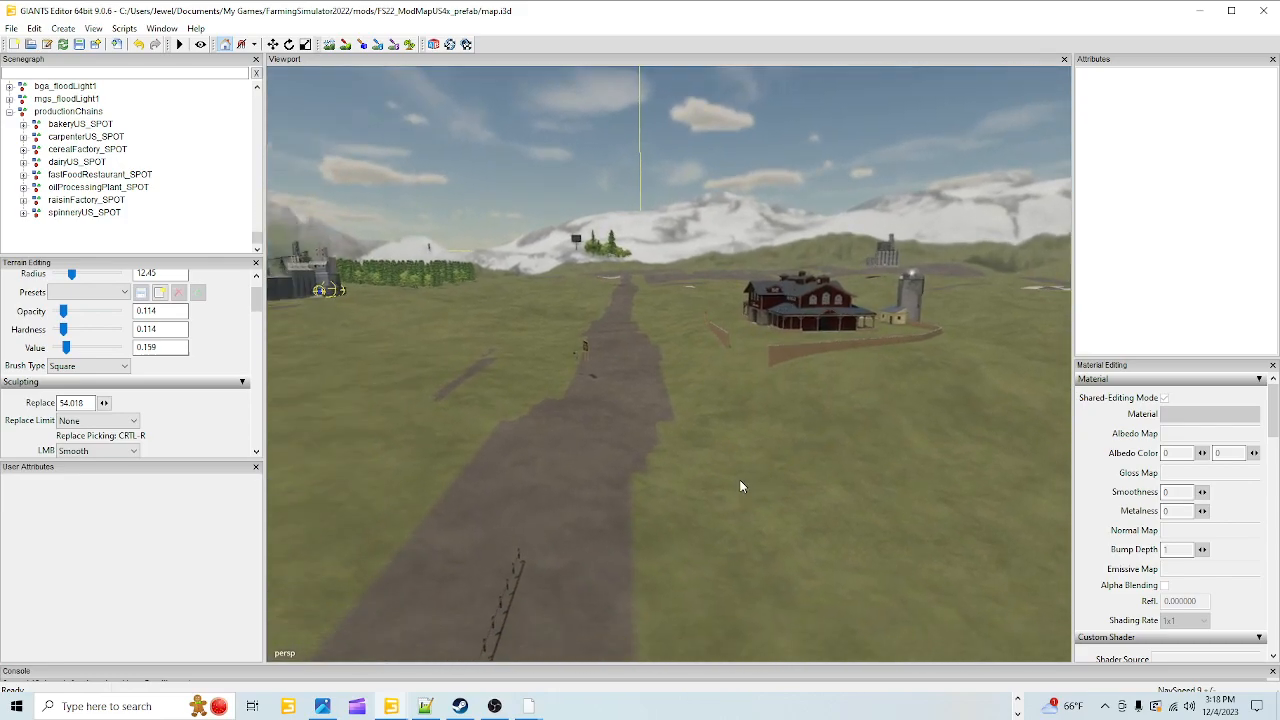
# Enable terrain sculpting over the dirt road with the brush mode Replace, opacity 0.875, hardness 0.914 and value 0.959
pyautogui.moveTo(826, 317); pyautogui.dragTo(597, 391, button='right')
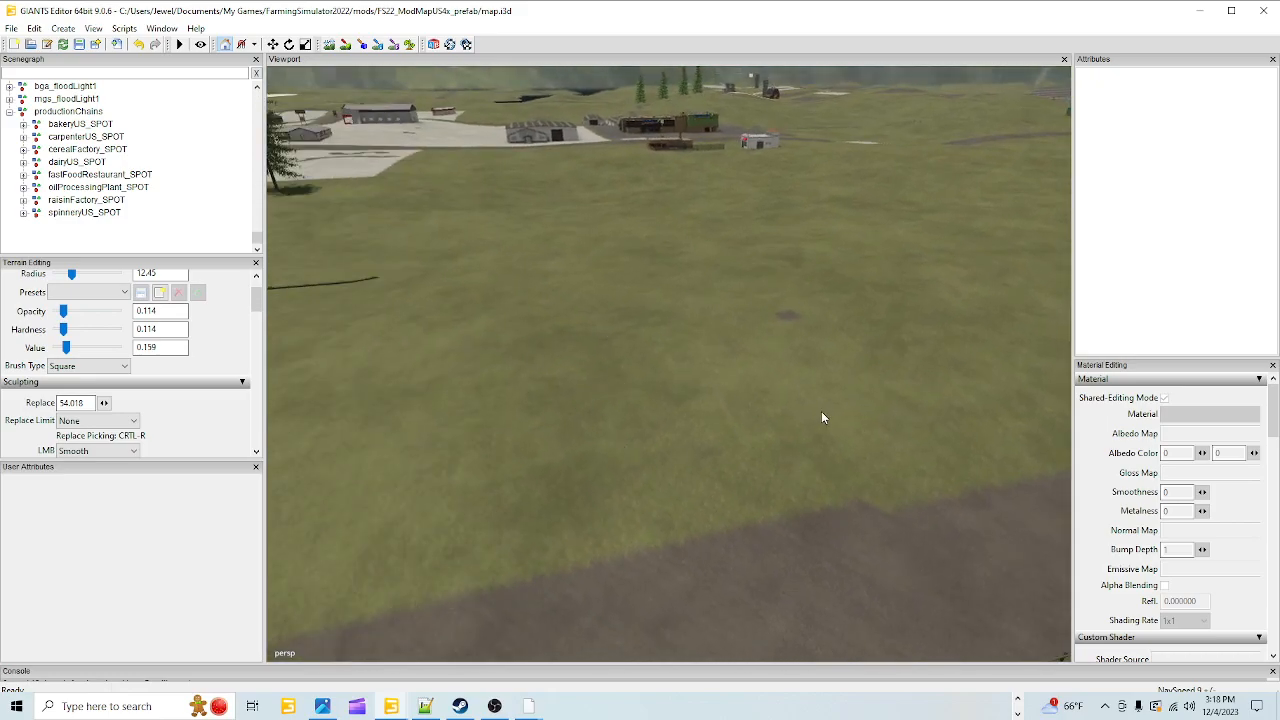
pyautogui.moveTo(765, 466); pyautogui.dragTo(863, 449, button='right')
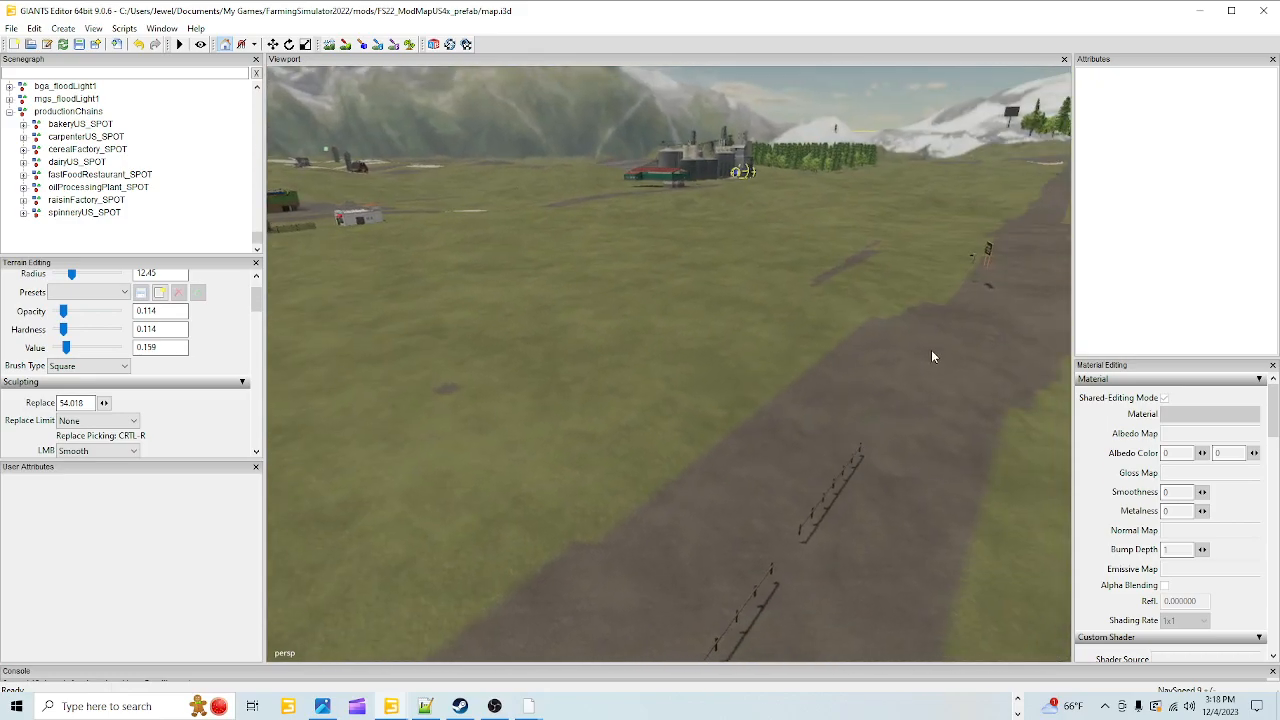
pyautogui.moveTo(933, 340); pyautogui.dragTo(654, 504, button='right')
pyautogui.moveTo(559, 492); pyautogui.dragTo(623, 446, button='right')
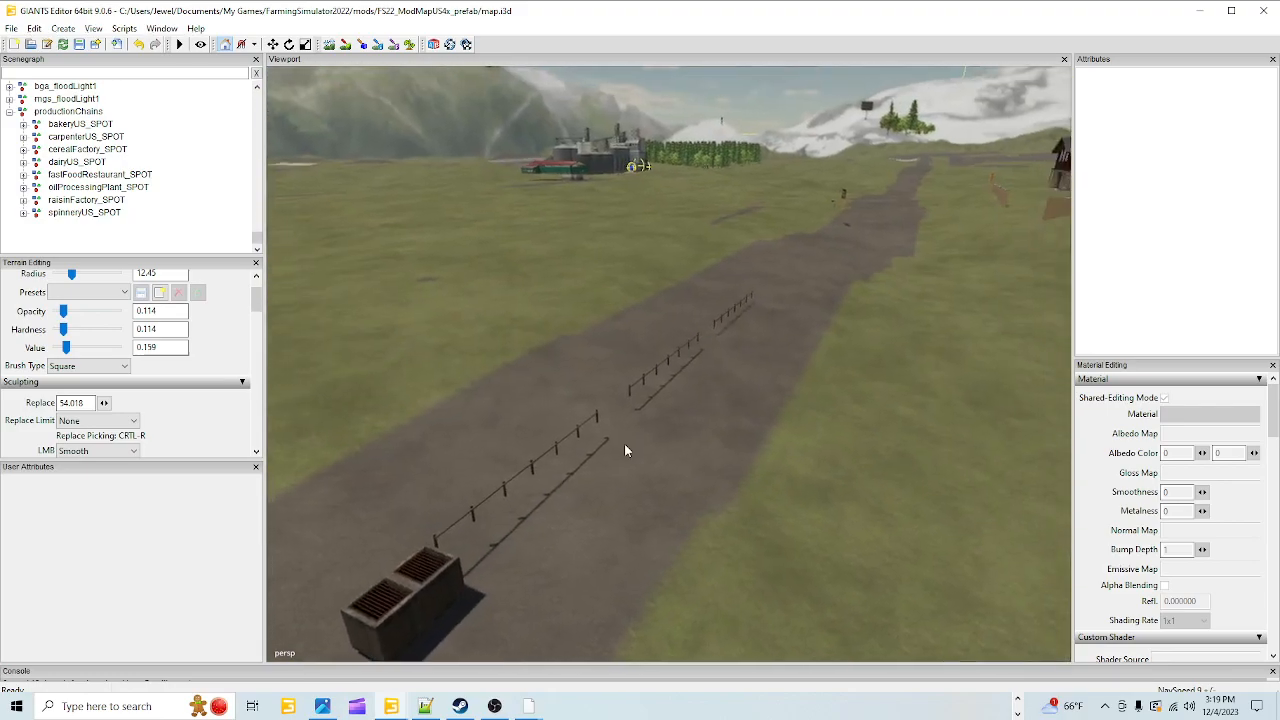
pyautogui.moveTo(544, 488); pyautogui.dragTo(650, 388, button='right')
pyautogui.moveTo(599, 462); pyautogui.dragTo(566, 404, button='right')
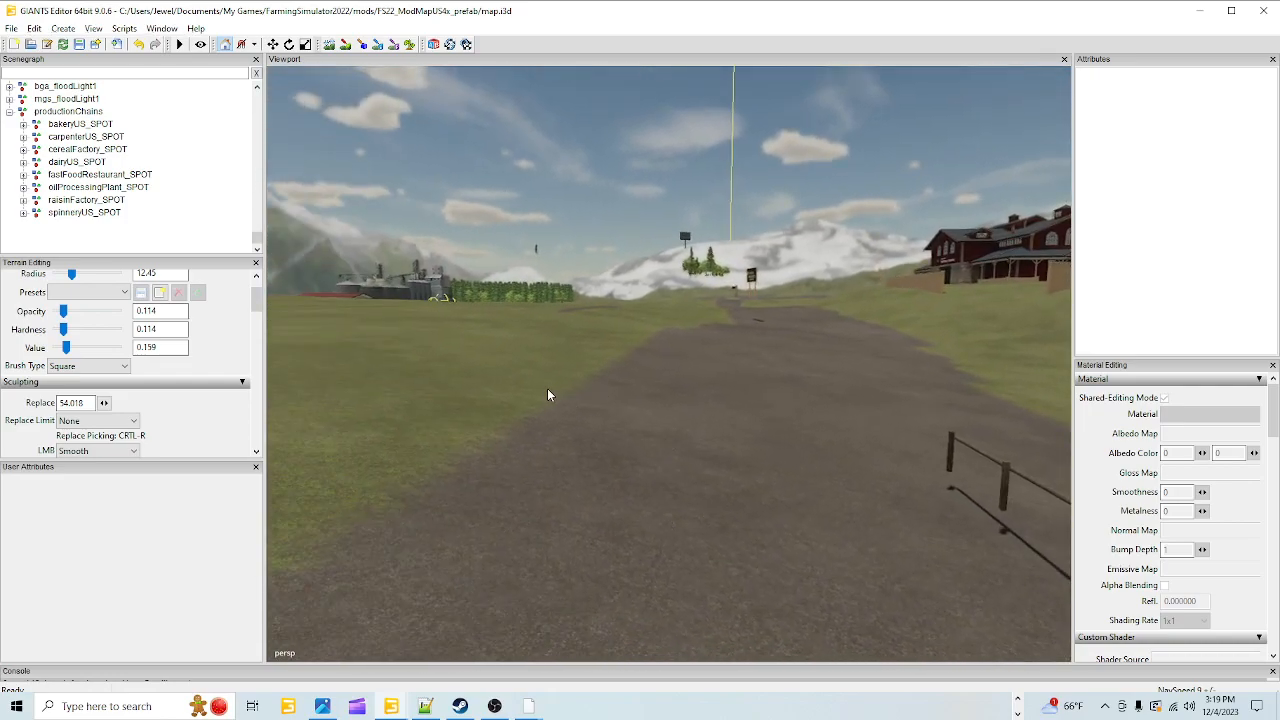
pyautogui.moveTo(810, 408); pyautogui.dragTo(603, 331, button='right')
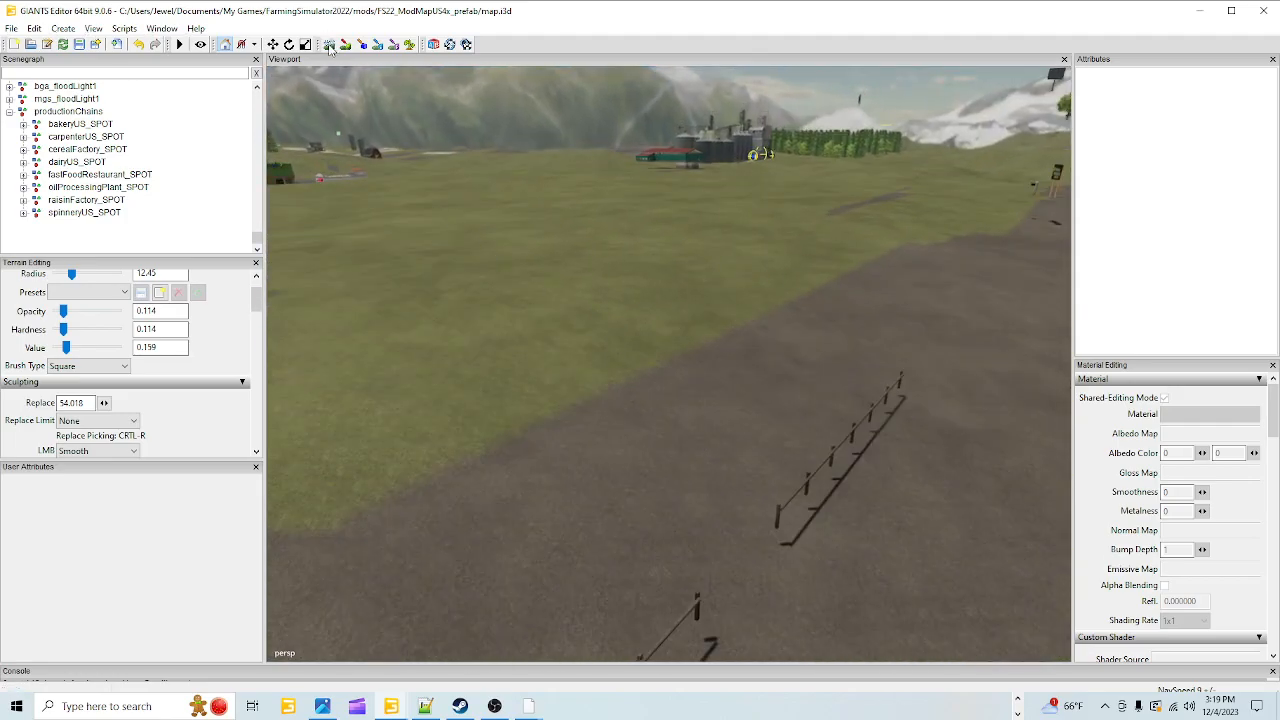
pyautogui.click(115, 451)
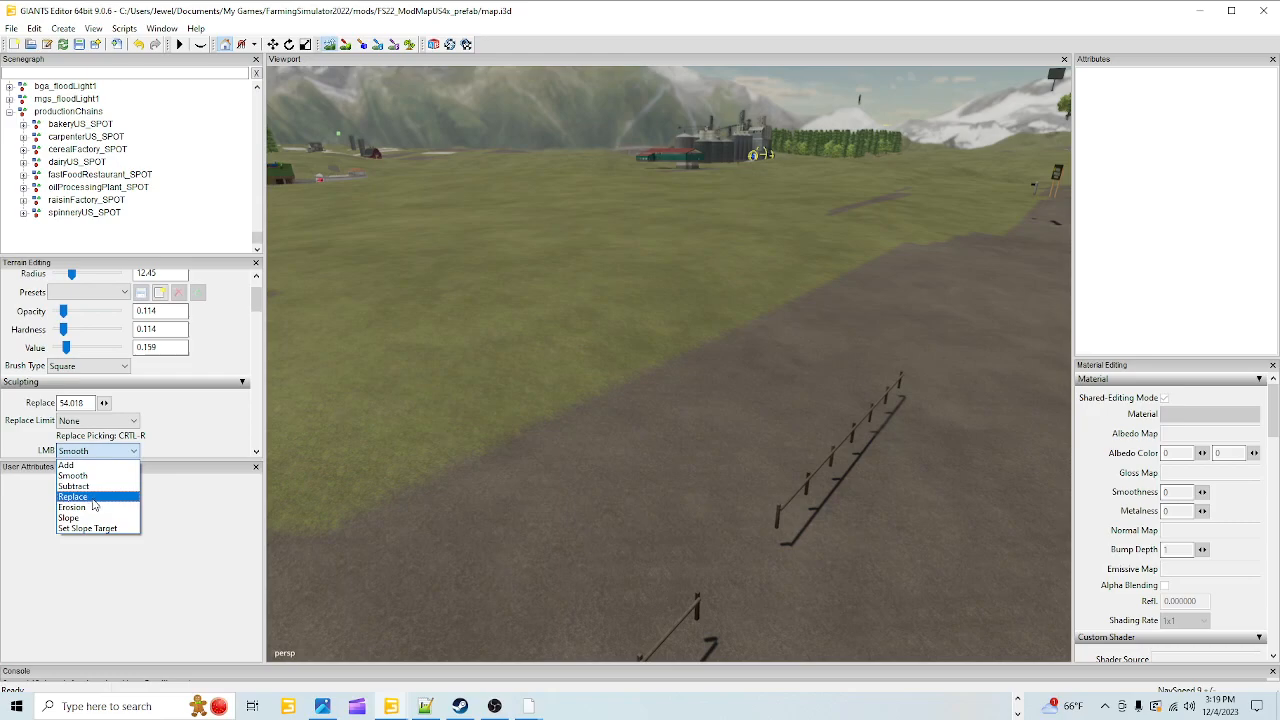
pyautogui.click(94, 498)
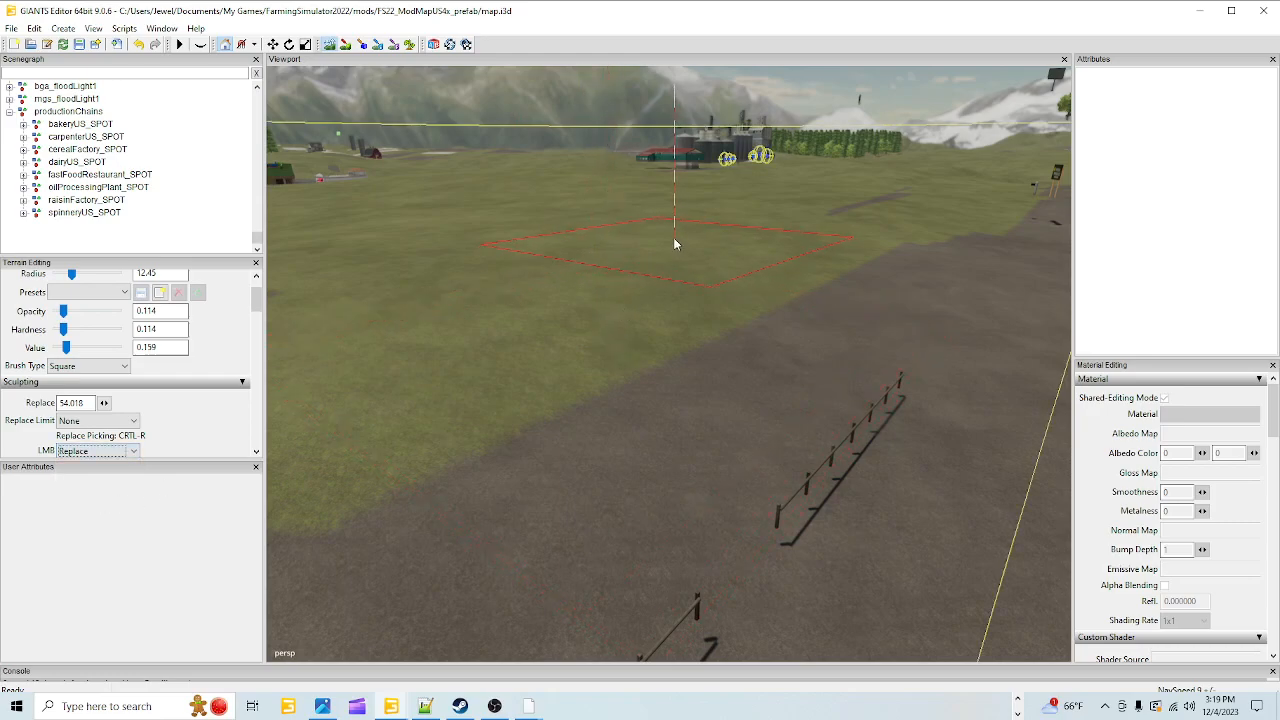
pyautogui.moveTo(63, 311)
pyautogui.mouseDown()
pyautogui.moveTo(113, 329)
pyautogui.moveTo(111, 312)
pyautogui.moveTo(92, 347)
pyautogui.moveTo(115, 347)
pyautogui.mouseUp()
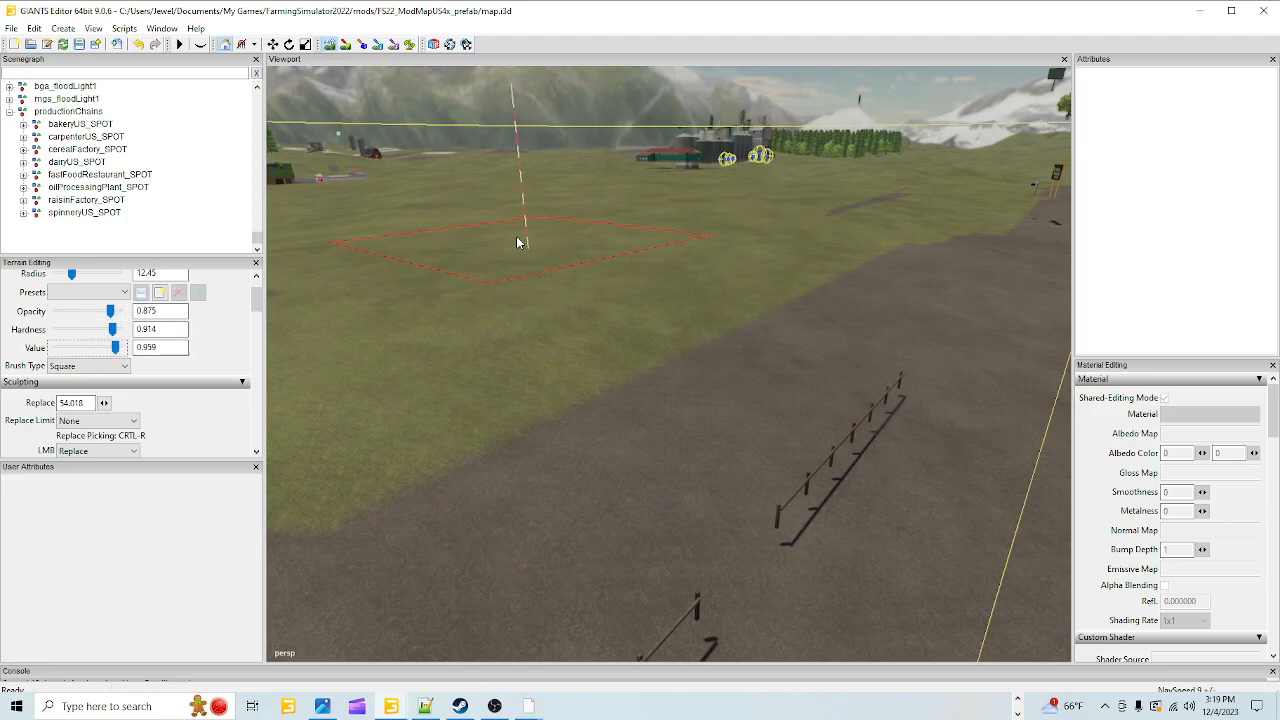
# Sample a replace height of 62.845 from the grass beside the dirt road and flatten the road and its grassy verge to it
pyautogui.hotkey('ctrl', 'r')
pyautogui.moveTo(583, 249)
pyautogui.mouseDown()
pyautogui.moveTo(700, 277)
pyautogui.moveTo(875, 250)
pyautogui.moveTo(706, 418)
pyautogui.moveTo(701, 315)
pyautogui.mouseUp()
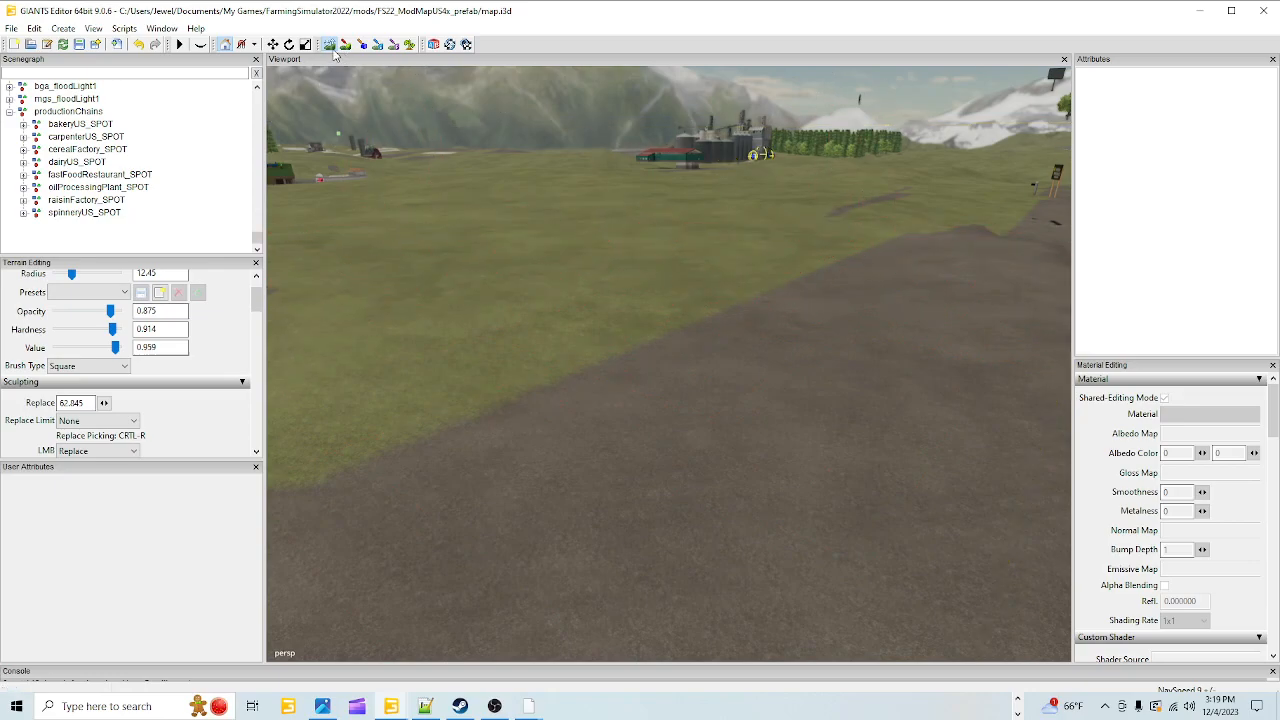
pyautogui.keyDown('alt'); pyautogui.moveTo(612, 255); pyautogui.dragTo(781, 280); pyautogui.keyUp('alt')
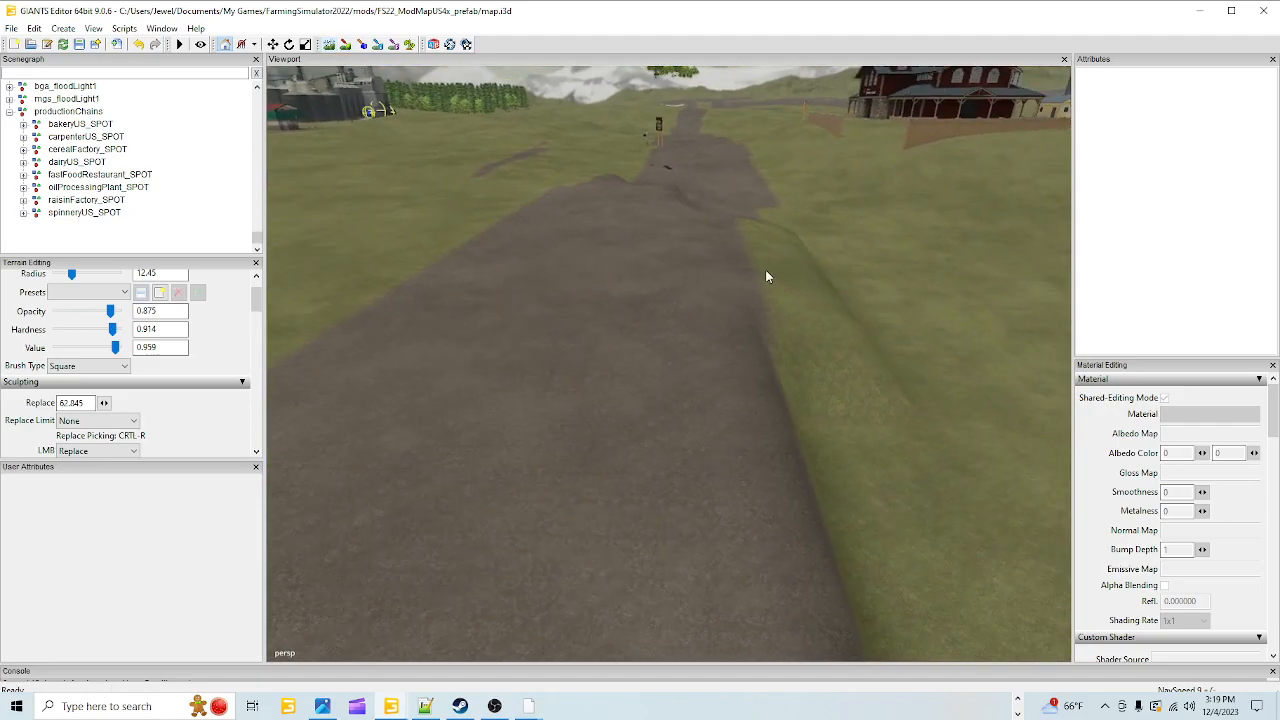
pyautogui.keyDown('alt'); pyautogui.moveTo(733, 190); pyautogui.dragTo(623, 289); pyautogui.keyUp('alt')
pyautogui.scroll(4, 638, 364)
pyautogui.scroll(-5, 623, 290)
pyautogui.keyDown('alt'); pyautogui.moveTo(540, 458); pyautogui.dragTo(596, 428); pyautogui.keyUp('alt')
pyautogui.click(330, 45)
pyautogui.moveTo(666, 300)
pyautogui.mouseDown()
pyautogui.moveTo(671, 329)
pyautogui.moveTo(703, 340)
pyautogui.moveTo(727, 290)
pyautogui.moveTo(763, 265)
pyautogui.mouseUp()
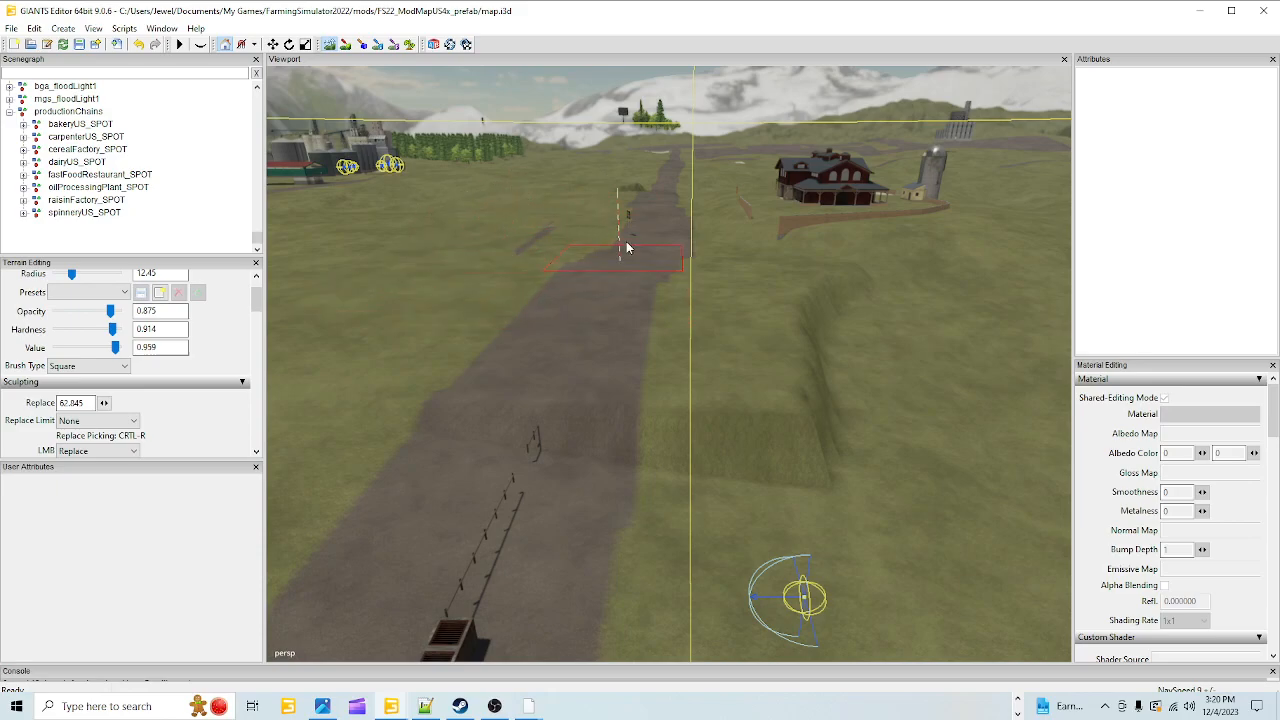
pyautogui.moveTo(720, 274)
pyautogui.mouseDown()
pyautogui.moveTo(777, 309)
pyautogui.moveTo(806, 288)
pyautogui.moveTo(828, 354)
pyautogui.moveTo(849, 287)
pyautogui.moveTo(922, 271)
pyautogui.moveTo(931, 397)
pyautogui.moveTo(827, 422)
pyautogui.moveTo(720, 374)
pyautogui.moveTo(540, 400)
pyautogui.moveTo(723, 363)
pyautogui.moveTo(662, 362)
pyautogui.mouseUp()
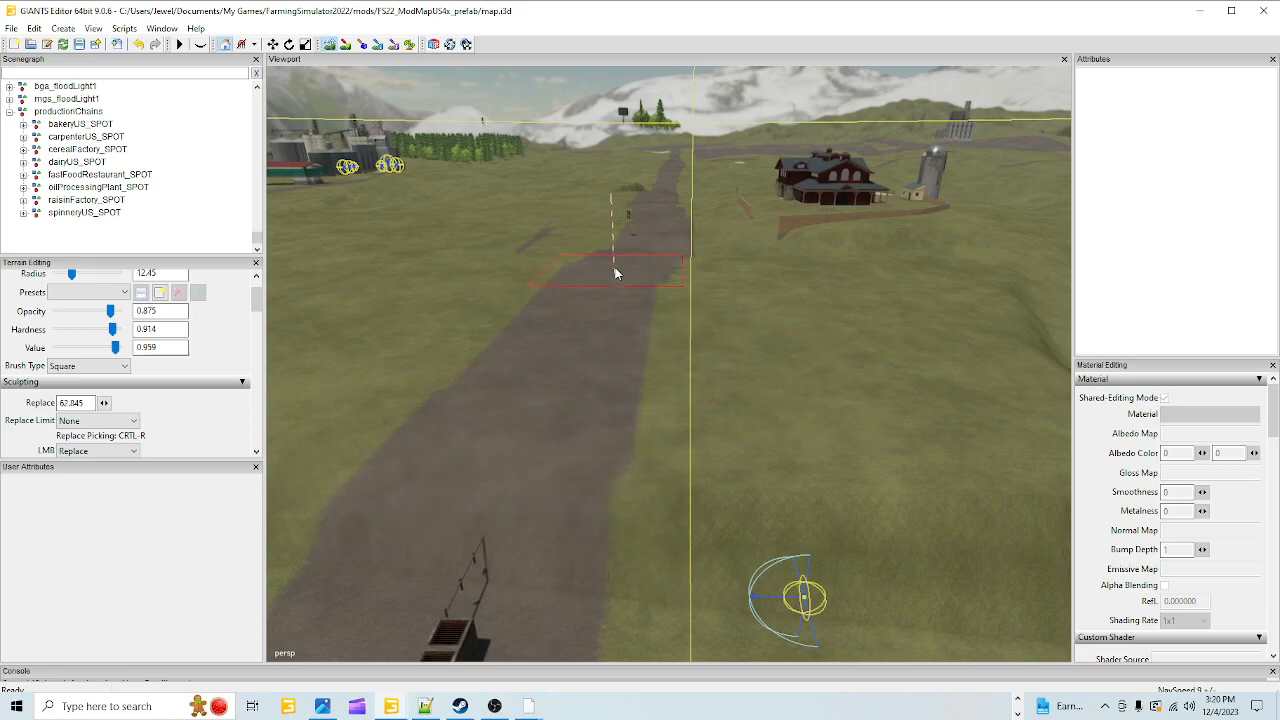
# Sample a replace height of 64.407 near the farmers market and level the ground between the brick walls and the road
pyautogui.keyDown('alt'); pyautogui.moveTo(465, 257); pyautogui.dragTo(465, 334); pyautogui.keyUp('alt')
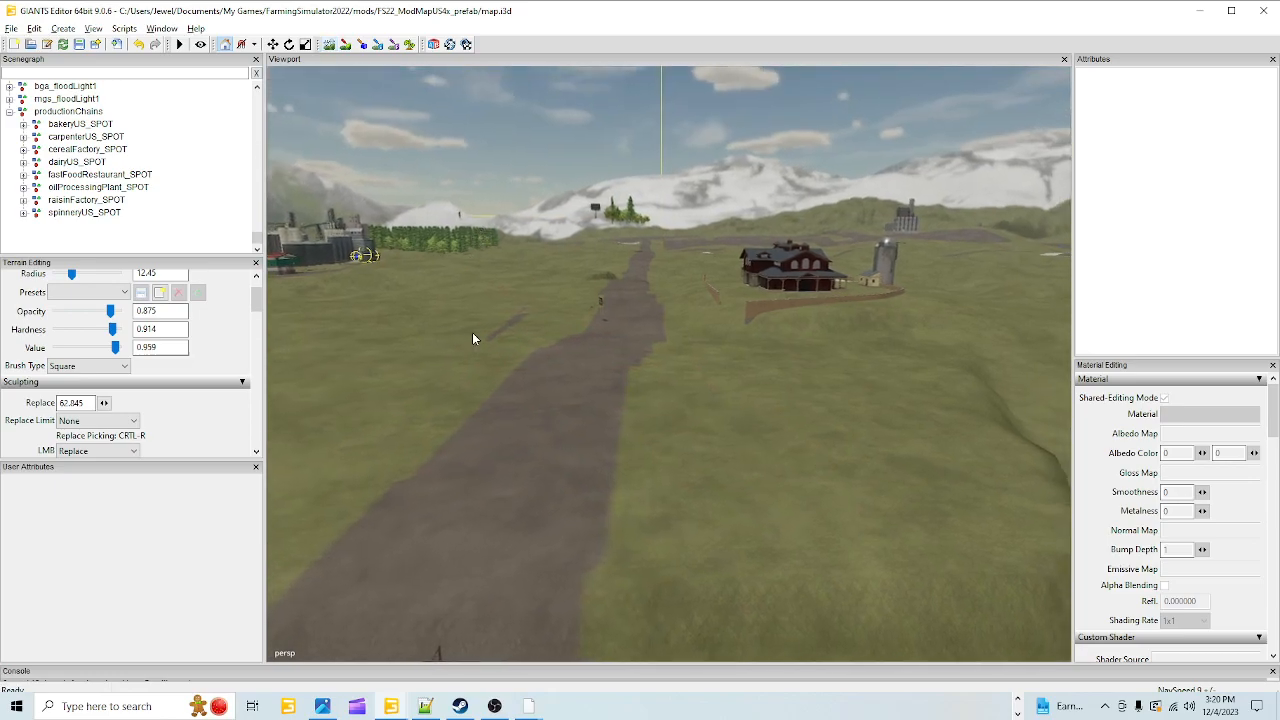
pyautogui.keyDown('alt'); pyautogui.moveTo(465, 334); pyautogui.dragTo(785, 368, button='right'); pyautogui.keyUp('alt')
pyautogui.keyDown('alt'); pyautogui.moveTo(570, 360); pyautogui.dragTo(664, 417); pyautogui.keyUp('alt')
pyautogui.keyDown('alt'); pyautogui.moveTo(664, 417); pyautogui.dragTo(851, 275, button='right'); pyautogui.keyUp('alt')
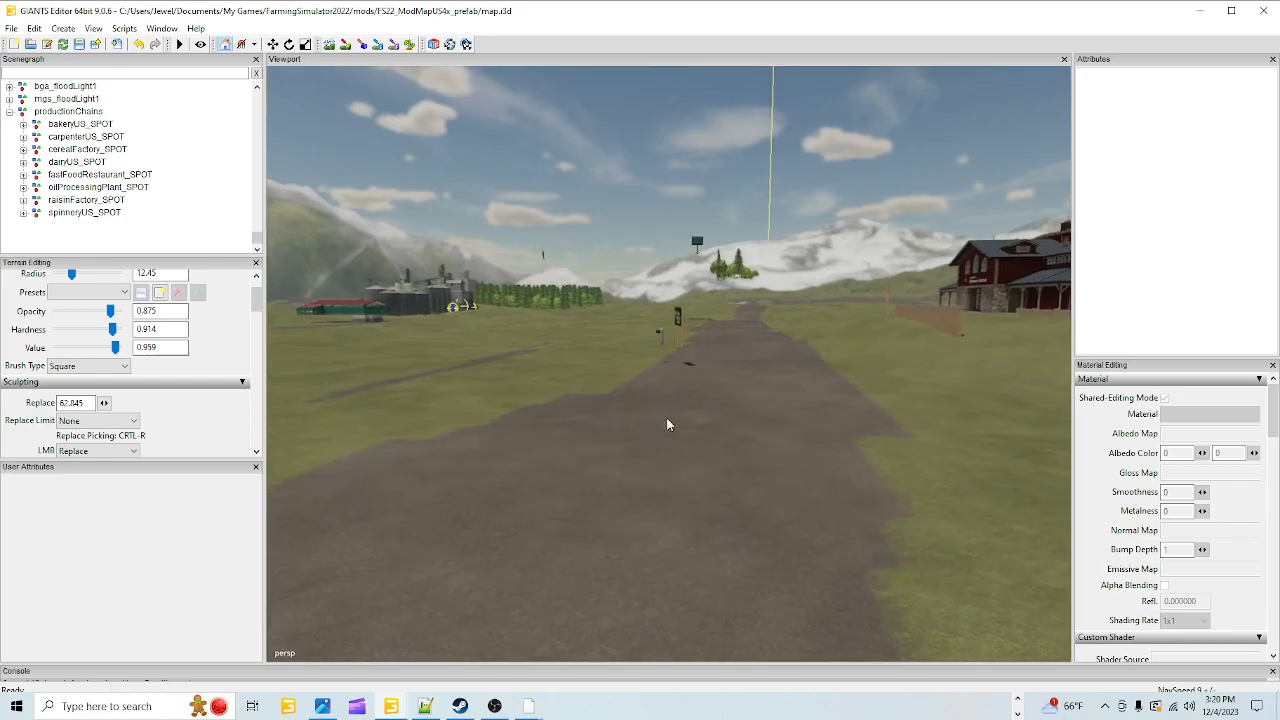
pyautogui.keyDown('alt'); pyautogui.moveTo(668, 421); pyautogui.dragTo(700, 434); pyautogui.keyUp('alt')
pyautogui.keyDown('alt'); pyautogui.moveTo(700, 434); pyautogui.dragTo(728, 414, button='right'); pyautogui.keyUp('alt')
pyautogui.keyDown('alt'); pyautogui.moveTo(728, 414); pyautogui.dragTo(848, 417); pyautogui.keyUp('alt')
pyautogui.keyDown('alt'); pyautogui.moveTo(848, 417); pyautogui.dragTo(731, 432, button='right'); pyautogui.keyUp('alt')
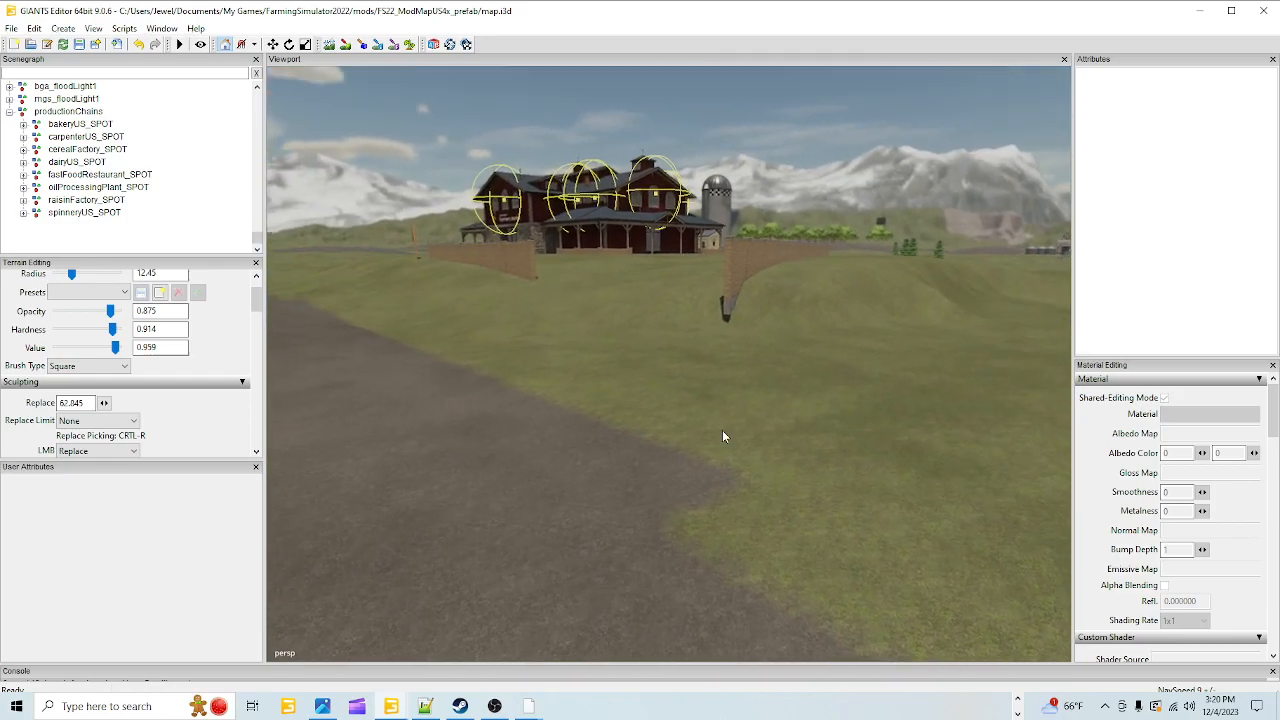
pyautogui.keyDown('alt'); pyautogui.moveTo(636, 432); pyautogui.dragTo(680, 379, button='right'); pyautogui.keyUp('alt')
pyautogui.keyDown('alt'); pyautogui.moveTo(680, 379); pyautogui.dragTo(690, 440); pyautogui.keyUp('alt')
pyautogui.keyDown('alt'); pyautogui.moveTo(690, 440); pyautogui.dragTo(827, 295, button='right'); pyautogui.keyUp('alt')
pyautogui.keyDown('alt'); pyautogui.moveTo(827, 291); pyautogui.dragTo(788, 235); pyautogui.keyUp('alt')
pyautogui.keyDown('alt'); pyautogui.moveTo(788, 235); pyautogui.dragTo(645, 506, button='right'); pyautogui.keyUp('alt')
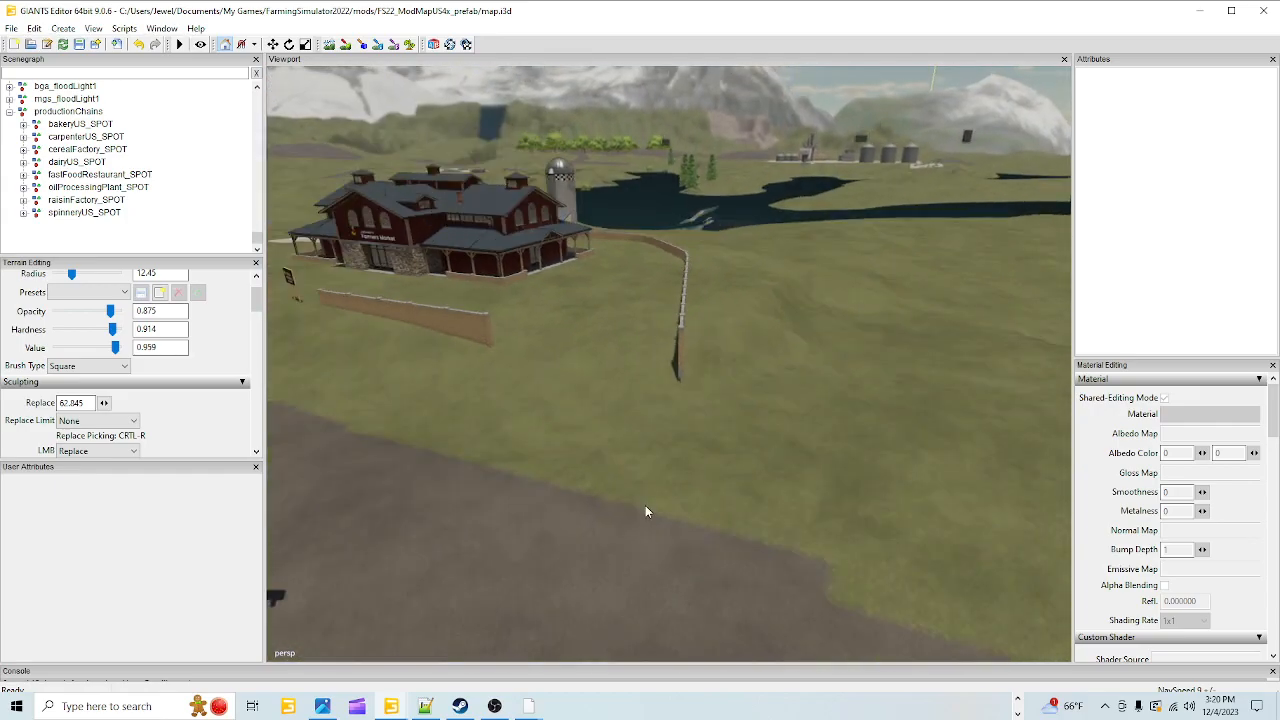
pyautogui.click(335, 50)
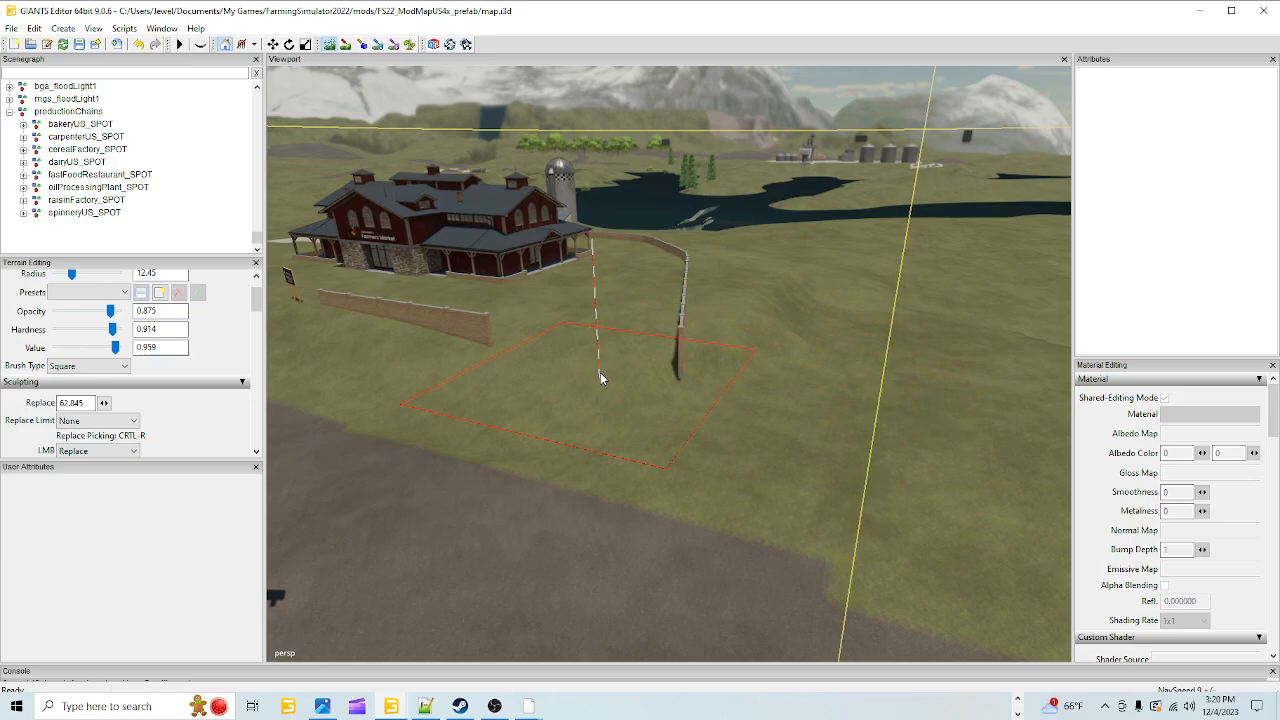
pyautogui.hotkey('ctrl', 'r')
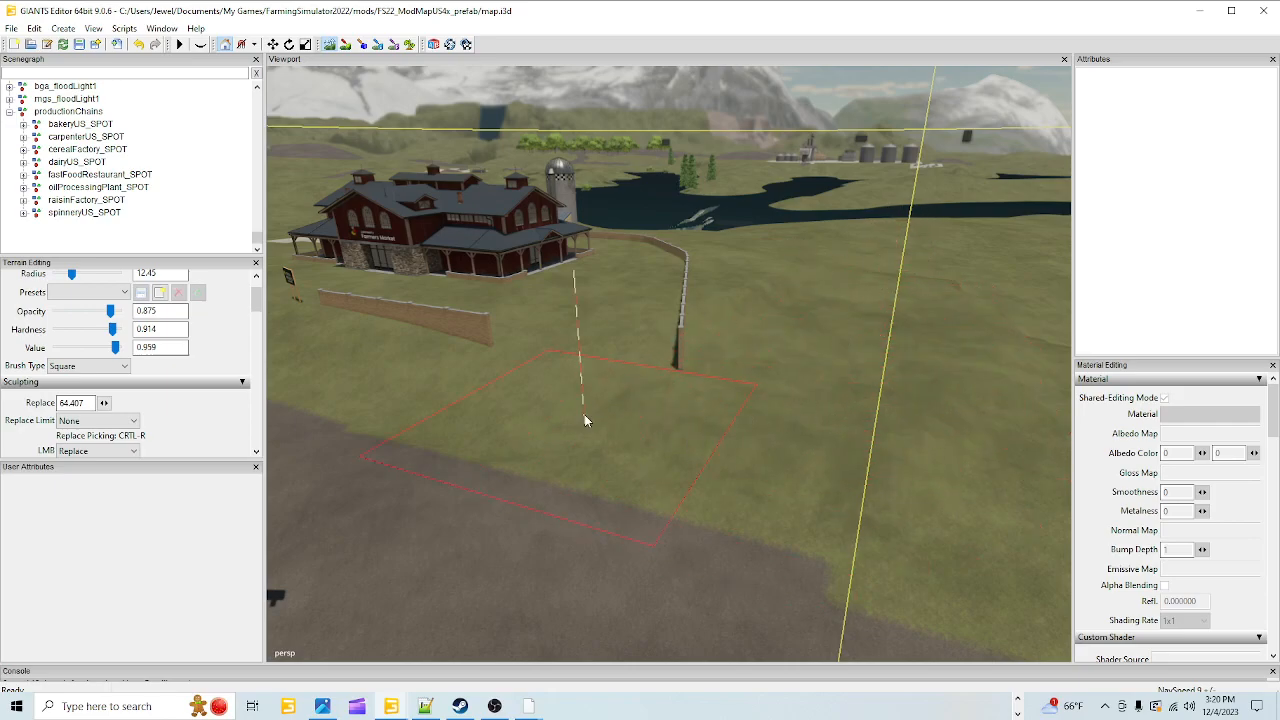
# Switch the sculpting brush to Smooth with a radius of 10.2 and smooth the ground between the brick walls and the road
pyautogui.scroll(-8, 536, 455)
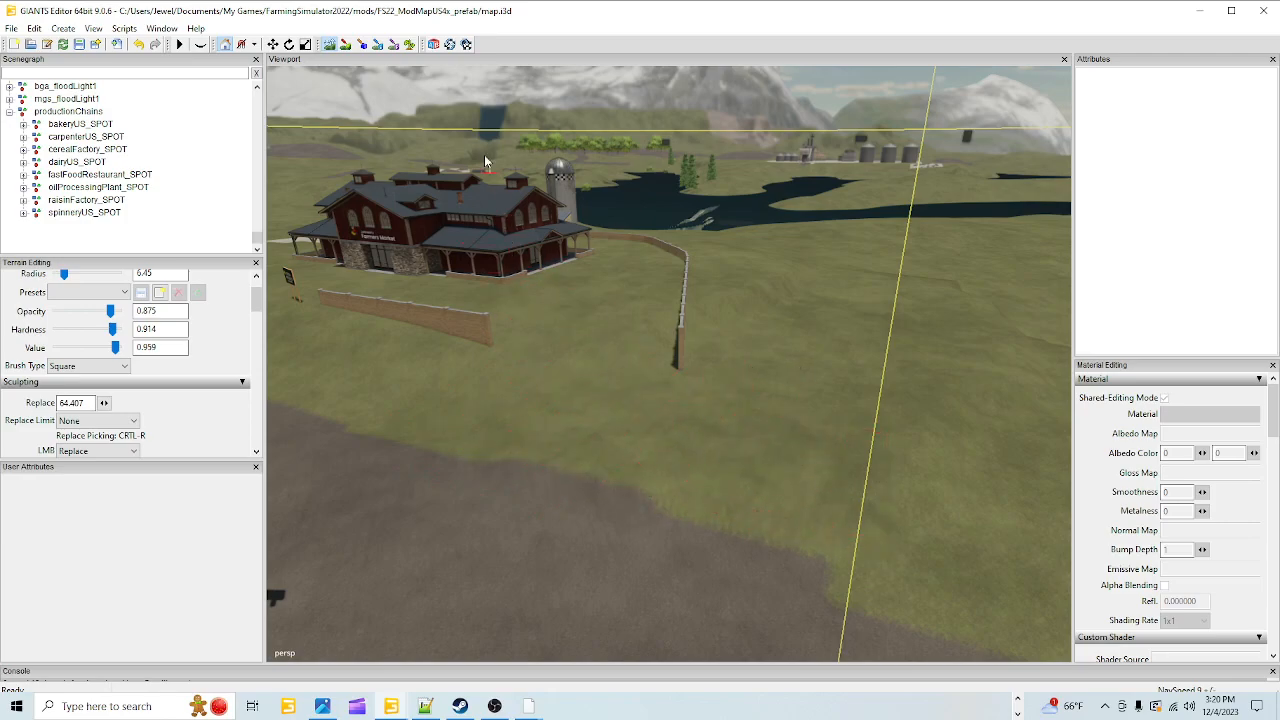
pyautogui.click(98, 451)
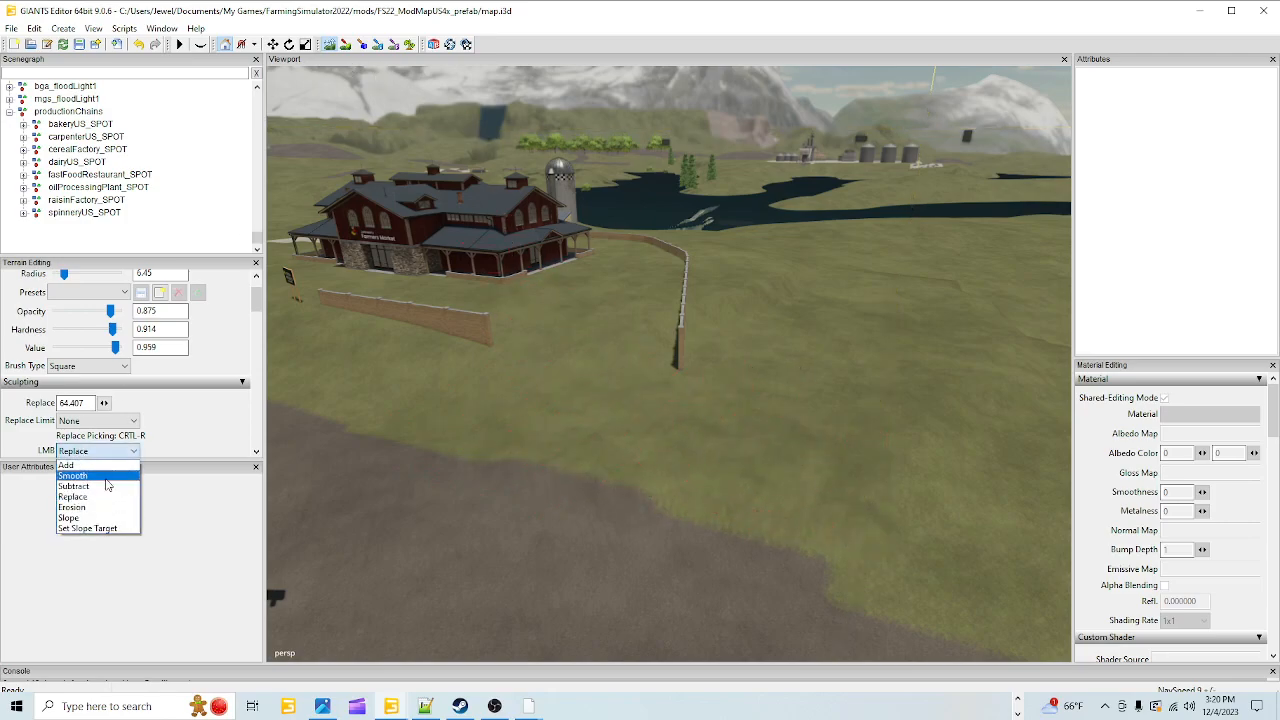
pyautogui.click(78, 479)
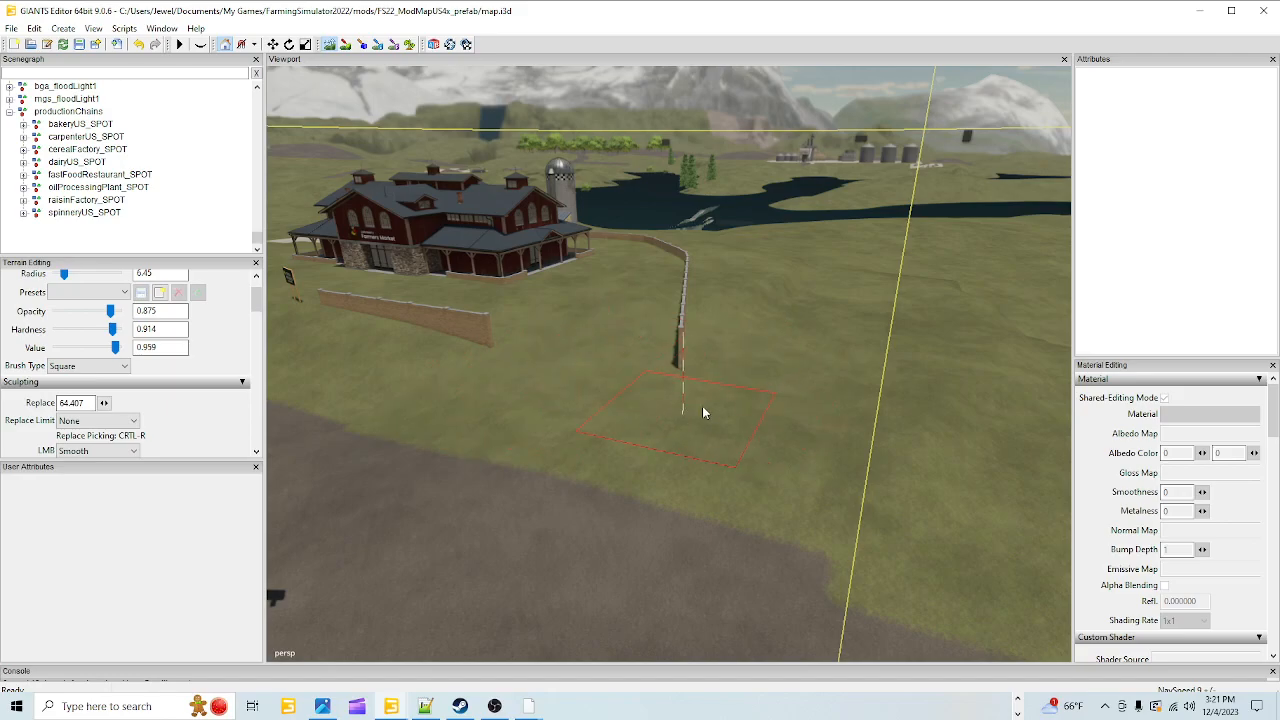
pyautogui.scroll(2, 902, 495)
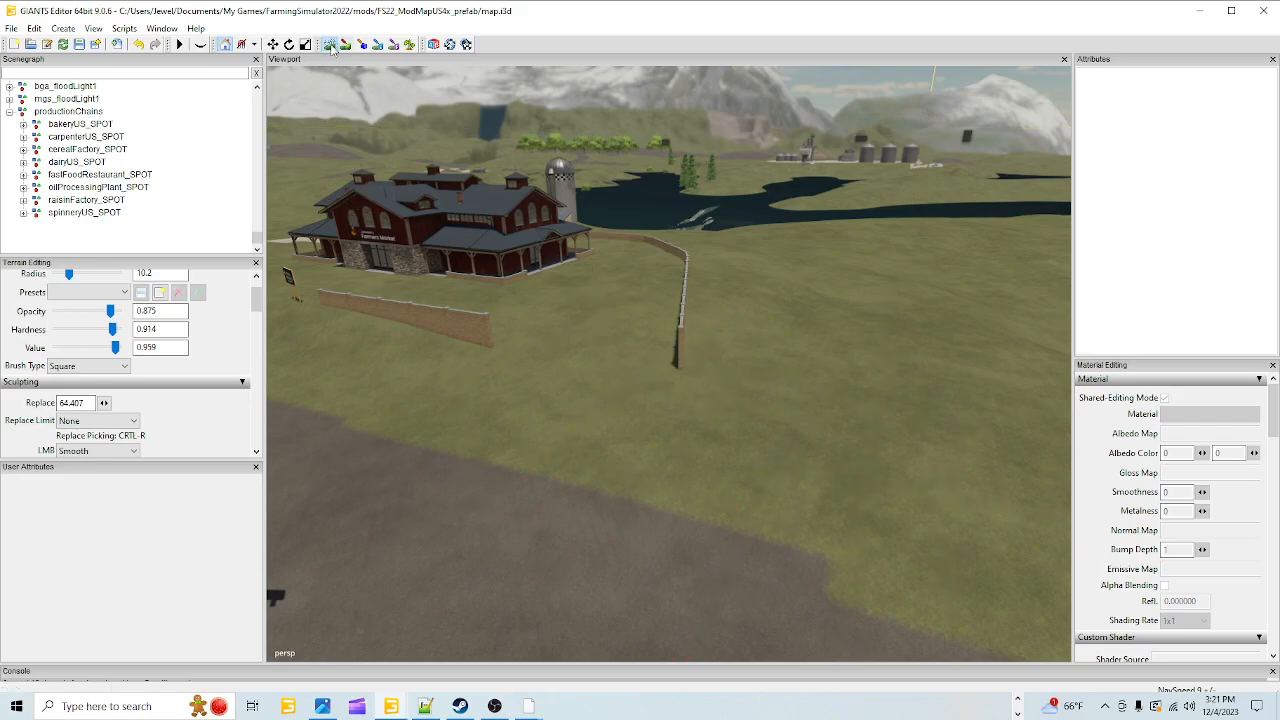
# Inspect the reshaped terrain from the farmers market along the dirt road back to the catch basin
pyautogui.keyDown('alt'); pyautogui.moveTo(506, 315); pyautogui.dragTo(547, 345); pyautogui.keyUp('alt')
pyautogui.scroll(4, 547, 345)
pyautogui.keyDown('alt'); pyautogui.moveTo(730, 110); pyautogui.dragTo(567, 301); pyautogui.keyUp('alt')
pyautogui.scroll(2, 573, 304)
pyautogui.keyDown('alt'); pyautogui.moveTo(748, 319); pyautogui.dragTo(815, 321); pyautogui.keyUp('alt')
pyautogui.keyDown('alt'); pyautogui.moveTo(594, 375); pyautogui.dragTo(890, 375); pyautogui.keyUp('alt')
pyautogui.moveTo(690, 392)
pyautogui.keyDown('alt'); pyautogui.mouseDown()
pyautogui.moveTo(833, 415)
pyautogui.moveTo(845, 372)
pyautogui.mouseUp(); pyautogui.keyUp('alt')
pyautogui.scroll(3, 583, 457)
pyautogui.keyDown('alt'); pyautogui.moveTo(745, 304); pyautogui.dragTo(917, 385); pyautogui.keyUp('alt')
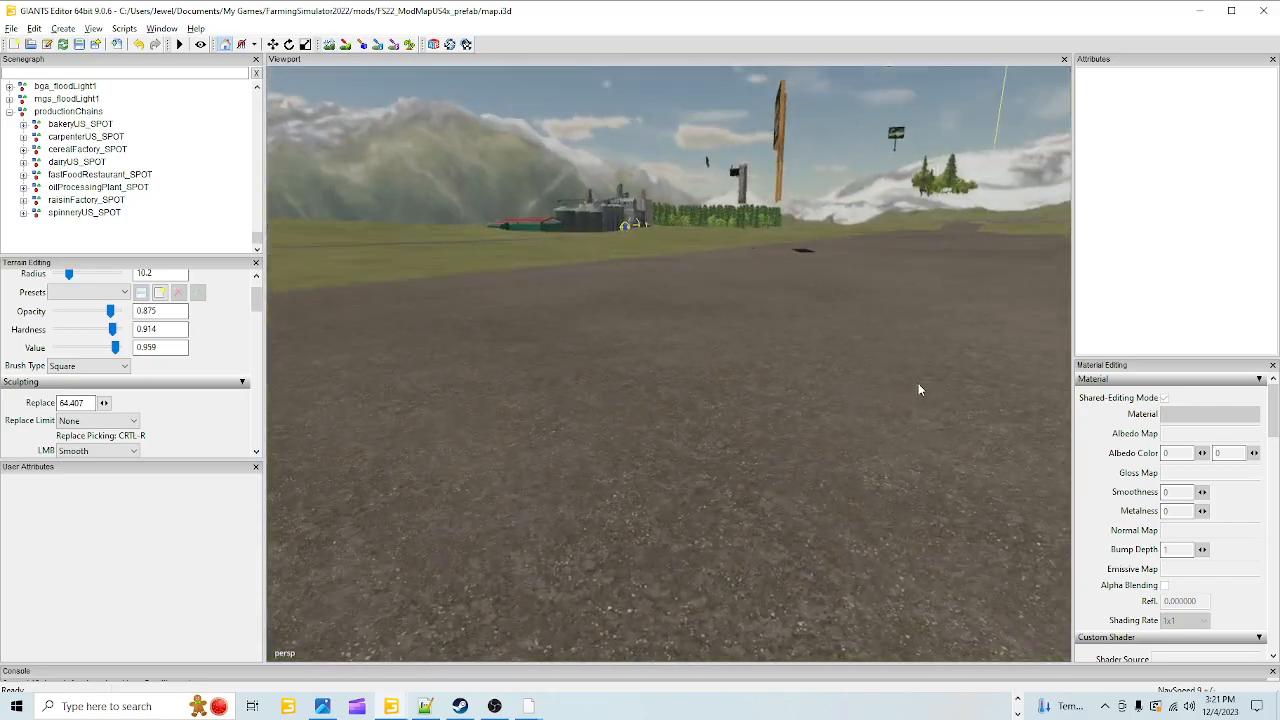
pyautogui.scroll(-2, 685, 430)
pyautogui.keyDown('alt'); pyautogui.moveTo(685, 436); pyautogui.dragTo(536, 511); pyautogui.keyUp('alt')
pyautogui.keyDown('alt'); pyautogui.moveTo(536, 505); pyautogui.dragTo(668, 454, button='right'); pyautogui.keyUp('alt')
pyautogui.keyDown('alt'); pyautogui.moveTo(600, 570); pyautogui.dragTo(586, 536); pyautogui.keyUp('alt')
pyautogui.keyDown('alt'); pyautogui.moveTo(586, 536); pyautogui.dragTo(1017, 320, button='right'); pyautogui.keyUp('alt')
pyautogui.keyDown('alt'); pyautogui.moveTo(457, 518); pyautogui.dragTo(580, 598); pyautogui.keyUp('alt')
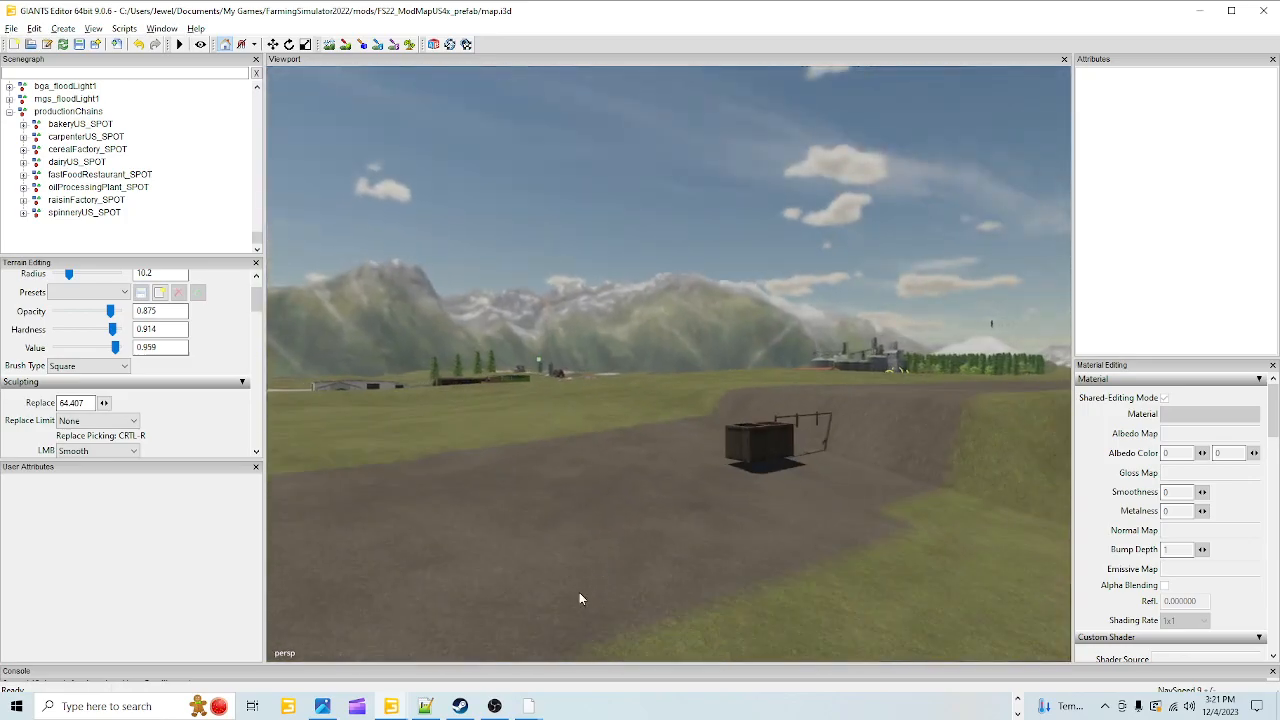
# Select the lowerWoodenFence03_ARRAY and move it off the dirt road onto the raised grass beside it
pyautogui.click(768, 440)
pyautogui.scroll(5, 90, 150)
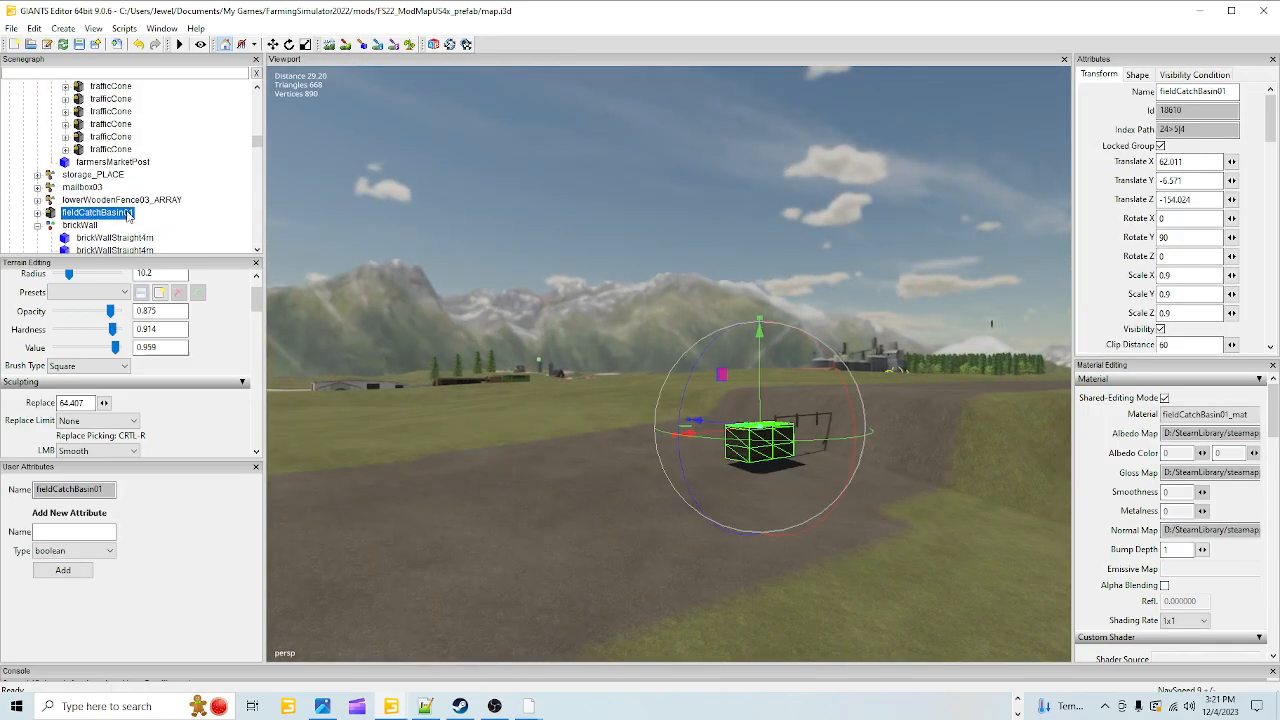
pyautogui.click(122, 213)
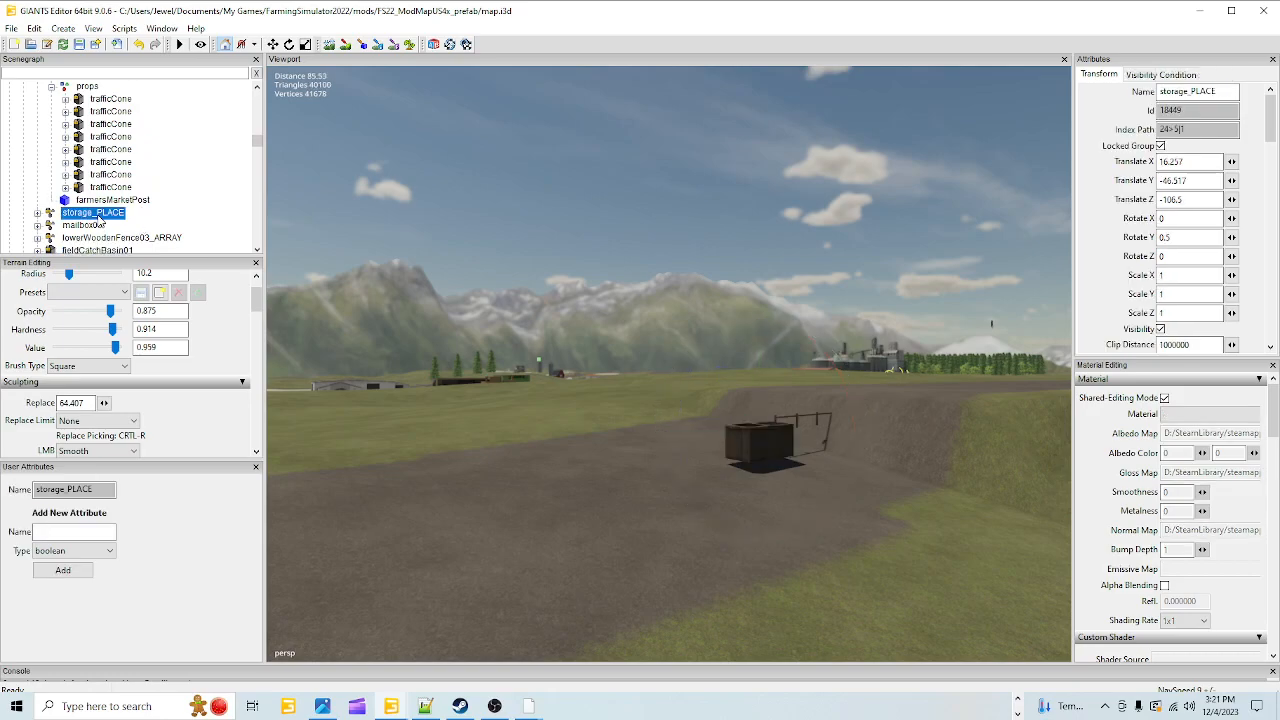
pyautogui.click(92, 226)
pyautogui.click(100, 238)
pyautogui.click(105, 250)
pyautogui.click(110, 238)
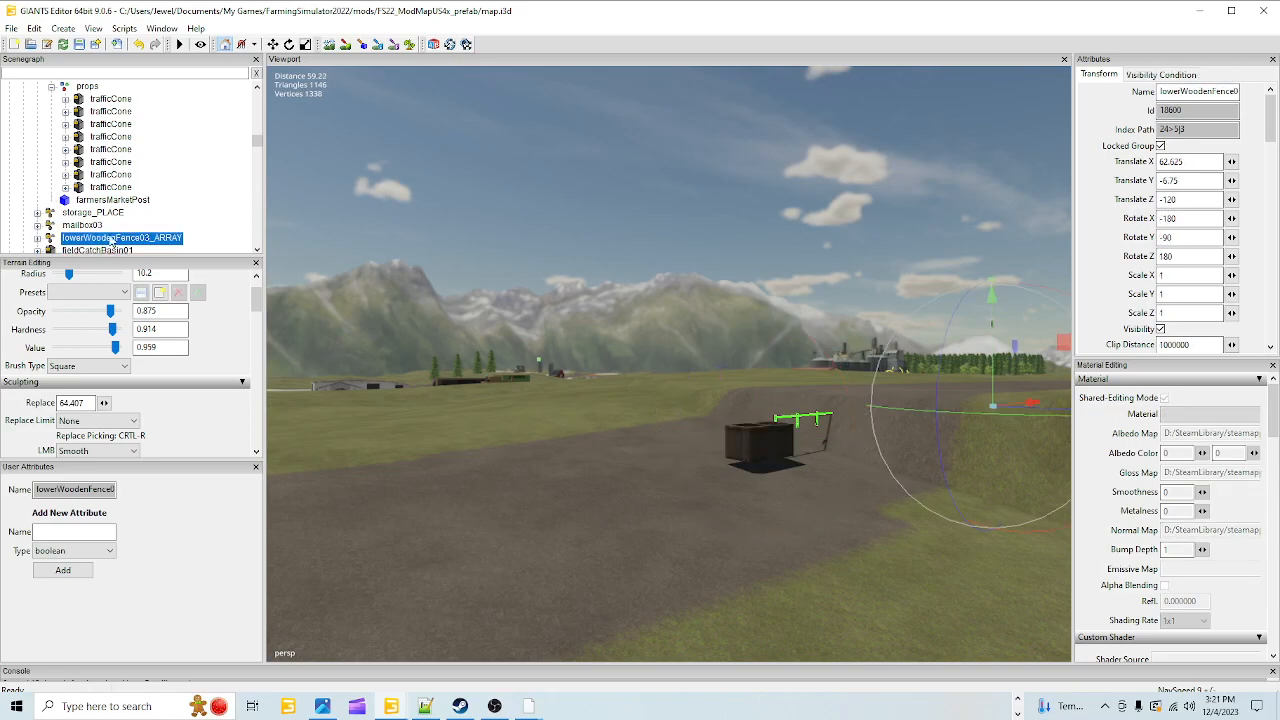
pyautogui.press('f')
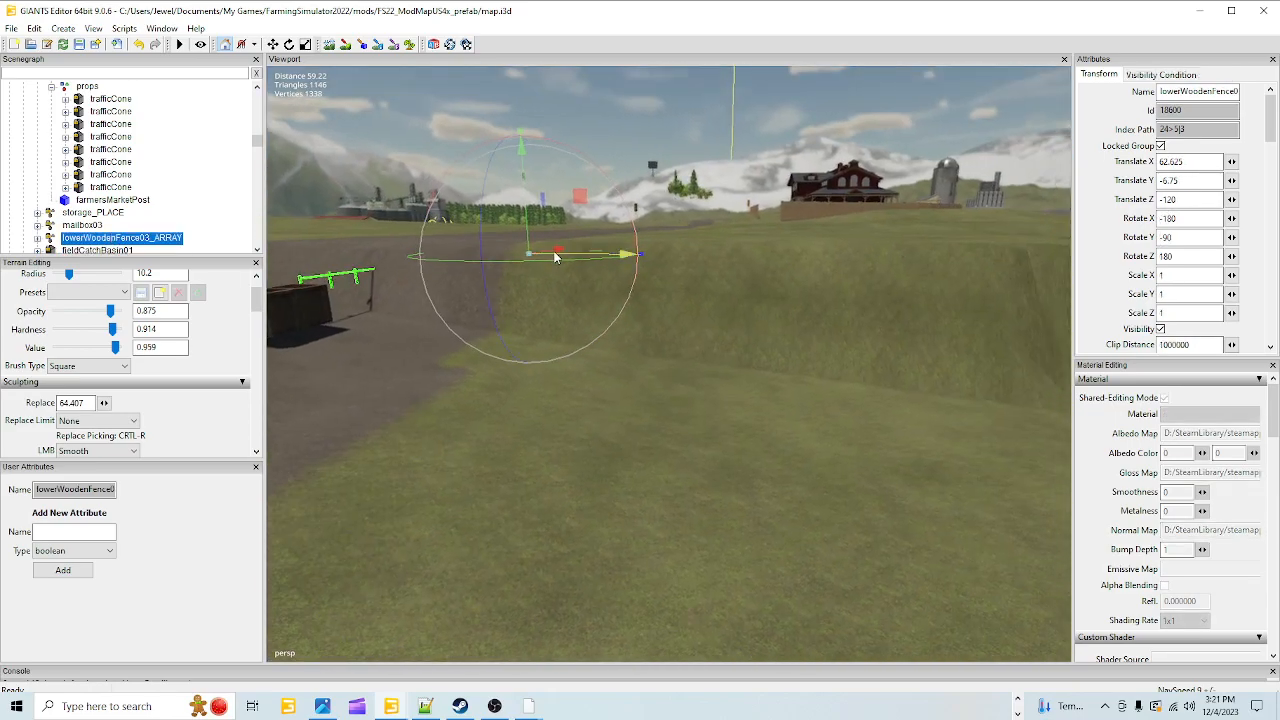
pyautogui.moveTo(566, 259); pyautogui.dragTo(603, 263)
pyautogui.click(141, 46)
pyautogui.moveTo(525, 207); pyautogui.dragTo(962, 288)
# Move fieldCatchBasin01 off the dirt road onto the grass side, to a Translate X of about 28.854
pyautogui.click(283, 323)
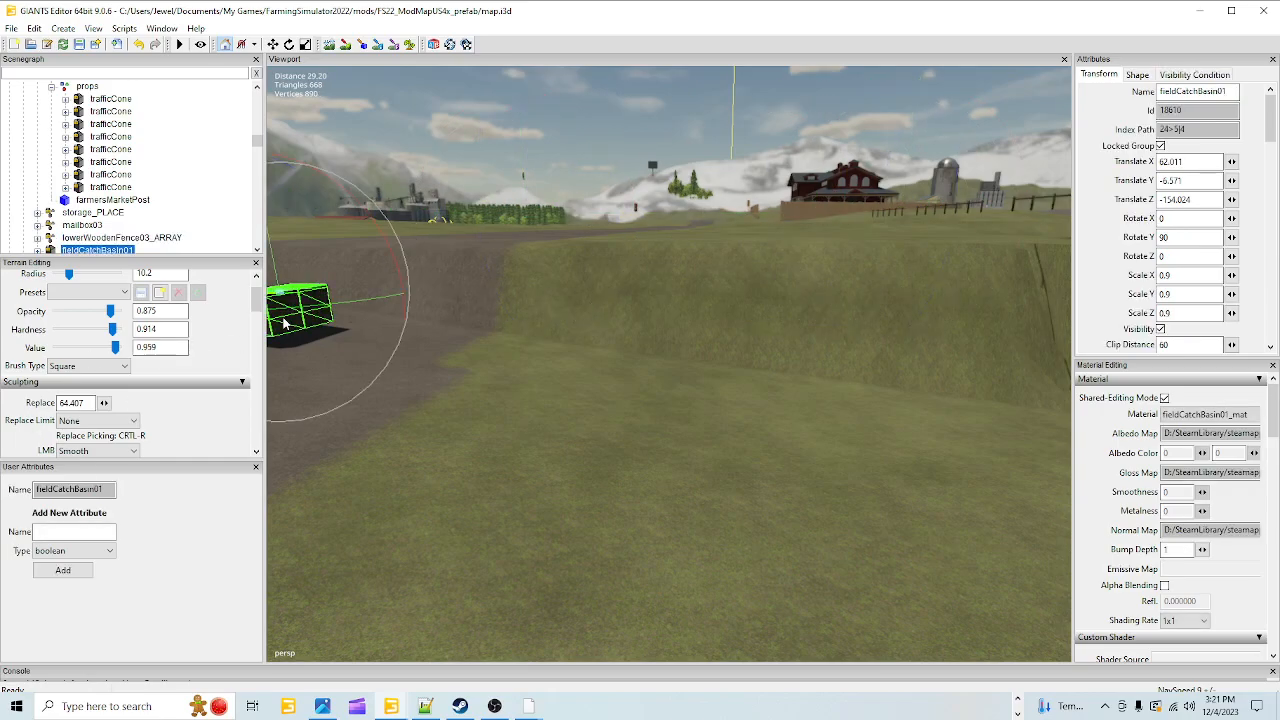
pyautogui.press('f')
pyautogui.moveTo(504, 286); pyautogui.dragTo(518, 508)
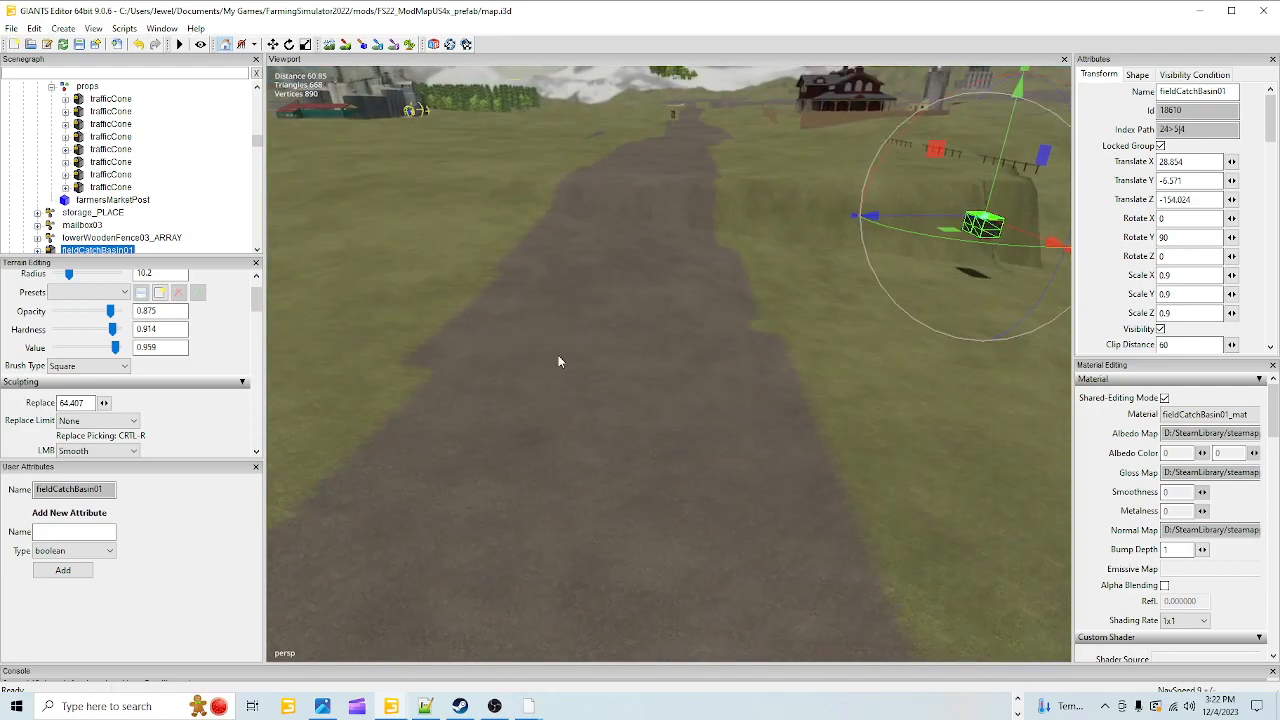
# Smooth the dirt road and the steep grass bank beside it using a Smooth sculpting brush with a radius of 13.95
pyautogui.click(329, 44)
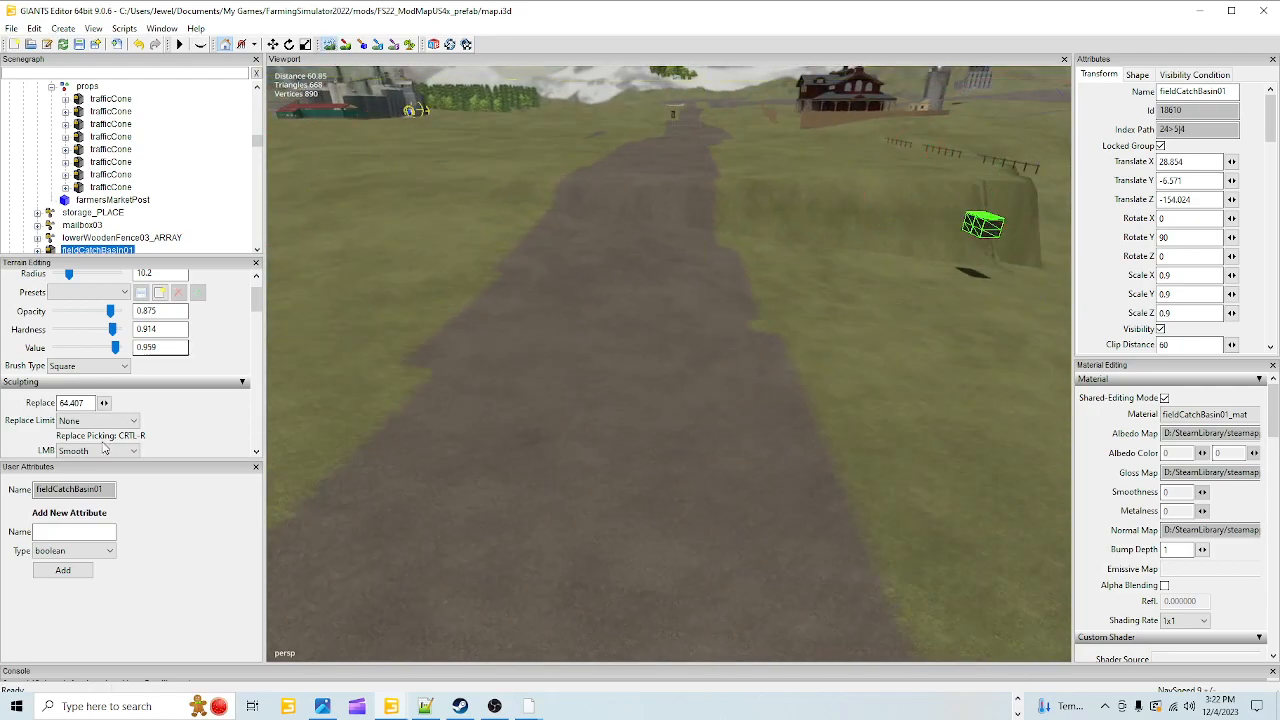
pyautogui.scroll(4, 611, 183)
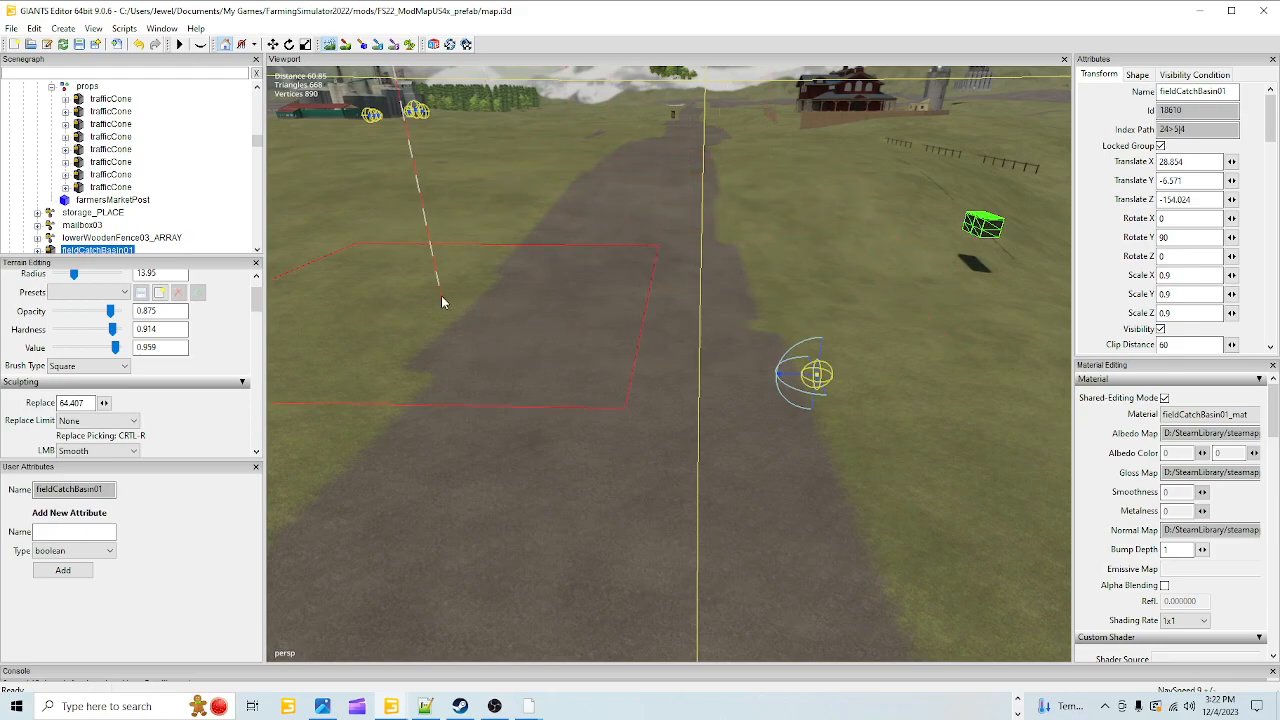
pyautogui.click(333, 45)
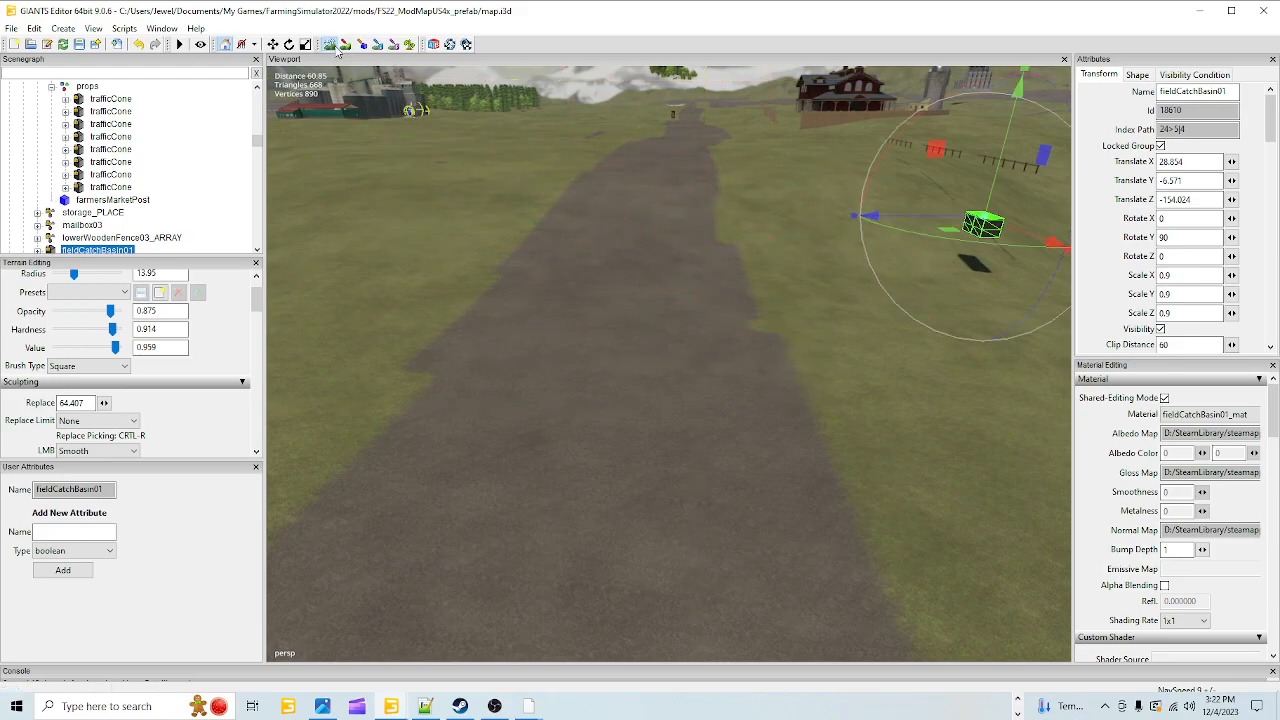
# Inspect the smoothed dirt road and the neighbouring grass field from ground level
pyautogui.scroll(3, 561, 232)
pyautogui.keyDown('alt'); pyautogui.moveTo(617, 283); pyautogui.dragTo(620, 335); pyautogui.keyUp('alt')
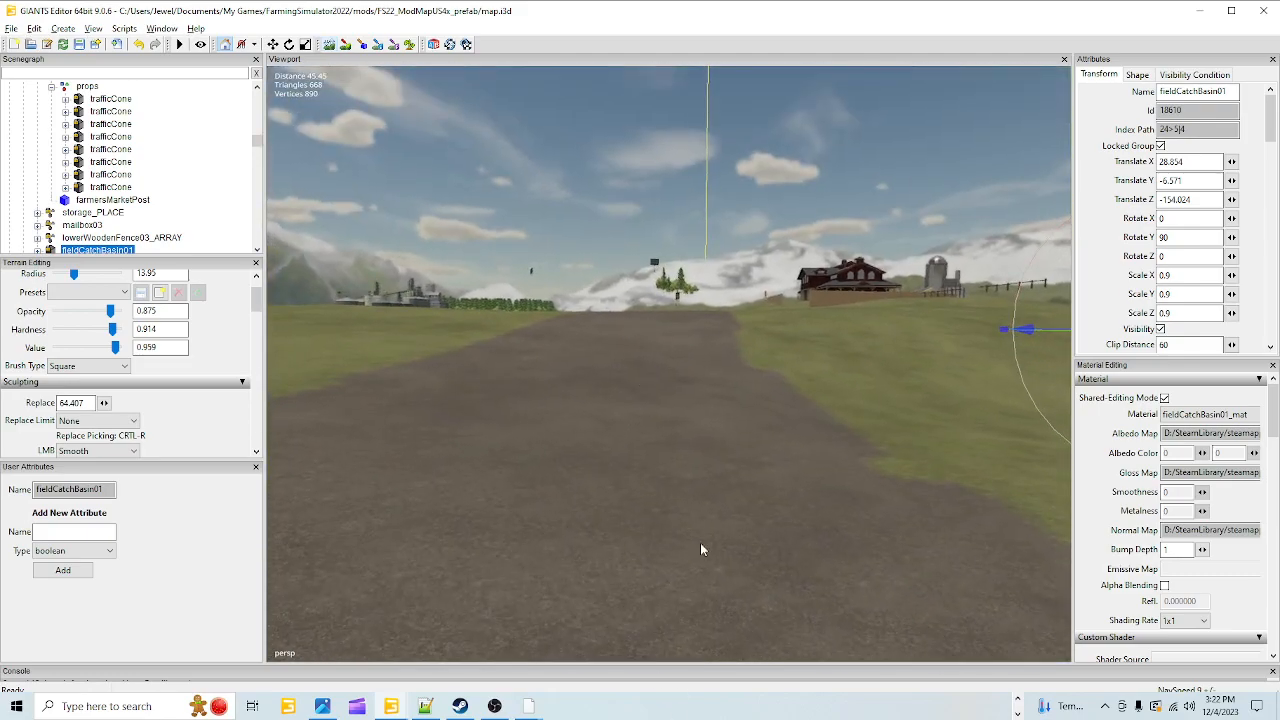
pyautogui.scroll(4, 650, 440)
pyautogui.keyDown('alt'); pyautogui.moveTo(643, 415); pyautogui.dragTo(655, 392); pyautogui.keyUp('alt')
pyautogui.scroll(4, 763, 356)
pyautogui.keyDown('alt'); pyautogui.moveTo(714, 424); pyautogui.dragTo(682, 400); pyautogui.keyUp('alt')
pyautogui.scroll(4, 814, 271)
pyautogui.scroll(2, 771, 266)
pyautogui.keyDown('alt'); pyautogui.moveTo(771, 266); pyautogui.dragTo(517, 387); pyautogui.keyUp('alt')
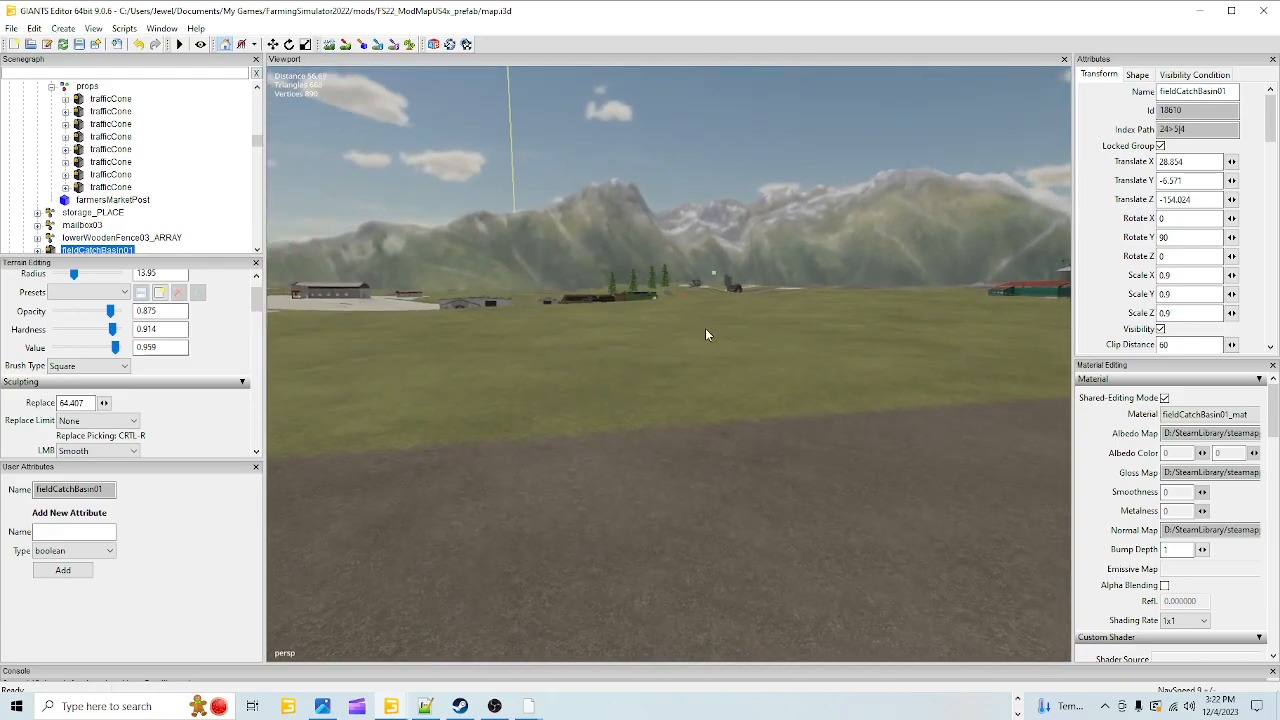
# Set the terrain sculpting brush to Replace with a height of 62.783 for the grass field beside the dirt road
pyautogui.scroll(4, 695, 340)
pyautogui.keyDown('alt'); pyautogui.moveTo(714, 485); pyautogui.dragTo(640, 515); pyautogui.keyUp('alt')
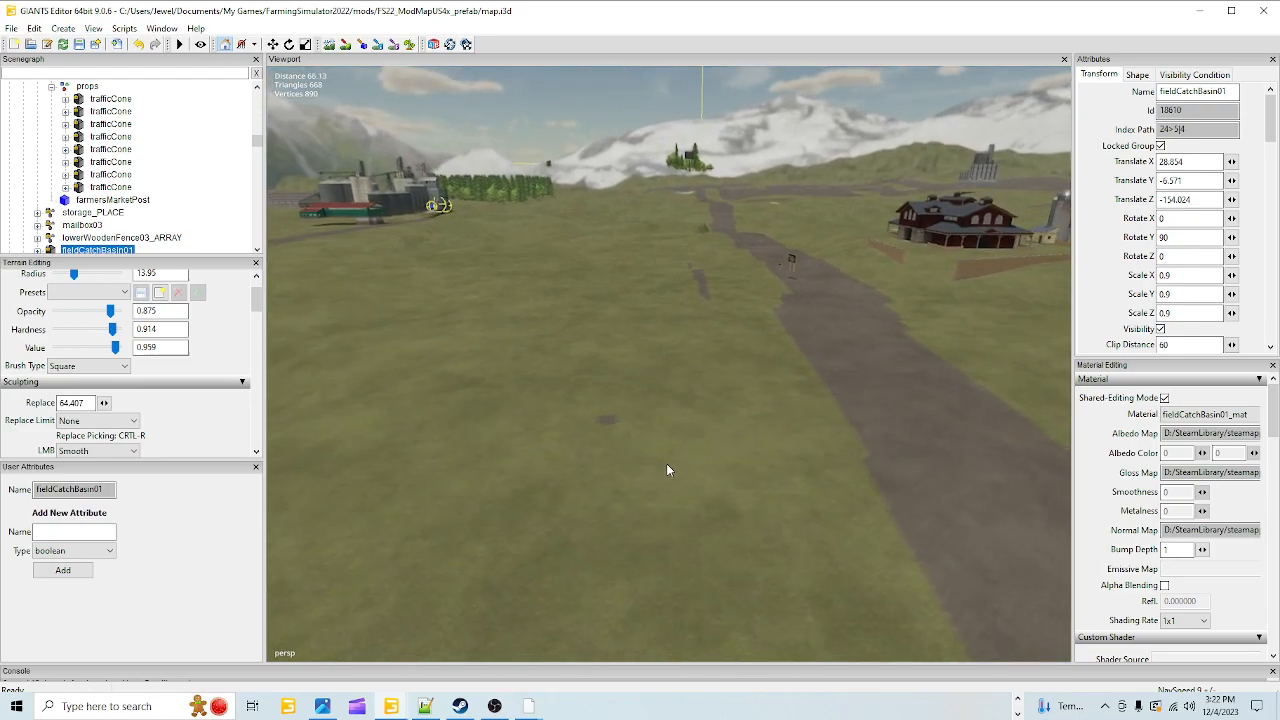
pyautogui.click(332, 45)
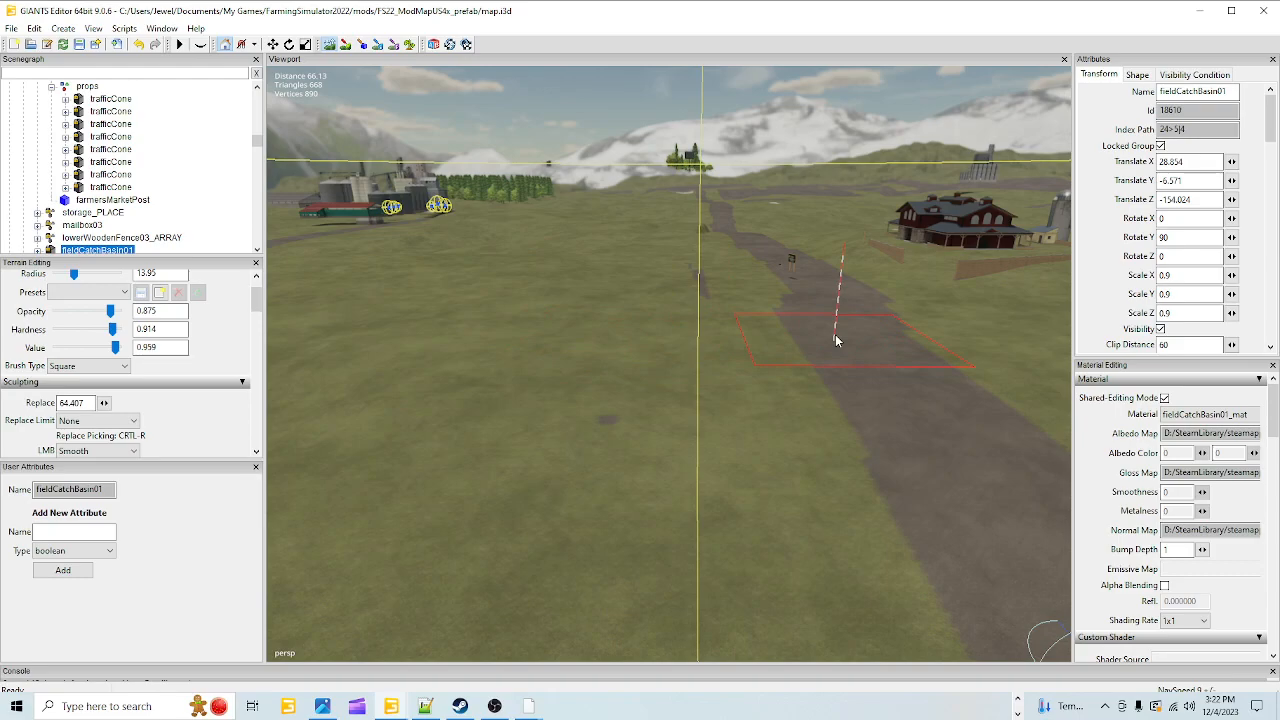
pyautogui.click(125, 451)
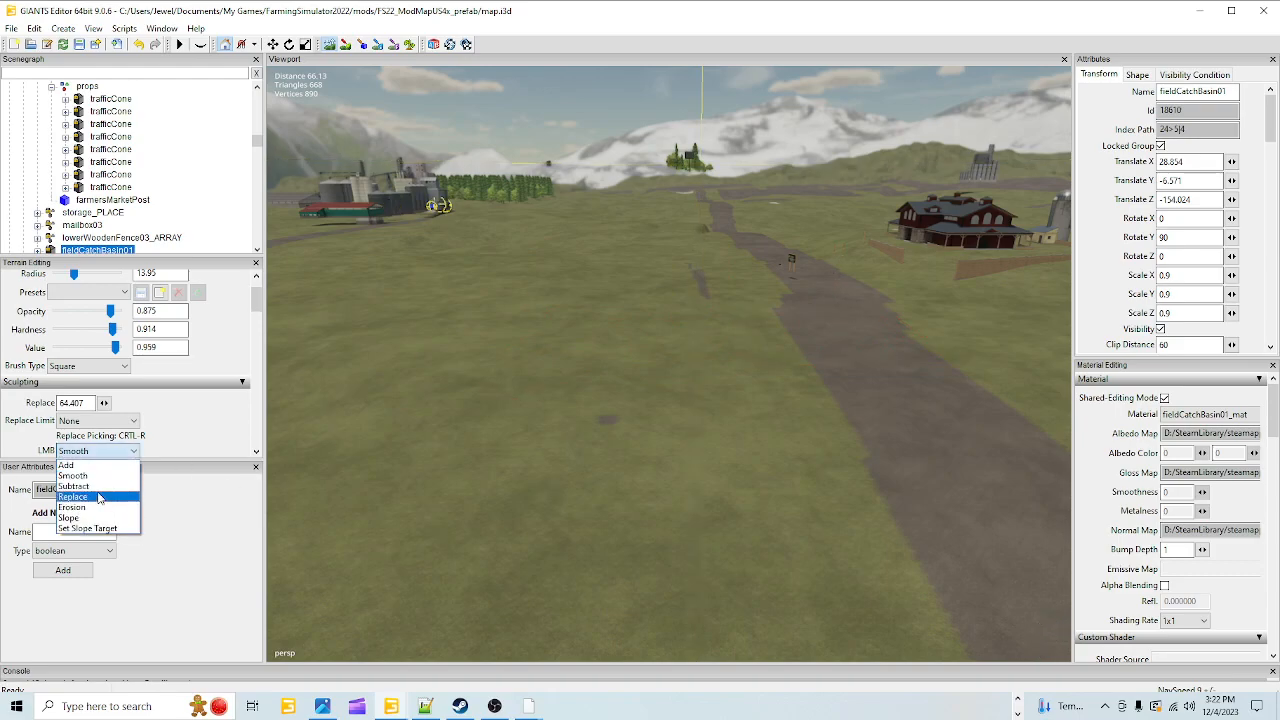
pyautogui.click(76, 509)
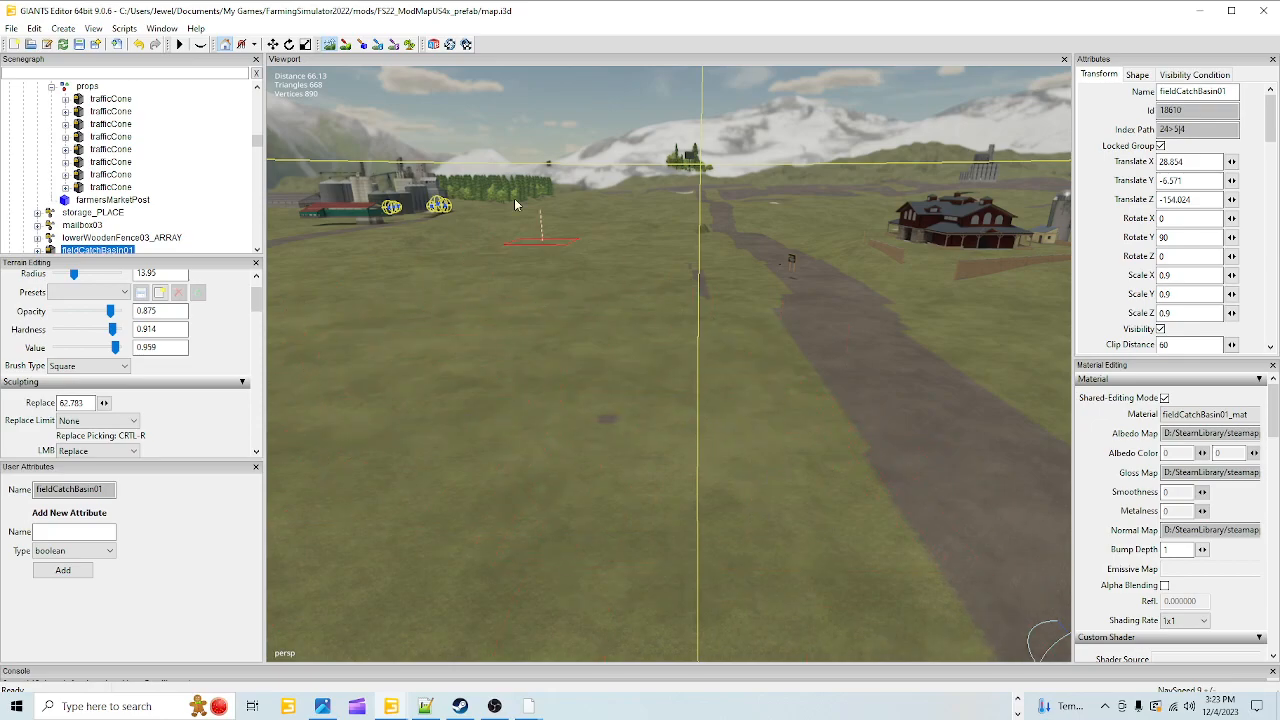
pyautogui.click(333, 47)
# Select dairyUS_SPOT under productionChains and place it on the grass field beside the dirt road, at about X 208.673, Z -321.914
pyautogui.moveTo(455, 240)
pyautogui.keyDown('alt'); pyautogui.mouseDown()
pyautogui.moveTo(716, 339)
pyautogui.moveTo(538, 253)
pyautogui.moveTo(519, 259)
pyautogui.moveTo(454, 396)
pyautogui.moveTo(474, 243)
pyautogui.moveTo(856, 158)
pyautogui.mouseUp(); pyautogui.keyUp('alt')
pyautogui.keyDown('alt'); pyautogui.moveTo(701, 389); pyautogui.dragTo(658, 307); pyautogui.keyUp('alt')
pyautogui.scroll(-2, 160, 180)
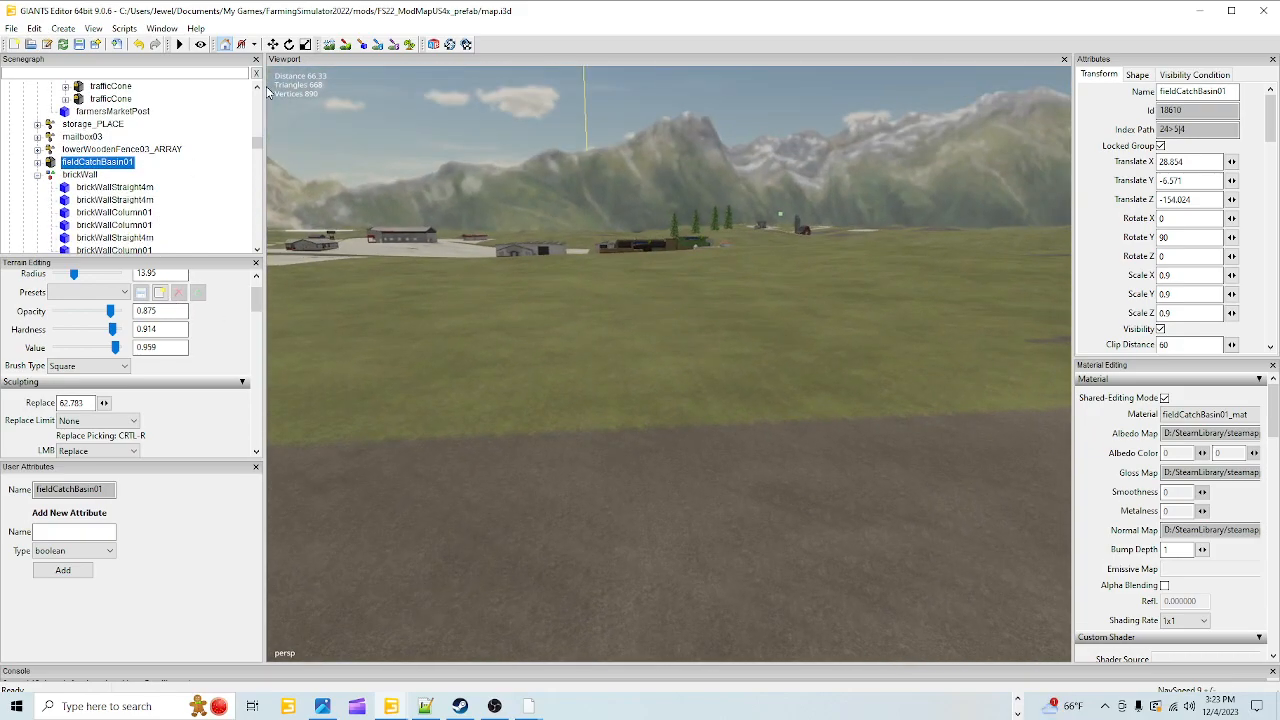
pyautogui.moveTo(255, 137); pyautogui.dragTo(263, 285)
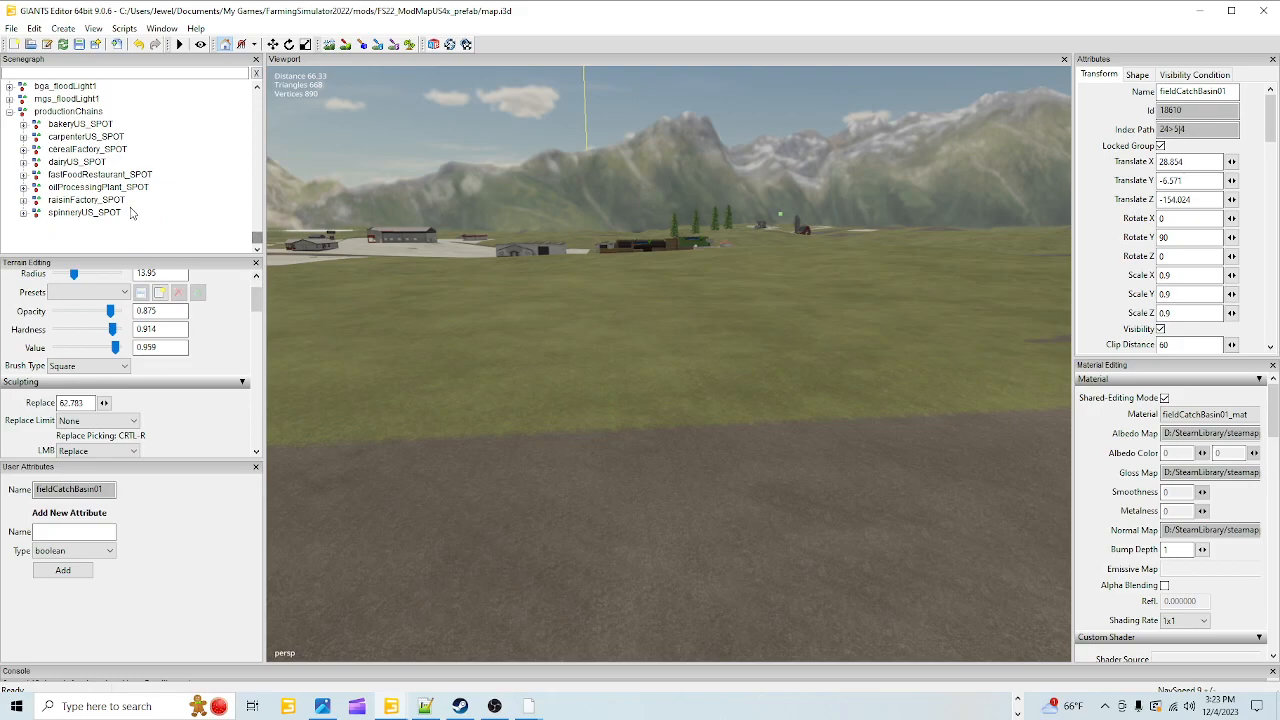
pyautogui.click(68, 161)
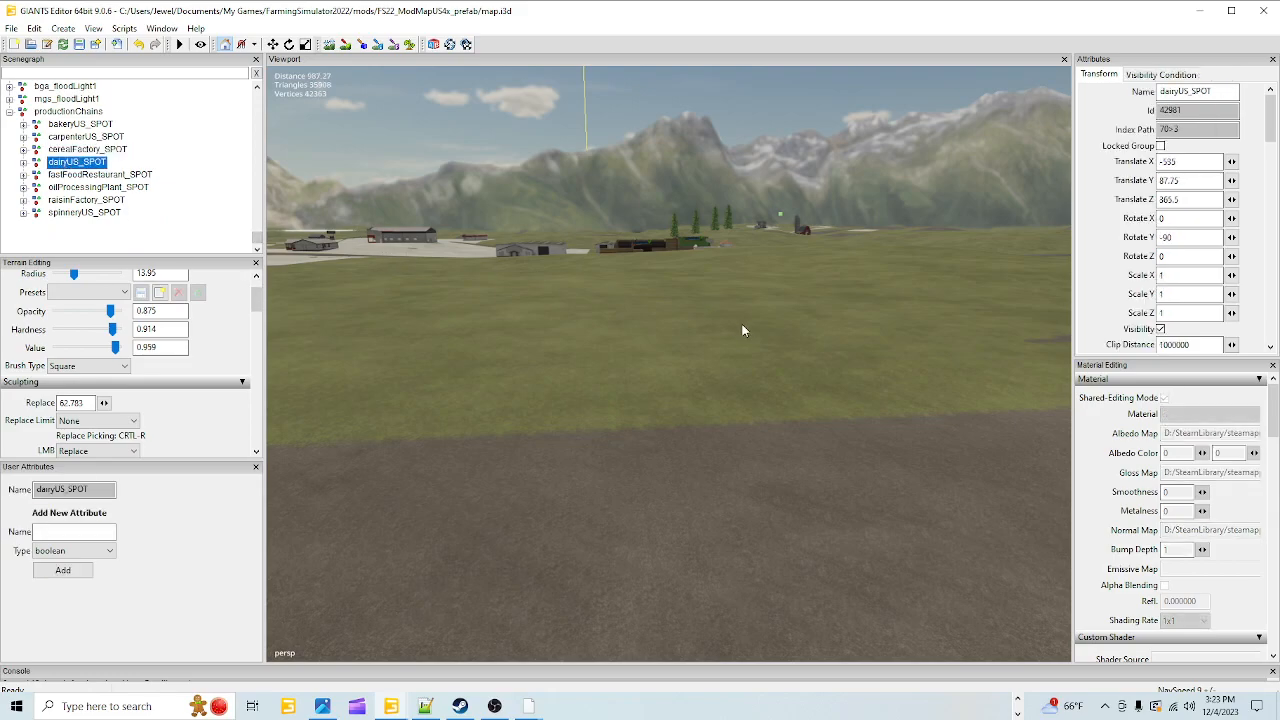
pyautogui.hotkey('ctrl', 'b')
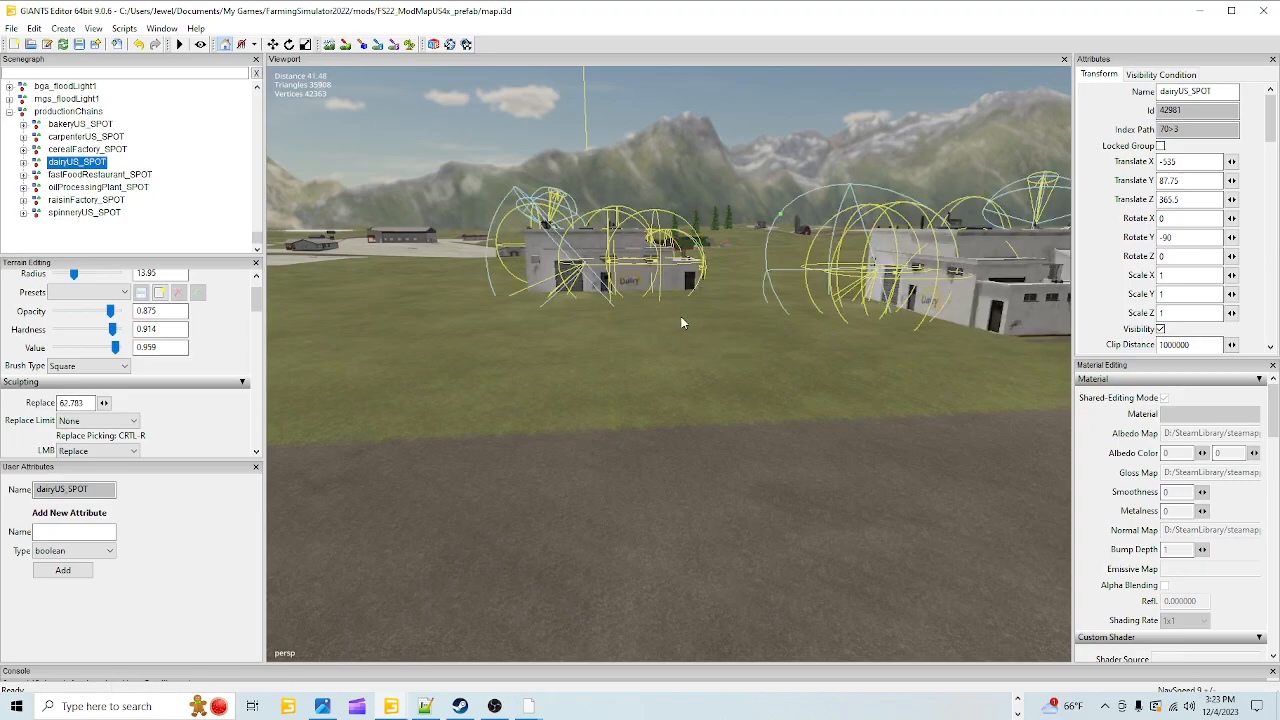
pyautogui.moveTo(661, 317); pyautogui.dragTo(554, 320)
# Raise dairyUS_SPOT slightly above the grass to a Translate Y of 62.94
pyautogui.keyDown('alt'); pyautogui.moveTo(690, 385); pyautogui.dragTo(857, 268); pyautogui.keyUp('alt')
pyautogui.scroll(5, 666, 430)
pyautogui.scroll(-8, 857, 268)
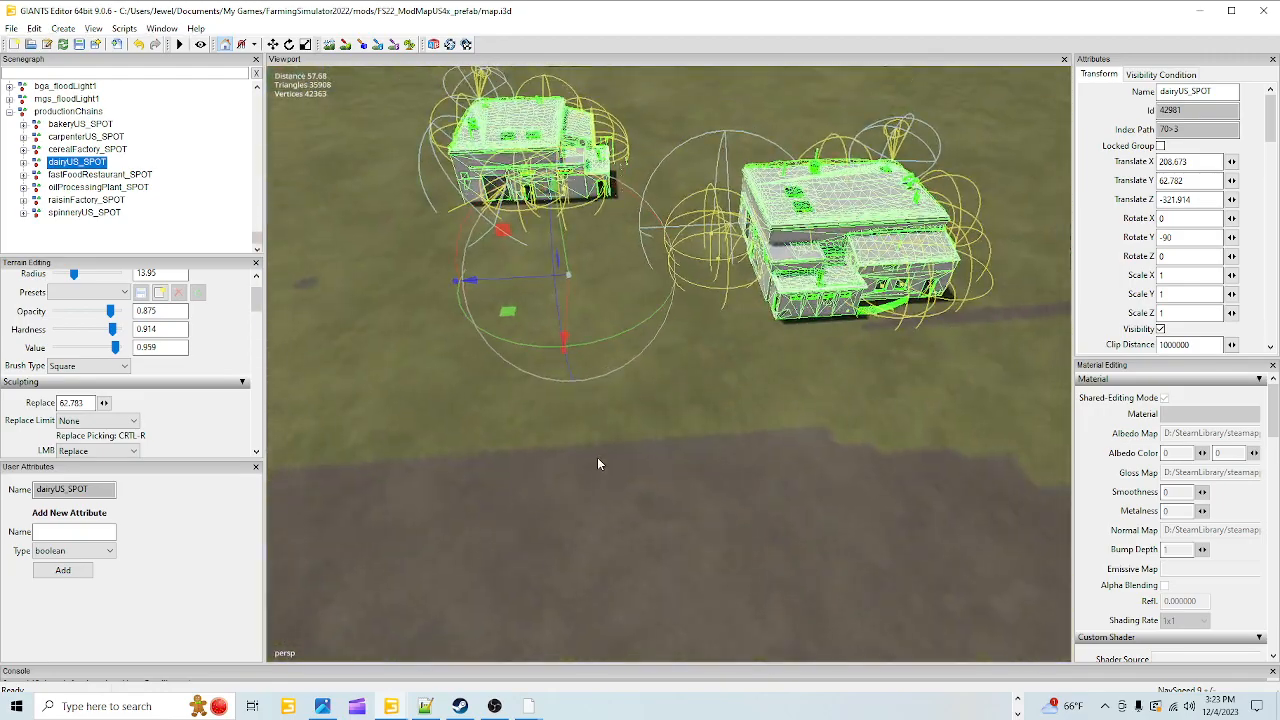
pyautogui.keyDown('alt'); pyautogui.moveTo(664, 408); pyautogui.dragTo(575, 444); pyautogui.keyUp('alt')
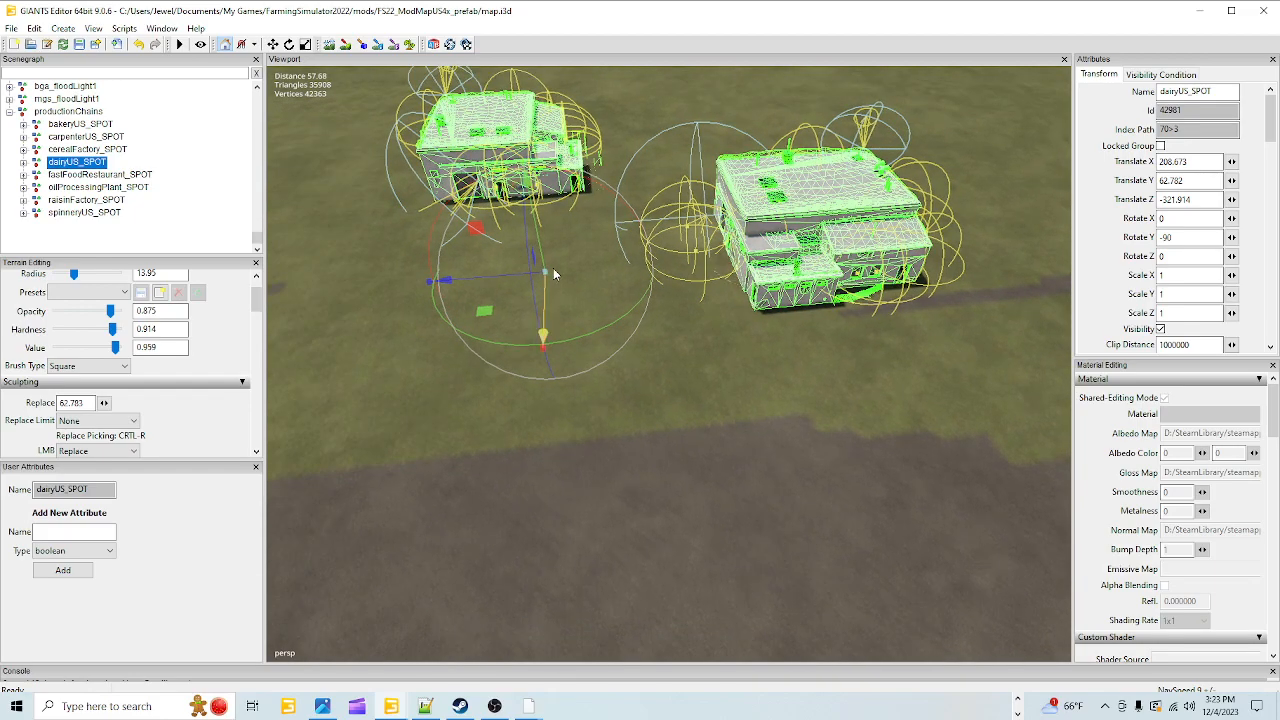
pyautogui.keyDown('alt'); pyautogui.moveTo(497, 349); pyautogui.dragTo(1007, 319); pyautogui.keyUp('alt')
pyautogui.keyDown('alt'); pyautogui.moveTo(855, 417); pyautogui.dragTo(921, 455); pyautogui.keyUp('alt')
pyautogui.keyDown('alt'); pyautogui.moveTo(796, 469); pyautogui.dragTo(866, 385); pyautogui.keyUp('alt')
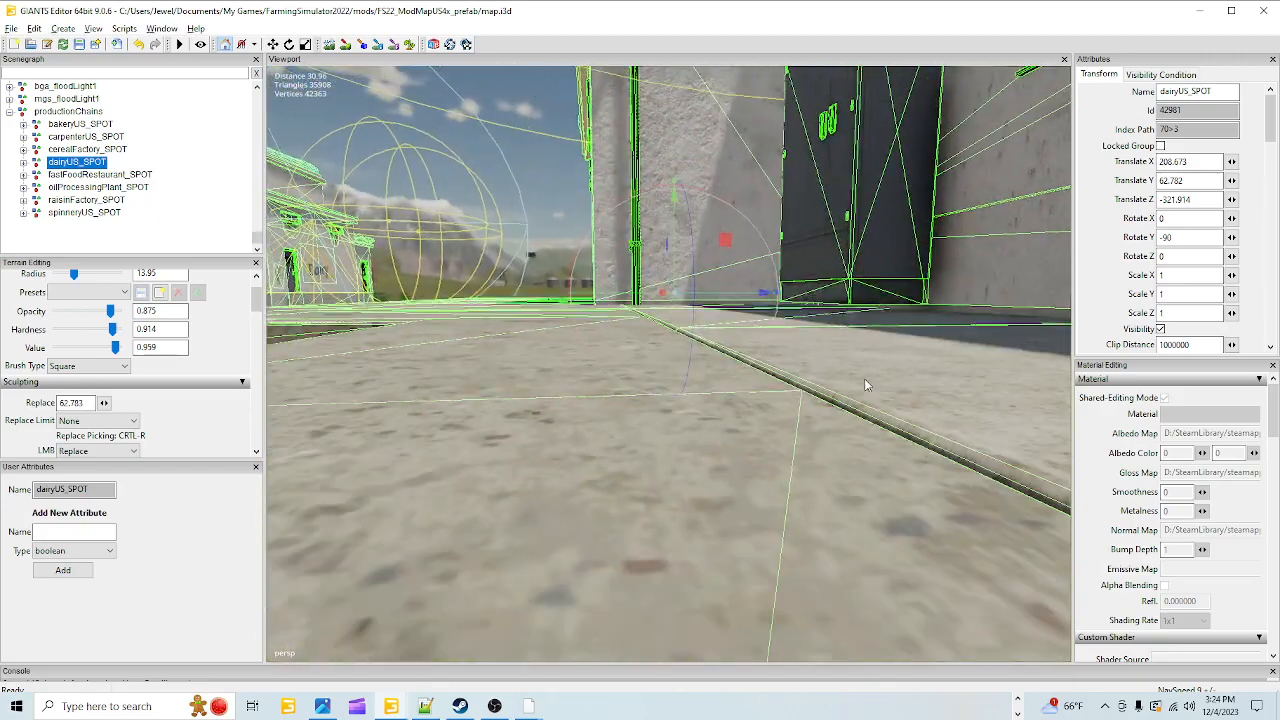
pyautogui.scroll(-2, 866, 385)
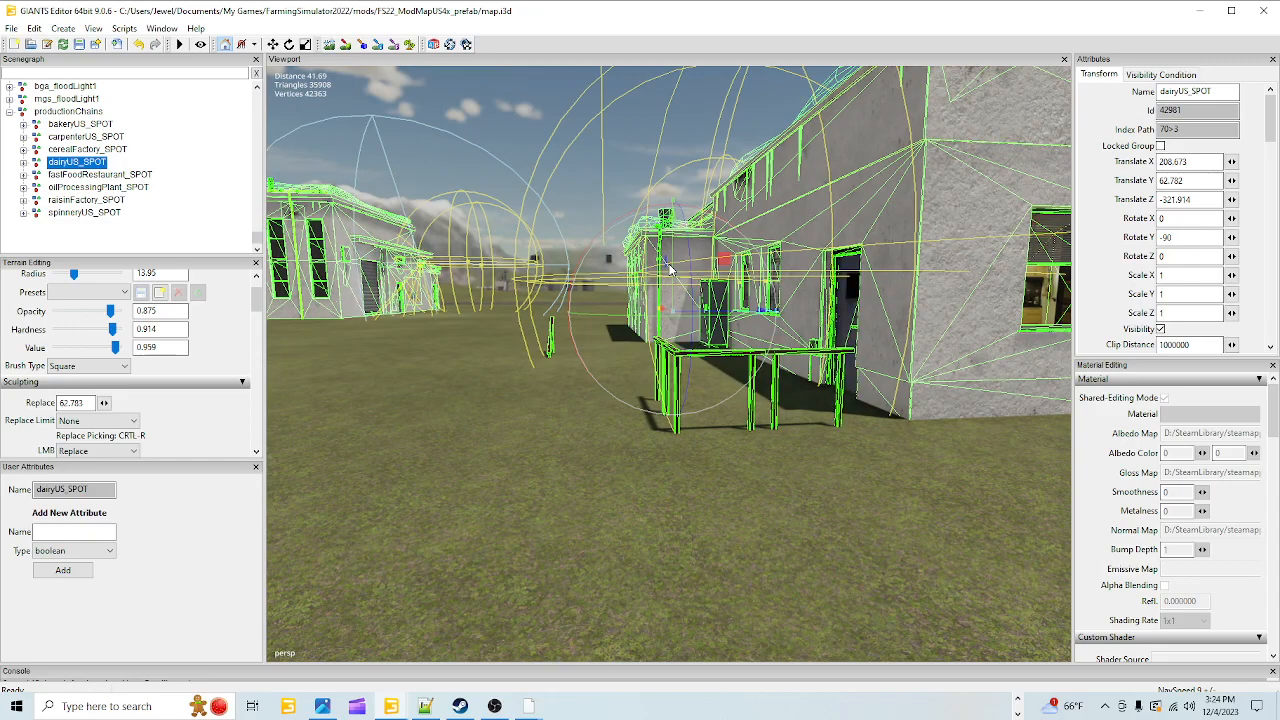
pyautogui.moveTo(670, 268); pyautogui.dragTo(688, 265)
# Check from ground level how the raised dairy's walkway and railing meet the grass
pyautogui.keyDown('alt'); pyautogui.moveTo(650, 420); pyautogui.dragTo(729, 368); pyautogui.keyUp('alt')
pyautogui.scroll(3, 729, 368)
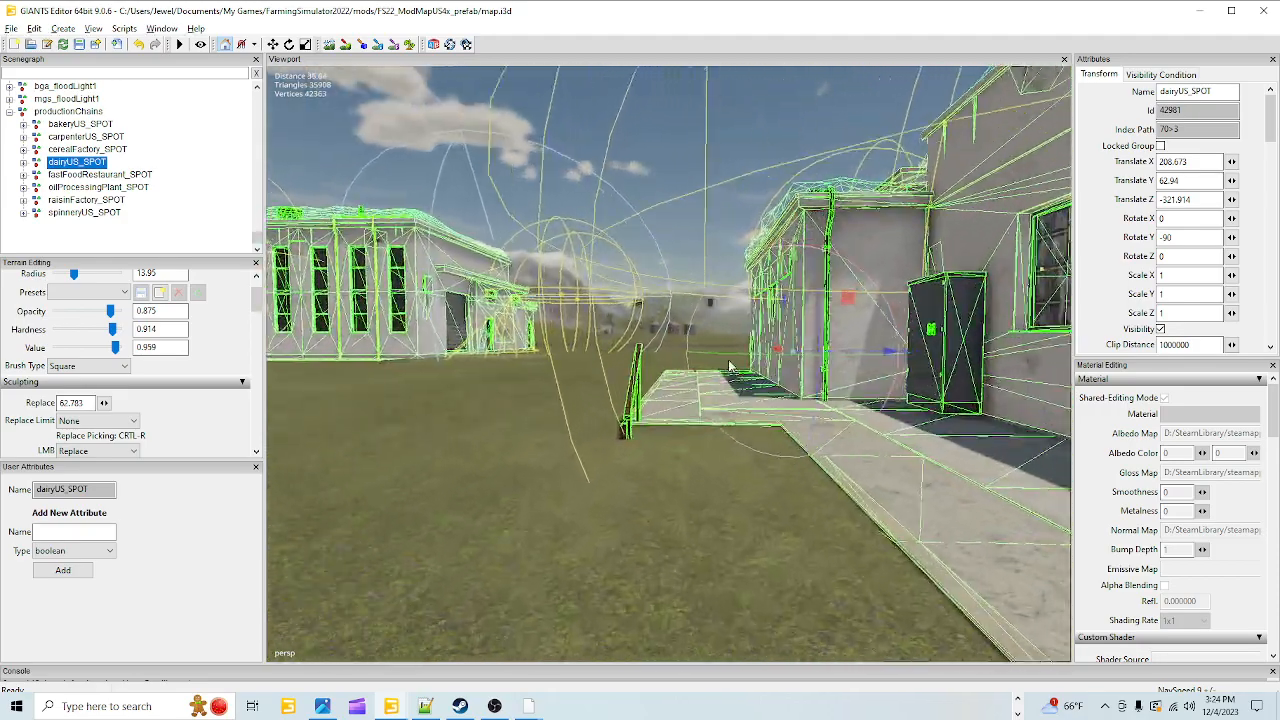
pyautogui.scroll(4, 729, 368)
pyautogui.keyDown('alt'); pyautogui.moveTo(683, 498); pyautogui.dragTo(700, 549); pyautogui.keyUp('alt')
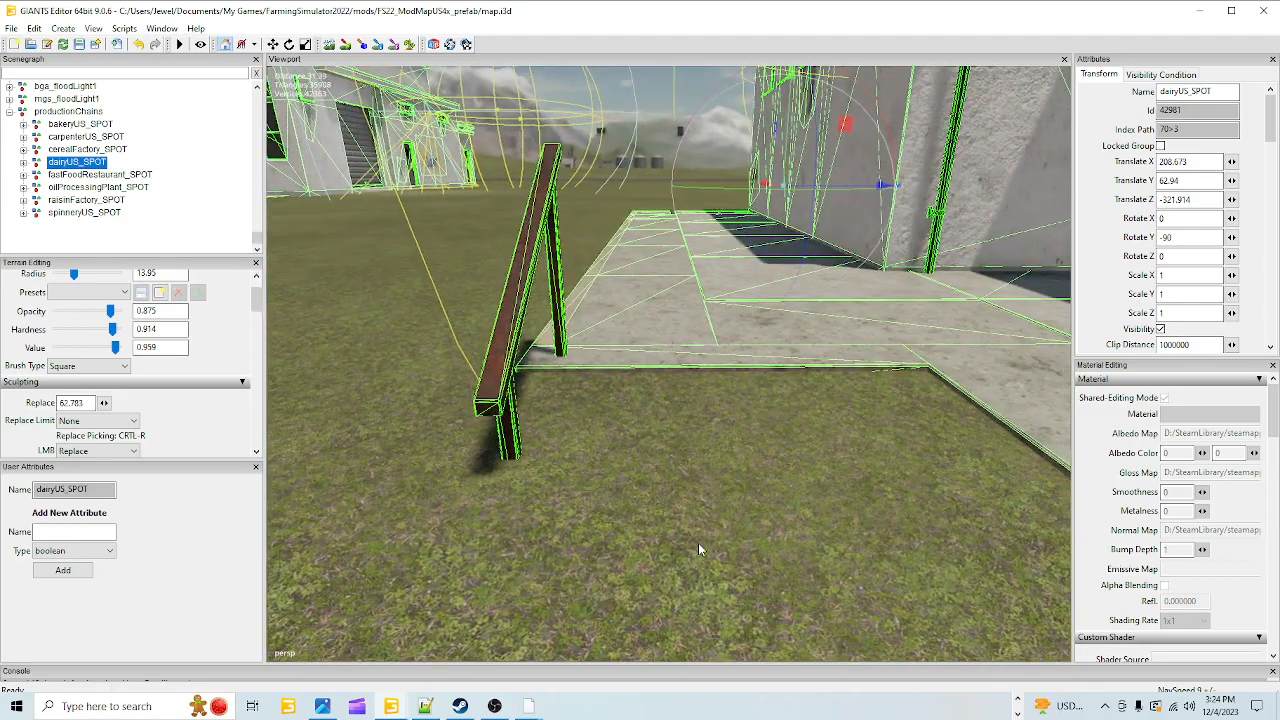
pyautogui.keyDown('alt'); pyautogui.moveTo(737, 490); pyautogui.dragTo(770, 375); pyautogui.keyUp('alt')
pyautogui.scroll(3, 725, 508)
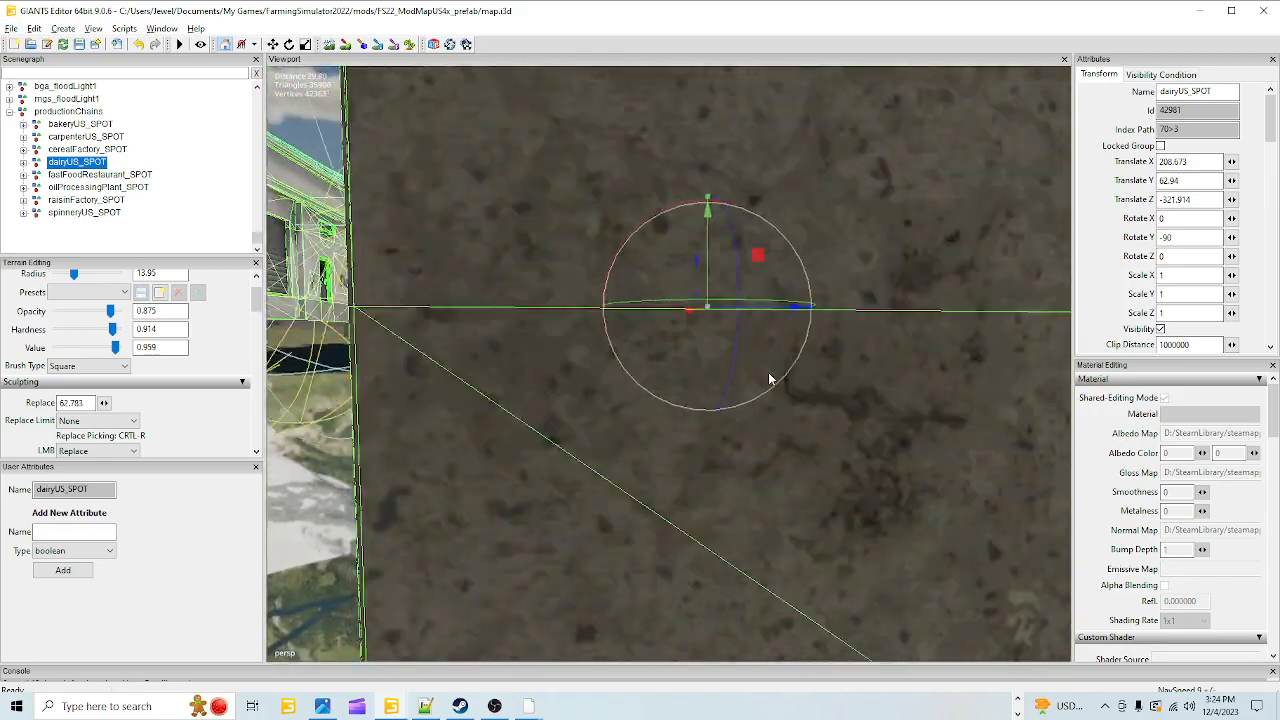
pyautogui.scroll(-5, 768, 385)
pyautogui.keyDown('alt'); pyautogui.moveTo(746, 466); pyautogui.dragTo(677, 489); pyautogui.keyUp('alt')
pyautogui.scroll(-3, 677, 489)
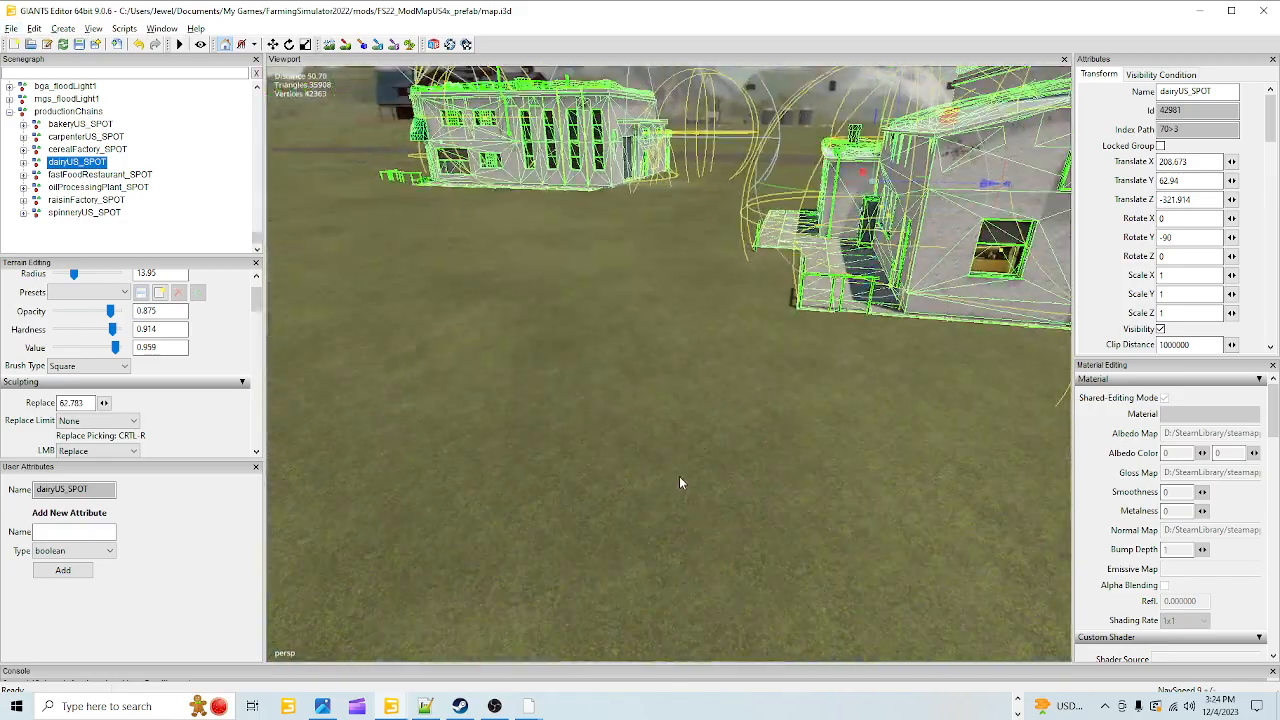
pyautogui.keyDown('alt'); pyautogui.moveTo(703, 407); pyautogui.dragTo(745, 444); pyautogui.keyUp('alt')
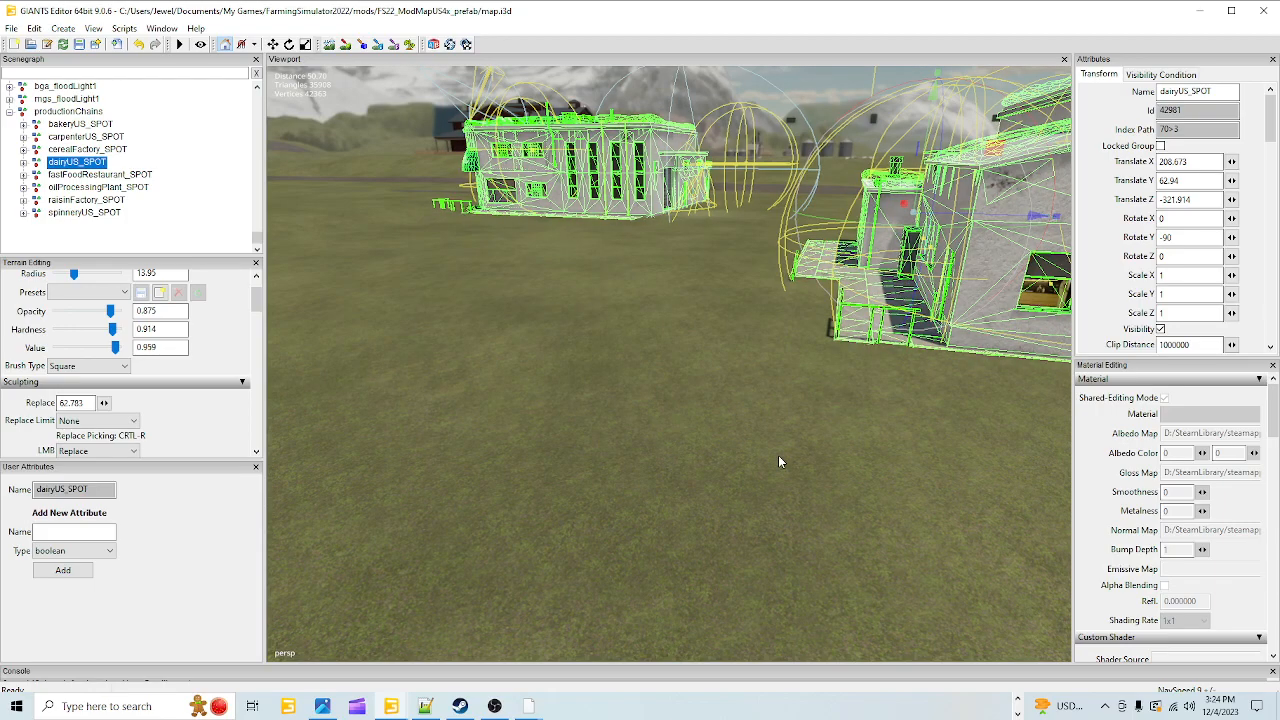
# Examine both dairy buildings from several sides, checking the front corner entrance and railings for gaps above the ground
pyautogui.keyDown('alt'); pyautogui.moveTo(778, 455); pyautogui.dragTo(817, 447); pyautogui.keyUp('alt')
pyautogui.keyDown('alt'); pyautogui.moveTo(701, 495); pyautogui.dragTo(723, 423, button='right'); pyautogui.keyUp('alt')
pyautogui.keyDown('alt'); pyautogui.moveTo(723, 423); pyautogui.dragTo(766, 420); pyautogui.keyUp('alt')
pyautogui.keyDown('alt'); pyautogui.moveTo(766, 420); pyautogui.dragTo(763, 480, button='right'); pyautogui.keyUp('alt')
pyautogui.keyDown('alt'); pyautogui.moveTo(763, 480); pyautogui.dragTo(561, 634); pyautogui.keyUp('alt')
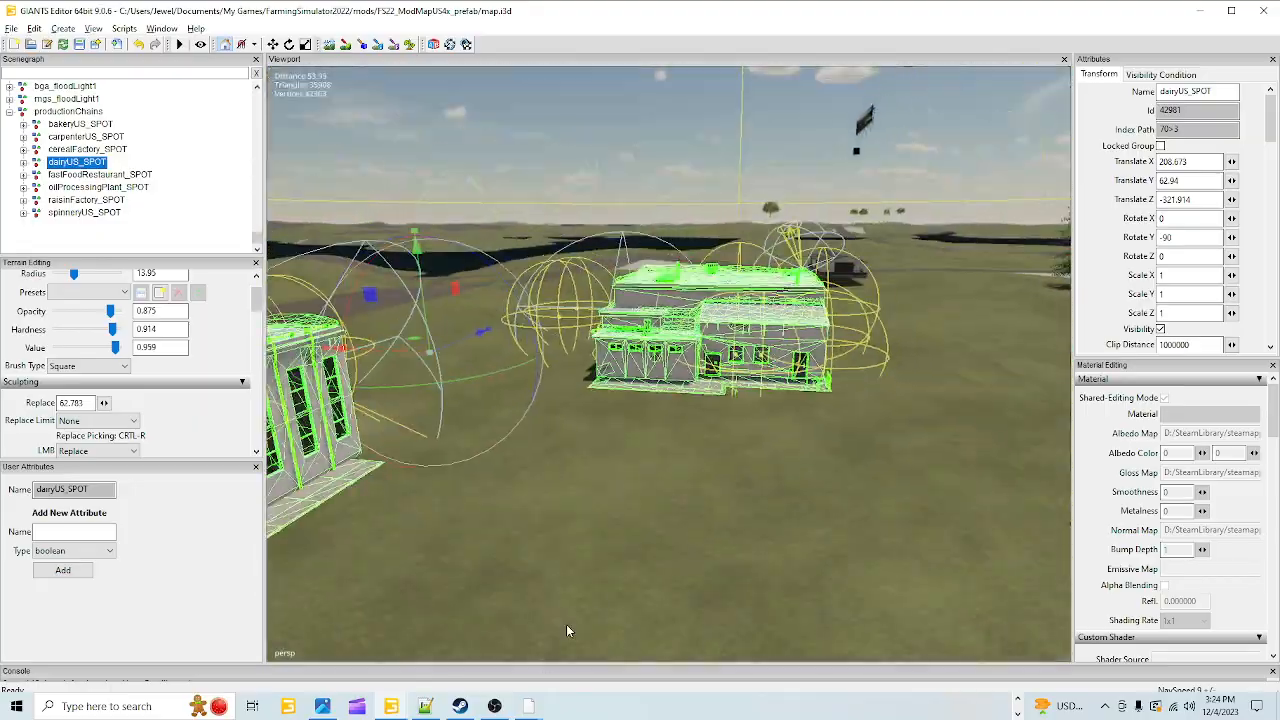
pyautogui.keyDown('alt'); pyautogui.moveTo(777, 463); pyautogui.dragTo(561, 471); pyautogui.keyUp('alt')
pyautogui.keyDown('alt'); pyautogui.moveTo(561, 475); pyautogui.dragTo(591, 463, button='right'); pyautogui.keyUp('alt')
pyautogui.keyDown('alt'); pyautogui.moveTo(591, 463); pyautogui.dragTo(886, 434); pyautogui.keyUp('alt')
pyautogui.keyDown('alt'); pyautogui.moveTo(886, 434); pyautogui.dragTo(673, 514, button='right'); pyautogui.keyUp('alt')
pyautogui.keyDown('alt'); pyautogui.moveTo(673, 508); pyautogui.dragTo(720, 477); pyautogui.keyUp('alt')
pyautogui.keyDown('alt'); pyautogui.moveTo(720, 477); pyautogui.dragTo(746, 496, button='right'); pyautogui.keyUp('alt')
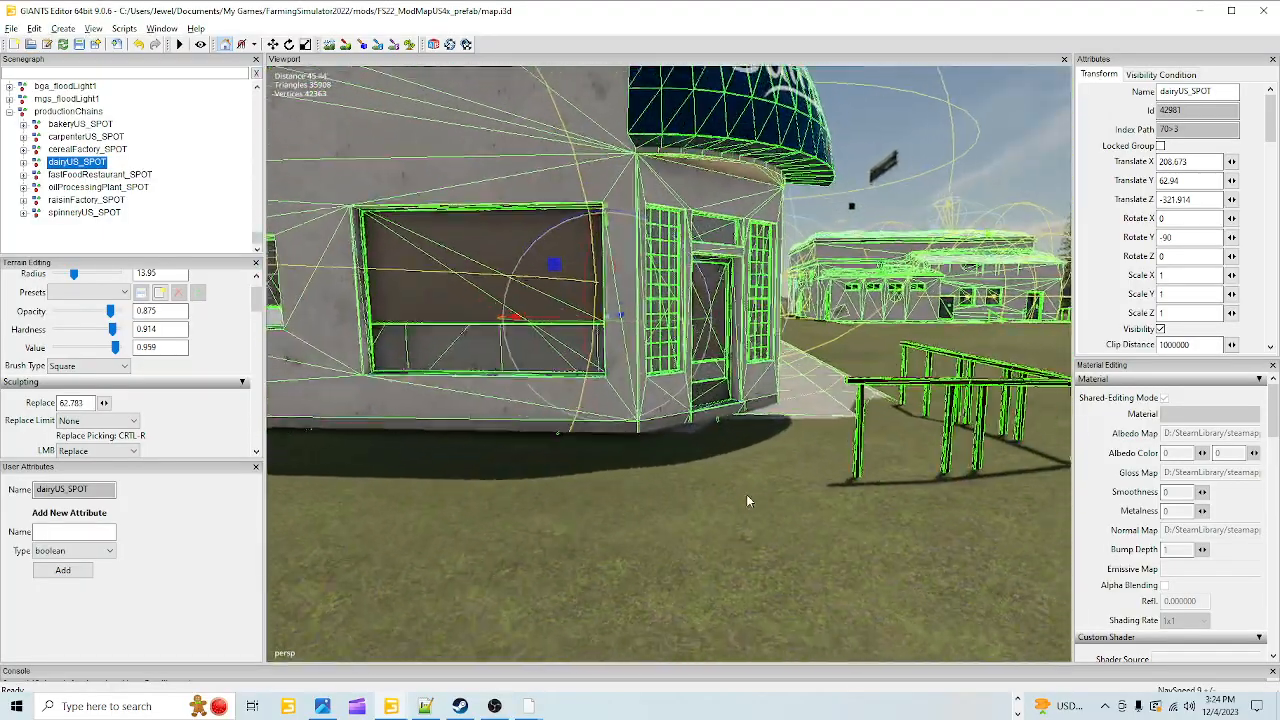
pyautogui.keyDown('alt'); pyautogui.moveTo(746, 496); pyautogui.dragTo(741, 577); pyautogui.keyUp('alt')
pyautogui.keyDown('alt'); pyautogui.moveTo(741, 577); pyautogui.dragTo(750, 544, button='right'); pyautogui.keyUp('alt')
pyautogui.keyDown('alt'); pyautogui.moveTo(750, 544); pyautogui.dragTo(757, 589); pyautogui.keyUp('alt')
pyautogui.keyDown('alt'); pyautogui.moveTo(757, 589); pyautogui.dragTo(766, 514, button='middle'); pyautogui.keyUp('alt')
pyautogui.keyDown('alt'); pyautogui.moveTo(766, 514); pyautogui.dragTo(697, 428); pyautogui.keyUp('alt')
pyautogui.keyDown('alt'); pyautogui.moveTo(697, 428); pyautogui.dragTo(674, 481, button='right'); pyautogui.keyUp('alt')
pyautogui.keyDown('alt'); pyautogui.moveTo(674, 481); pyautogui.dragTo(778, 599); pyautogui.keyUp('alt')
pyautogui.keyDown('alt'); pyautogui.moveTo(778, 599); pyautogui.dragTo(786, 555, button='middle'); pyautogui.keyUp('alt')
# Level the grass at the dairy's front corner entrance using the Replace brush at height 62.783
pyautogui.scroll(-3, 785, 555)
pyautogui.keyDown('alt'); pyautogui.moveTo(783, 554); pyautogui.dragTo(732, 488); pyautogui.keyUp('alt')
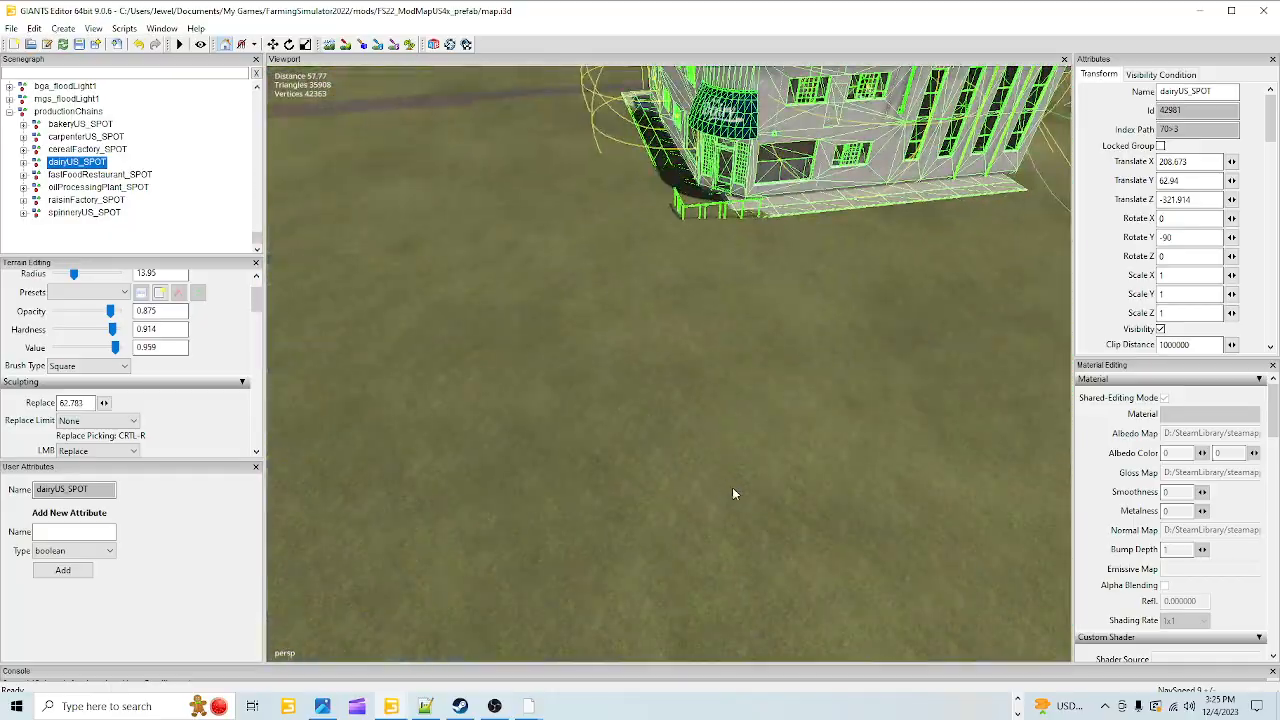
pyautogui.click(329, 44)
pyautogui.moveTo(759, 254)
pyautogui.mouseDown()
pyautogui.moveTo(667, 252)
pyautogui.moveTo(633, 194)
pyautogui.mouseUp()
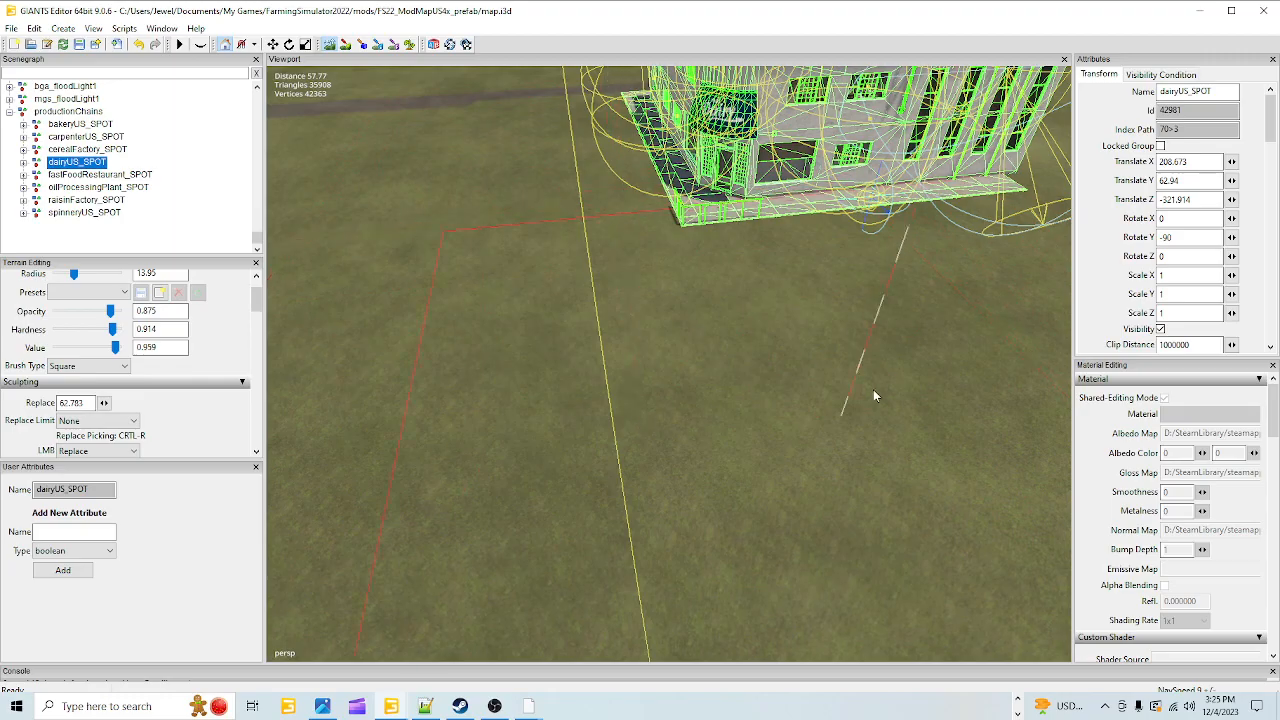
pyautogui.click(329, 44)
pyautogui.keyDown('alt'); pyautogui.moveTo(558, 300); pyautogui.dragTo(559, 225); pyautogui.keyUp('alt')
pyautogui.keyDown('alt'); pyautogui.moveTo(532, 346); pyautogui.dragTo(579, 188, button='right'); pyautogui.keyUp('alt')
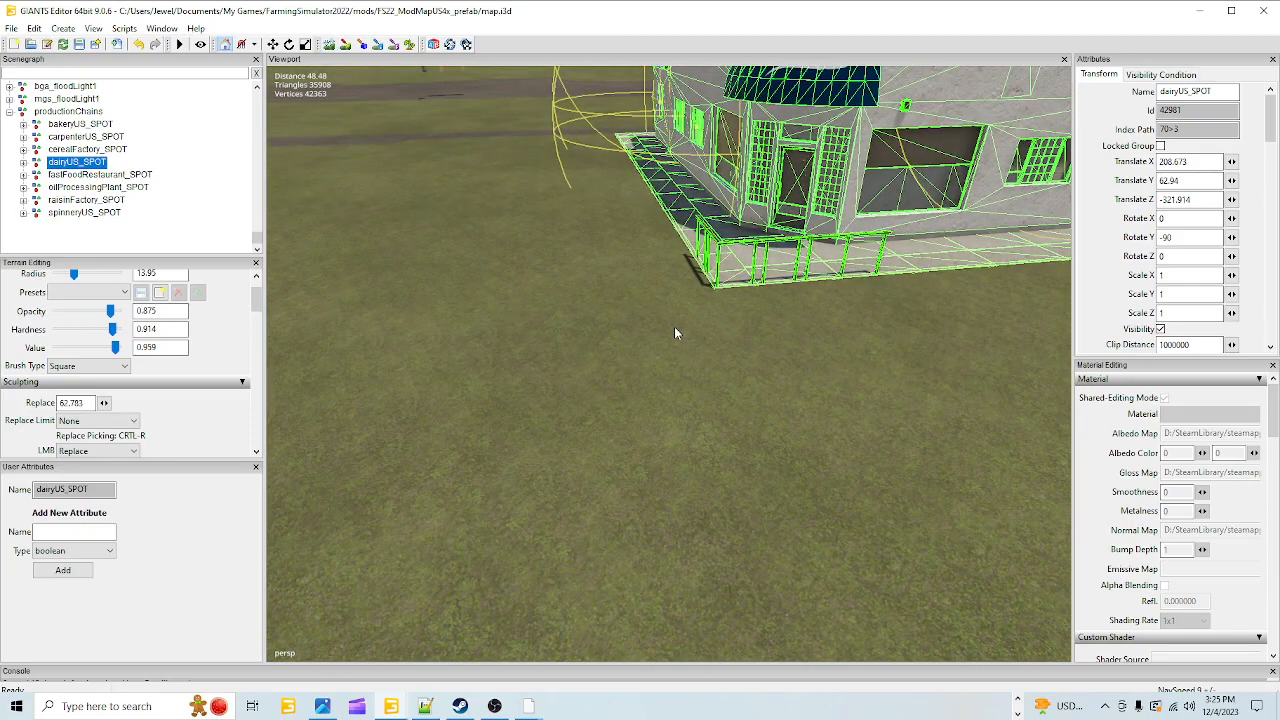
# Examine the ground around both dairy buildings and their position relative to the dirt road
pyautogui.keyDown('alt'); pyautogui.moveTo(777, 326); pyautogui.dragTo(999, 283); pyautogui.keyUp('alt')
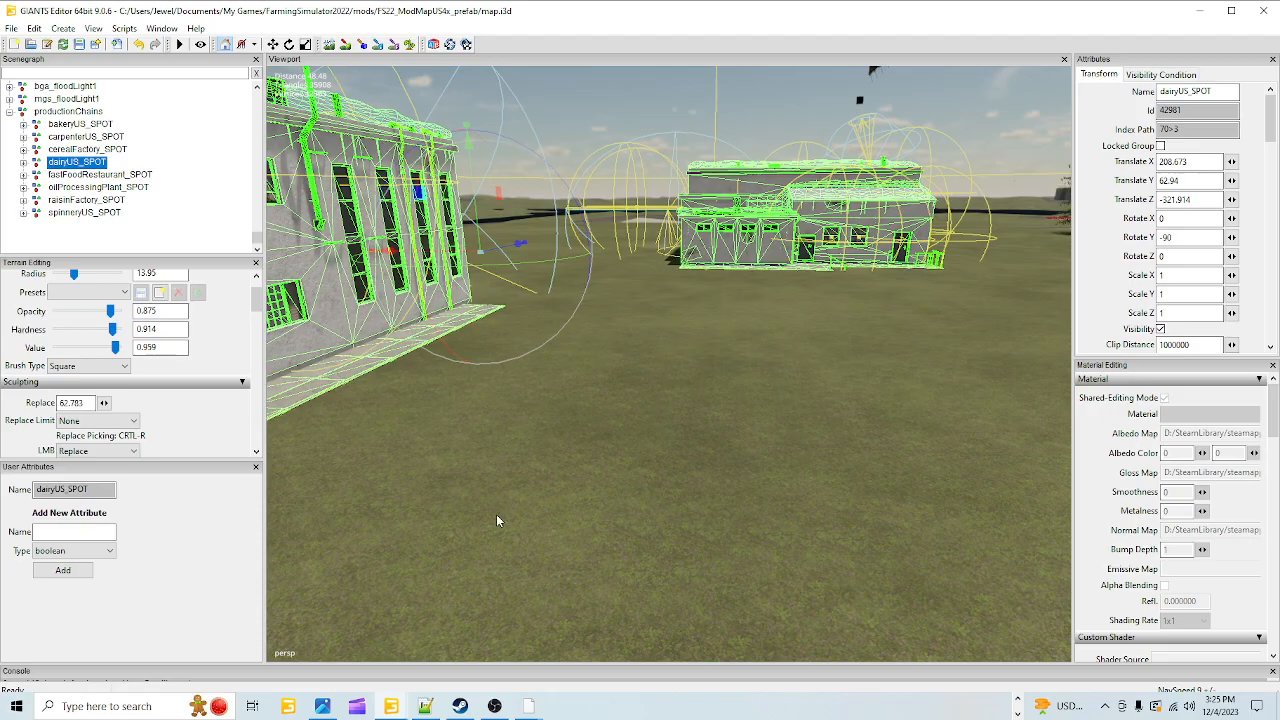
pyautogui.keyDown('alt'); pyautogui.moveTo(493, 514); pyautogui.dragTo(502, 539); pyautogui.keyUp('alt')
pyautogui.keyDown('alt'); pyautogui.moveTo(502, 539); pyautogui.dragTo(648, 402, button='right'); pyautogui.keyUp('alt')
pyautogui.keyDown('alt'); pyautogui.moveTo(648, 397); pyautogui.dragTo(828, 418); pyautogui.keyUp('alt')
pyautogui.keyDown('alt'); pyautogui.moveTo(828, 418); pyautogui.dragTo(634, 509, button='right'); pyautogui.keyUp('alt')
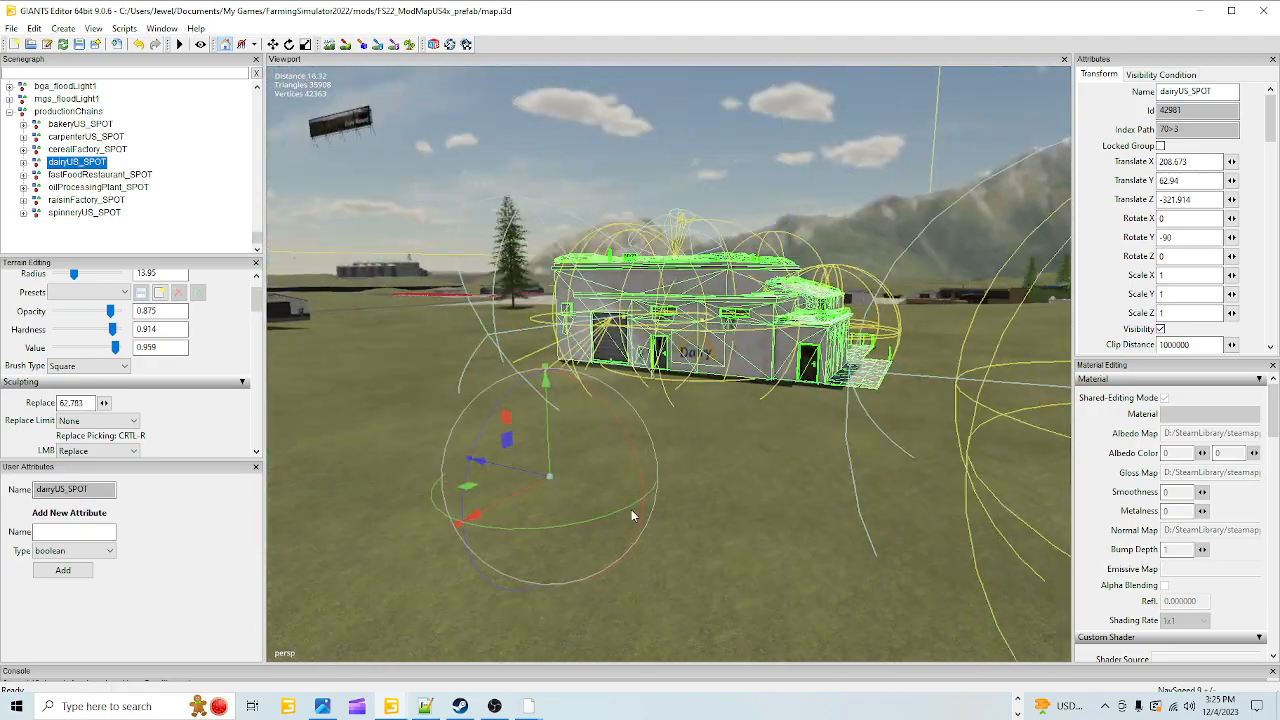
pyautogui.keyDown('alt'); pyautogui.moveTo(634, 509); pyautogui.dragTo(731, 419); pyautogui.keyUp('alt')
pyautogui.keyDown('alt'); pyautogui.moveTo(731, 419); pyautogui.dragTo(561, 415, button='right'); pyautogui.keyUp('alt')
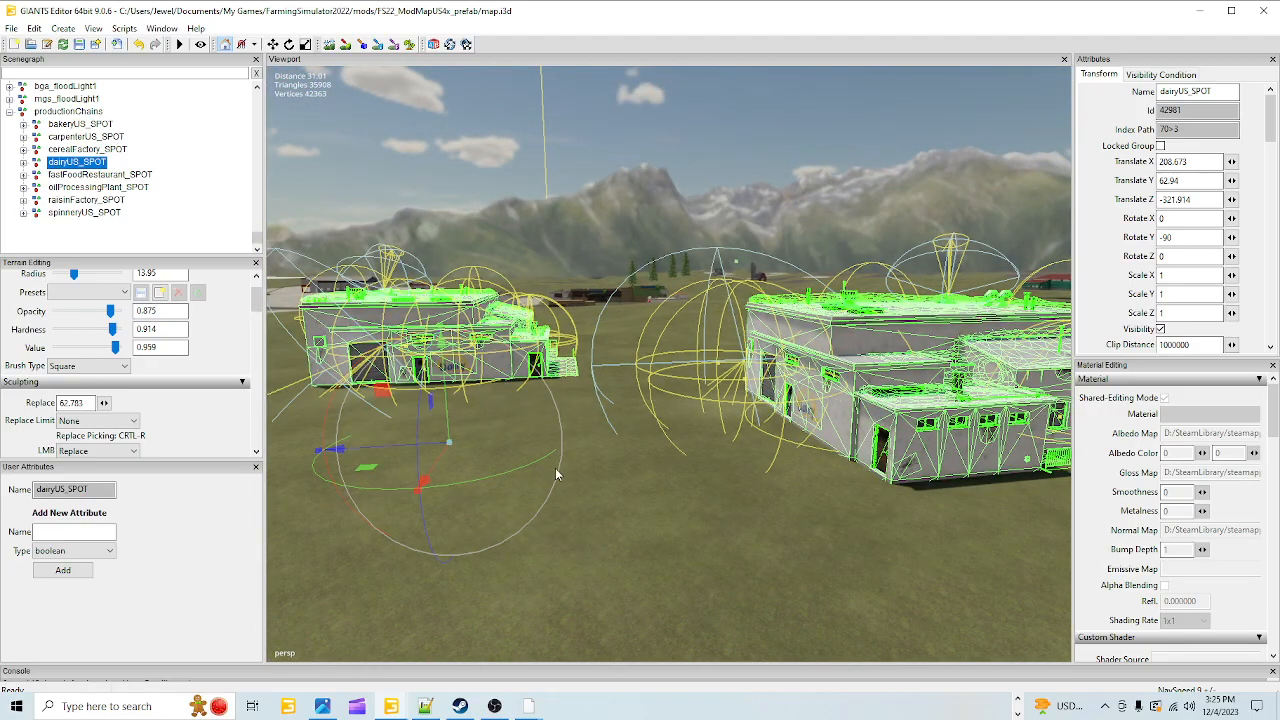
pyautogui.keyDown('alt'); pyautogui.moveTo(694, 345); pyautogui.dragTo(632, 444, button='right'); pyautogui.keyUp('alt')
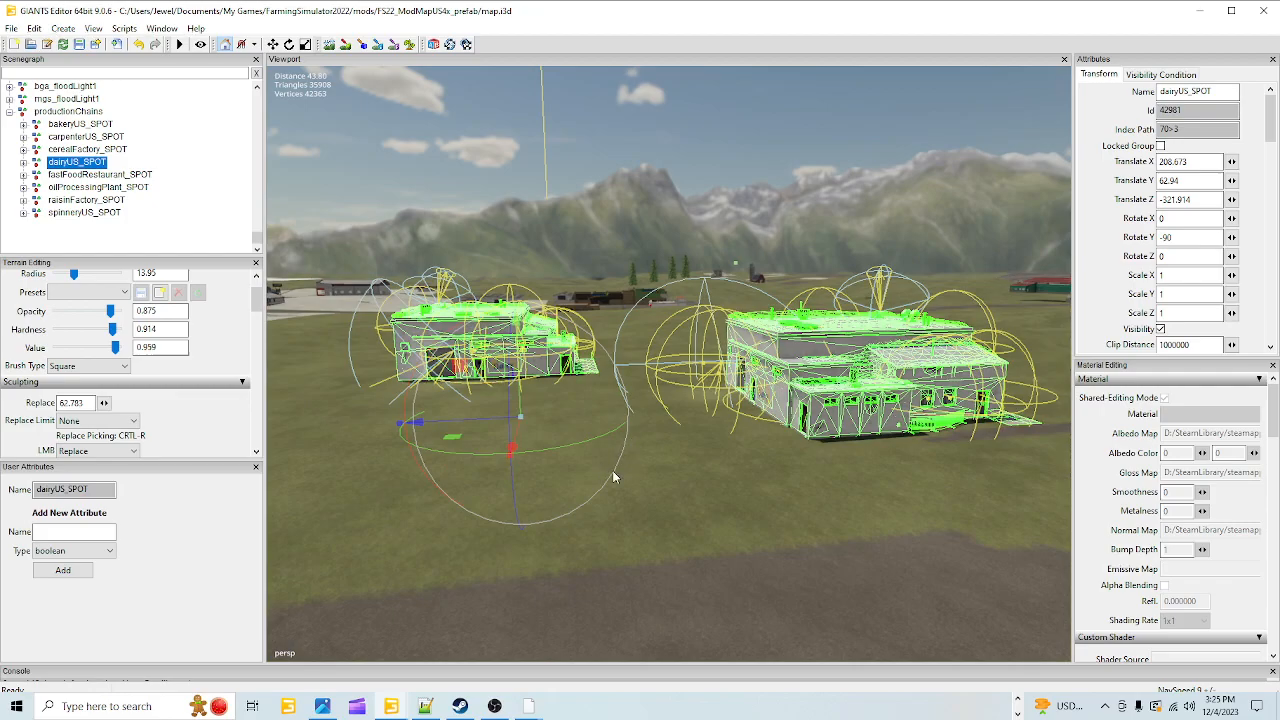
pyautogui.keyDown('alt'); pyautogui.moveTo(615, 474); pyautogui.dragTo(531, 529); pyautogui.keyUp('alt')
pyautogui.keyDown('alt'); pyautogui.moveTo(531, 529); pyautogui.dragTo(583, 470, button='right'); pyautogui.keyUp('alt')
pyautogui.keyDown('alt'); pyautogui.moveTo(583, 470); pyautogui.dragTo(469, 495); pyautogui.keyUp('alt')
pyautogui.keyDown('alt'); pyautogui.moveTo(637, 461); pyautogui.dragTo(613, 483); pyautogui.keyUp('alt')
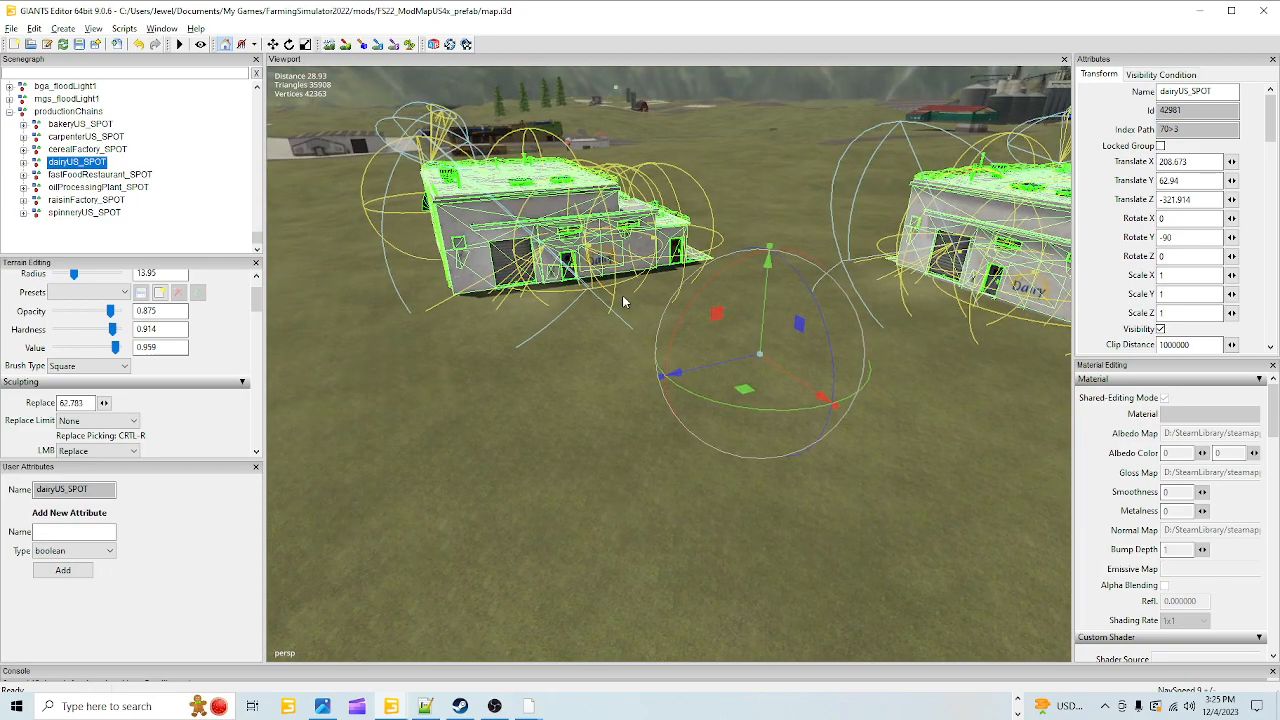
pyautogui.scroll(-2, 565, 512)
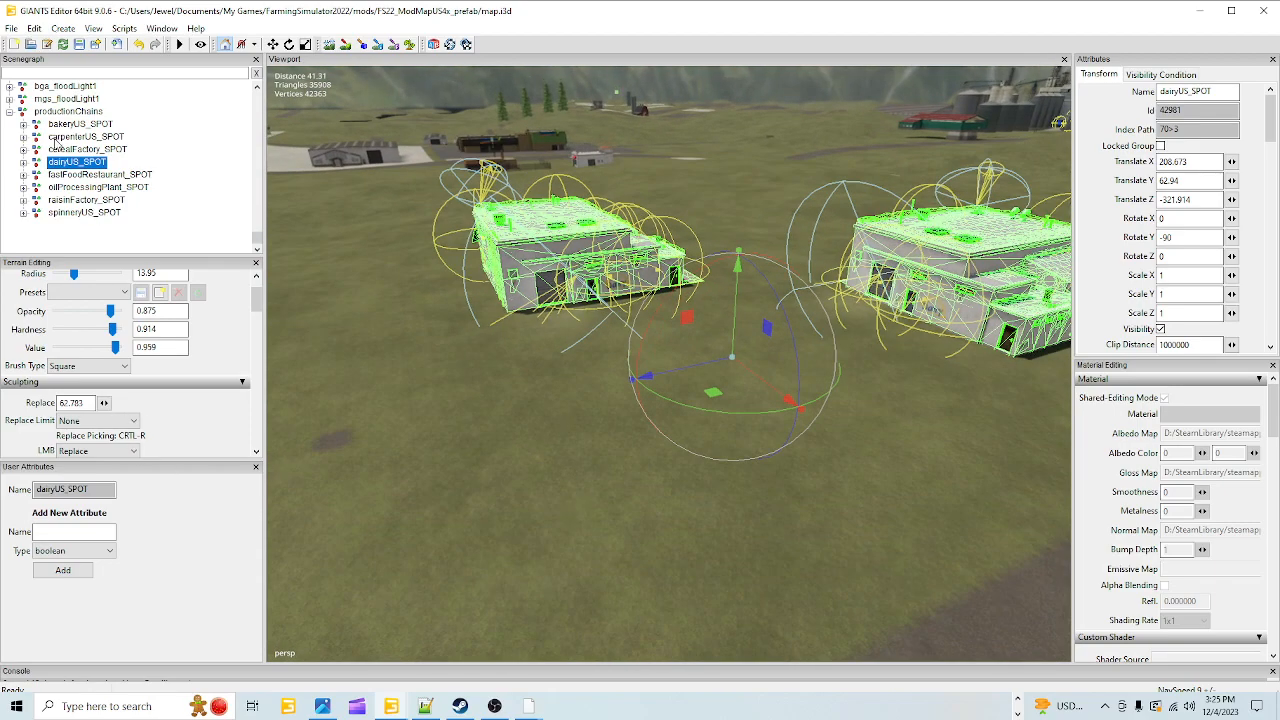
# Start importing a model and browse drive D to the data/placeables folder of Farming Simulator 22
pyautogui.click(11, 29)
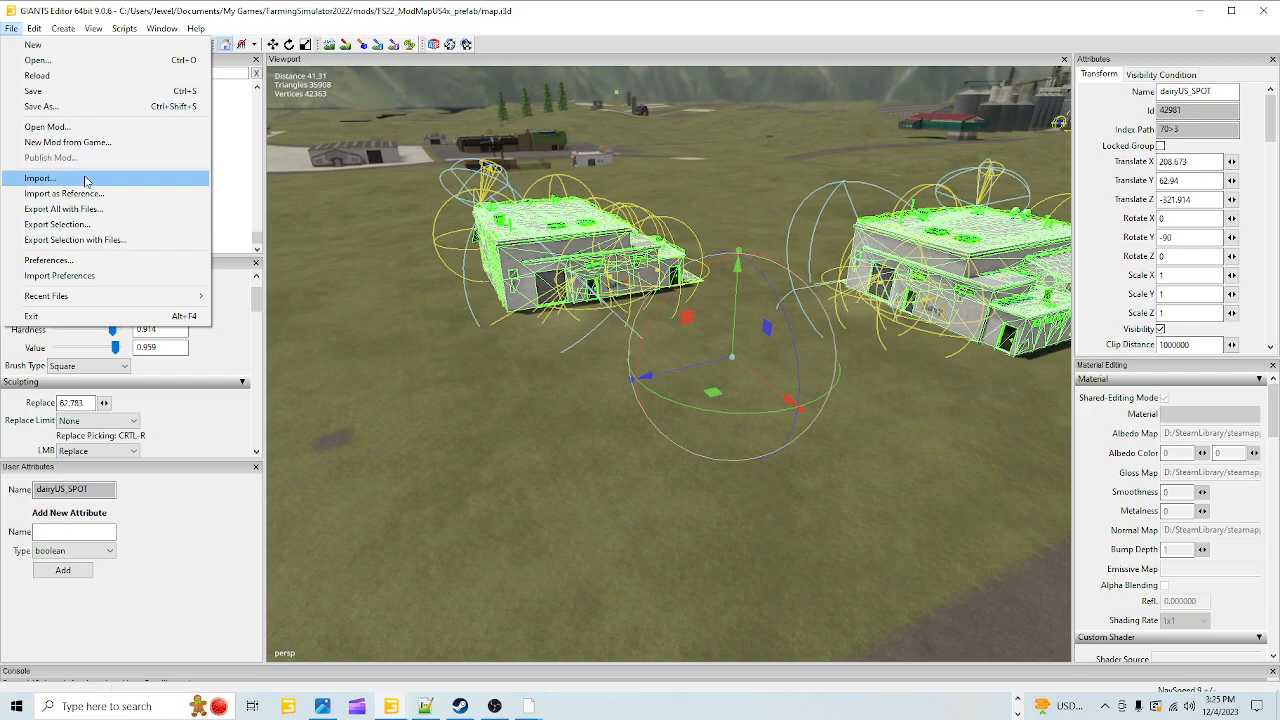
pyautogui.click(86, 180)
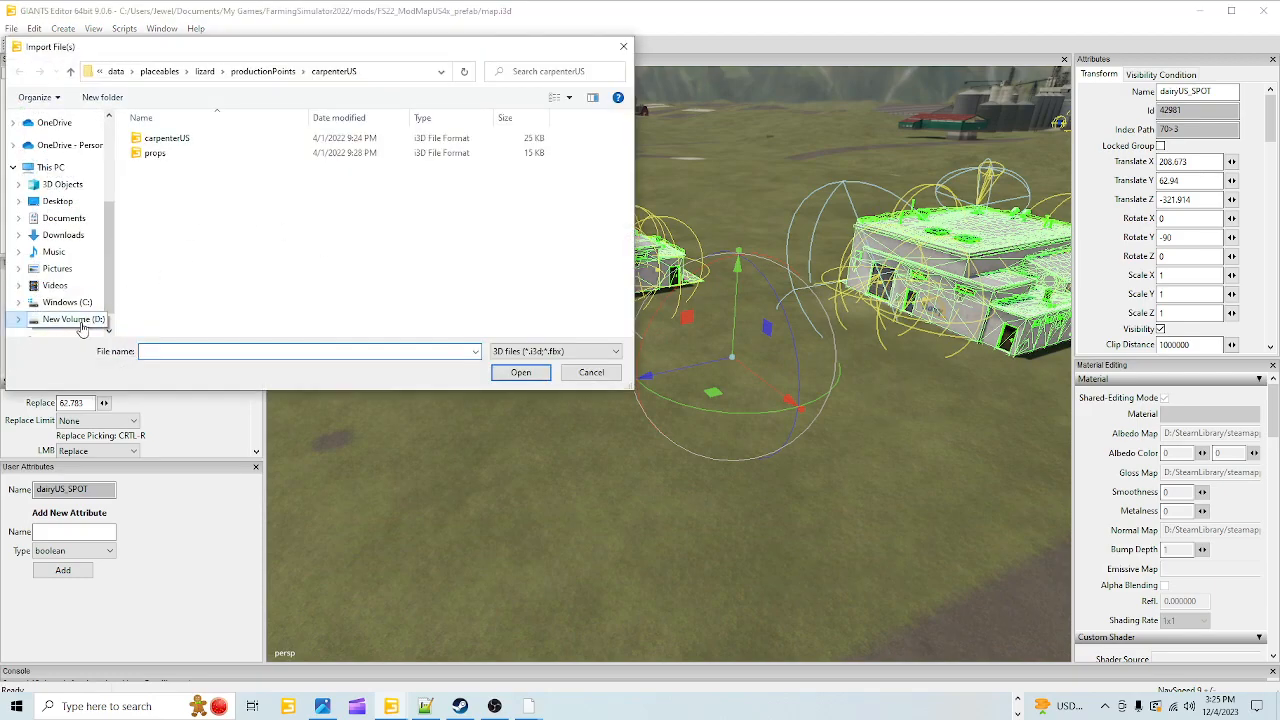
pyautogui.click(74, 319)
pyautogui.doubleClick(188, 268)
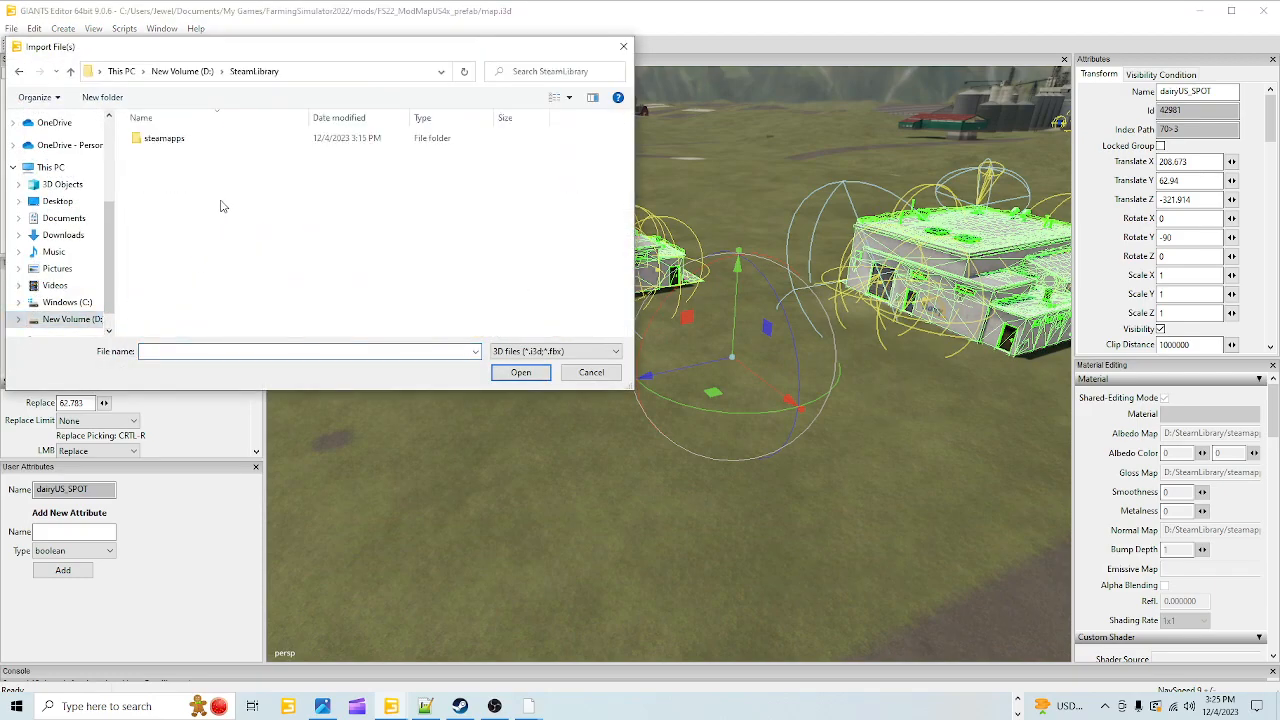
pyautogui.doubleClick(239, 140)
pyautogui.doubleClick(205, 138)
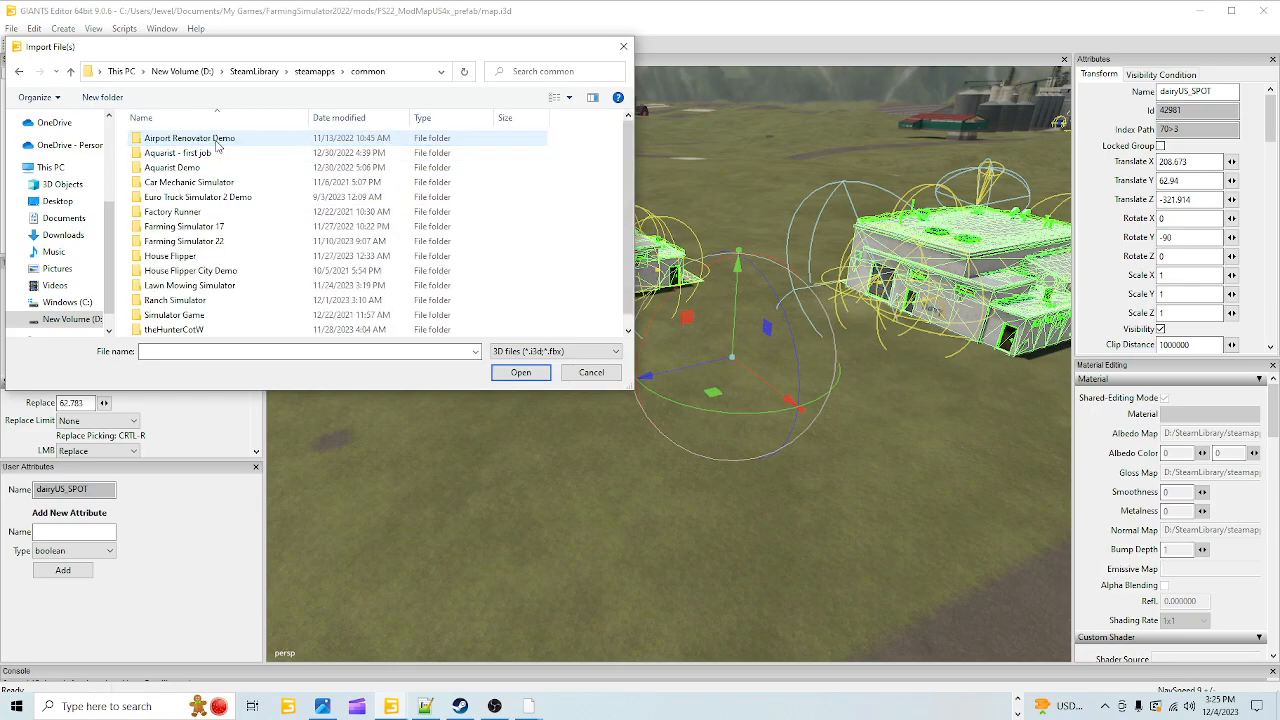
pyautogui.doubleClick(245, 243)
pyautogui.doubleClick(155, 139)
pyautogui.doubleClick(245, 245)
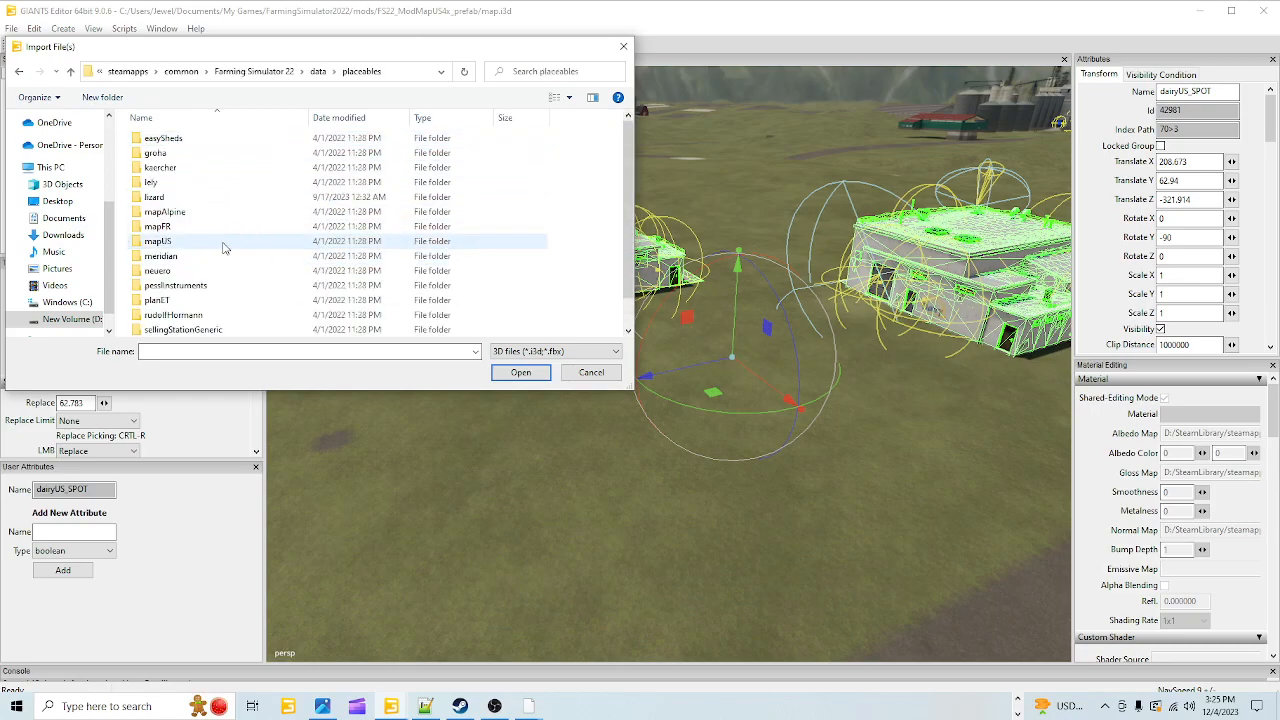
# Import the dairyUS model from the lizard/productionPoints/dairyUS folder
pyautogui.doubleClick(183, 205)
pyautogui.scroll(-8, 190, 250)
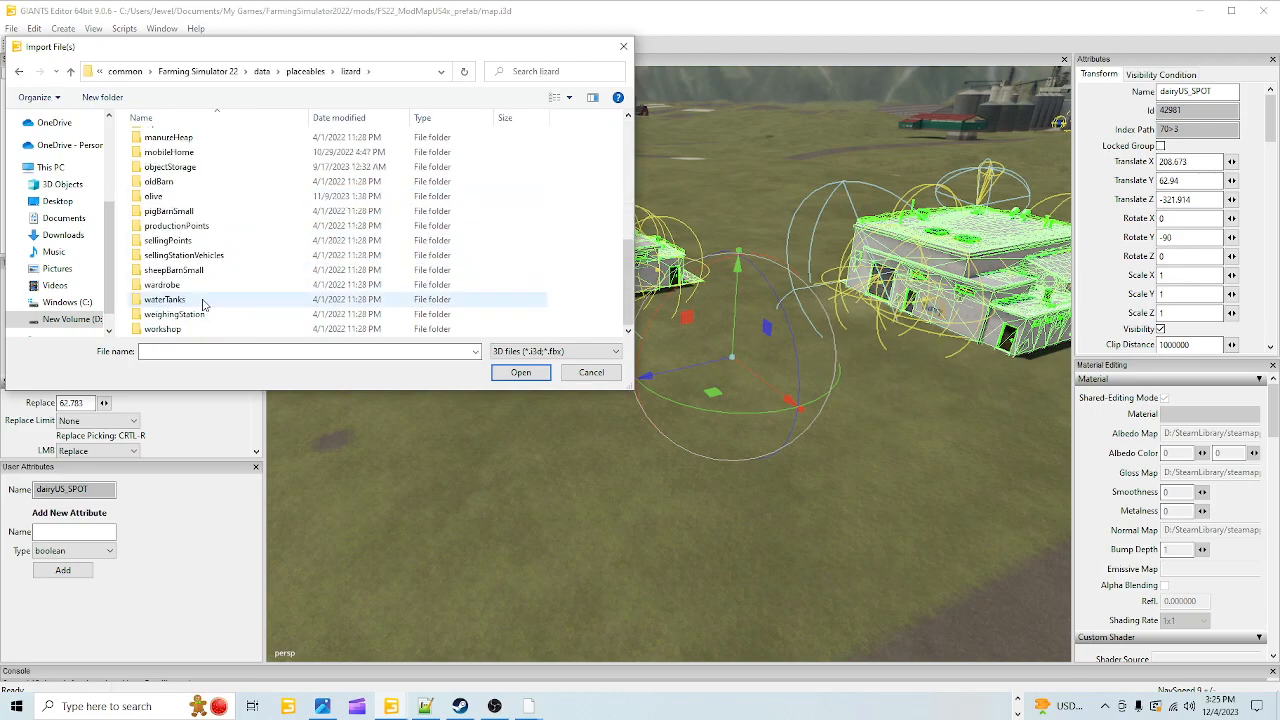
pyautogui.doubleClick(196, 226)
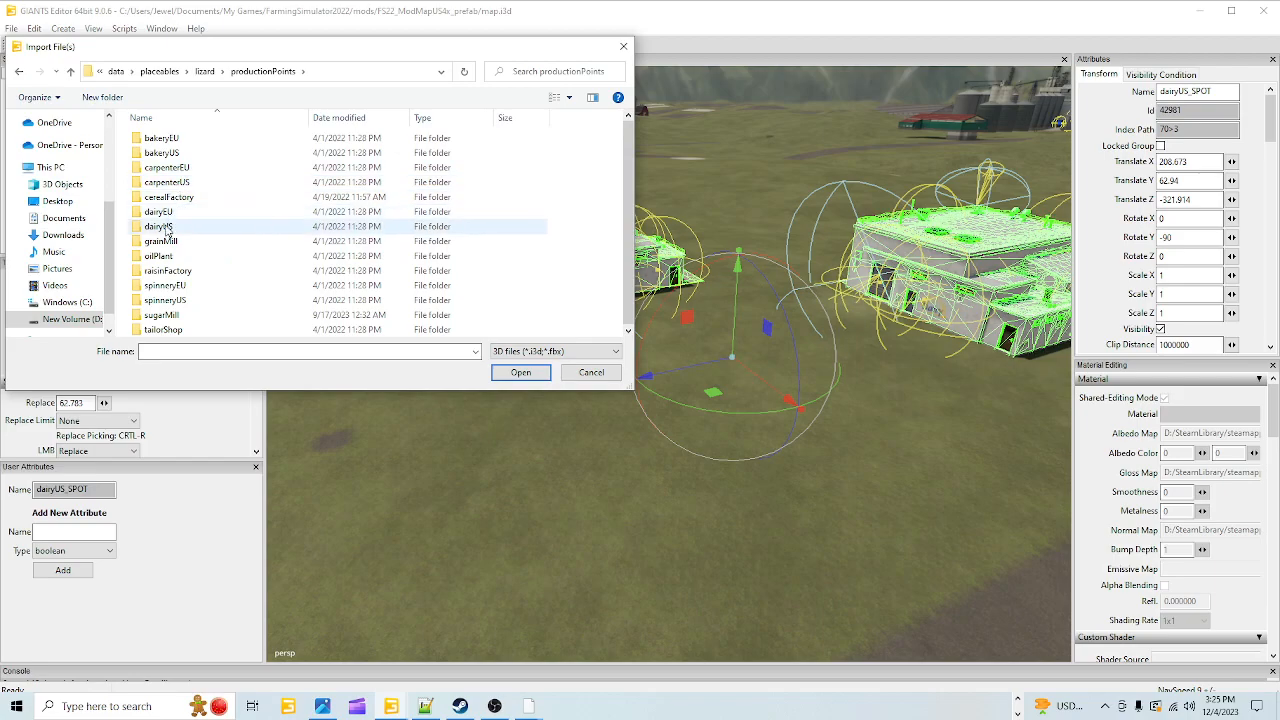
pyautogui.doubleClick(158, 226)
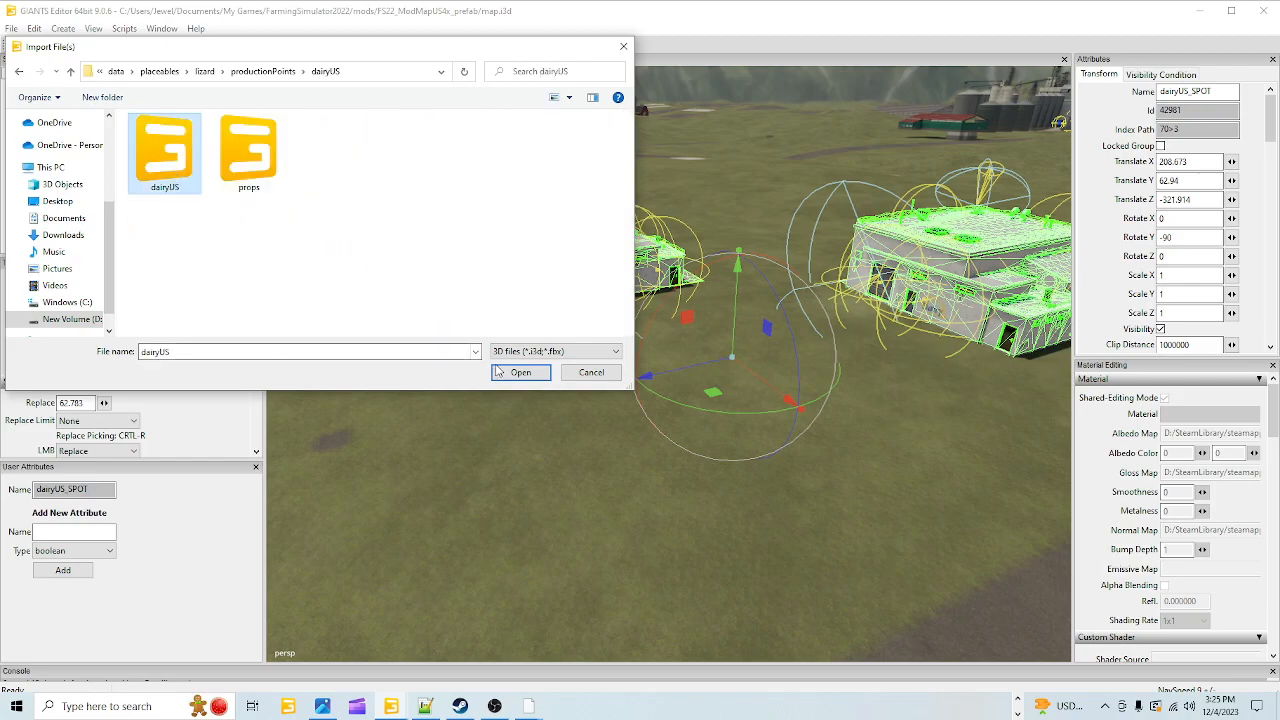
pyautogui.click(497, 371)
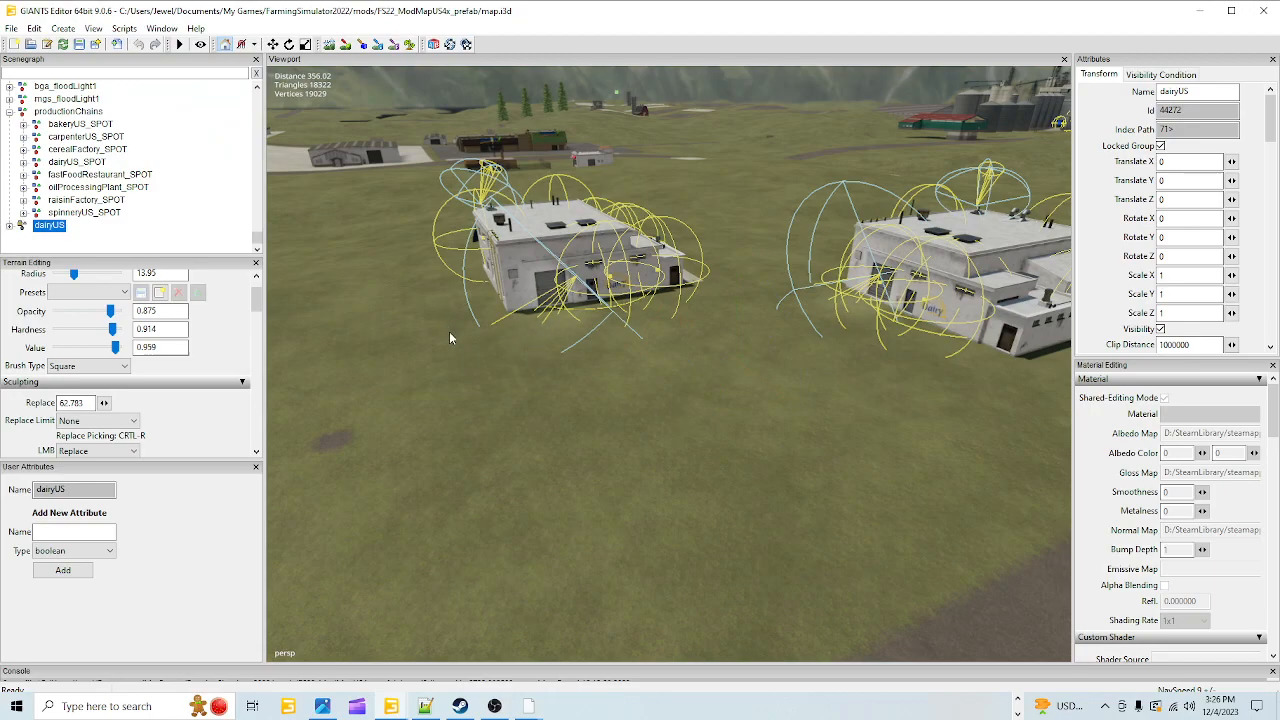
# Place the imported dairyUS on the grass in front of the two existing dairies, at about X 202.5, Z -319
pyautogui.hotkey('ctrl', 'b')
pyautogui.click(680, 391)
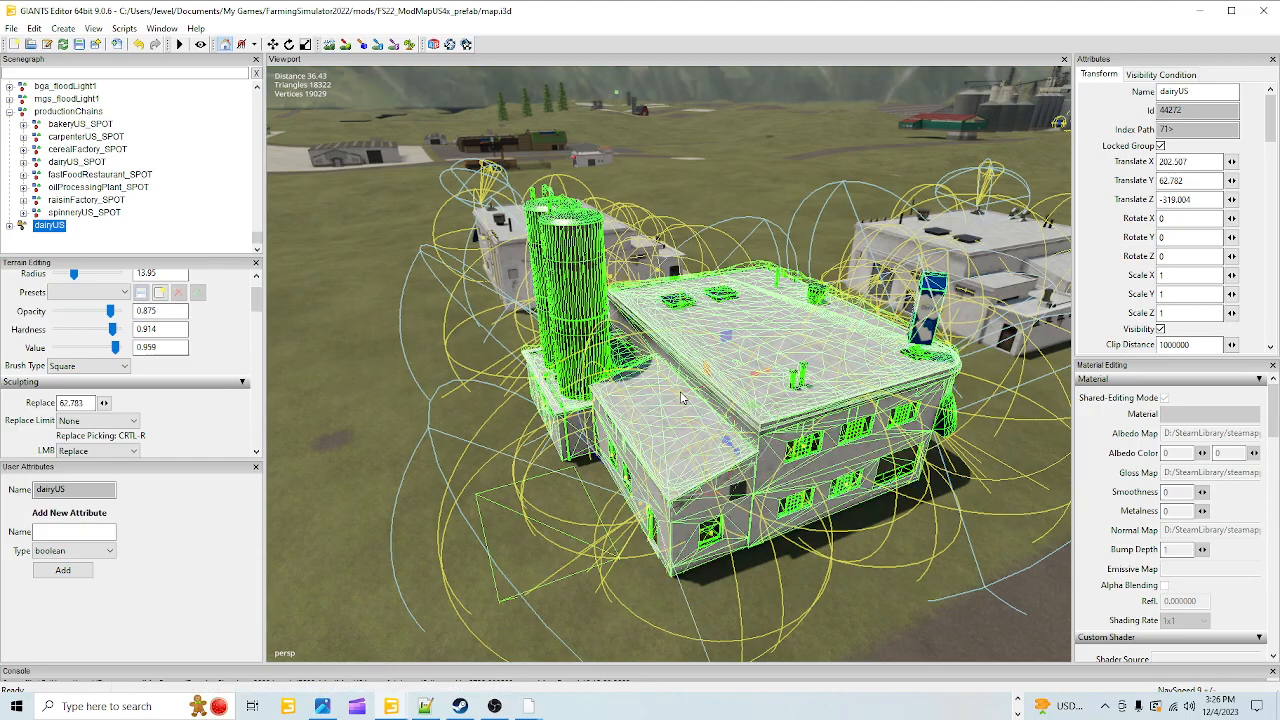
pyautogui.scroll(-5, 723, 503)
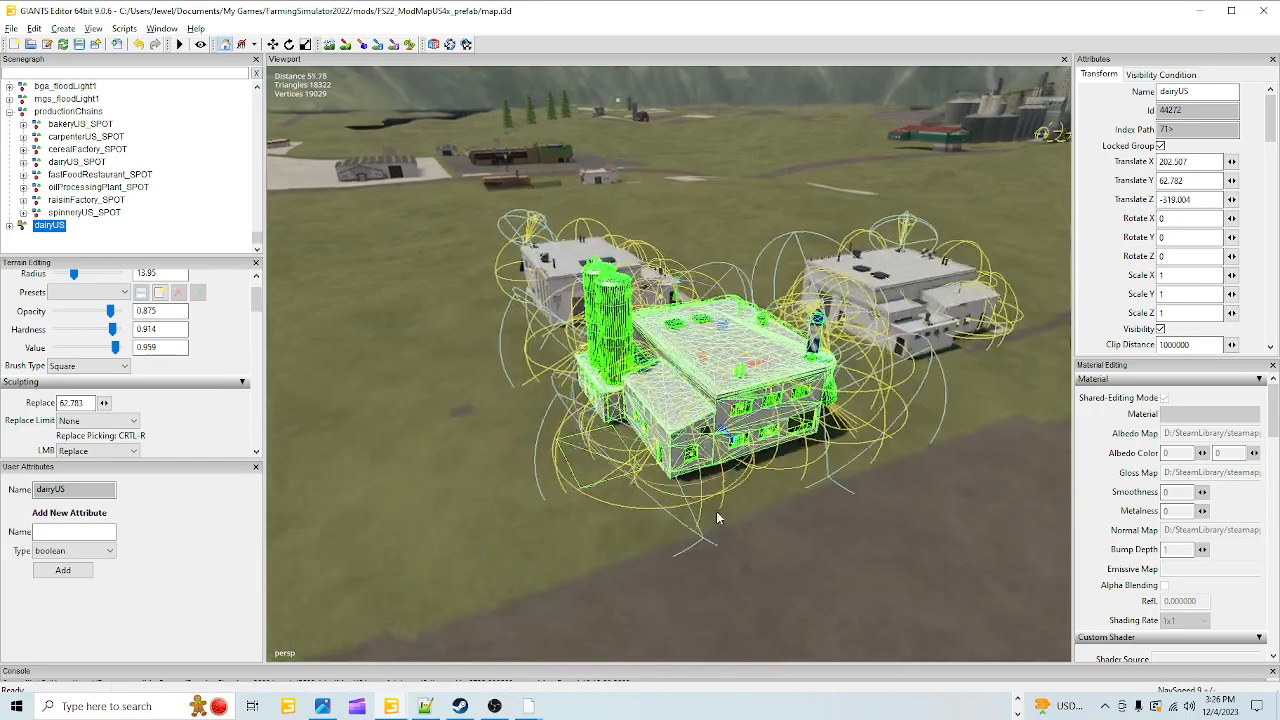
# Shift the imported dairy away from the dirt road to about Z -321.25
pyautogui.keyDown('alt'); pyautogui.moveTo(723, 503); pyautogui.dragTo(840, 507); pyautogui.keyUp('alt')
pyautogui.scroll(5, 893, 307)
pyautogui.keyDown('alt'); pyautogui.moveTo(893, 307); pyautogui.dragTo(757, 434); pyautogui.keyUp('alt')
pyautogui.scroll(3, 757, 374)
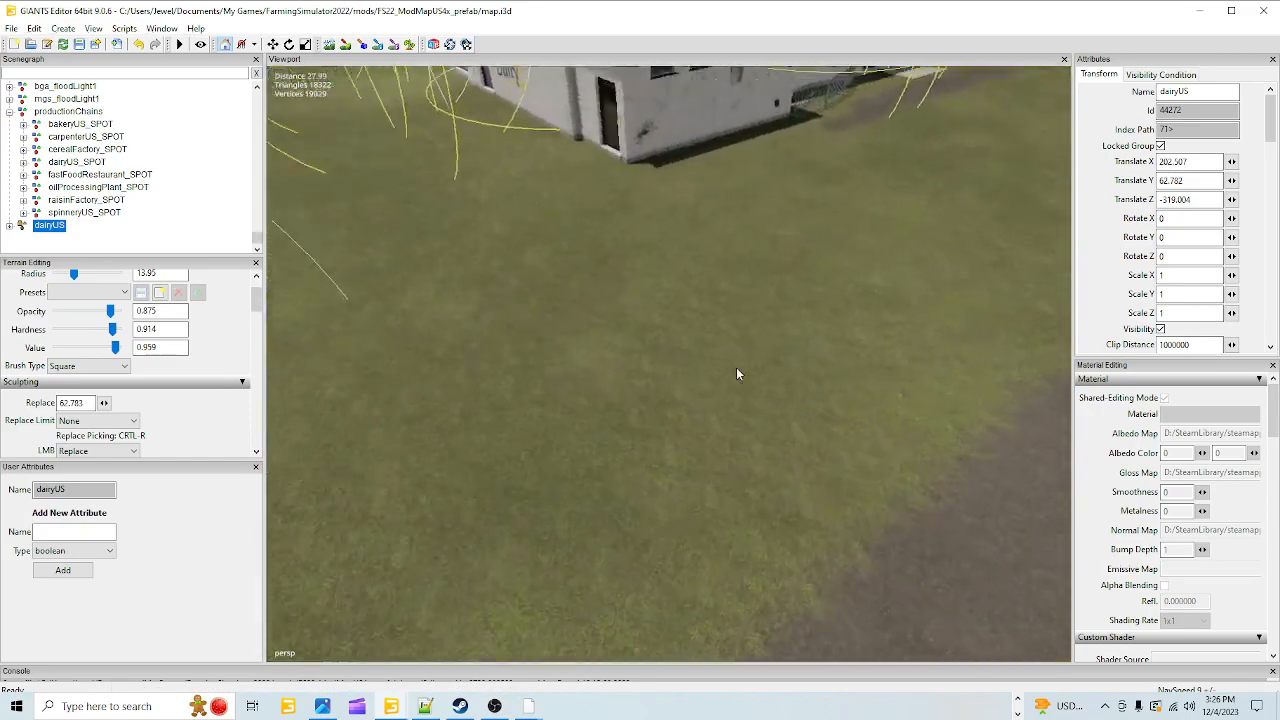
pyautogui.keyDown('alt'); pyautogui.moveTo(757, 374); pyautogui.dragTo(335, 173); pyautogui.keyUp('alt')
pyautogui.scroll(-4, 727, 518)
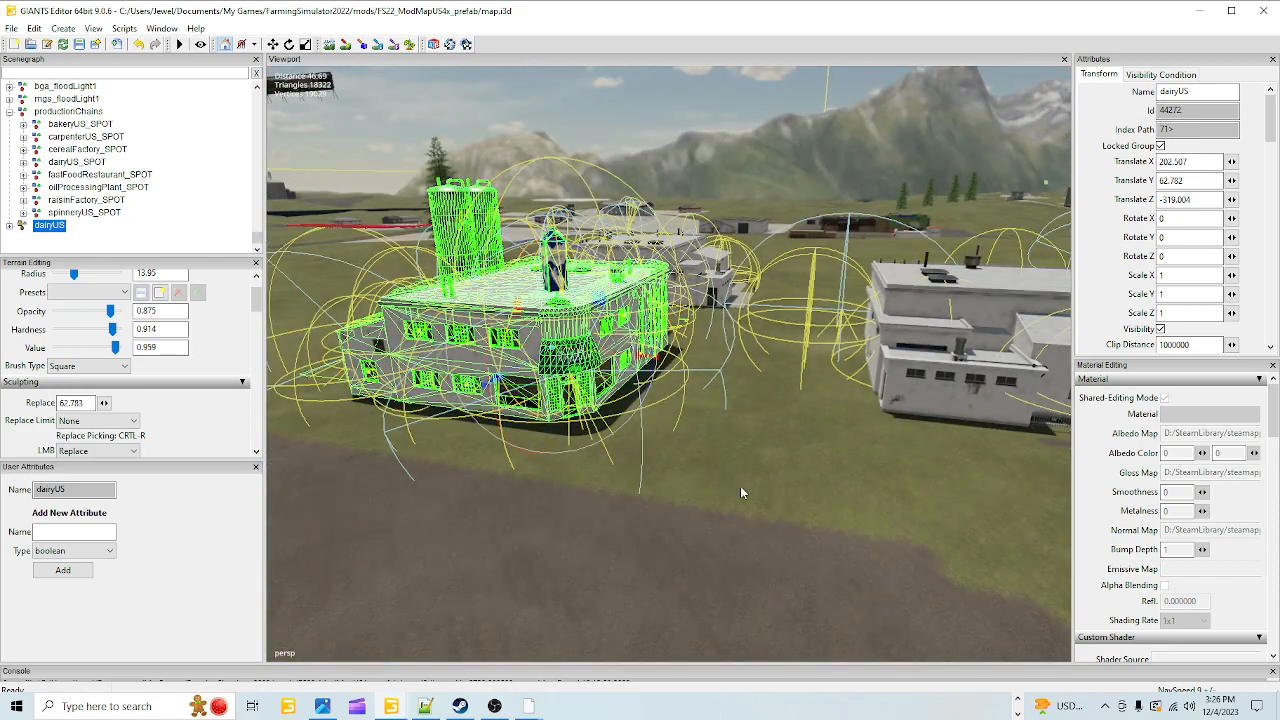
pyautogui.moveTo(519, 375); pyautogui.dragTo(594, 435)
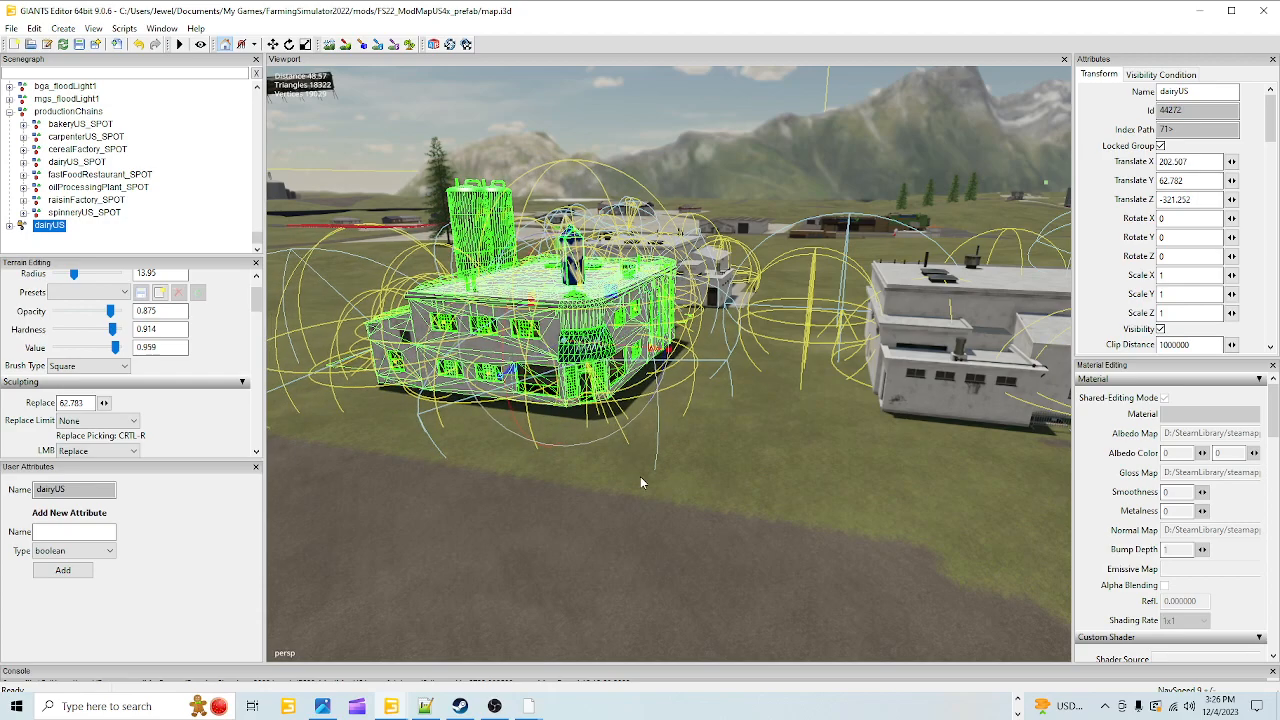
# Rotate the imported dairy about its vertical axis to about -84.3 degrees, checking its orientation to the road
pyautogui.keyDown('alt'); pyautogui.moveTo(655, 481); pyautogui.dragTo(635, 474); pyautogui.keyUp('alt')
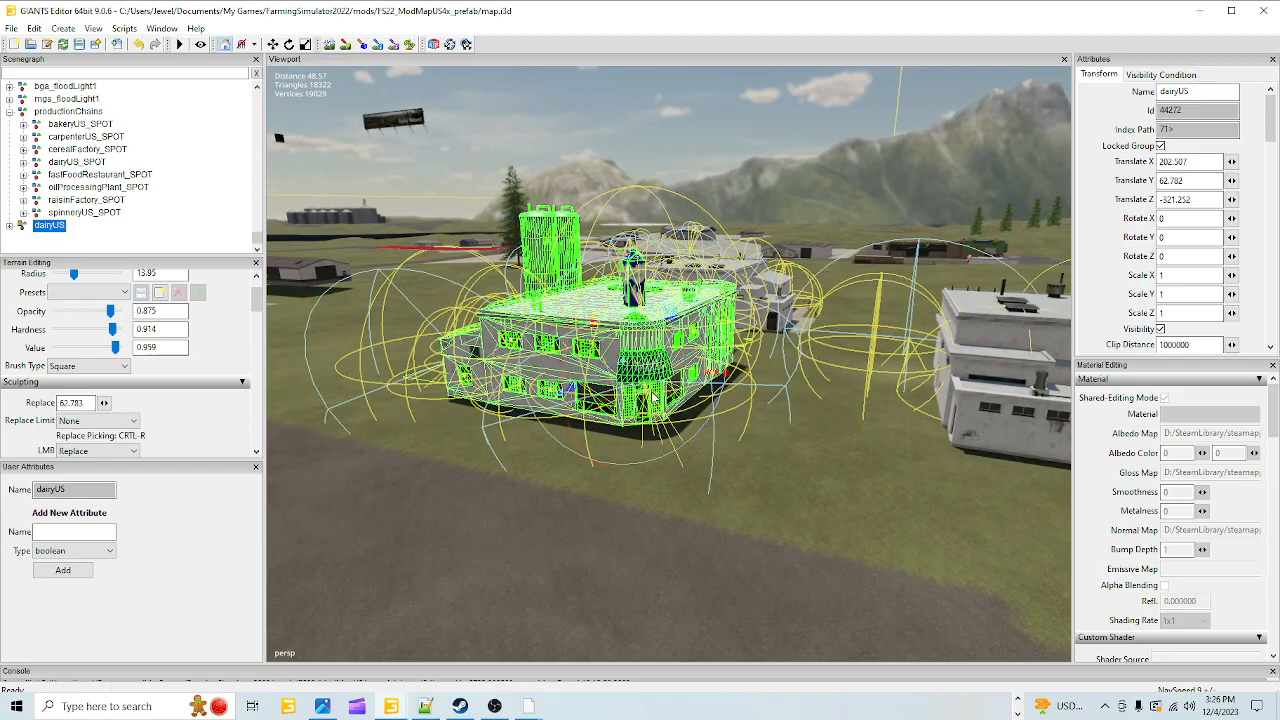
pyautogui.moveTo(652, 393); pyautogui.dragTo(440, 384)
pyautogui.keyDown('alt'); pyautogui.moveTo(492, 452); pyautogui.dragTo(429, 429); pyautogui.keyUp('alt')
pyautogui.scroll(5, 640, 380)
pyautogui.keyDown('alt'); pyautogui.moveTo(642, 464); pyautogui.dragTo(668, 480); pyautogui.keyUp('alt')
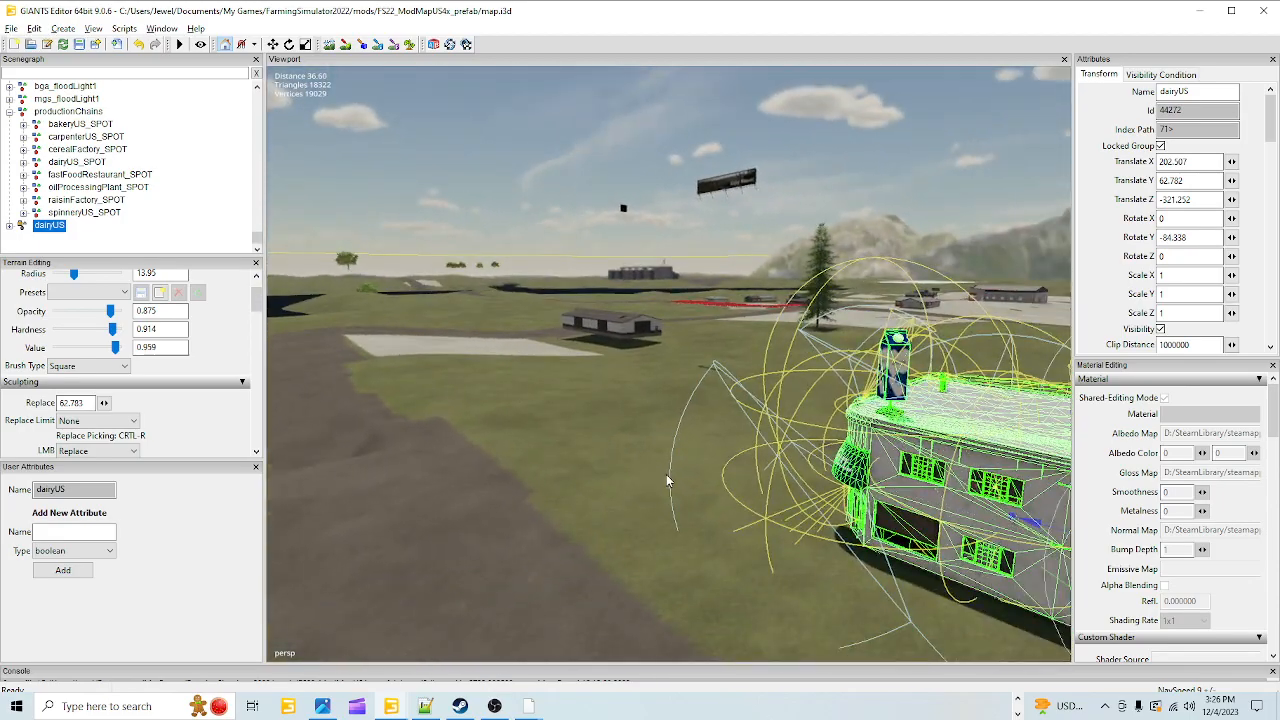
pyautogui.scroll(4, 722, 408)
pyautogui.keyDown('alt'); pyautogui.moveTo(722, 408); pyautogui.dragTo(622, 550); pyautogui.keyUp('alt')
pyautogui.scroll(4, 711, 361)
pyautogui.keyDown('alt'); pyautogui.moveTo(711, 361); pyautogui.dragTo(729, 484); pyautogui.keyUp('alt')
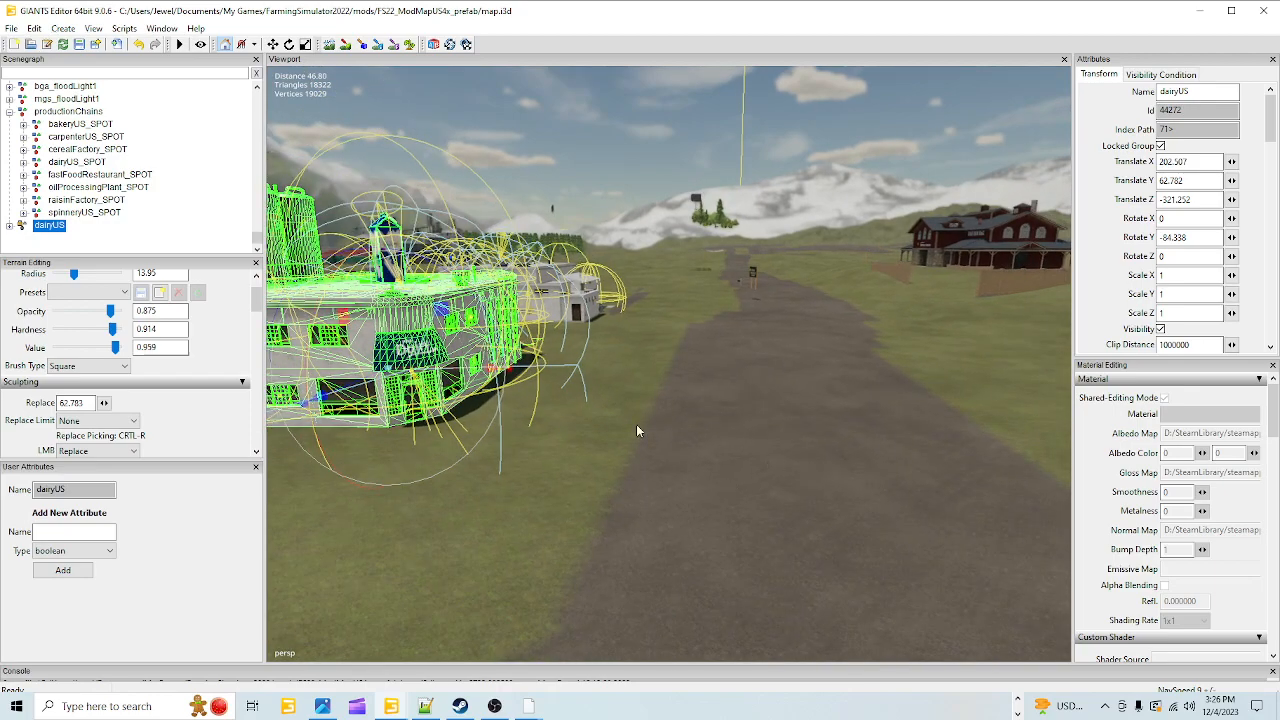
# Move the imported dairy along the grass beside the road to about X 207.96, Z -321.97
pyautogui.moveTo(439, 372)
pyautogui.mouseDown()
pyautogui.moveTo(451, 375)
pyautogui.moveTo(435, 374)
pyautogui.mouseUp()
pyautogui.keyDown('alt'); pyautogui.moveTo(632, 458); pyautogui.dragTo(690, 318); pyautogui.keyUp('alt')
pyautogui.keyDown('alt'); pyautogui.moveTo(690, 318); pyautogui.dragTo(750, 397, button='right'); pyautogui.keyUp('alt')
pyautogui.keyDown('alt'); pyautogui.moveTo(748, 391); pyautogui.dragTo(460, 516); pyautogui.keyUp('alt')
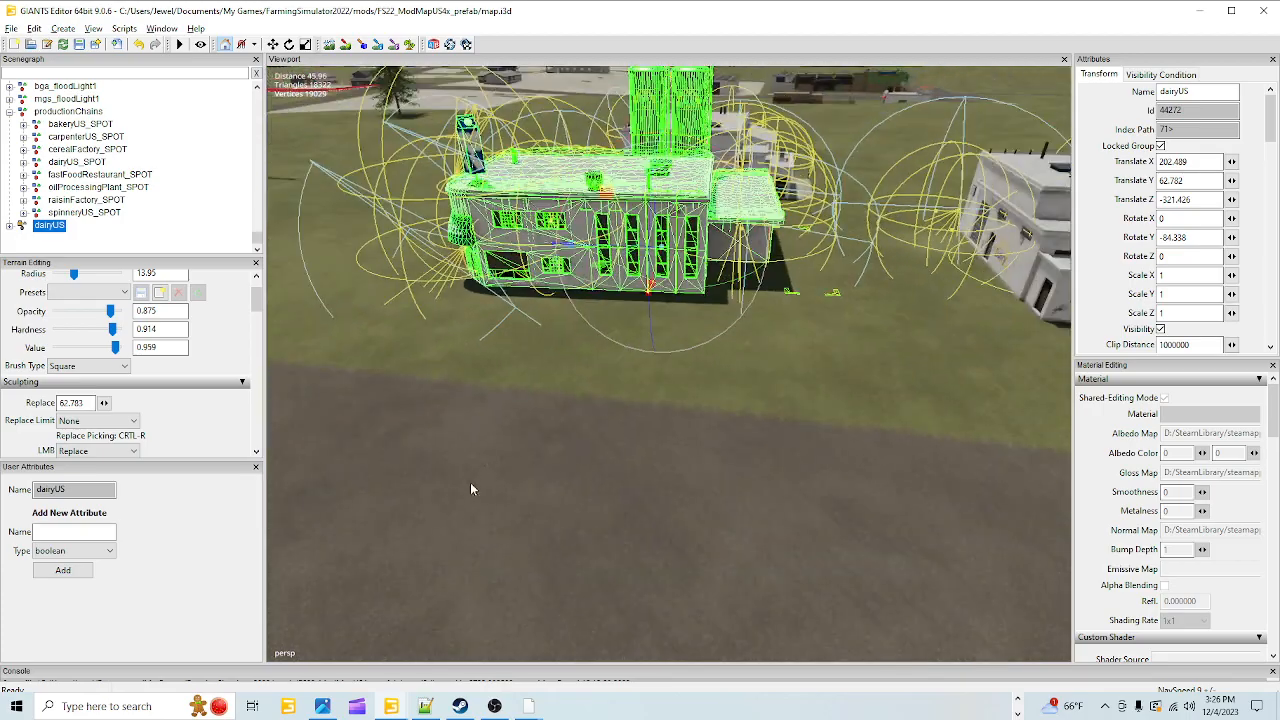
pyautogui.moveTo(588, 252); pyautogui.dragTo(656, 254)
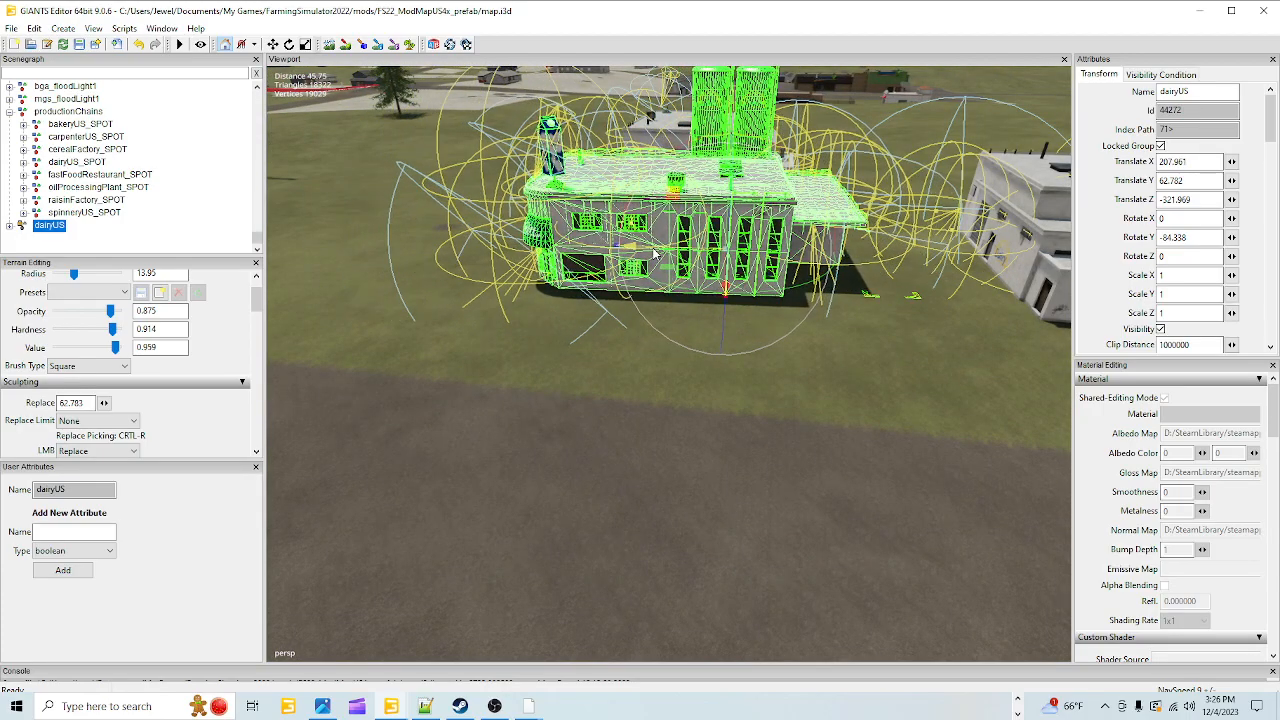
# Set the imported dairy's Y rotation to exactly -90
pyautogui.keyDown('alt'); pyautogui.moveTo(619, 412); pyautogui.dragTo(843, 452); pyautogui.keyUp('alt')
pyautogui.scroll(3, 628, 325)
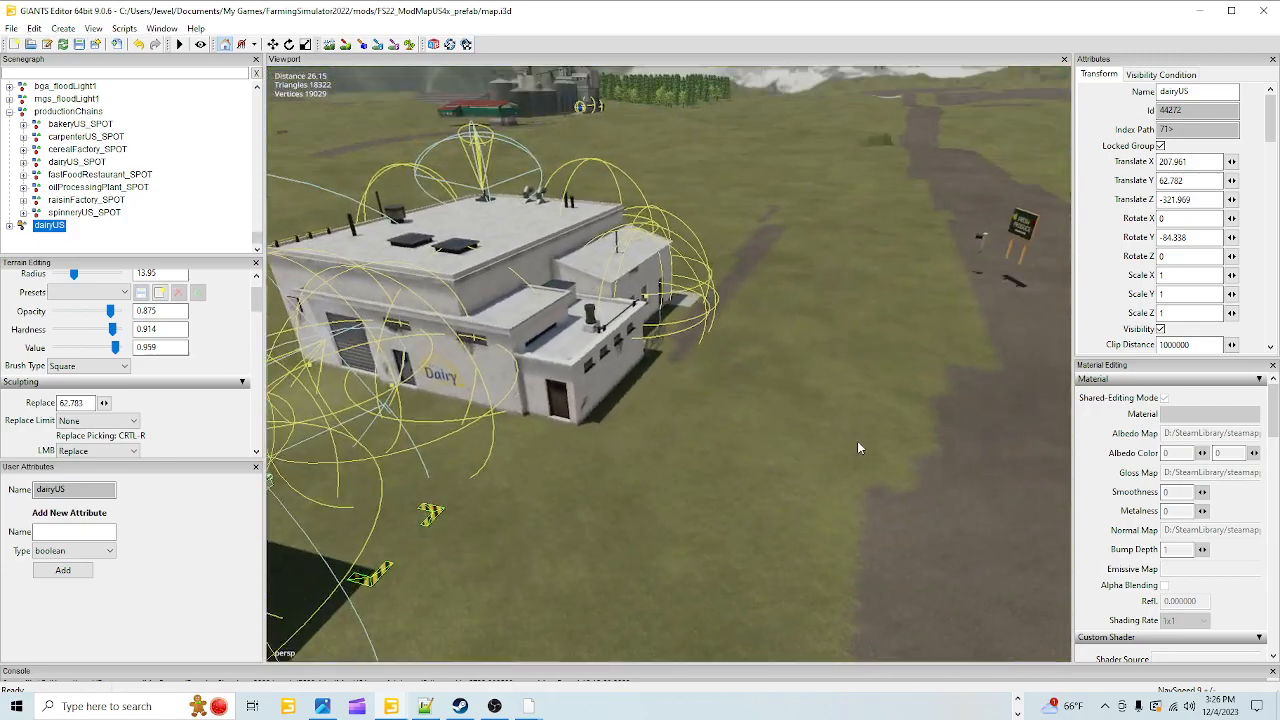
pyautogui.scroll(-4, 843, 452)
pyautogui.keyDown('alt'); pyautogui.moveTo(505, 522); pyautogui.dragTo(659, 466); pyautogui.keyUp('alt')
pyautogui.scroll(-5, 659, 466)
pyautogui.keyDown('alt'); pyautogui.moveTo(445, 556); pyautogui.dragTo(383, 600); pyautogui.keyUp('alt')
pyautogui.scroll(-3, 383, 600)
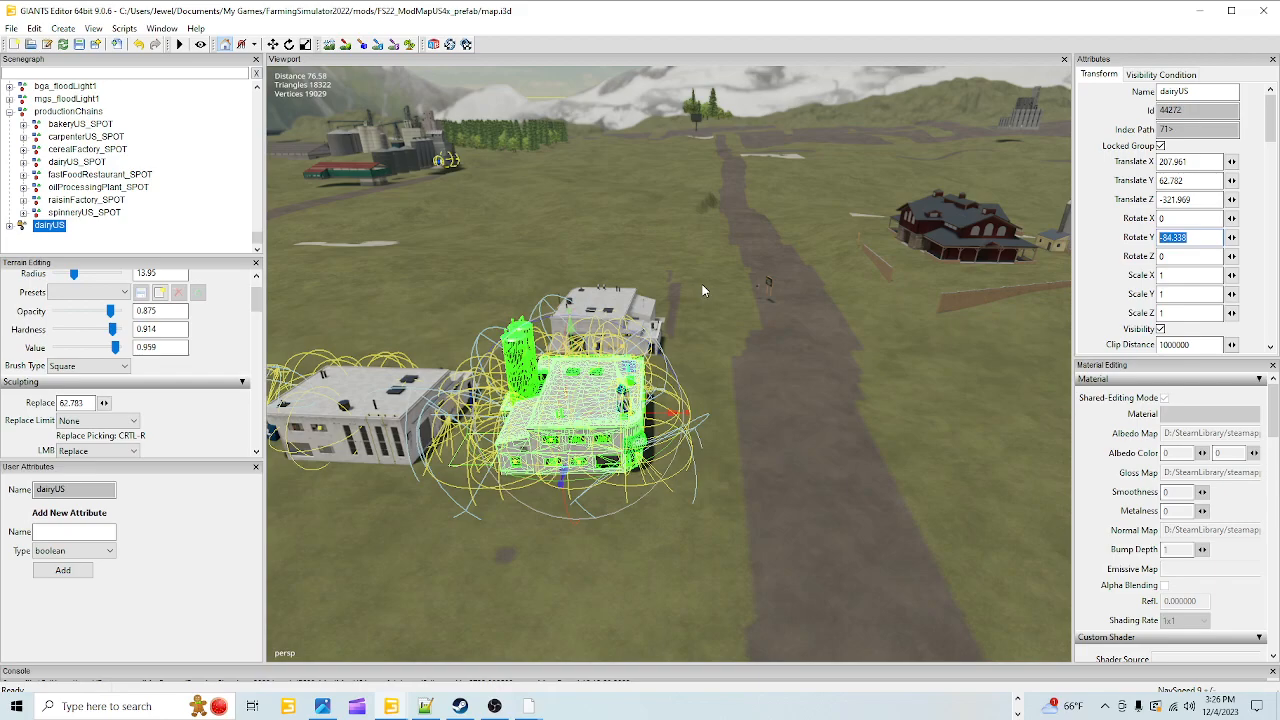
pyautogui.write('-90')
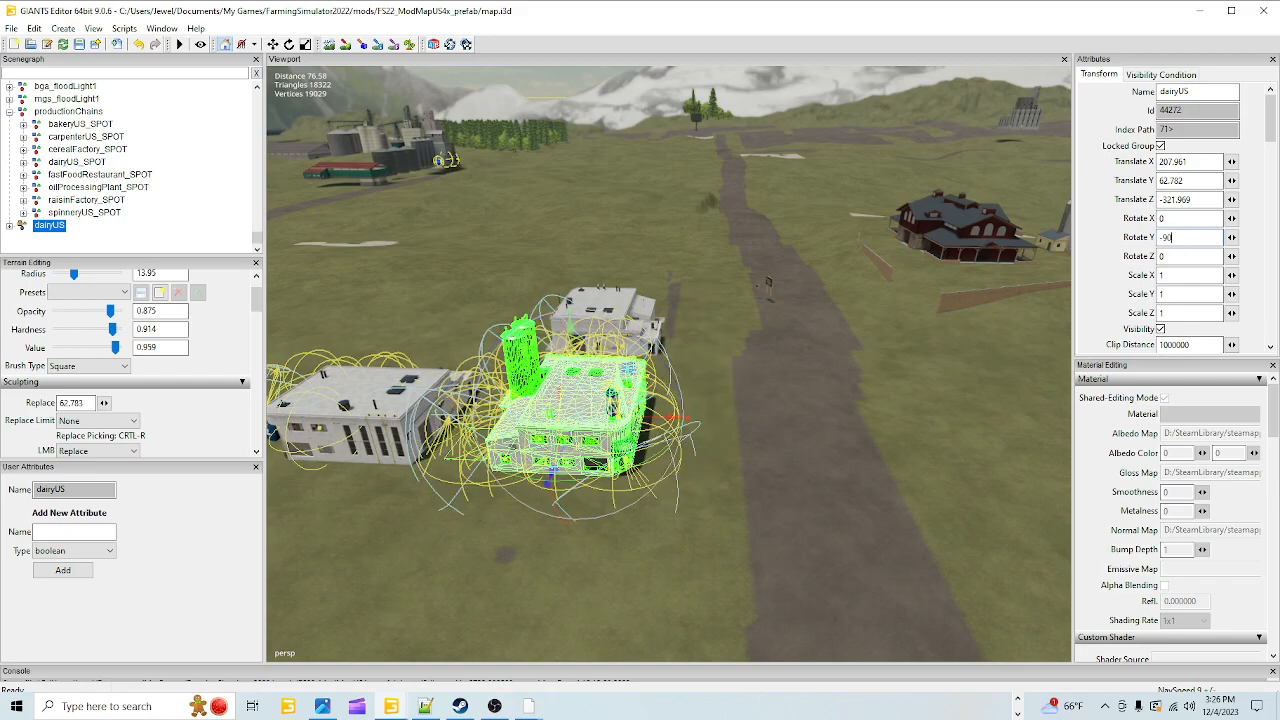
pyautogui.press('Return')
# Examine the spacing between the imported dairy and its neighbour, and the silo side with its loading door
pyautogui.keyDown('alt'); pyautogui.moveTo(512, 448); pyautogui.dragTo(425, 456); pyautogui.keyUp('alt')
pyautogui.keyDown('alt'); pyautogui.moveTo(425, 456); pyautogui.dragTo(655, 493, button='right'); pyautogui.keyUp('alt')
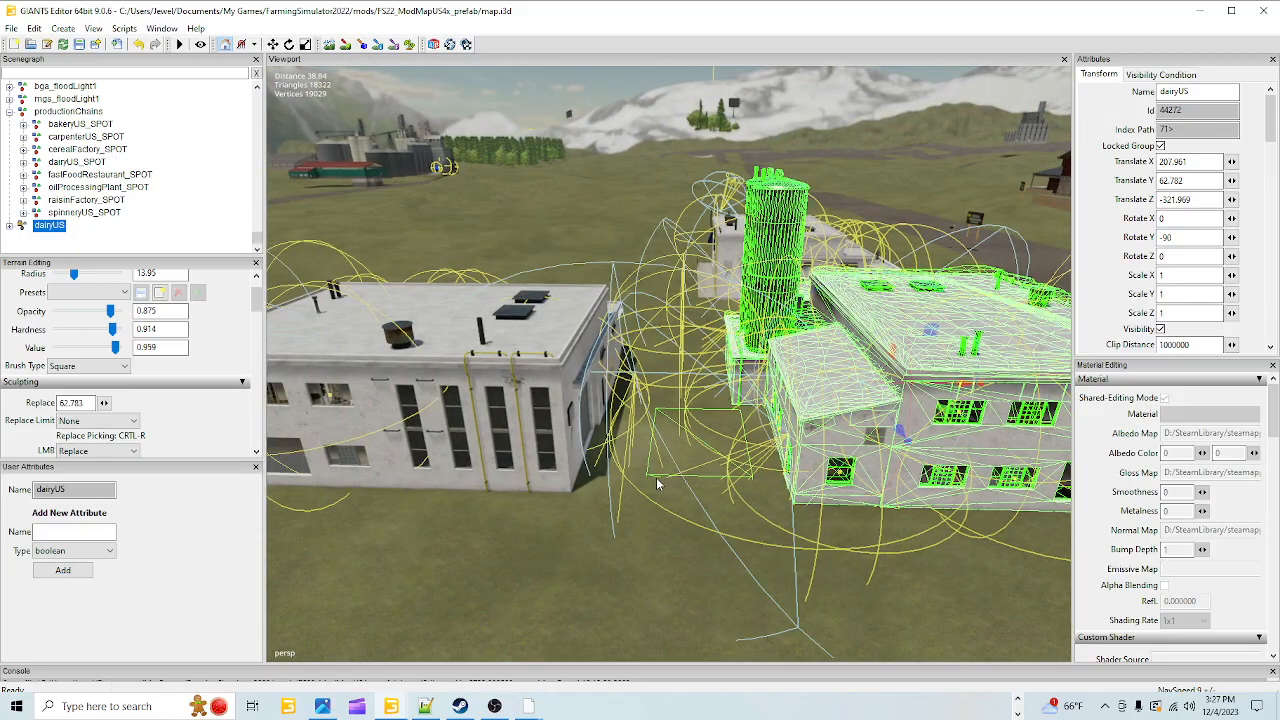
pyautogui.keyDown('alt'); pyautogui.moveTo(613, 503); pyautogui.dragTo(623, 480); pyautogui.keyUp('alt')
pyautogui.keyDown('alt'); pyautogui.moveTo(623, 480); pyautogui.dragTo(735, 342, button='right'); pyautogui.keyUp('alt')
pyautogui.keyDown('alt'); pyautogui.moveTo(735, 342); pyautogui.dragTo(938, 427); pyautogui.keyUp('alt')
pyautogui.keyDown('alt'); pyautogui.moveTo(938, 427); pyautogui.dragTo(611, 491, button='right'); pyautogui.keyUp('alt')
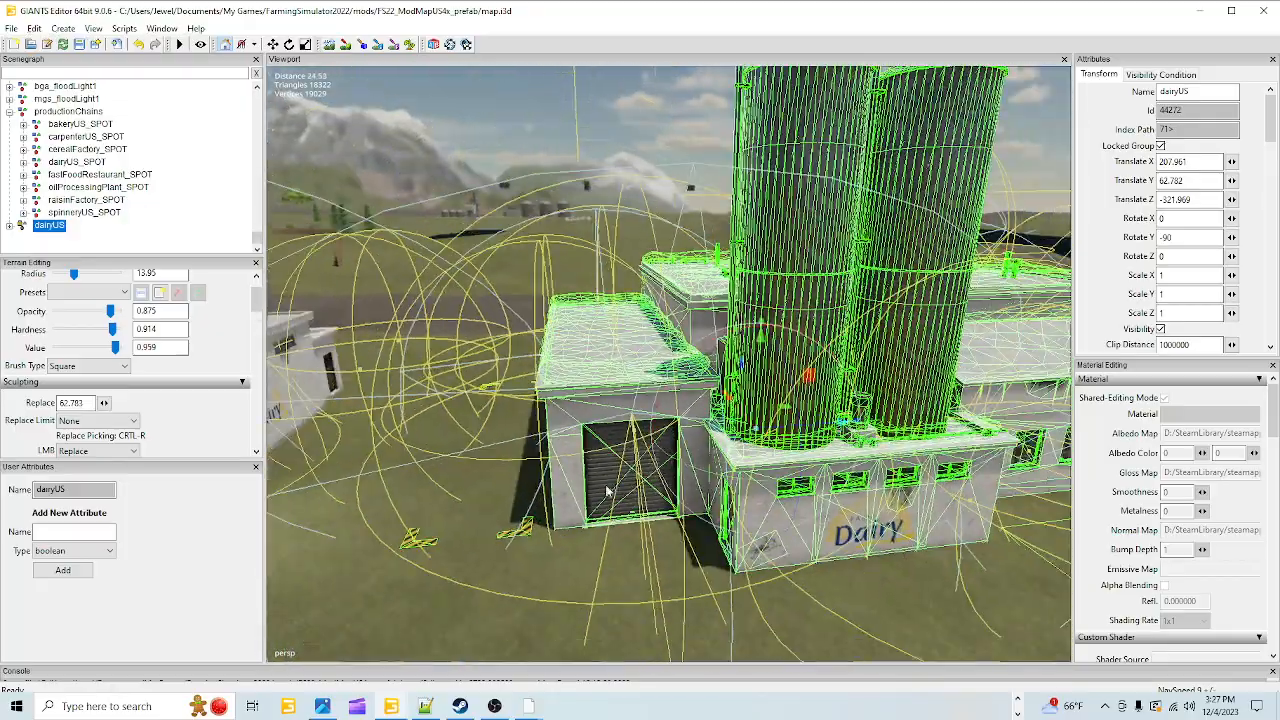
pyautogui.keyDown('alt'); pyautogui.moveTo(611, 491); pyautogui.dragTo(502, 478); pyautogui.keyUp('alt')
pyautogui.keyDown('alt'); pyautogui.moveTo(502, 478); pyautogui.dragTo(758, 409, button='right'); pyautogui.keyUp('alt')
pyautogui.keyDown('alt'); pyautogui.moveTo(758, 409); pyautogui.dragTo(802, 412); pyautogui.keyUp('alt')
pyautogui.keyDown('alt'); pyautogui.moveTo(802, 412); pyautogui.dragTo(705, 617, button='right'); pyautogui.keyUp('alt')
# Inspect the imported dairy up close, including its interior and how its walls meet the grass
pyautogui.keyDown('alt'); pyautogui.moveTo(705, 617); pyautogui.dragTo(521, 478); pyautogui.keyUp('alt')
pyautogui.keyDown('alt'); pyautogui.moveTo(521, 477); pyautogui.dragTo(879, 275, button='right'); pyautogui.keyUp('alt')
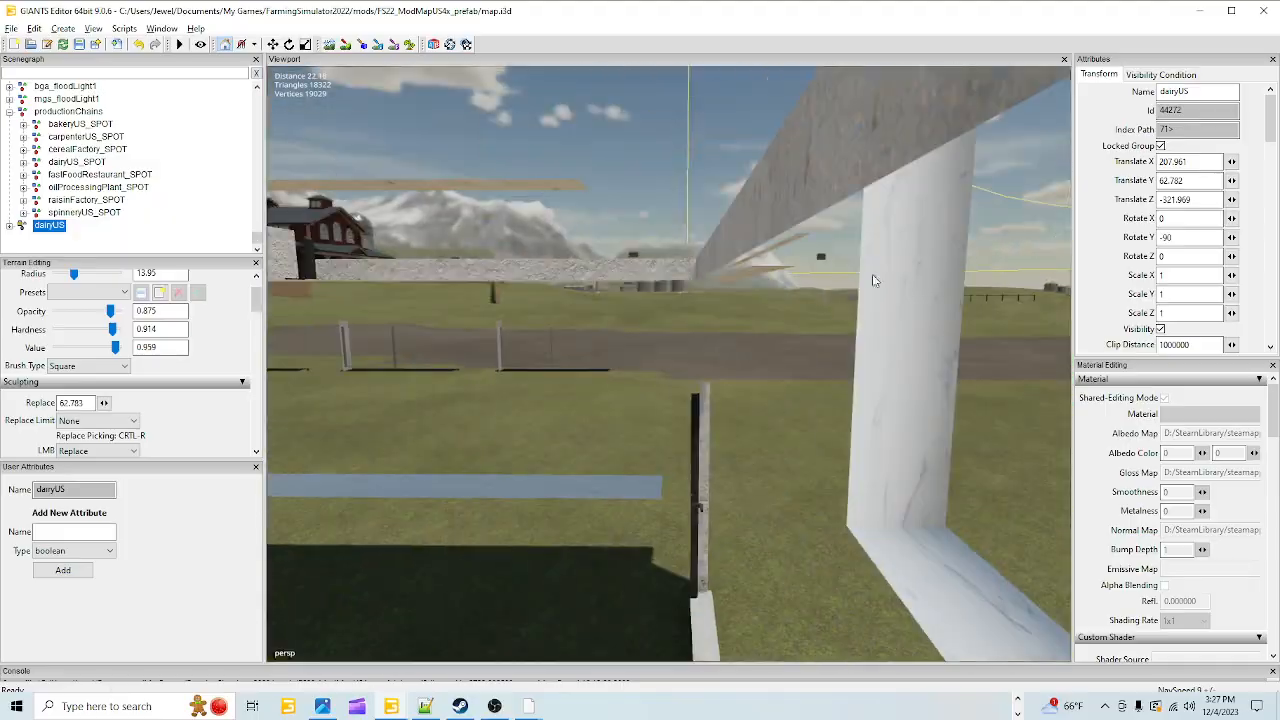
pyautogui.keyDown('alt'); pyautogui.moveTo(879, 275); pyautogui.dragTo(1022, 357); pyautogui.keyUp('alt')
pyautogui.keyDown('alt'); pyautogui.moveTo(1022, 357); pyautogui.dragTo(672, 531, button='right'); pyautogui.keyUp('alt')
pyautogui.keyDown('alt'); pyautogui.moveTo(672, 531); pyautogui.dragTo(693, 515); pyautogui.keyUp('alt')
pyautogui.keyDown('alt'); pyautogui.moveTo(693, 515); pyautogui.dragTo(752, 360, button='right'); pyautogui.keyUp('alt')
pyautogui.keyDown('alt'); pyautogui.moveTo(752, 360); pyautogui.dragTo(746, 439); pyautogui.keyUp('alt')
pyautogui.keyDown('alt'); pyautogui.moveTo(745, 433); pyautogui.dragTo(669, 478, button='right'); pyautogui.keyUp('alt')
pyautogui.keyDown('alt'); pyautogui.moveTo(613, 481); pyautogui.dragTo(520, 365); pyautogui.keyUp('alt')
pyautogui.keyDown('alt'); pyautogui.moveTo(520, 365); pyautogui.dragTo(748, 382, button='right'); pyautogui.keyUp('alt')
pyautogui.keyDown('alt'); pyautogui.moveTo(748, 382); pyautogui.dragTo(860, 441); pyautogui.keyUp('alt')
pyautogui.keyDown('alt'); pyautogui.moveTo(860, 441); pyautogui.dragTo(721, 495, button='right'); pyautogui.keyUp('alt')
# Review the layout of the three dairies from above and in front, relative to the dirt road
pyautogui.keyDown('alt'); pyautogui.moveTo(838, 370); pyautogui.dragTo(713, 573, button='right'); pyautogui.keyUp('alt')
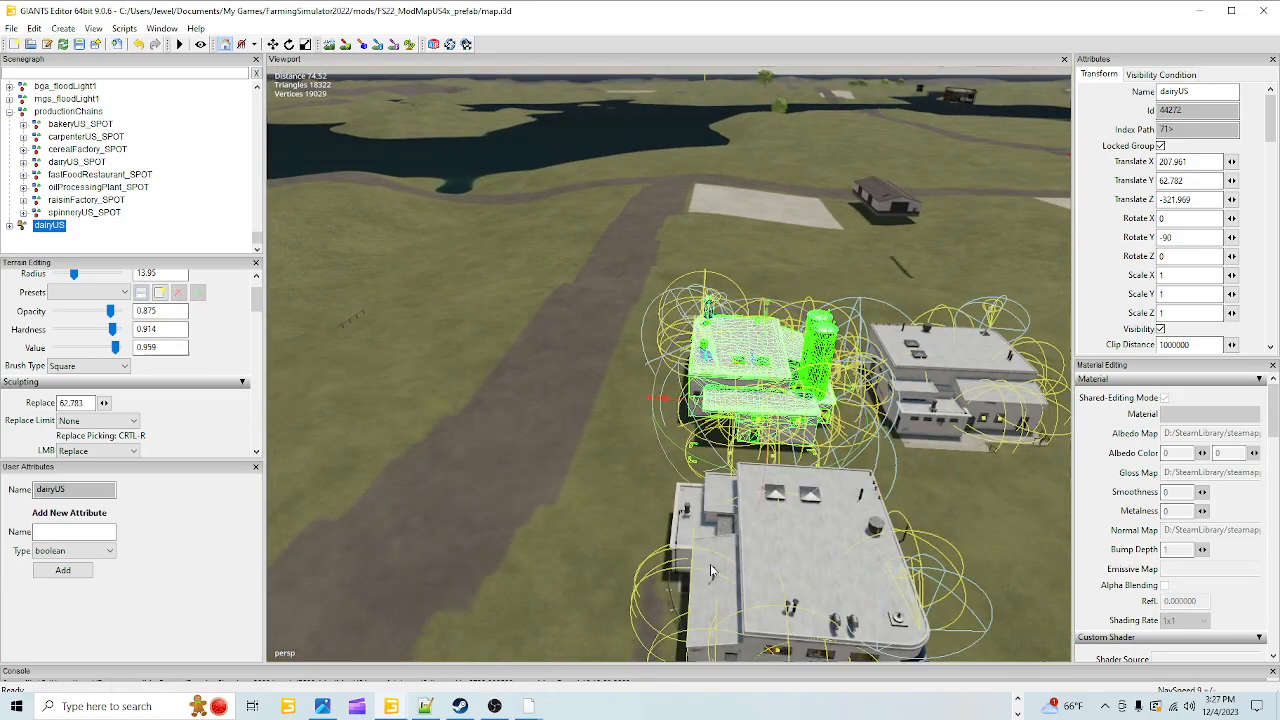
pyautogui.keyDown('alt'); pyautogui.moveTo(713, 573); pyautogui.dragTo(742, 582); pyautogui.keyUp('alt')
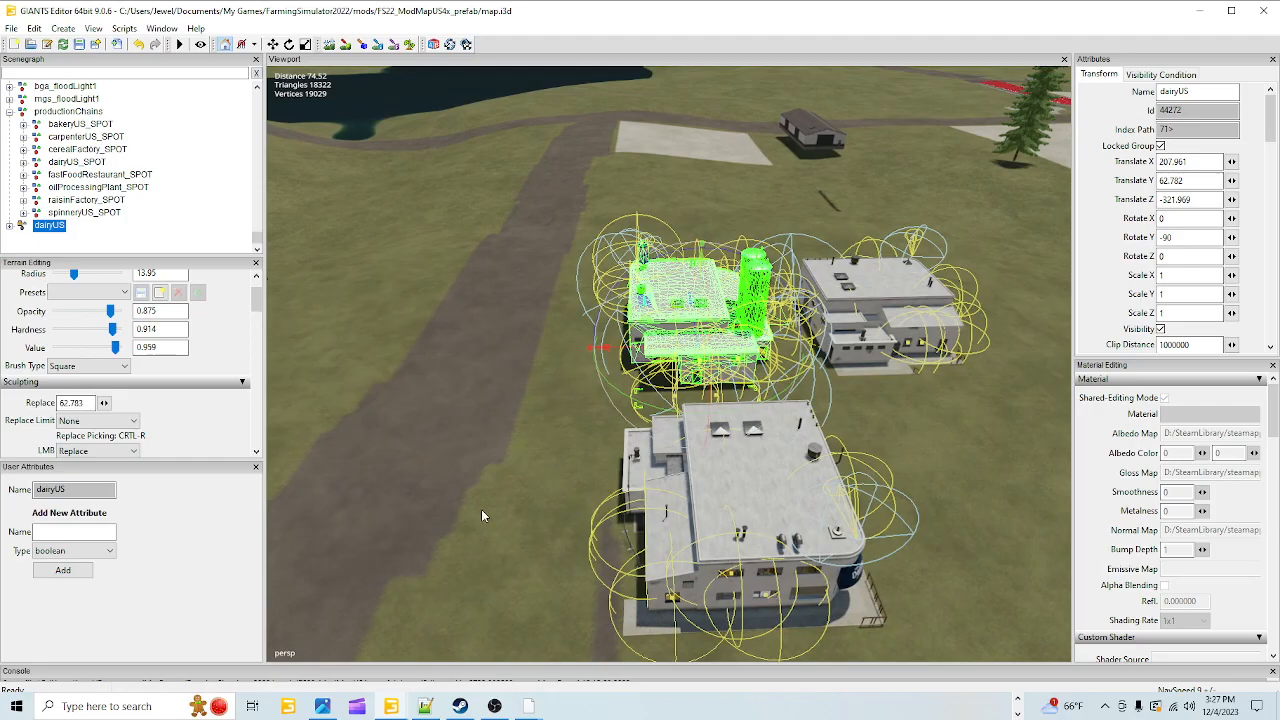
pyautogui.keyDown('alt'); pyautogui.moveTo(606, 512); pyautogui.dragTo(560, 460); pyautogui.keyUp('alt')
pyautogui.keyDown('alt'); pyautogui.moveTo(560, 460); pyautogui.dragTo(869, 17, button='right'); pyautogui.keyUp('alt')
pyautogui.keyDown('alt'); pyautogui.moveTo(560, 420); pyautogui.dragTo(807, 332); pyautogui.keyUp('alt')
pyautogui.keyDown('alt'); pyautogui.moveTo(806, 330); pyautogui.dragTo(640, 440, button='right'); pyautogui.keyUp('alt')
pyautogui.keyDown('alt'); pyautogui.moveTo(640, 440); pyautogui.dragTo(454, 481); pyautogui.keyUp('alt')
pyautogui.keyDown('alt'); pyautogui.moveTo(454, 481); pyautogui.dragTo(1102, 136, button='right'); pyautogui.keyUp('alt')
pyautogui.keyDown('alt'); pyautogui.moveTo(1102, 136); pyautogui.dragTo(1238, 250); pyautogui.keyUp('alt')
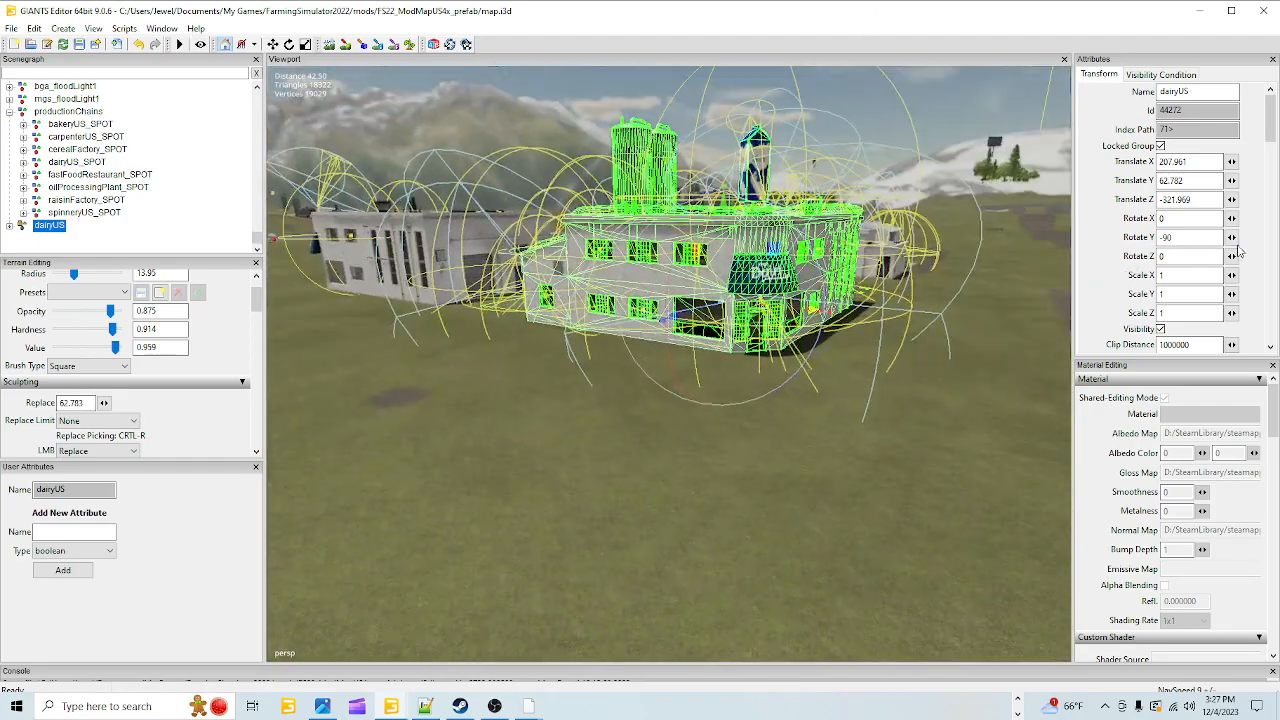
pyautogui.keyDown('alt'); pyautogui.moveTo(908, 305); pyautogui.dragTo(791, 394, button='right'); pyautogui.keyUp('alt')
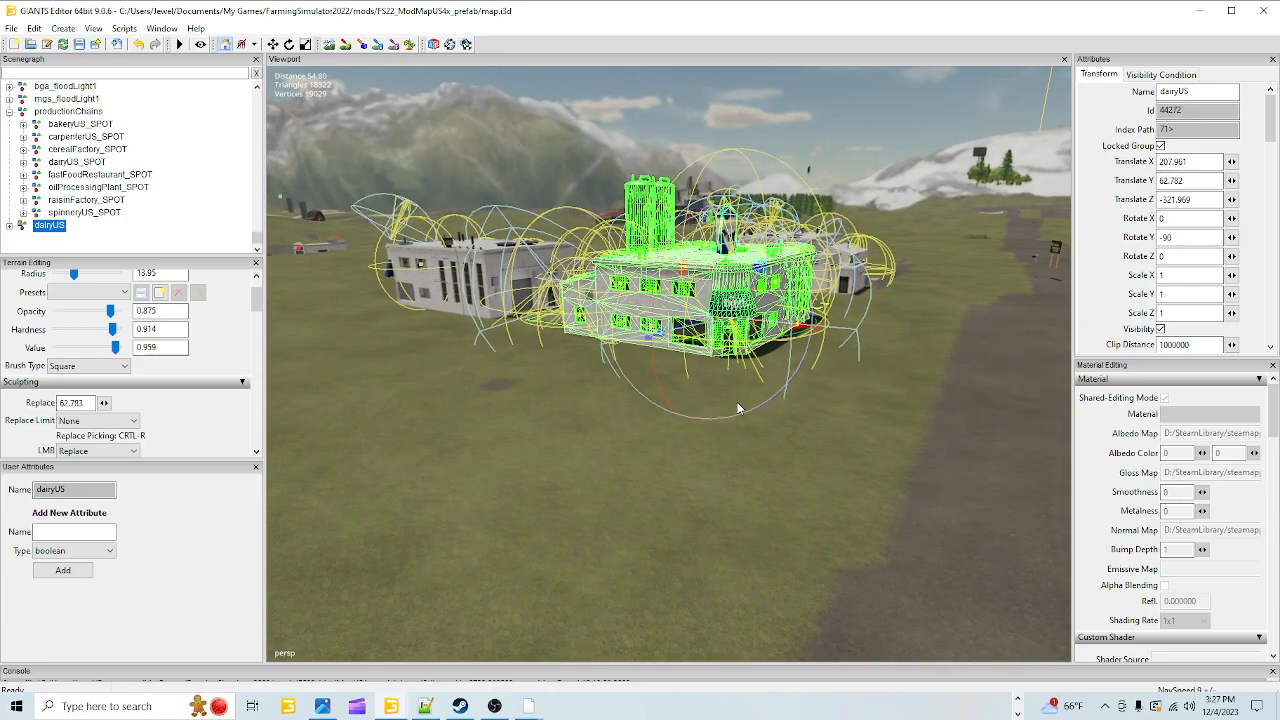
# Examine the imported dairy's corner entrance and long window wall, and the grass strip separating it from the road
pyautogui.keyDown('alt'); pyautogui.moveTo(392, 348); pyautogui.dragTo(704, 395); pyautogui.keyUp('alt')
pyautogui.keyDown('alt'); pyautogui.moveTo(704, 395); pyautogui.dragTo(812, 287, button='right'); pyautogui.keyUp('alt')
pyautogui.keyDown('alt'); pyautogui.moveTo(812, 287); pyautogui.dragTo(554, 336); pyautogui.keyUp('alt')
pyautogui.keyDown('alt'); pyautogui.moveTo(554, 336); pyautogui.dragTo(510, 392, button='right'); pyautogui.keyUp('alt')
pyautogui.keyDown('alt'); pyautogui.moveTo(510, 392); pyautogui.dragTo(671, 392); pyautogui.keyUp('alt')
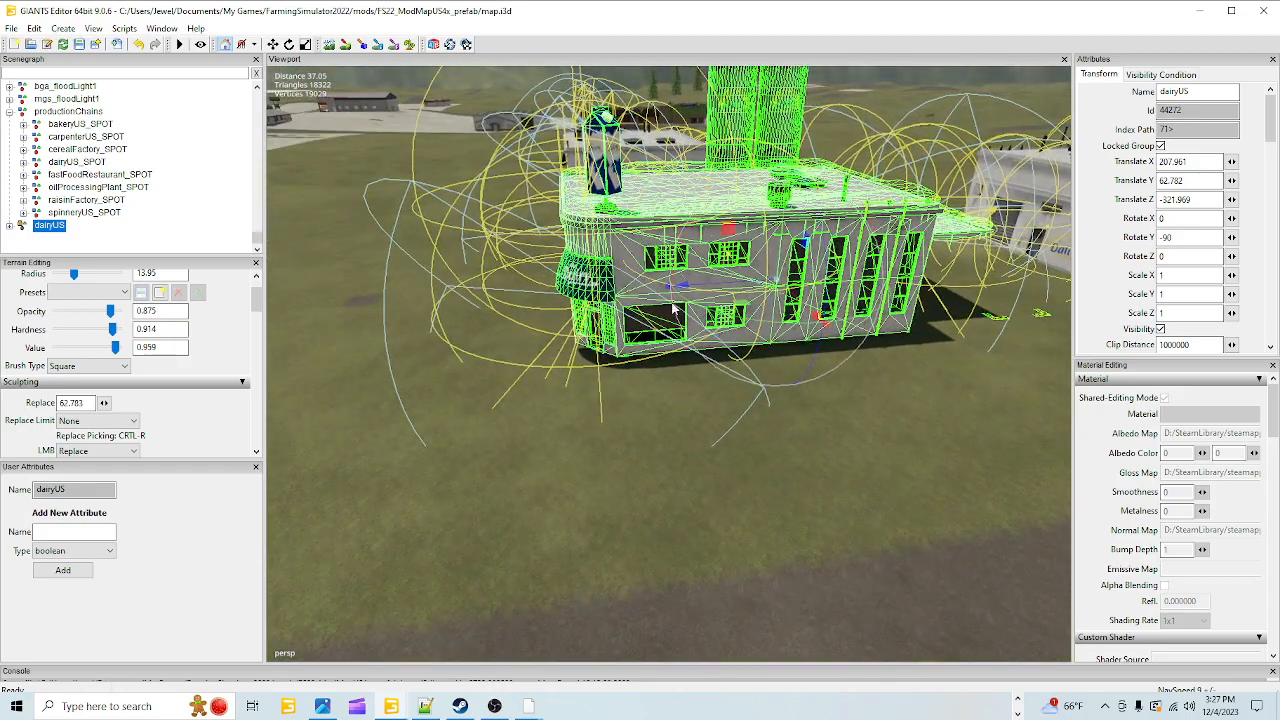
pyautogui.keyDown('alt'); pyautogui.moveTo(659, 310); pyautogui.dragTo(894, 309); pyautogui.keyUp('alt')
pyautogui.keyDown('alt'); pyautogui.moveTo(720, 331); pyautogui.dragTo(630, 400, button='right'); pyautogui.keyUp('alt')
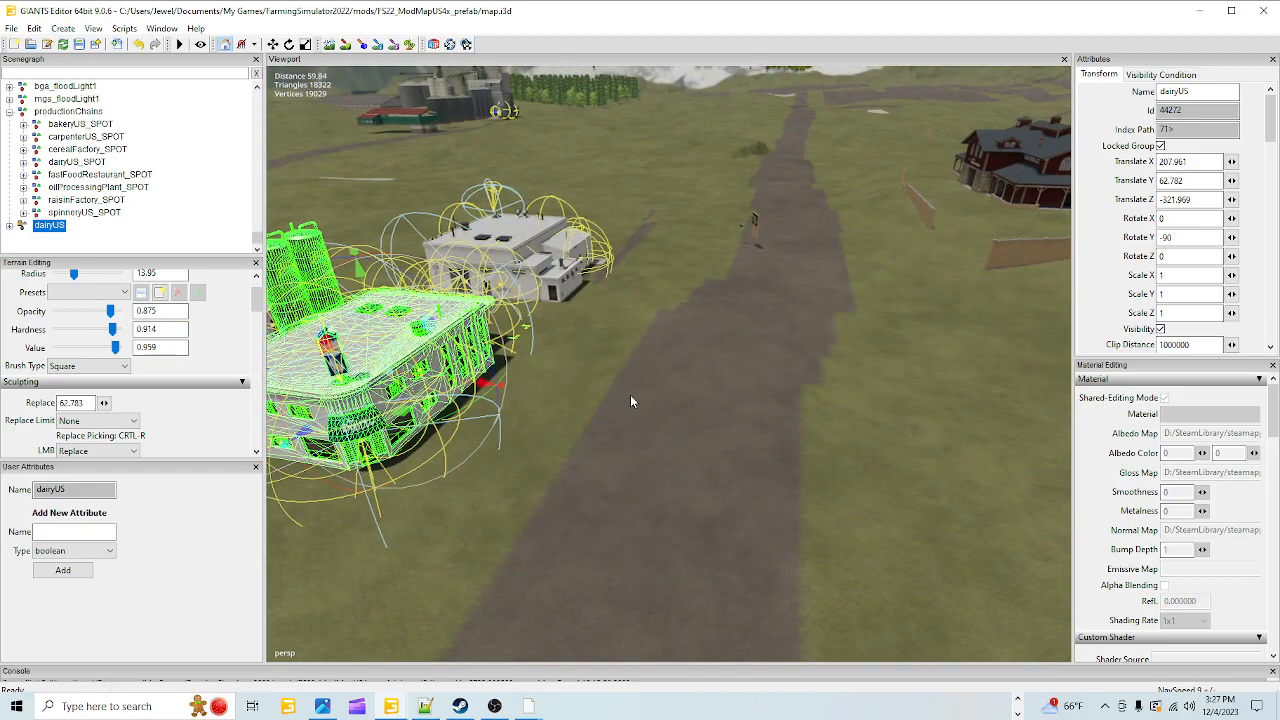
pyautogui.keyDown('alt'); pyautogui.moveTo(733, 398); pyautogui.dragTo(566, 510); pyautogui.keyUp('alt')
pyautogui.keyDown('alt'); pyautogui.moveTo(566, 510); pyautogui.dragTo(772, 301, button='right'); pyautogui.keyUp('alt')
pyautogui.keyDown('alt'); pyautogui.moveTo(772, 305); pyautogui.dragTo(751, 211); pyautogui.keyUp('alt')
pyautogui.keyDown('alt'); pyautogui.moveTo(751, 211); pyautogui.dragTo(935, 258, button='right'); pyautogui.keyUp('alt')
pyautogui.keyDown('alt'); pyautogui.moveTo(592, 345); pyautogui.dragTo(672, 425); pyautogui.keyUp('alt')
pyautogui.keyDown('alt'); pyautogui.moveTo(672, 425); pyautogui.dragTo(682, 434, button='right'); pyautogui.keyUp('alt')
pyautogui.keyDown('alt'); pyautogui.moveTo(682, 434); pyautogui.dragTo(604, 524); pyautogui.keyUp('alt')
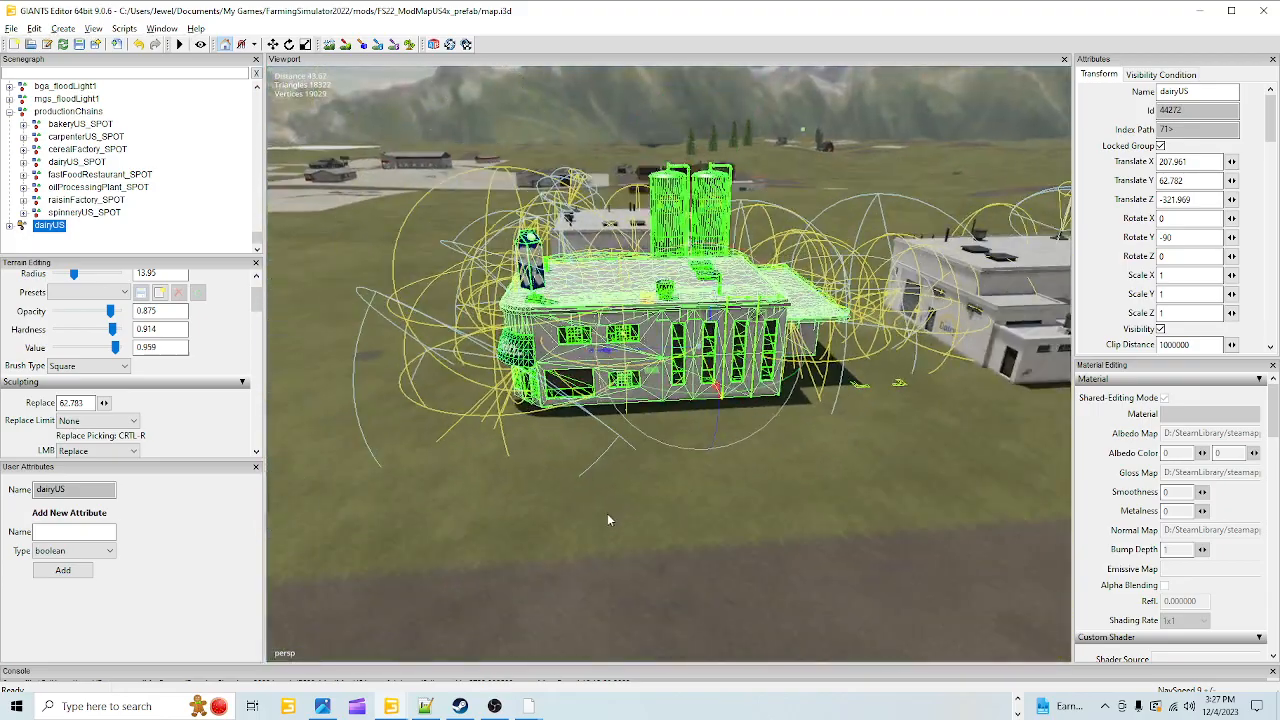
pyautogui.keyDown('alt'); pyautogui.moveTo(604, 524); pyautogui.dragTo(646, 443, button='right'); pyautogui.keyUp('alt')
pyautogui.keyDown('alt'); pyautogui.moveTo(697, 449); pyautogui.dragTo(723, 450); pyautogui.keyUp('alt')
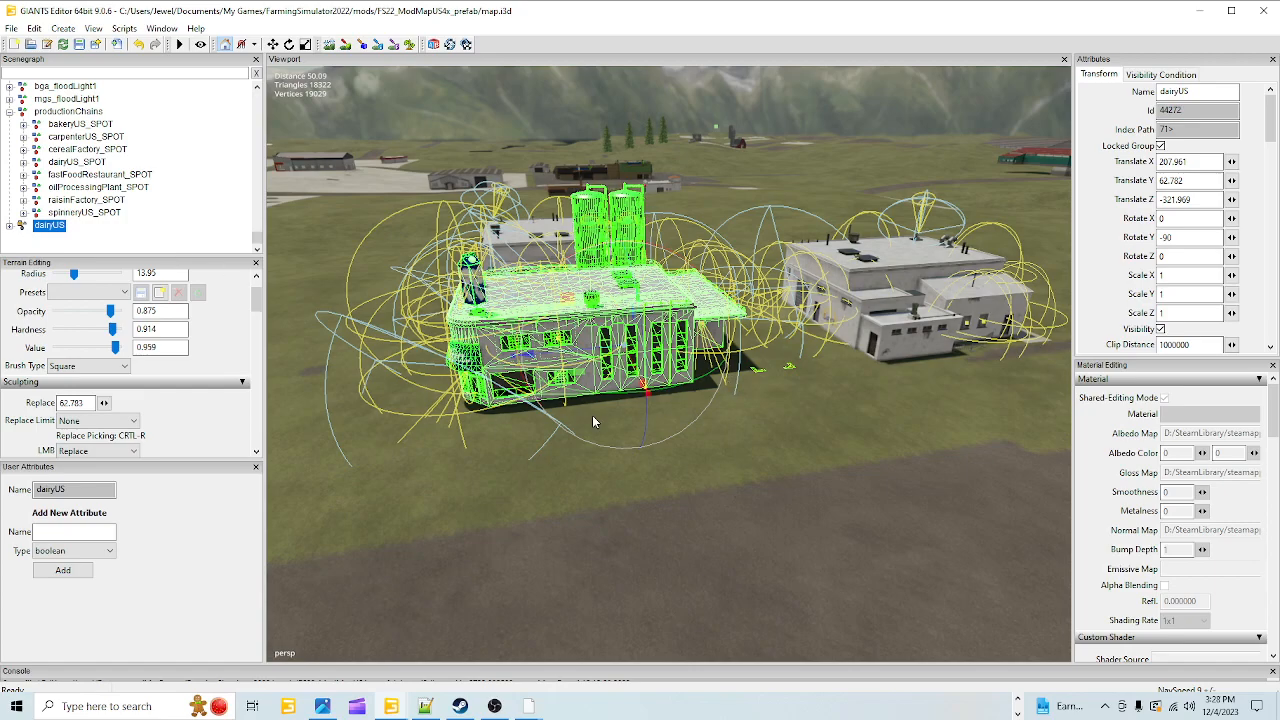
# Check from ground level how the imported dairy's corner entrance and front wall meet the grass
pyautogui.keyDown('alt'); pyautogui.moveTo(620, 338); pyautogui.dragTo(495, 374); pyautogui.keyUp('alt')
pyautogui.keyDown('alt'); pyautogui.moveTo(495, 374); pyautogui.dragTo(692, 239, button='right'); pyautogui.keyUp('alt')
pyautogui.keyDown('alt'); pyautogui.moveTo(692, 239); pyautogui.dragTo(657, 312); pyautogui.keyUp('alt')
pyautogui.keyDown('alt'); pyautogui.moveTo(657, 312); pyautogui.dragTo(688, 295, button='right'); pyautogui.keyUp('alt')
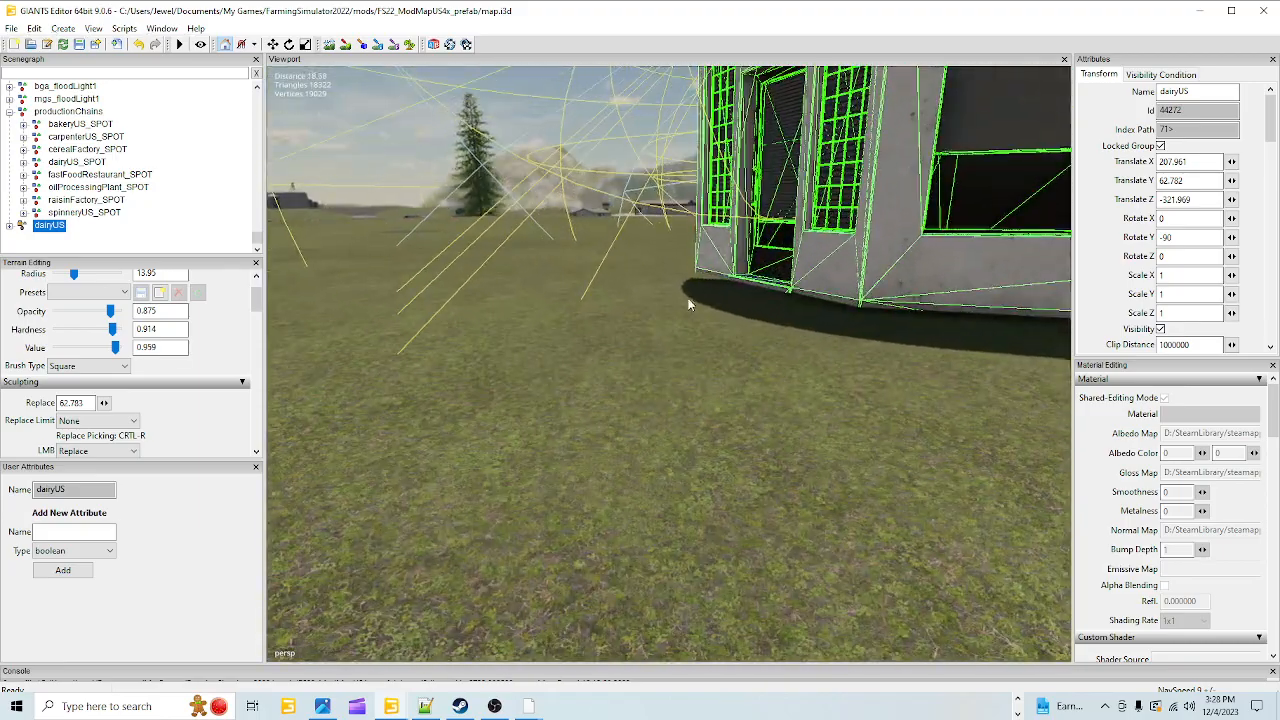
pyautogui.keyDown('alt'); pyautogui.moveTo(688, 295); pyautogui.dragTo(674, 326); pyautogui.keyUp('alt')
pyautogui.keyDown('alt'); pyautogui.moveTo(674, 326); pyautogui.dragTo(701, 293, button='right'); pyautogui.keyUp('alt')
pyautogui.keyDown('alt'); pyautogui.moveTo(701, 297); pyautogui.dragTo(629, 382); pyautogui.keyUp('alt')
pyautogui.scroll(-10, 629, 382)
pyautogui.keyDown('alt'); pyautogui.moveTo(504, 514); pyautogui.dragTo(576, 520); pyautogui.keyUp('alt')
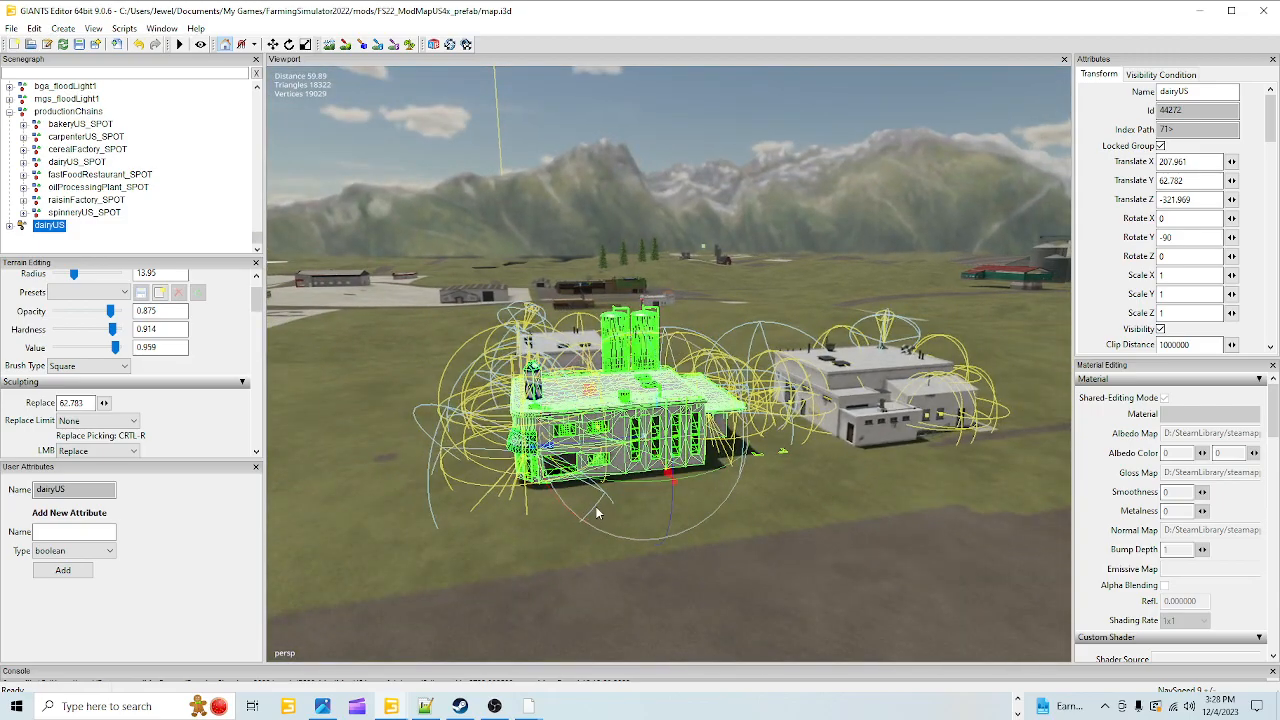
pyautogui.scroll(4, 731, 334)
pyautogui.keyDown('alt'); pyautogui.moveTo(731, 334); pyautogui.dragTo(521, 511); pyautogui.keyUp('alt')
pyautogui.scroll(4, 706, 440)
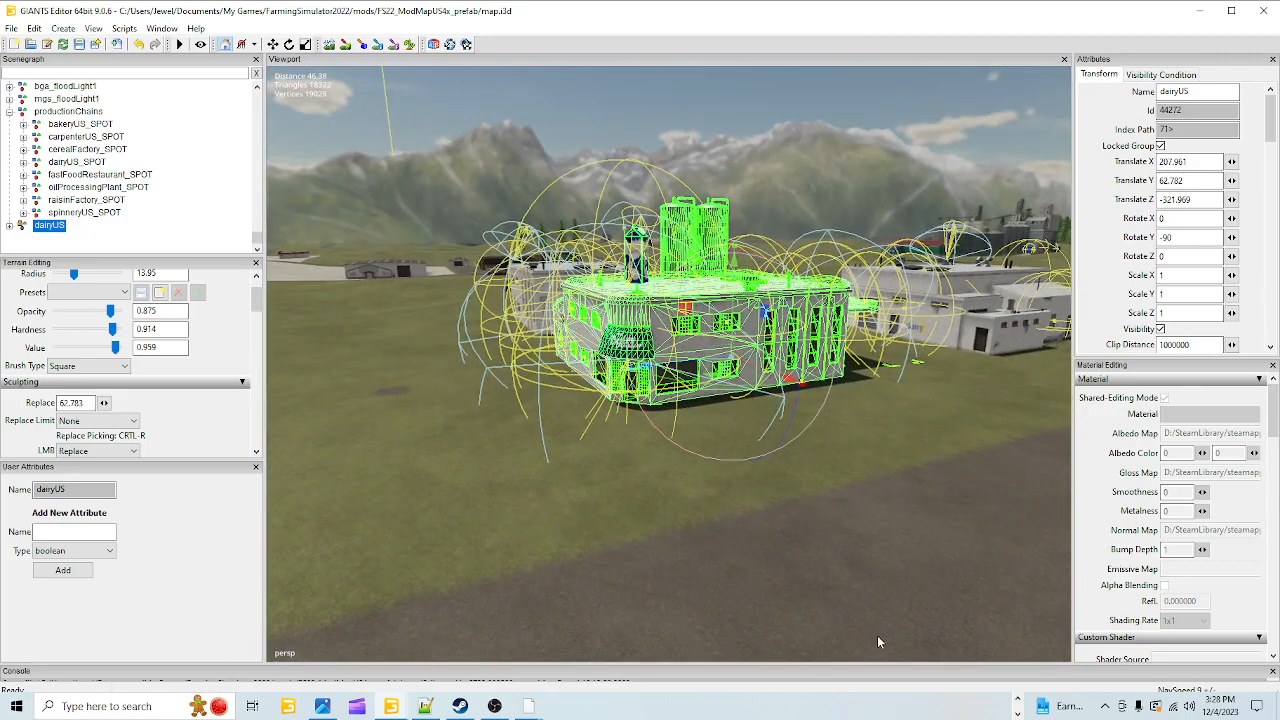
# Switch to File Explorer and browse drive D: to SteamLibrary/steamapps/common/Farming Simulator 22/data
pyautogui.click(1018, 699)
pyautogui.moveTo(533, 709)
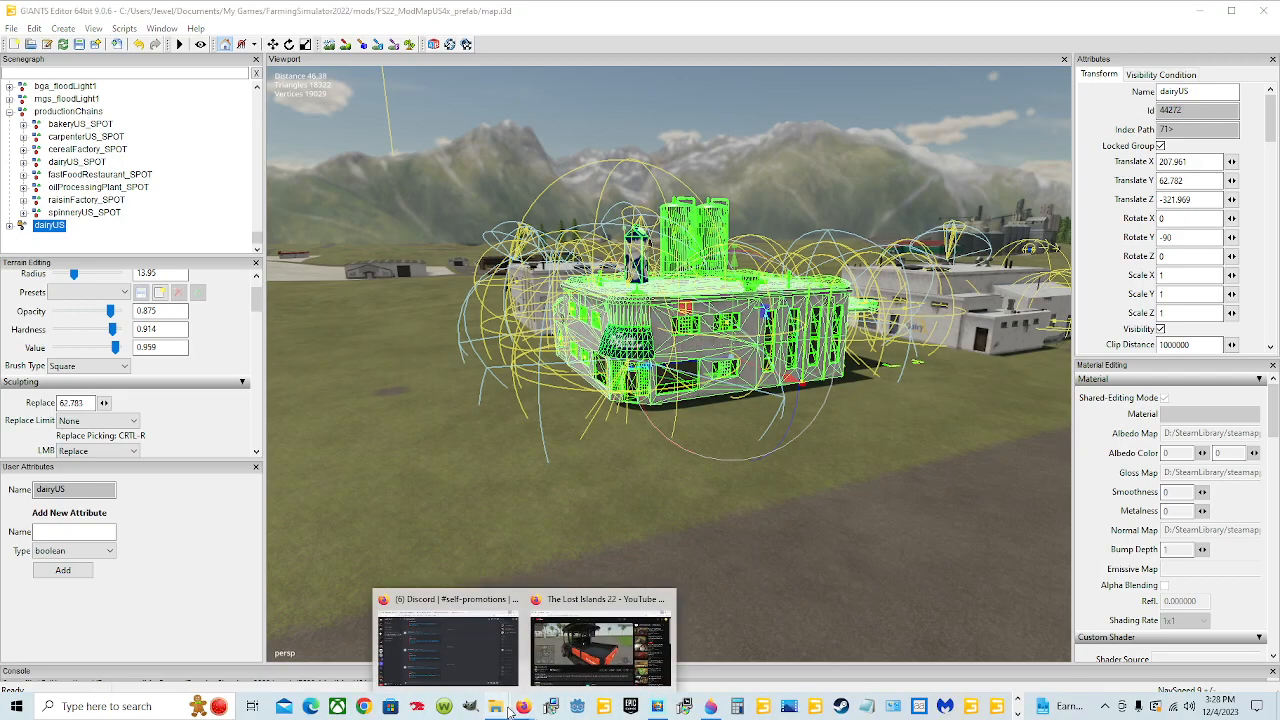
pyautogui.click(451, 658)
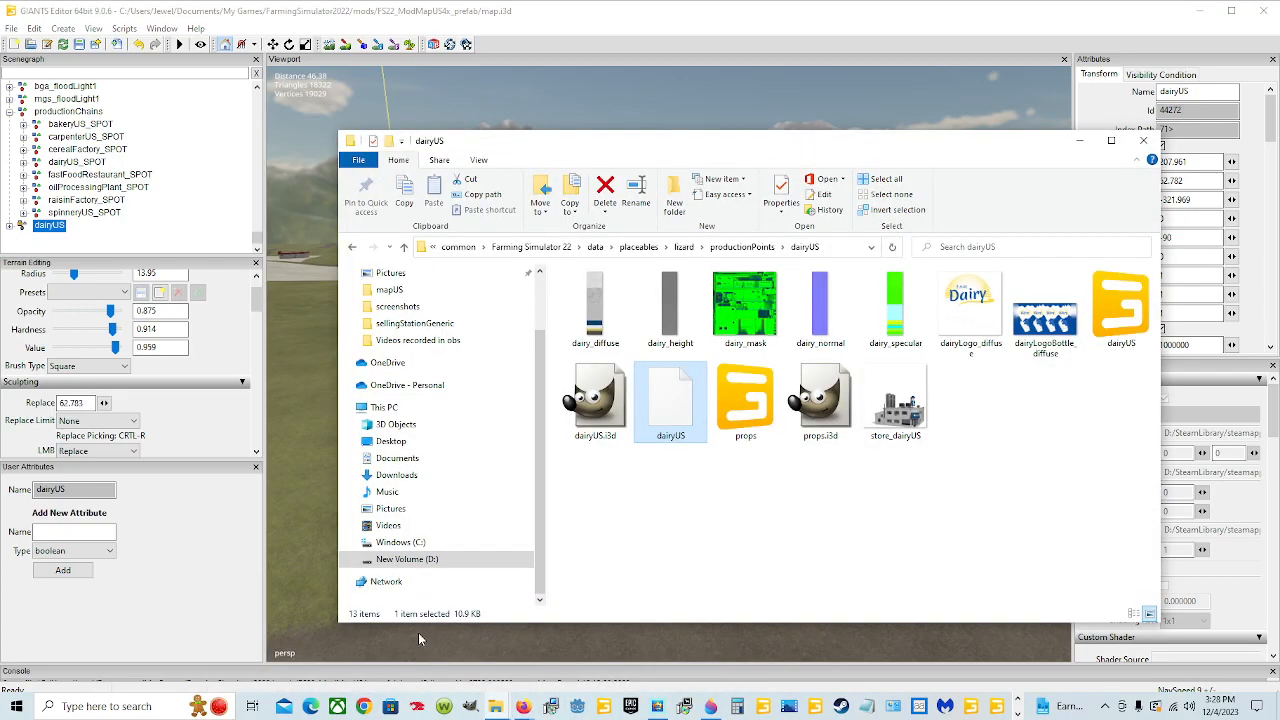
pyautogui.click(420, 559)
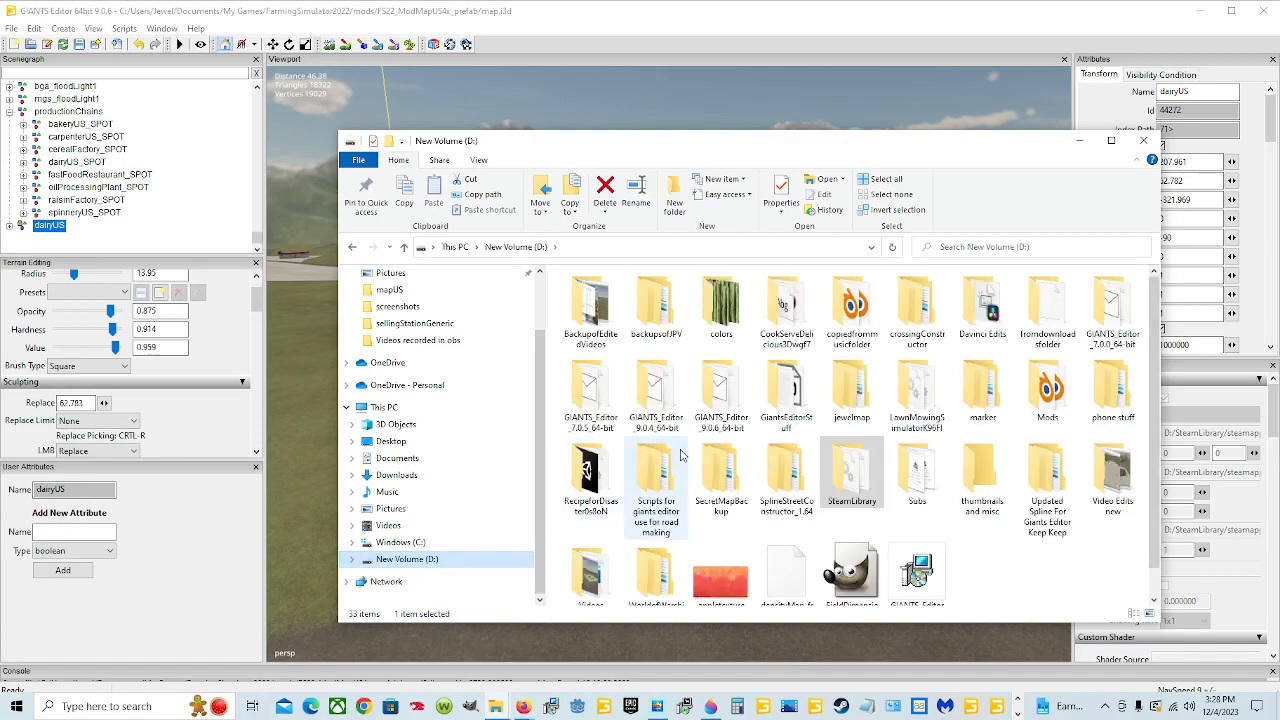
pyautogui.doubleClick(851, 472)
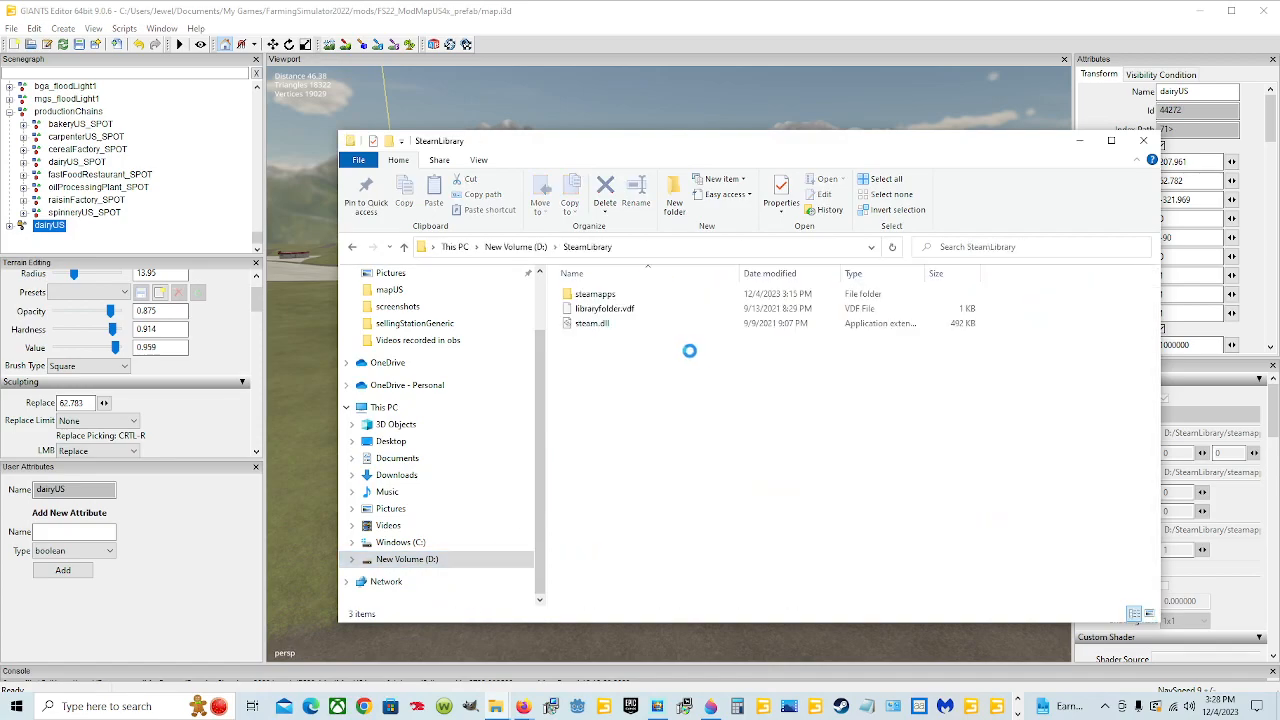
pyautogui.doubleClick(638, 300)
pyautogui.doubleClick(620, 295)
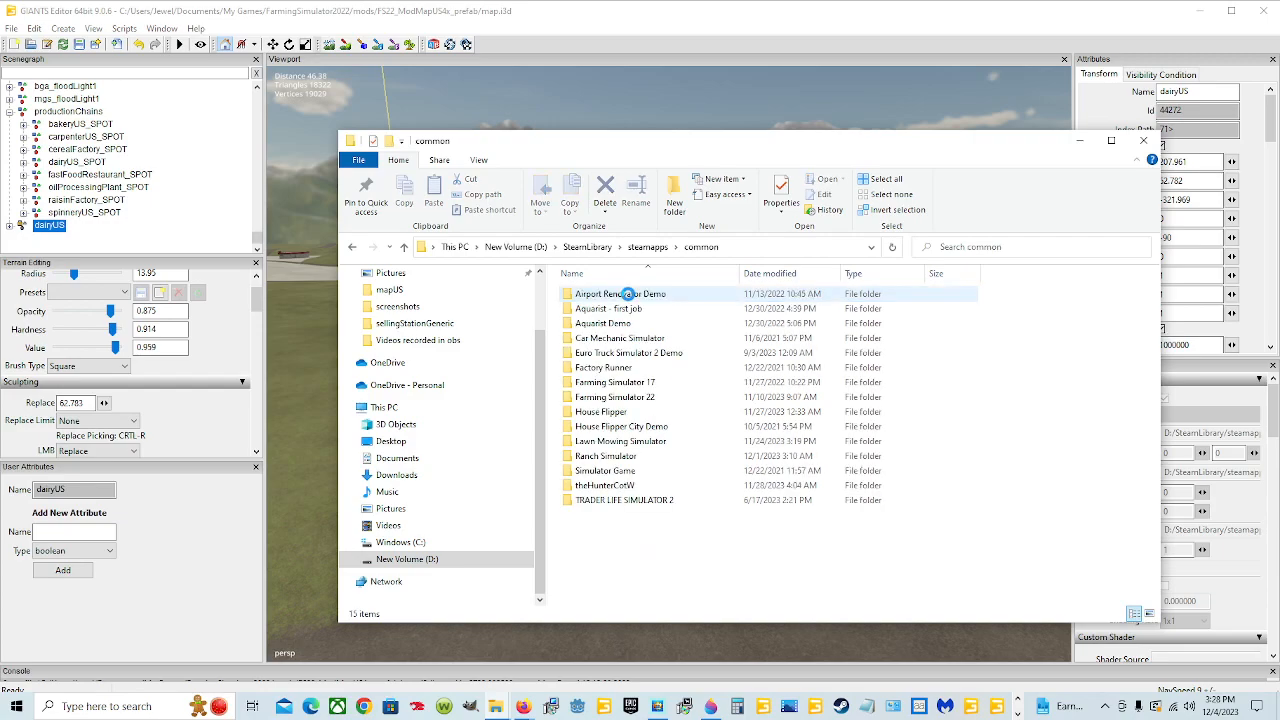
pyautogui.doubleClick(625, 369)
pyautogui.doubleClick(595, 295)
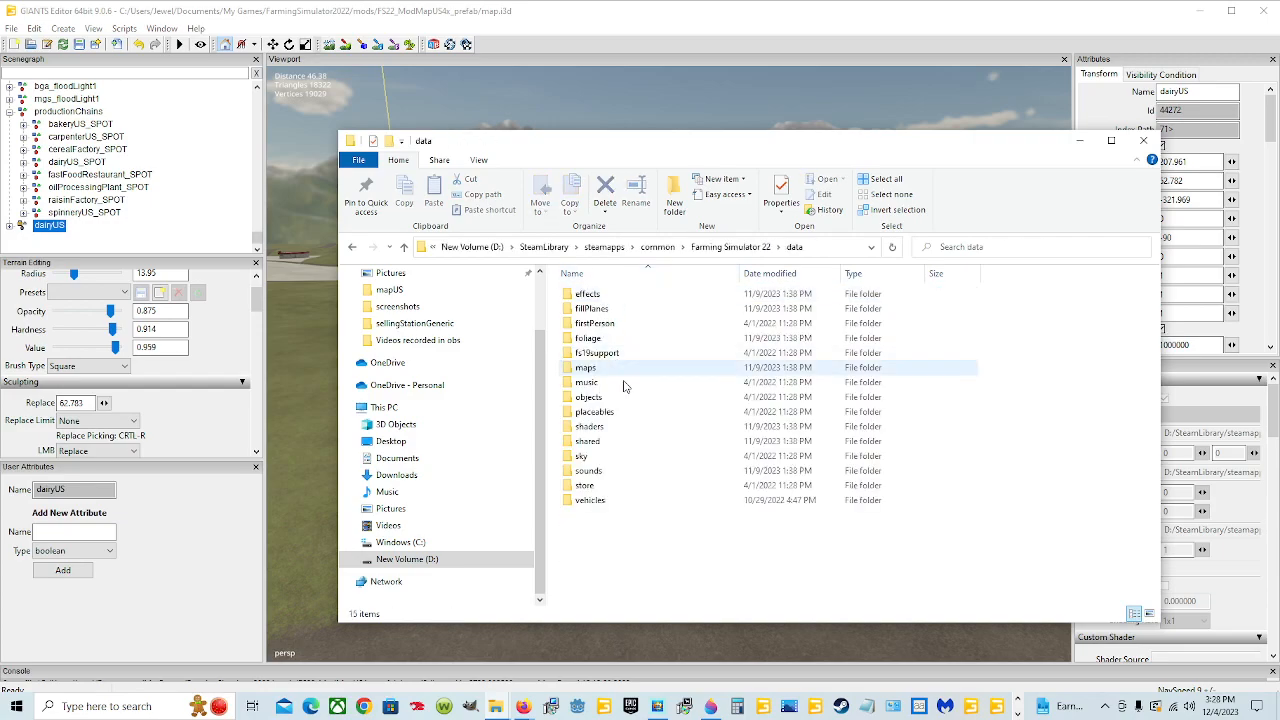
# Open the base game's placeables.xml from the maps/mapUS folder in Notepad++
pyautogui.doubleClick(595, 367)
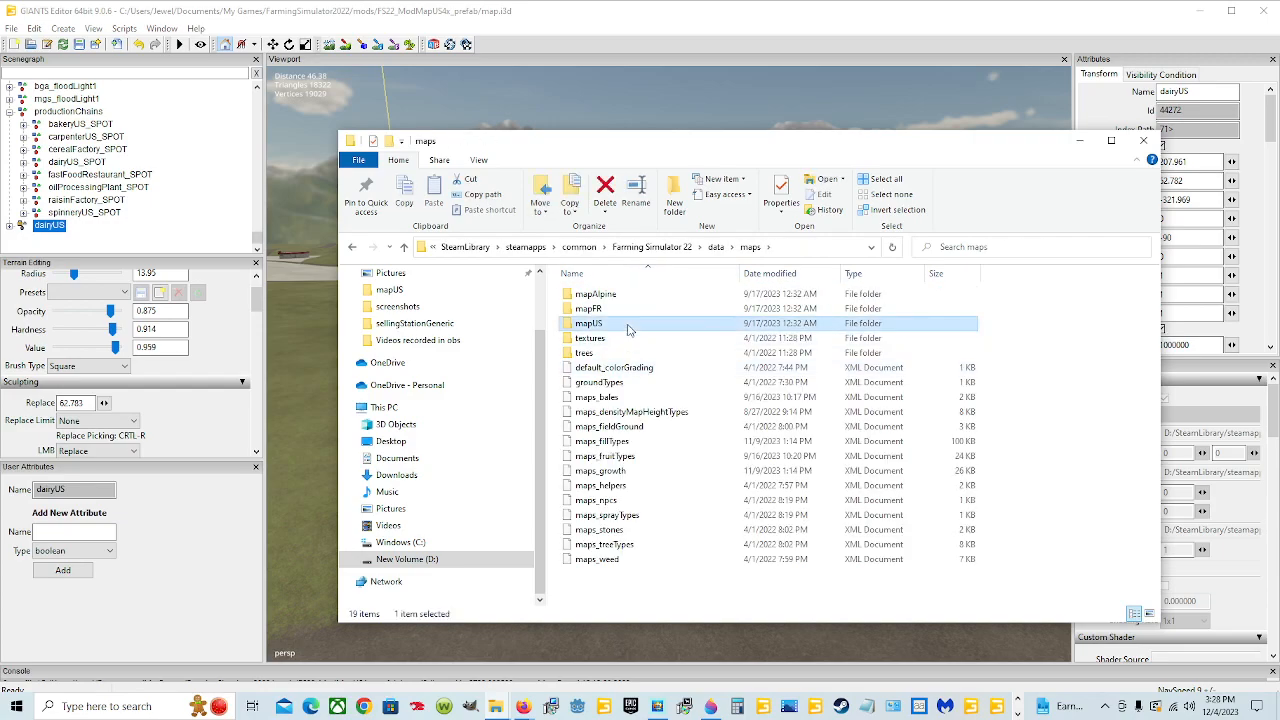
pyautogui.doubleClick(589, 323)
pyautogui.scroll(-5, 622, 492)
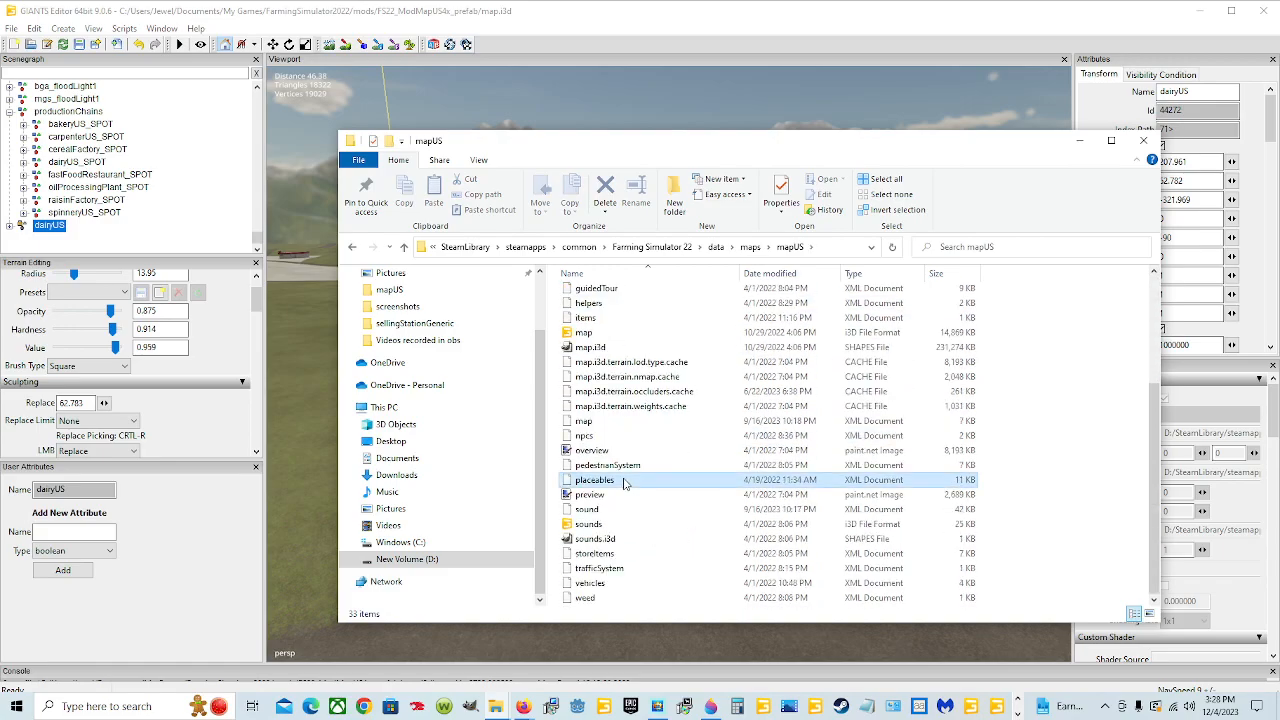
pyautogui.rightClick(623, 483)
pyautogui.click(686, 262)
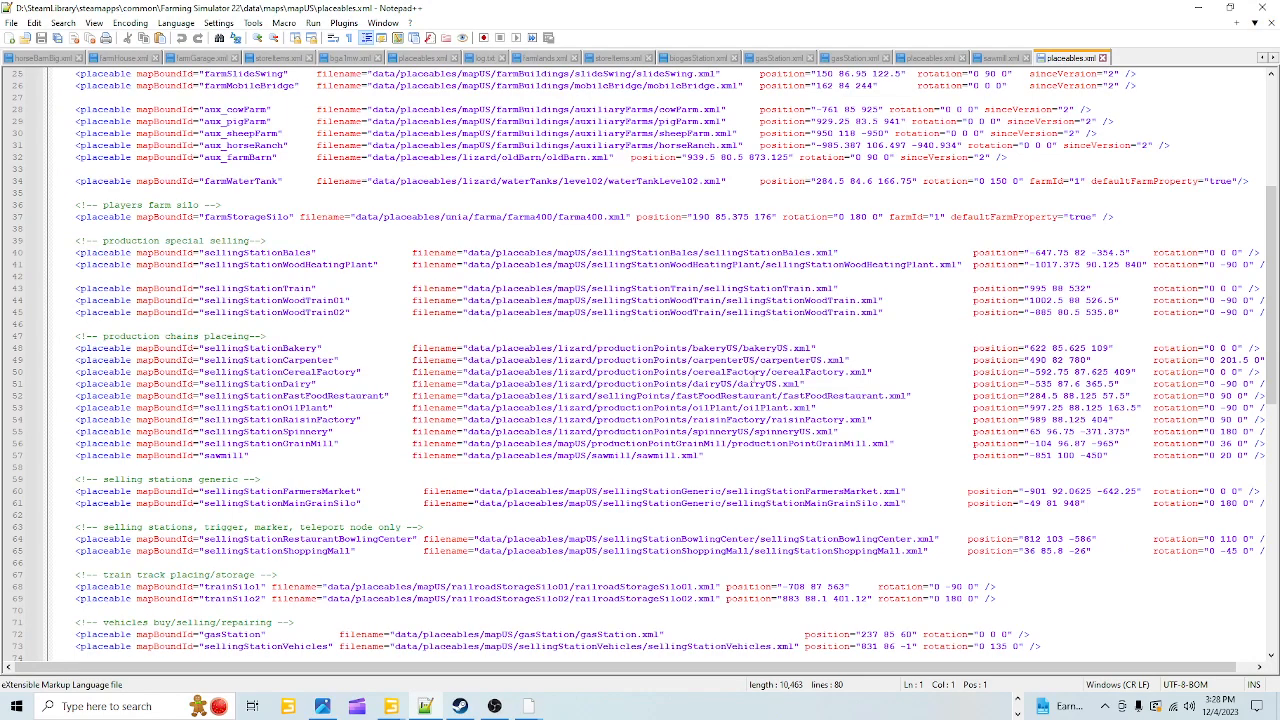
# Copy the whole sellingStationDairy line from the production chains section and close the base game's placeables.xml
pyautogui.click(733, 385)
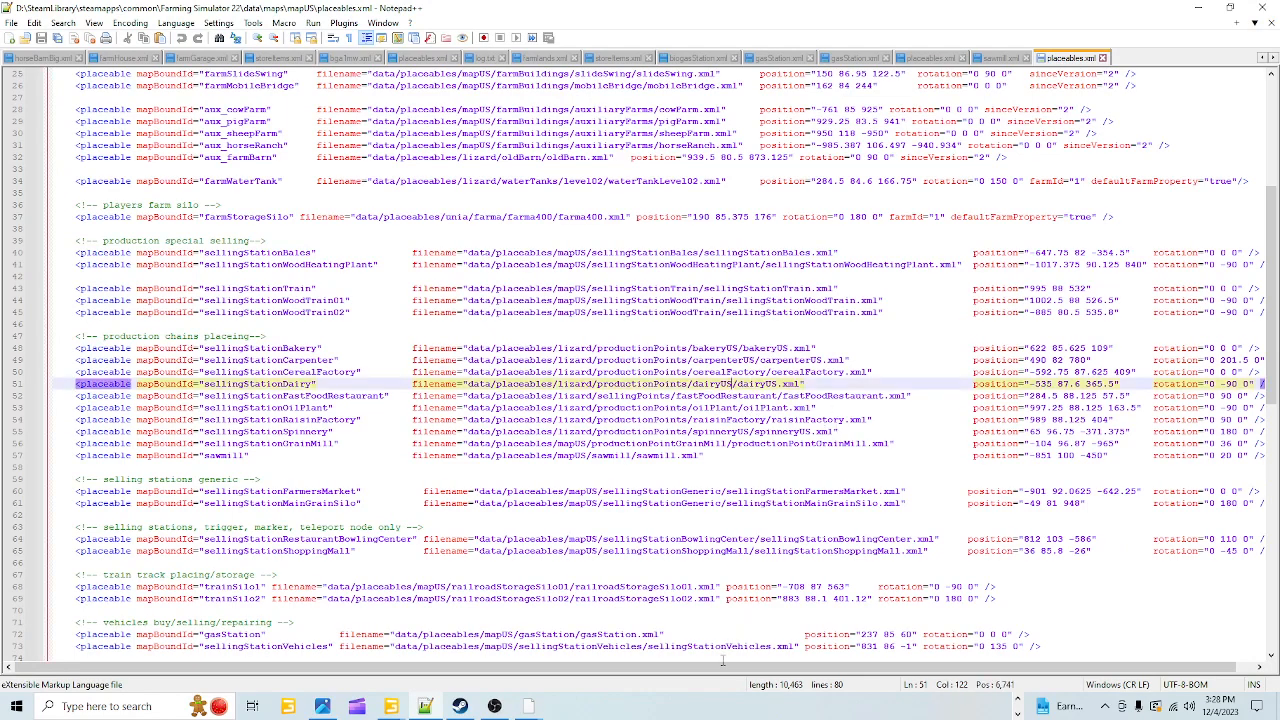
pyautogui.hscroll(1, 722, 660)
pyautogui.moveTo(1258, 383); pyautogui.dragTo(5, 384)
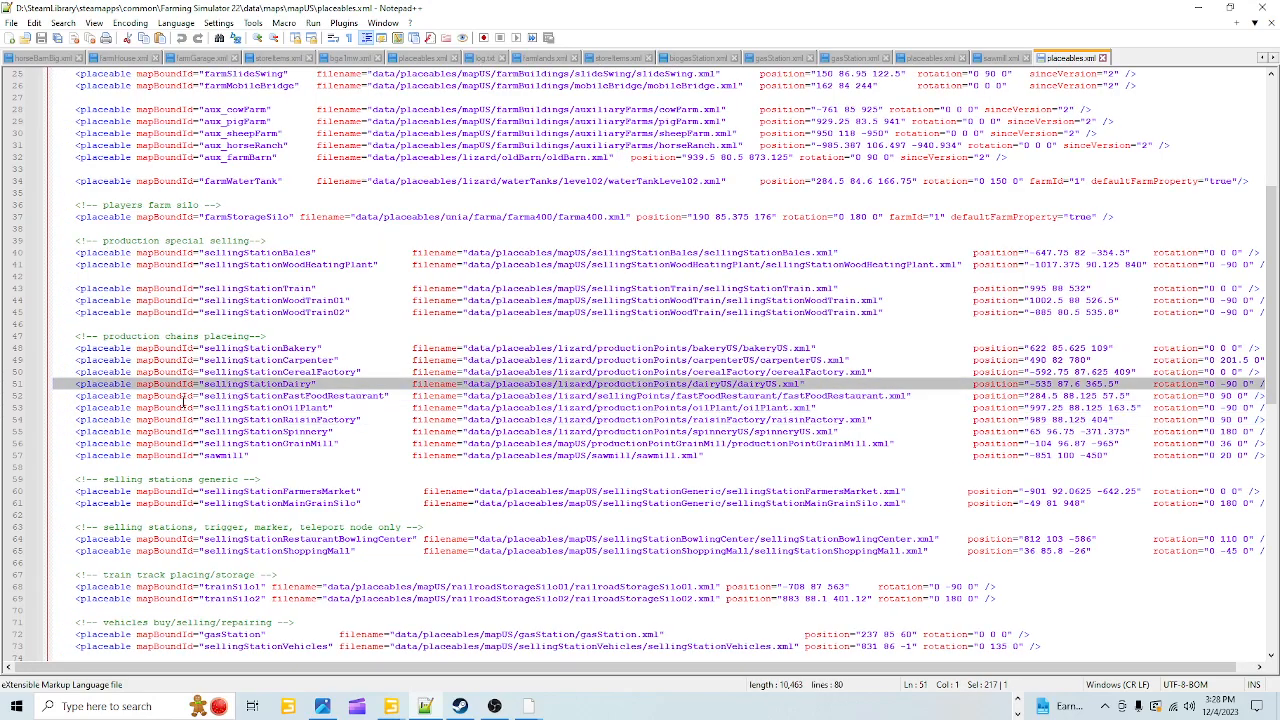
pyautogui.rightClick(321, 380)
pyautogui.click(350, 405)
pyautogui.click(1103, 57)
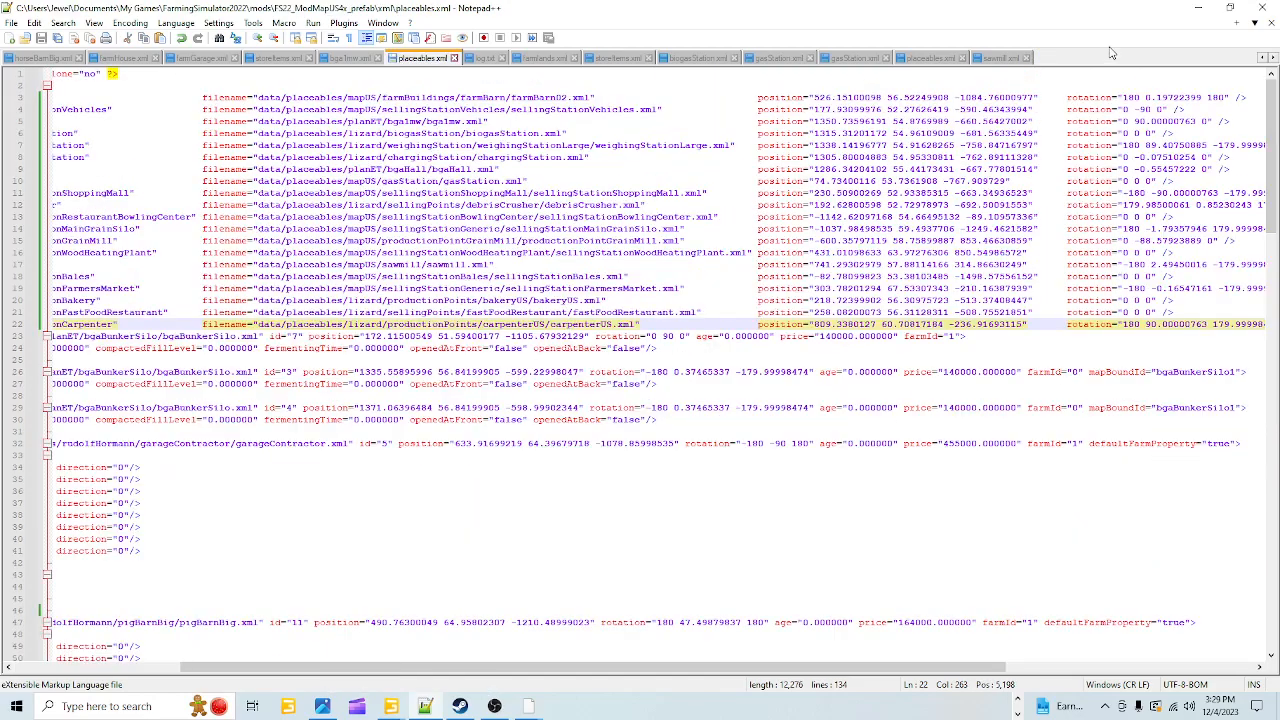
# Return to File Explorer and browse to the Documents/My Games/FarmingSimulator2022/mods folder
pyautogui.click(1193, 8)
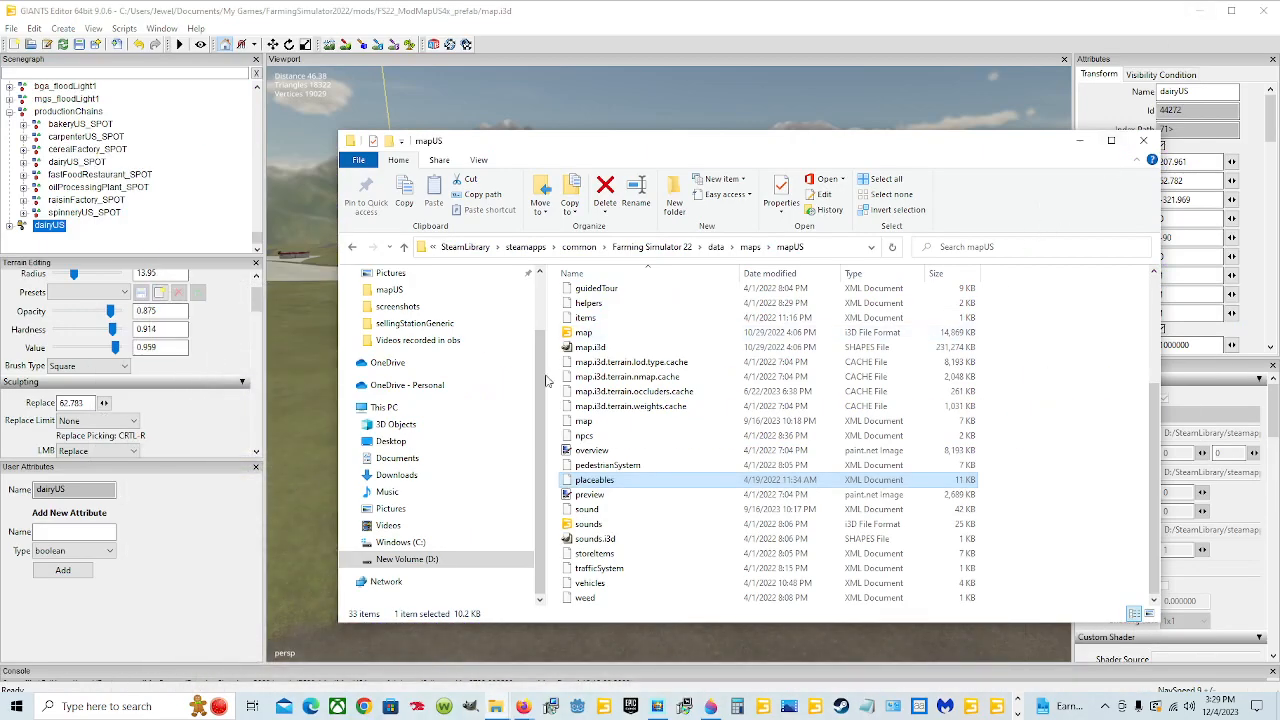
pyautogui.scroll(2, 474, 385)
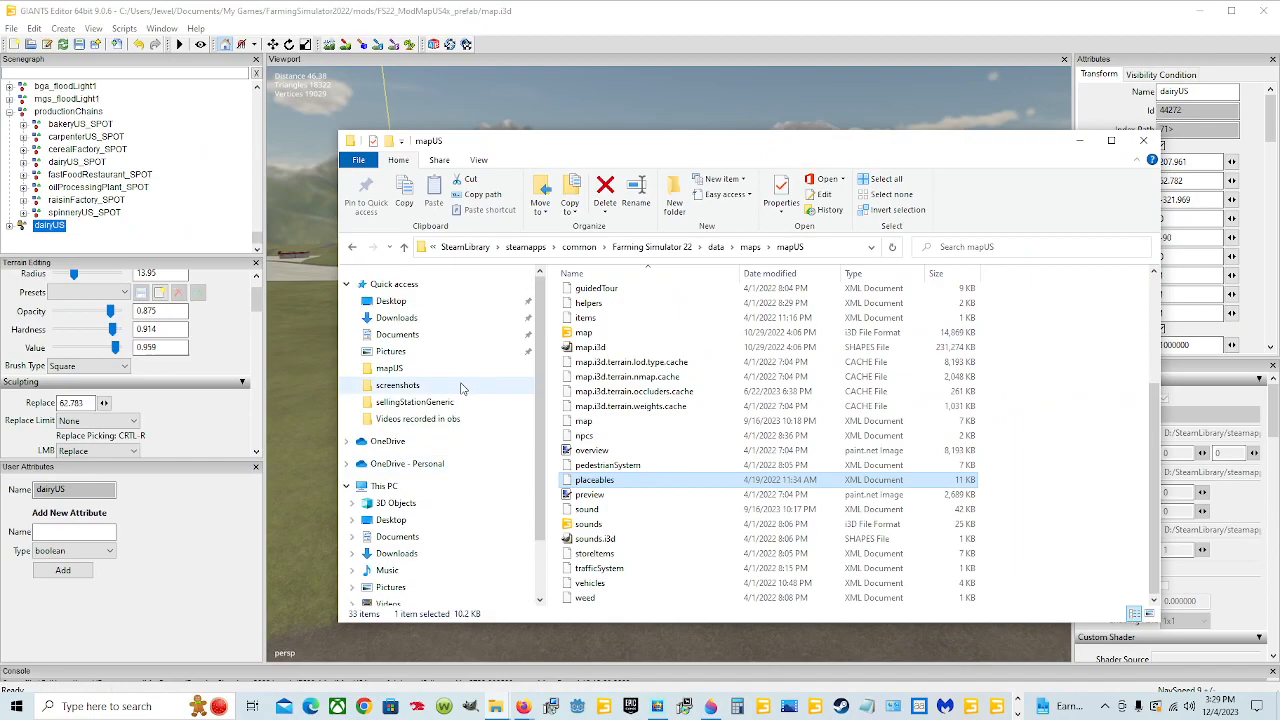
pyautogui.click(440, 334)
pyautogui.doubleClick(746, 378)
pyautogui.click(606, 324)
pyautogui.doubleClick(606, 326)
pyautogui.doubleClick(606, 416)
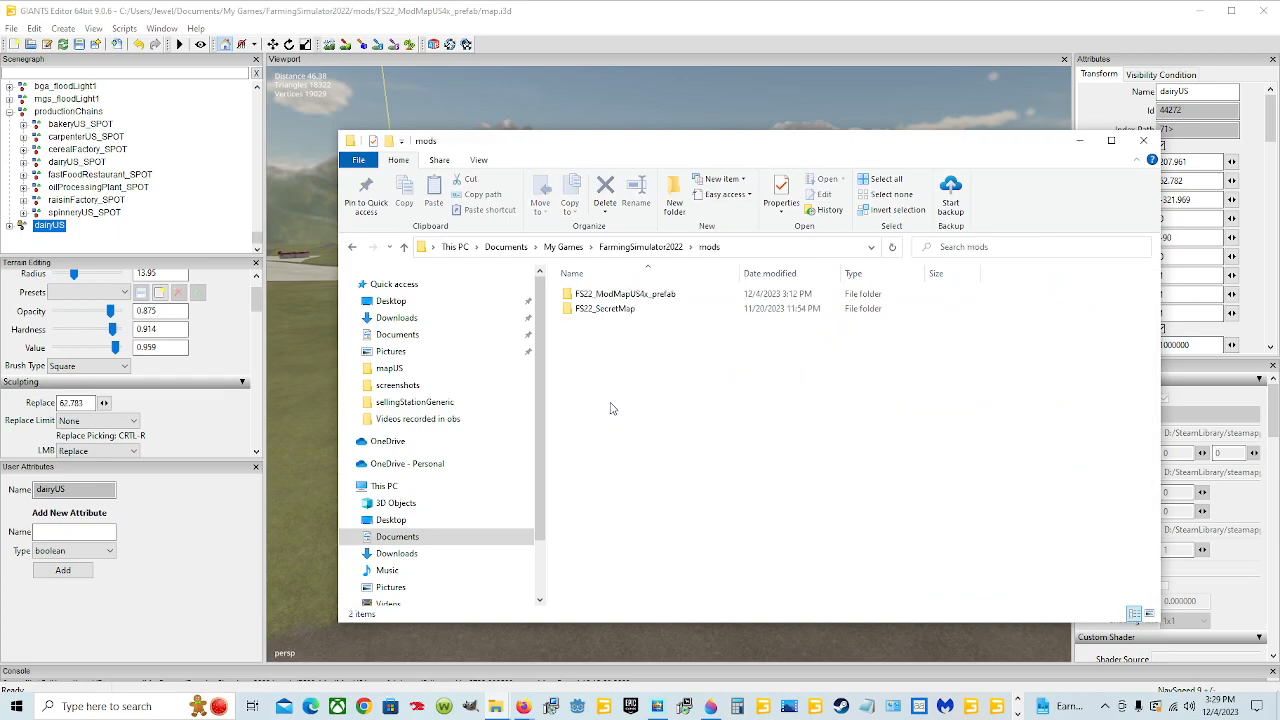
# Open placeables.xml from the xml folder of the FS22_ModMapUS4x_prefab mod in Notepad++
pyautogui.doubleClick(625, 294)
pyautogui.scroll(-5, 680, 385)
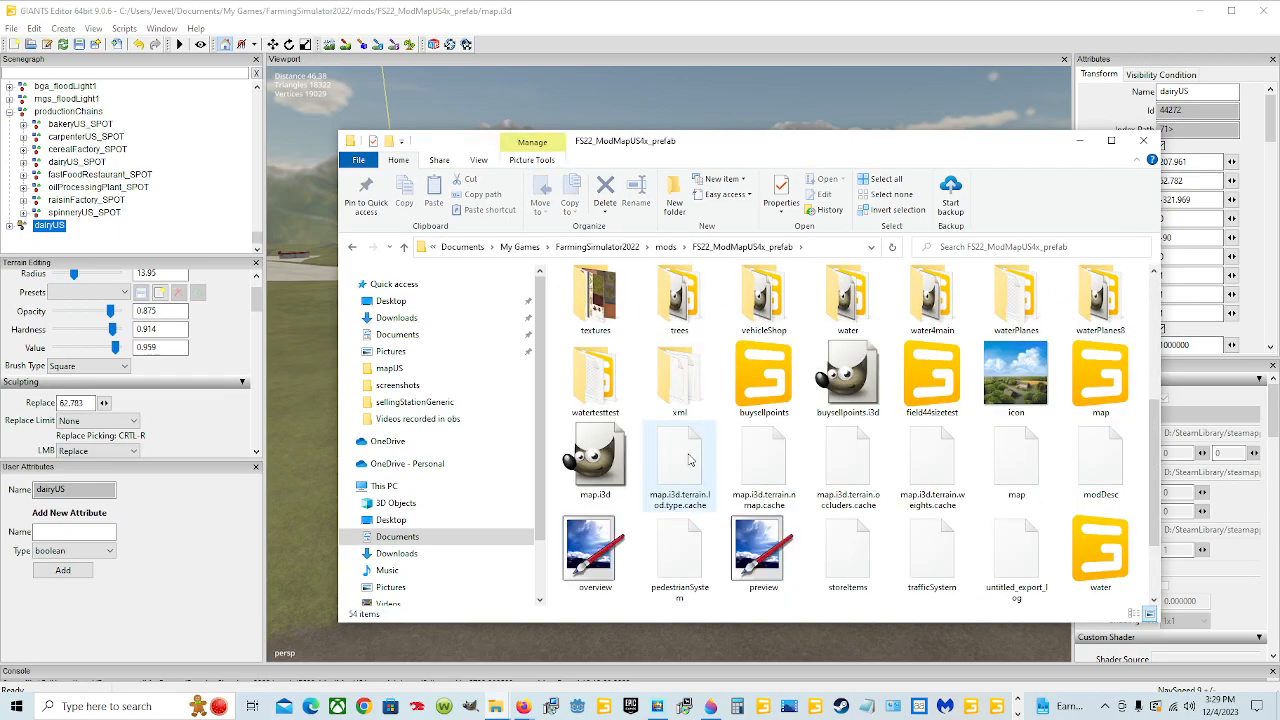
pyautogui.doubleClick(688, 388)
pyautogui.click(612, 383)
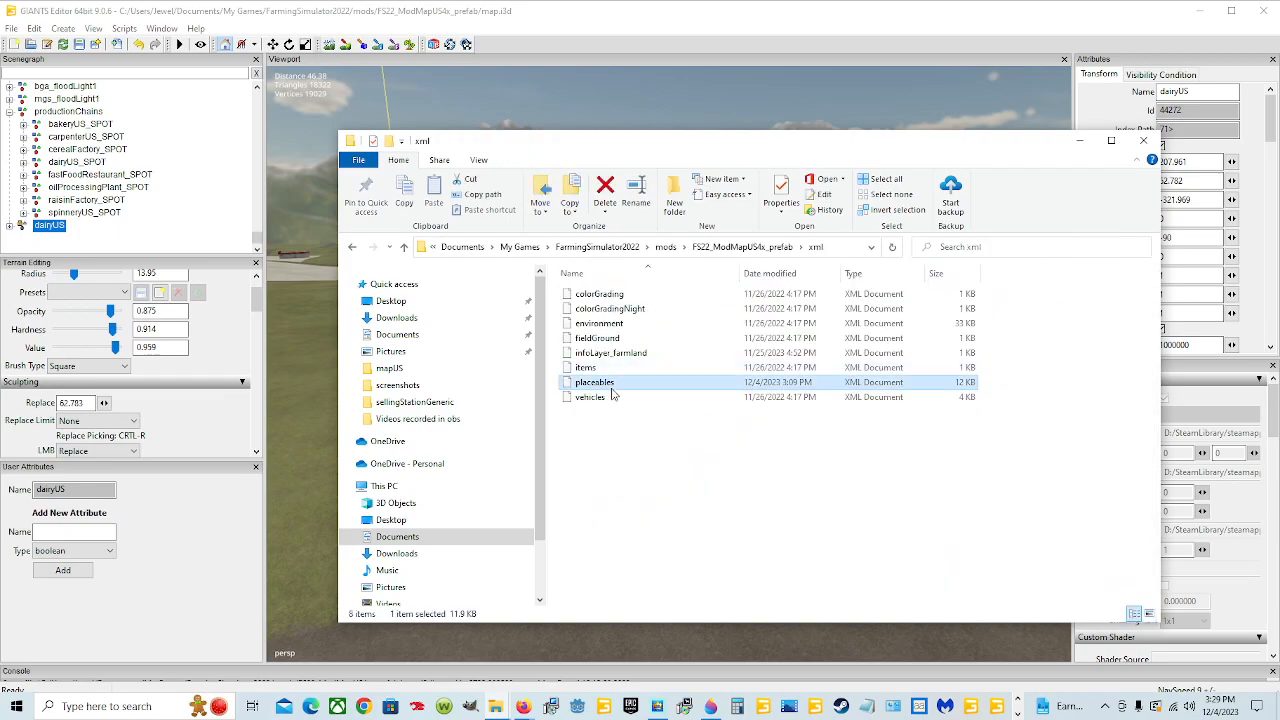
pyautogui.rightClick(612, 385)
pyautogui.click(665, 444)
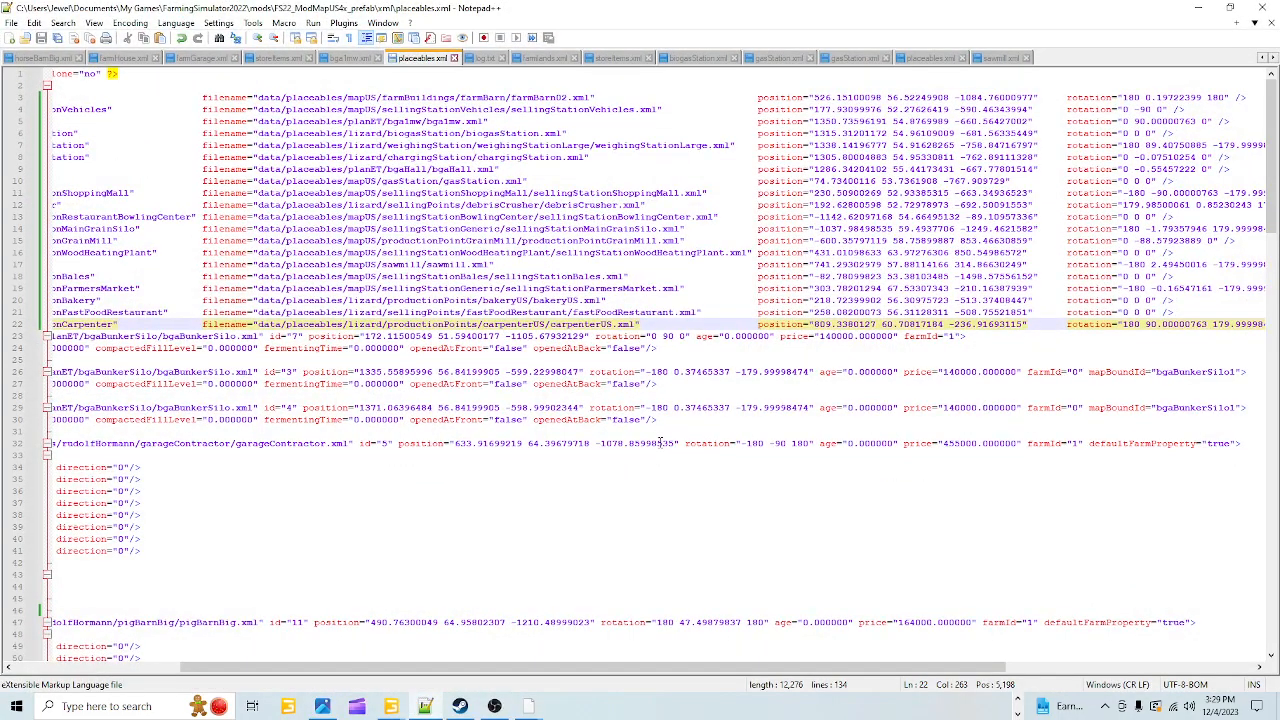
# Paste the copied sellingStationDairy entry on a new line below the sellingStationCarpenter entry
pyautogui.moveTo(584, 660); pyautogui.dragTo(832, 662)
pyautogui.click(952, 324)
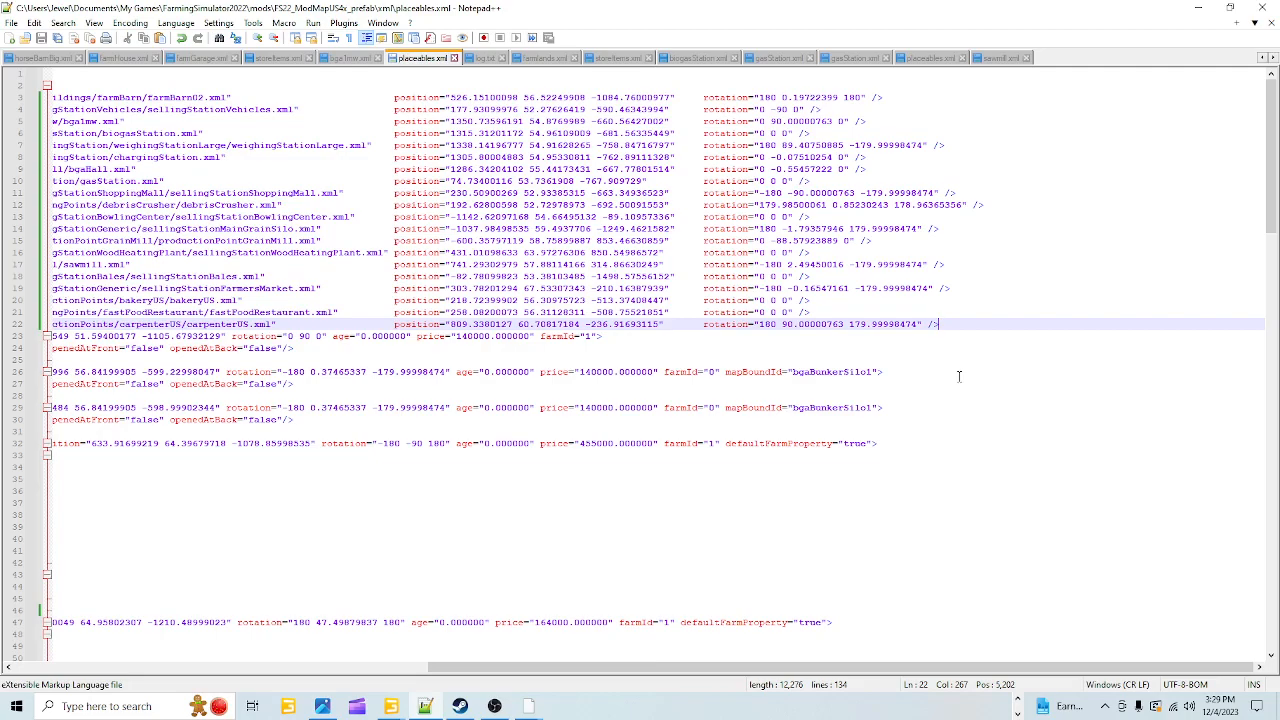
pyautogui.press('Return')
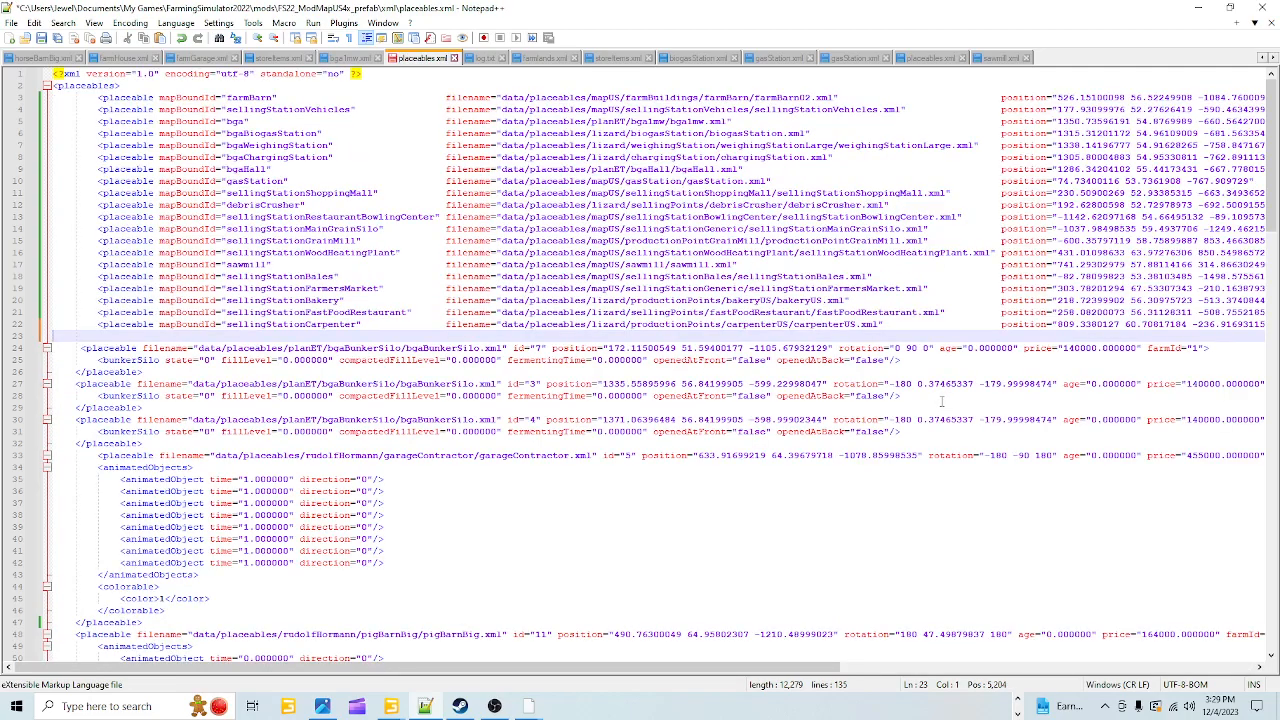
pyautogui.rightClick(59, 340)
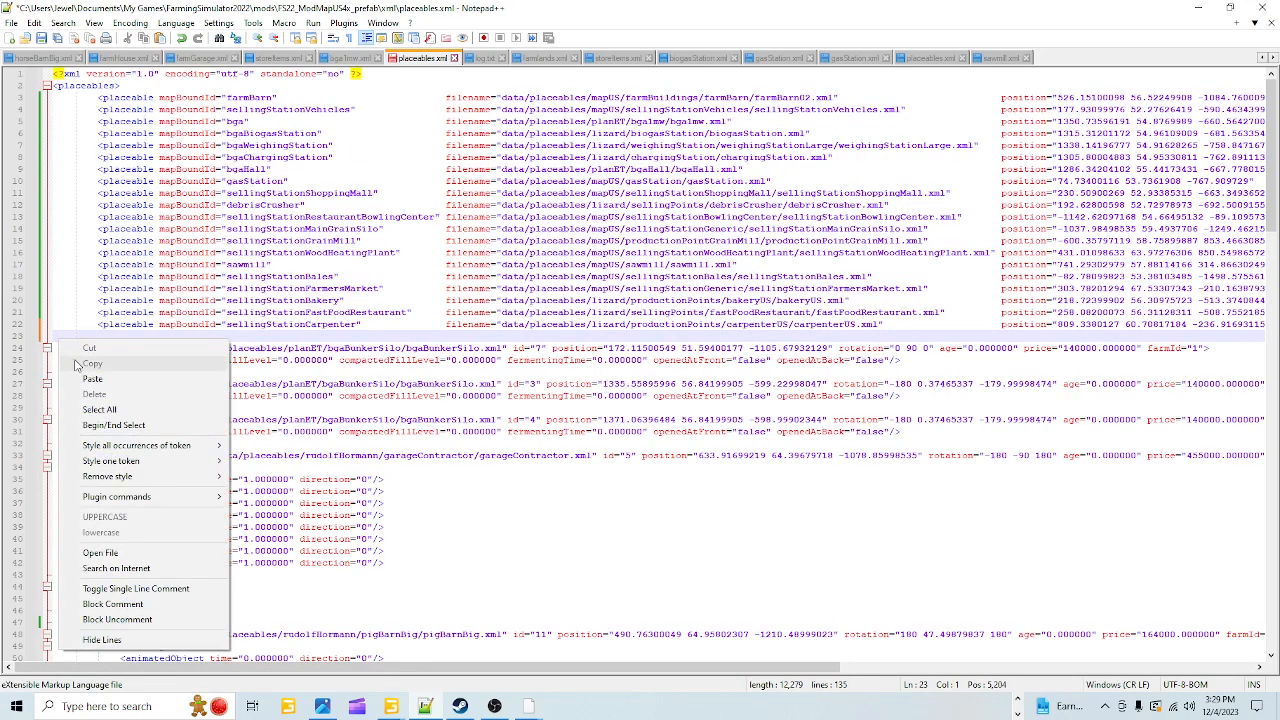
pyautogui.click(91, 374)
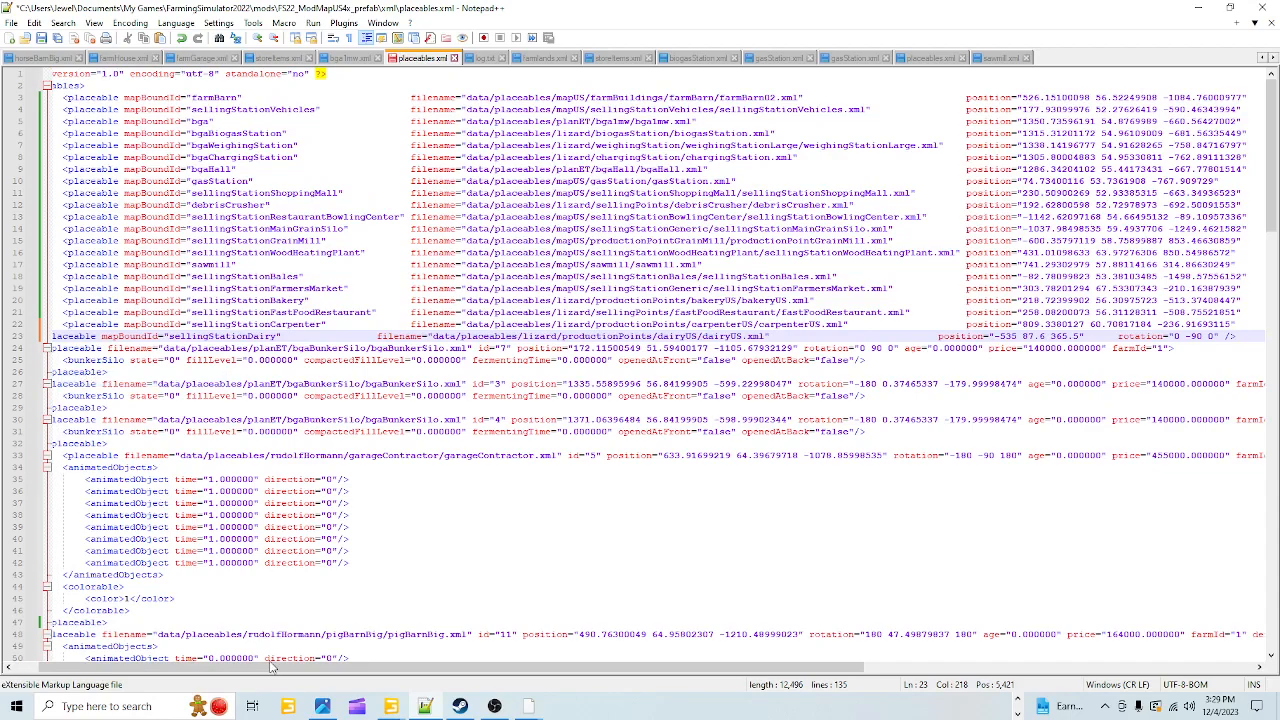
# Adjust the spacing of the sellingStationDairy line so its mapBoundId, filename and position columns align with the entries above
pyautogui.press('Home')
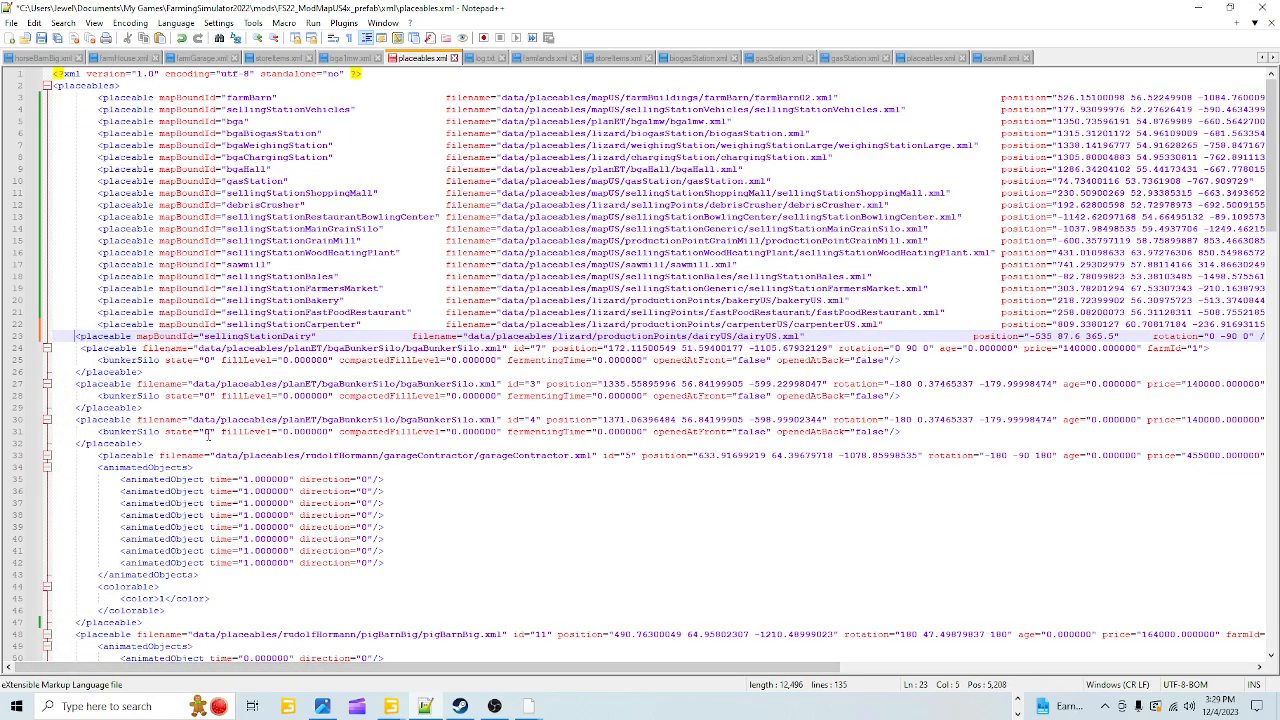
pyautogui.click(435, 336)
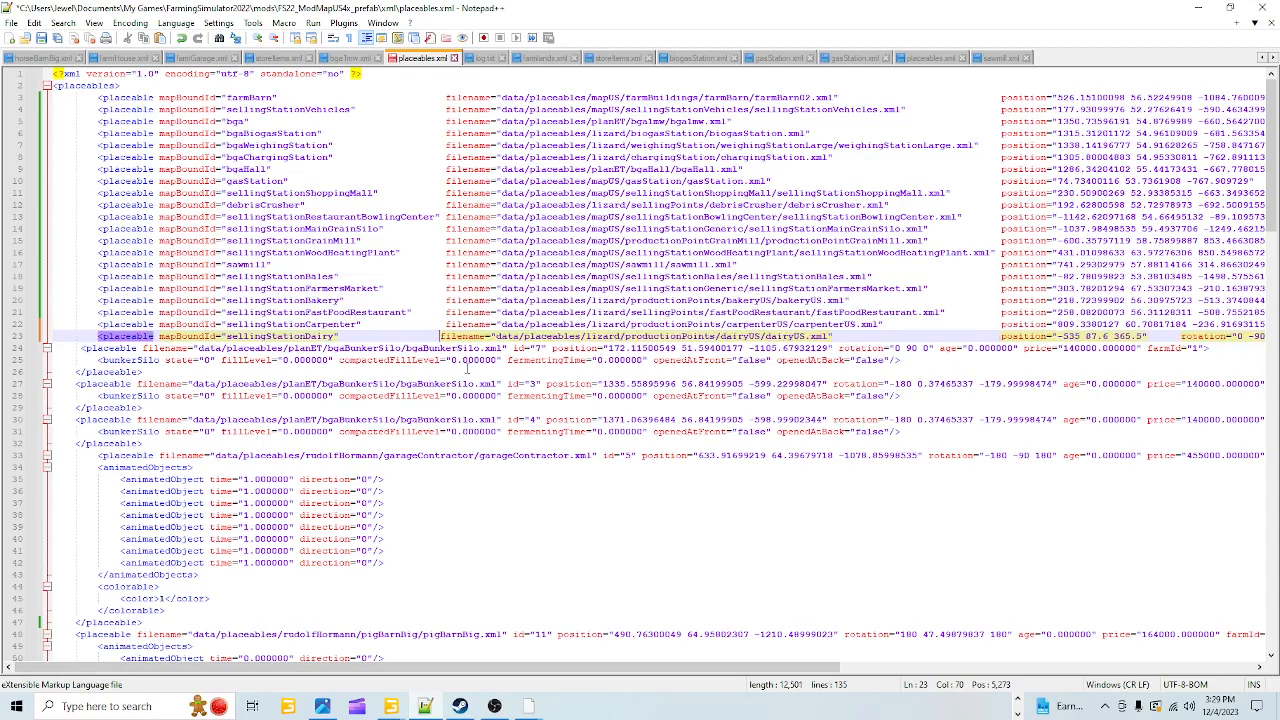
pyautogui.click(1007, 336)
pyautogui.press('BackSpace')
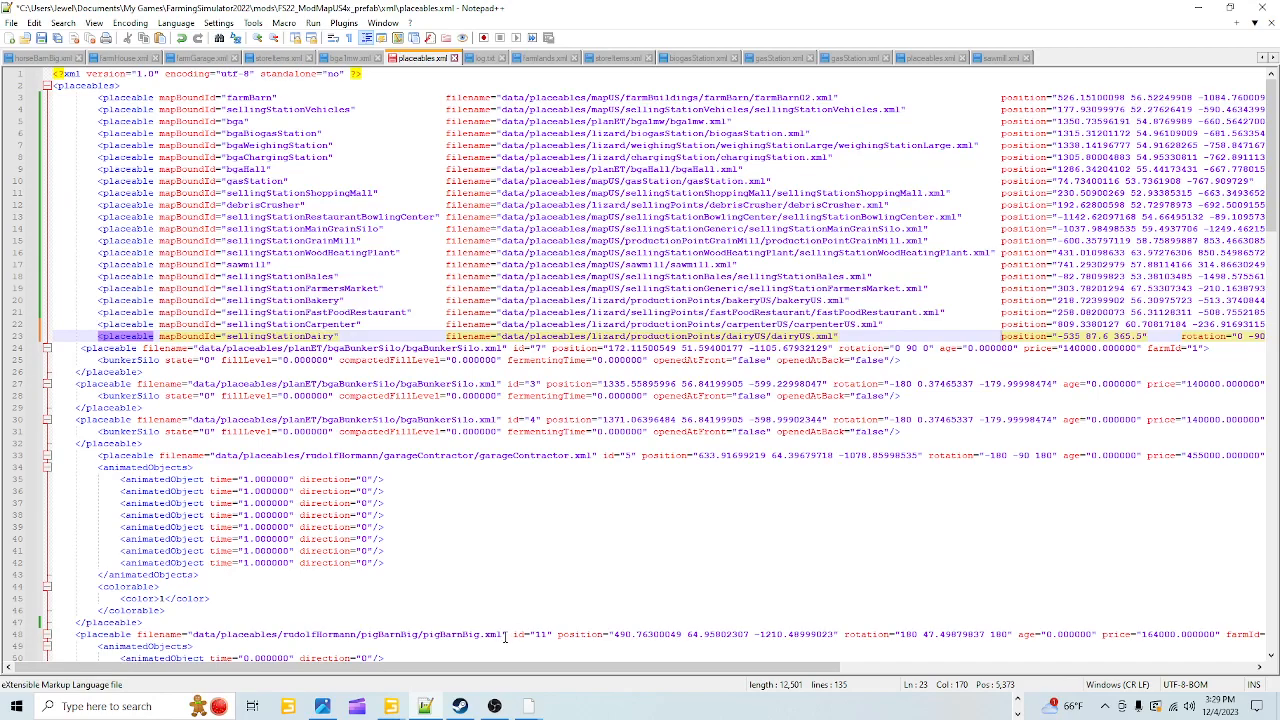
# Copy dairyUS's translation from GIANTS Editor and paste it as the sellingStationDairy position: 207.96099854 62.78210068 -321.96881104
pyautogui.moveTo(391, 706)
pyautogui.click(351, 655)
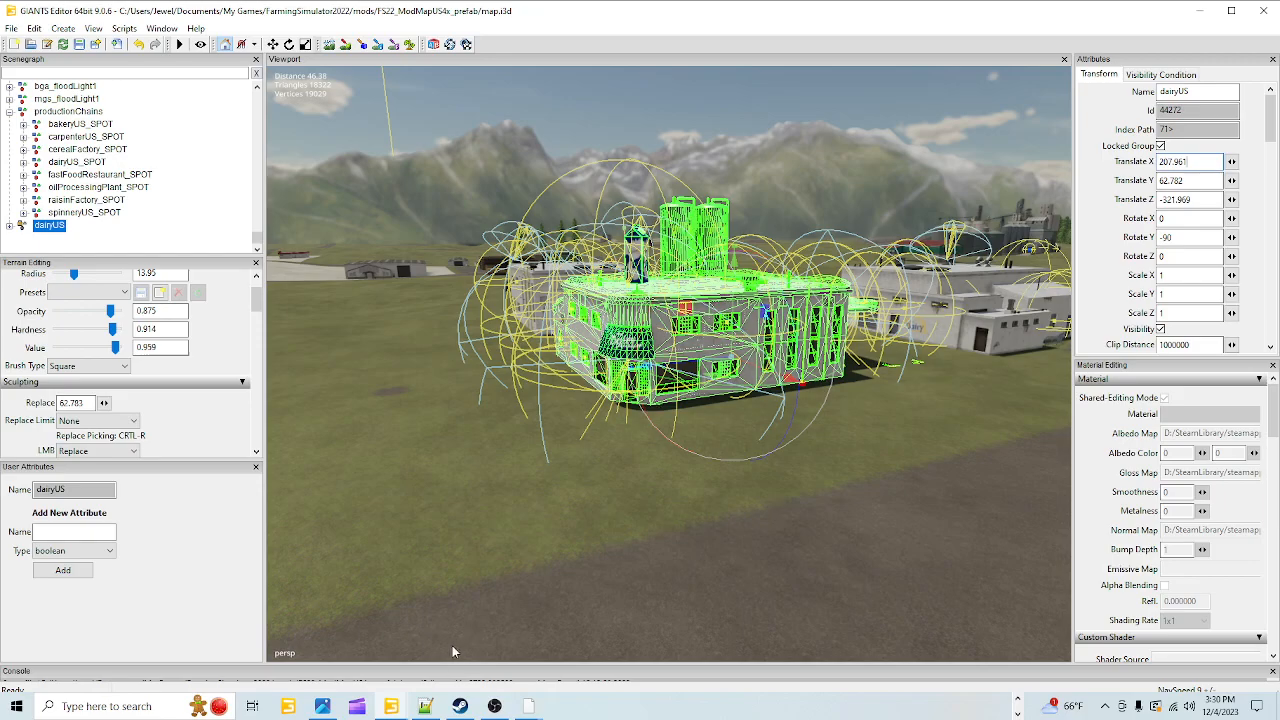
pyautogui.click(425, 706)
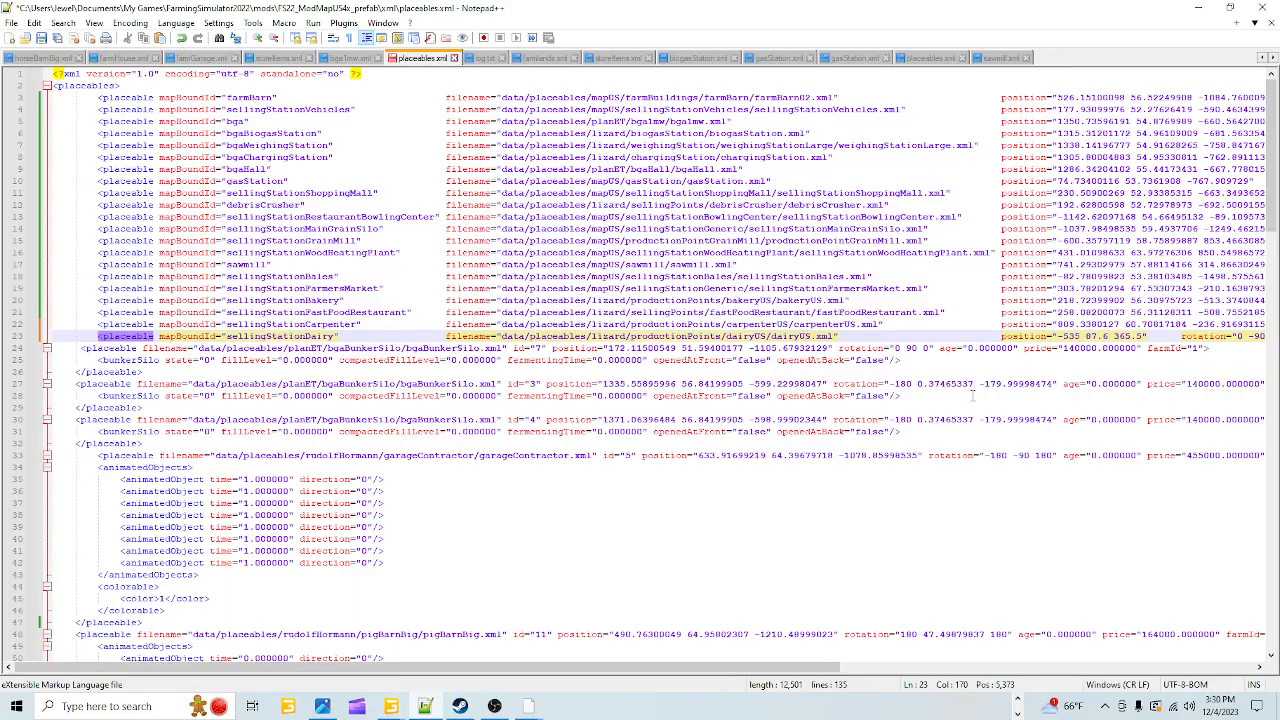
pyautogui.moveTo(1058, 337); pyautogui.dragTo(1140, 337)
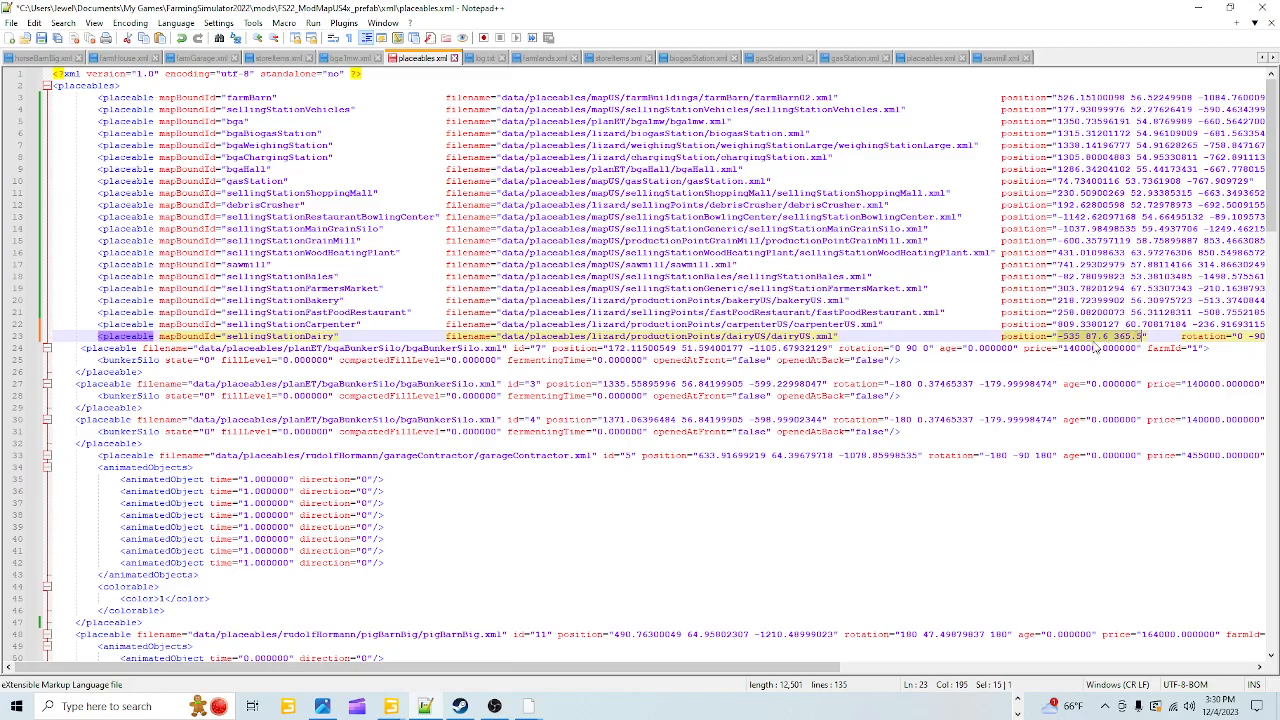
pyautogui.rightClick(1110, 339)
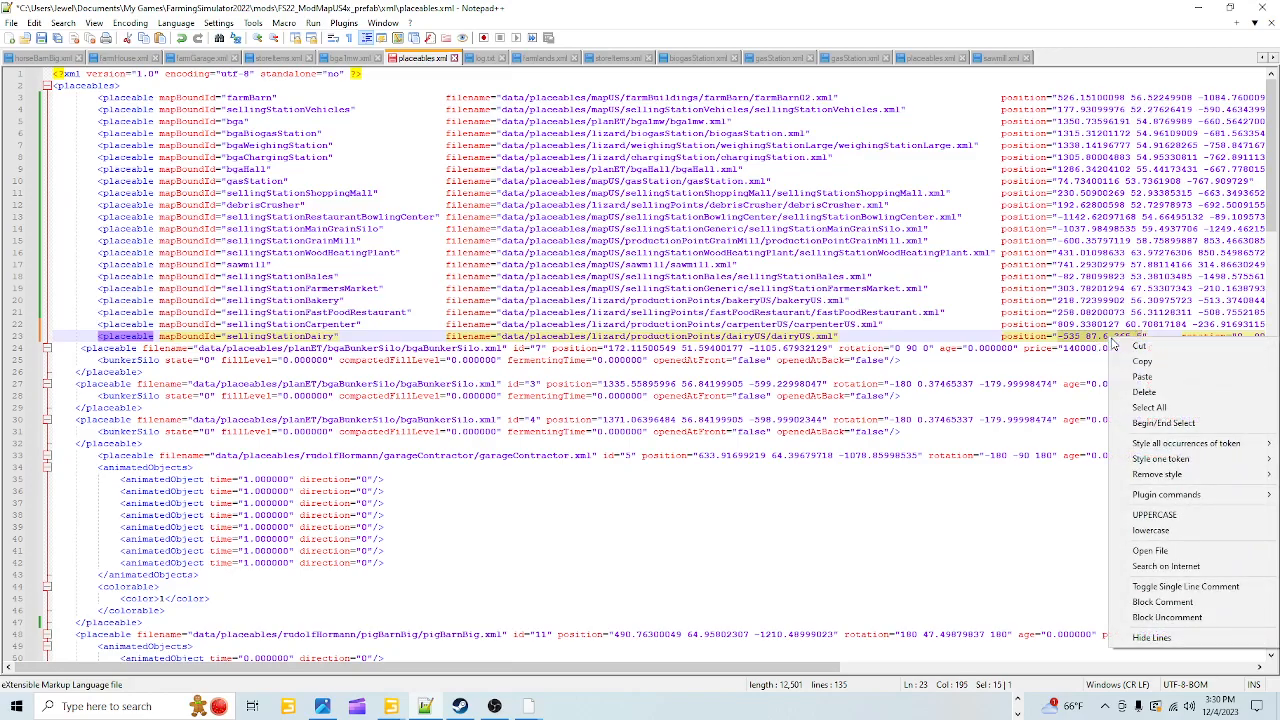
pyautogui.click(1142, 377)
# Copy dairyUS's rotation from GIANTS Editor, paste it as the sellingStationDairy rotation, 0 -90.00000763 0.00001366, and save placeables.xml
pyautogui.moveTo(795, 666); pyautogui.dragTo(1027, 666)
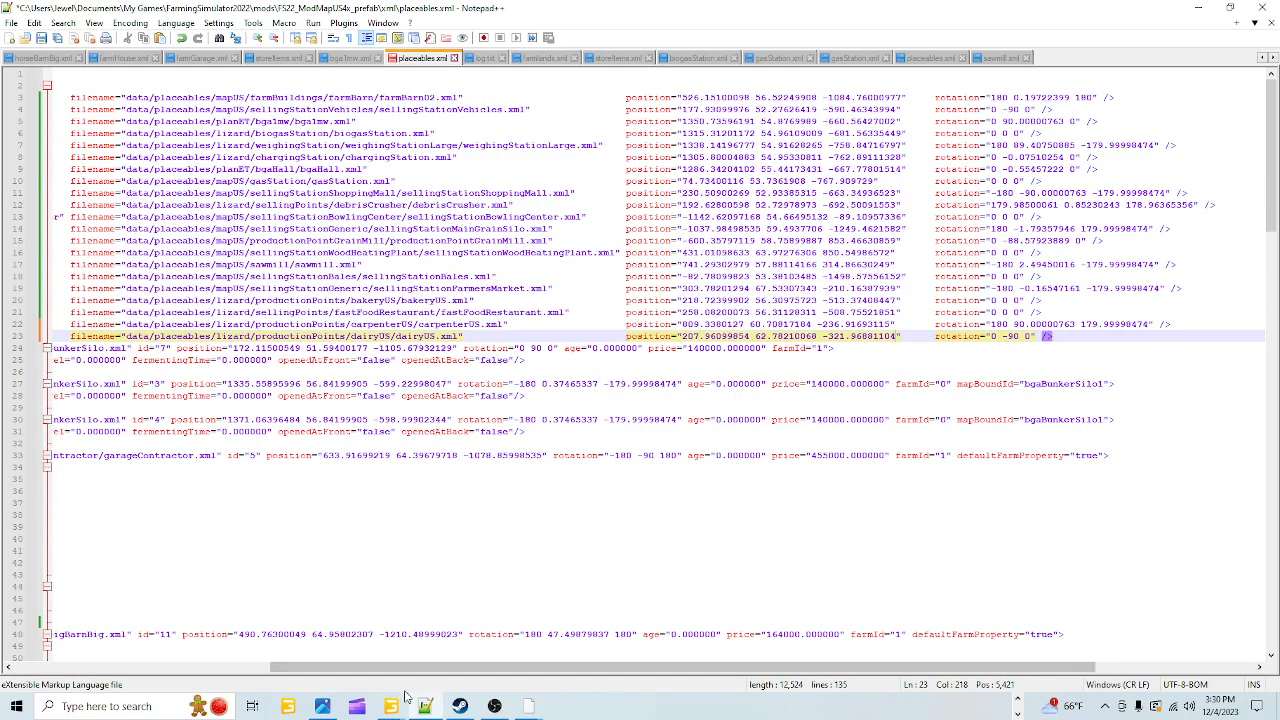
pyautogui.moveTo(357, 706)
pyautogui.click(324, 616)
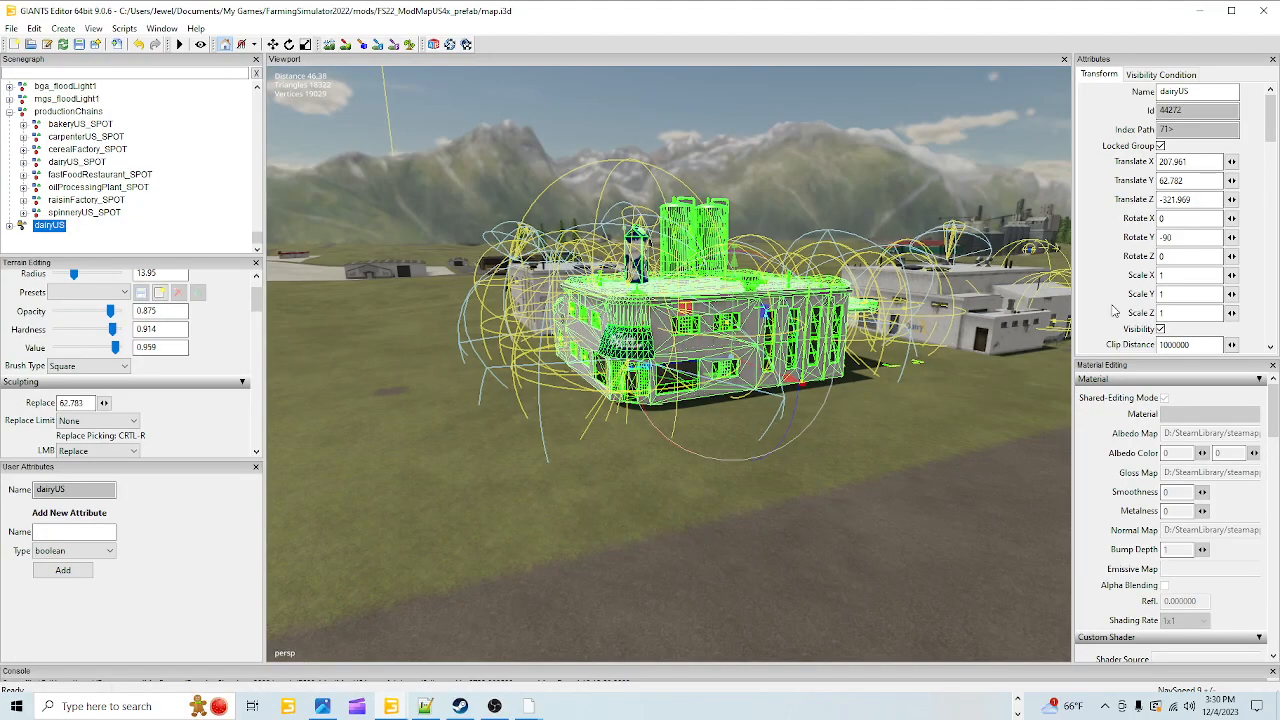
pyautogui.doubleClick(1174, 217)
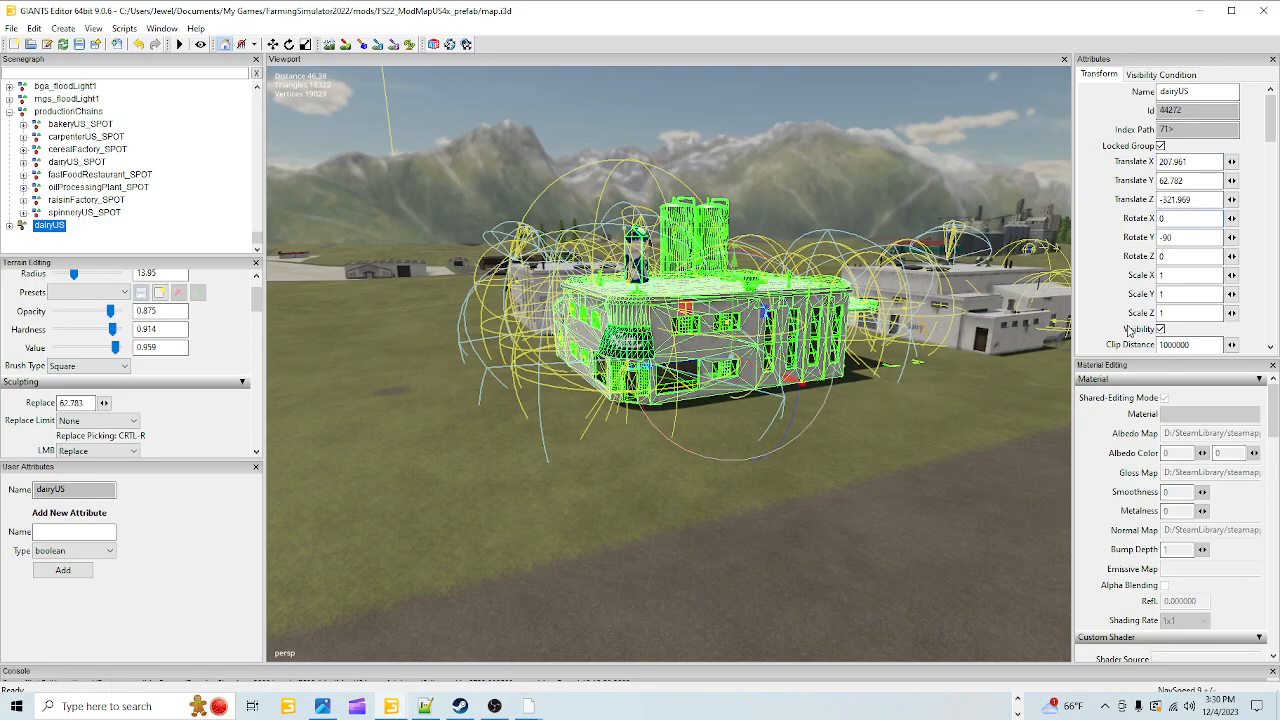
pyautogui.click(427, 707)
pyautogui.moveTo(991, 336); pyautogui.dragTo(1036, 341)
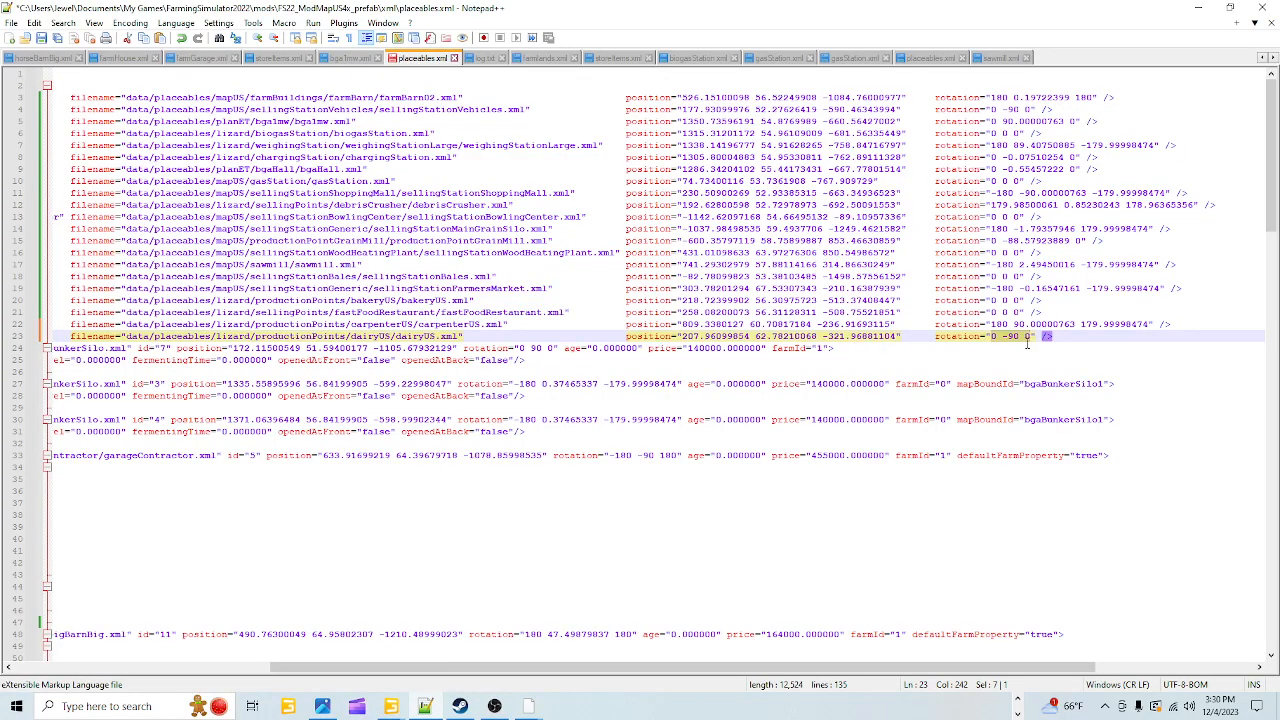
pyautogui.rightClick(1019, 341)
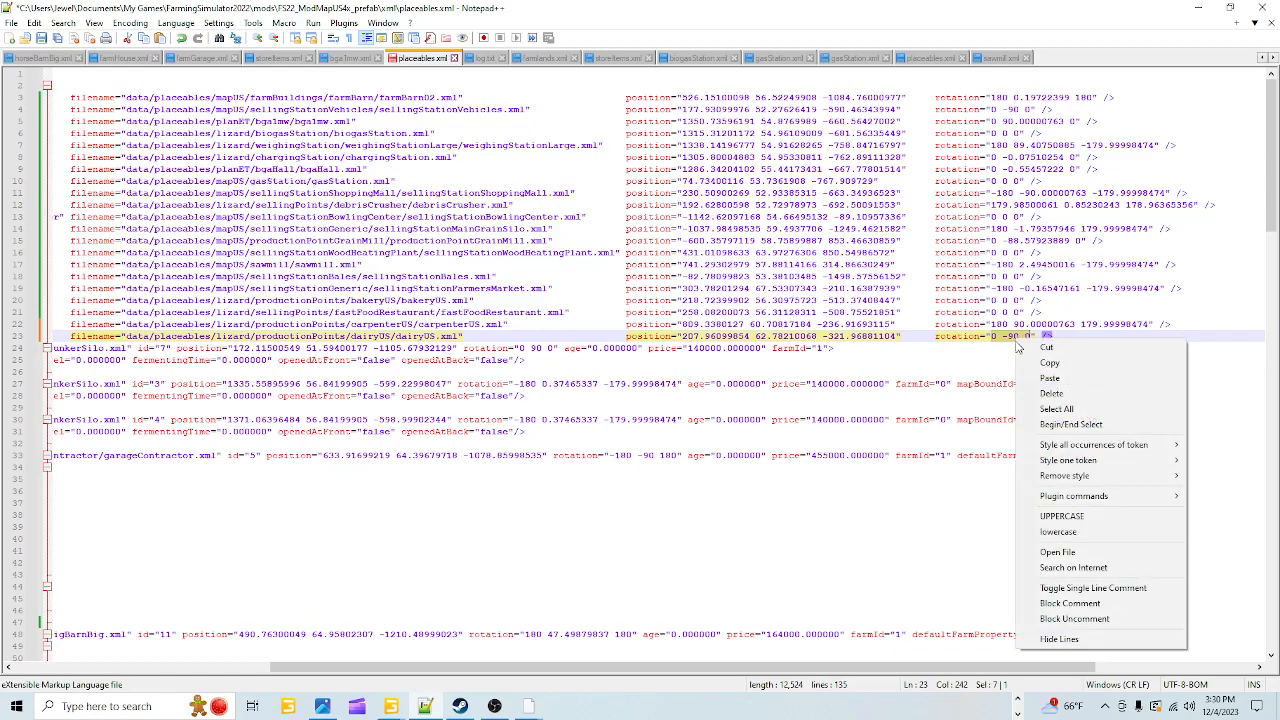
pyautogui.click(1047, 378)
pyautogui.click(41, 38)
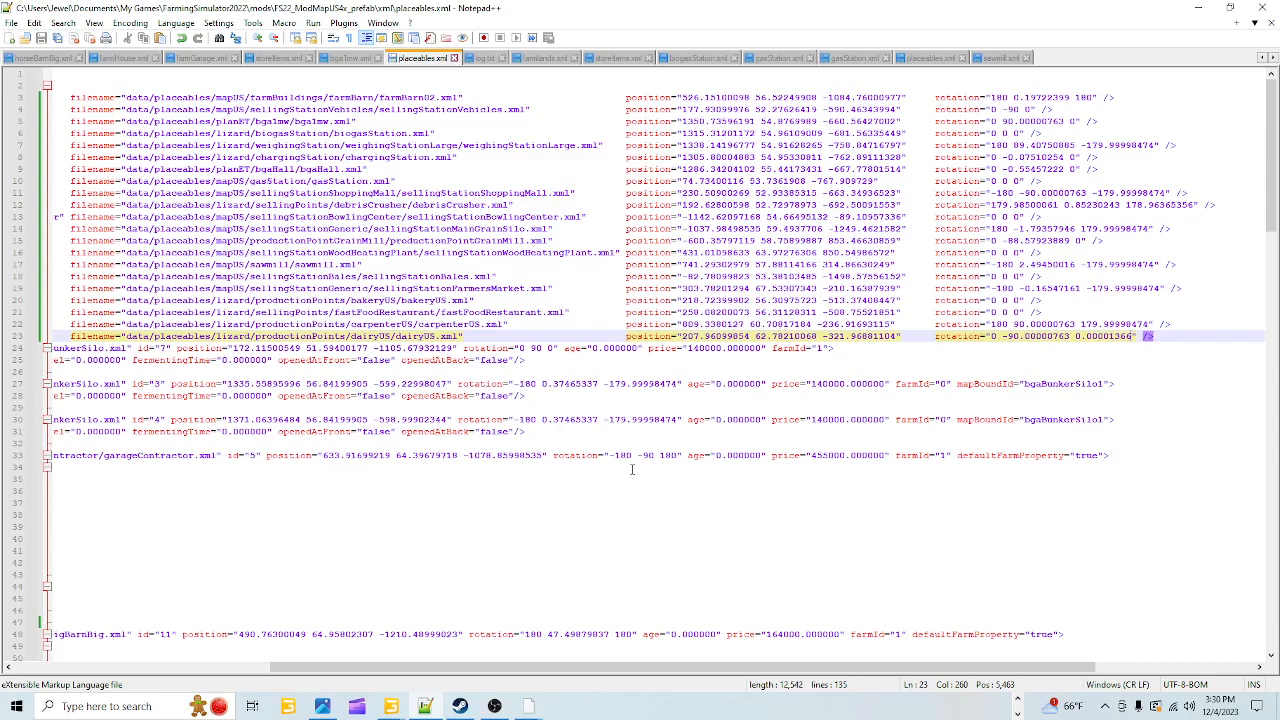
# In File Explorer, browse to the Farming Simulator 22 data folder on New Volume (D:) under SteamLibrary/steamapps/common
pyautogui.click(1019, 700)
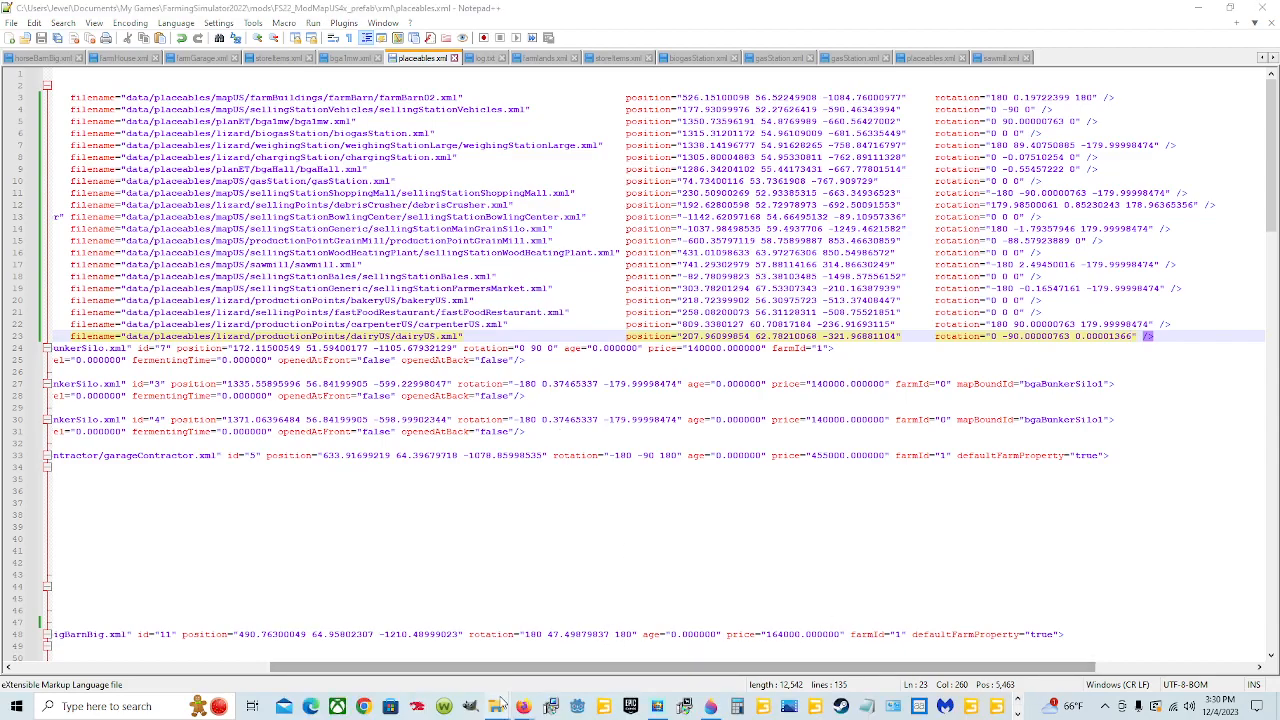
pyautogui.moveTo(496, 706)
pyautogui.click(396, 640)
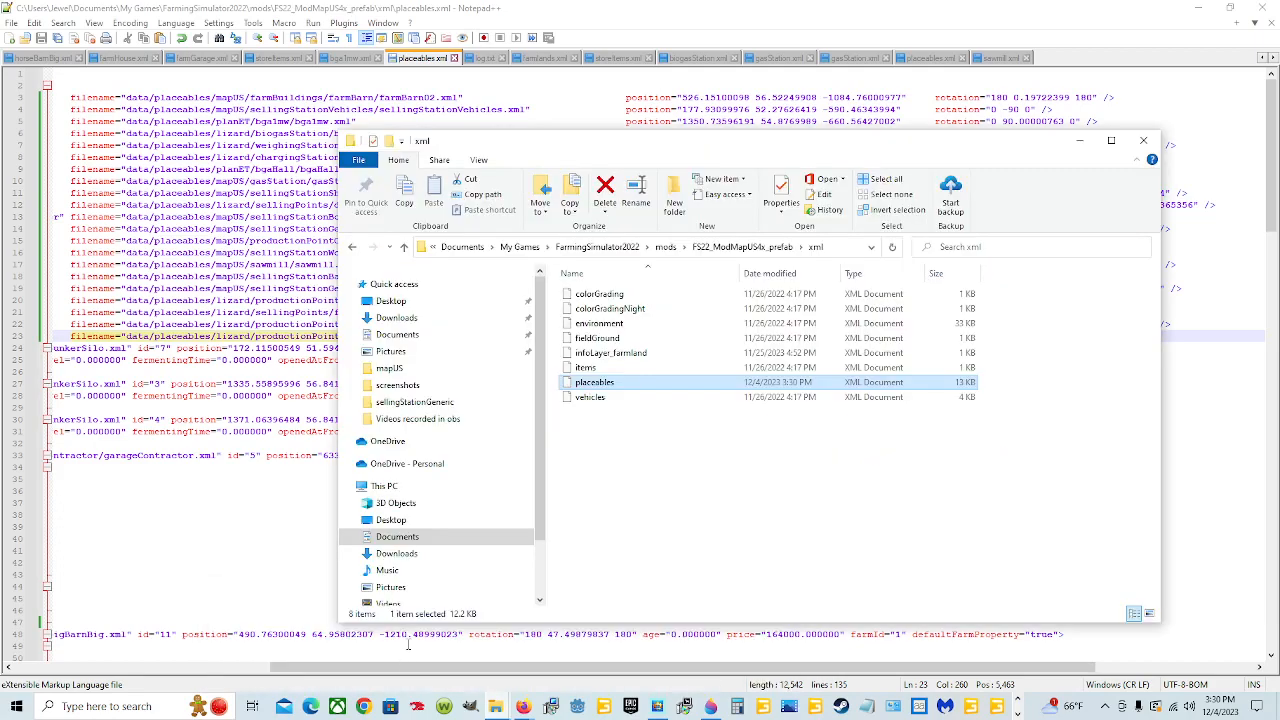
pyautogui.scroll(-2, 440, 560)
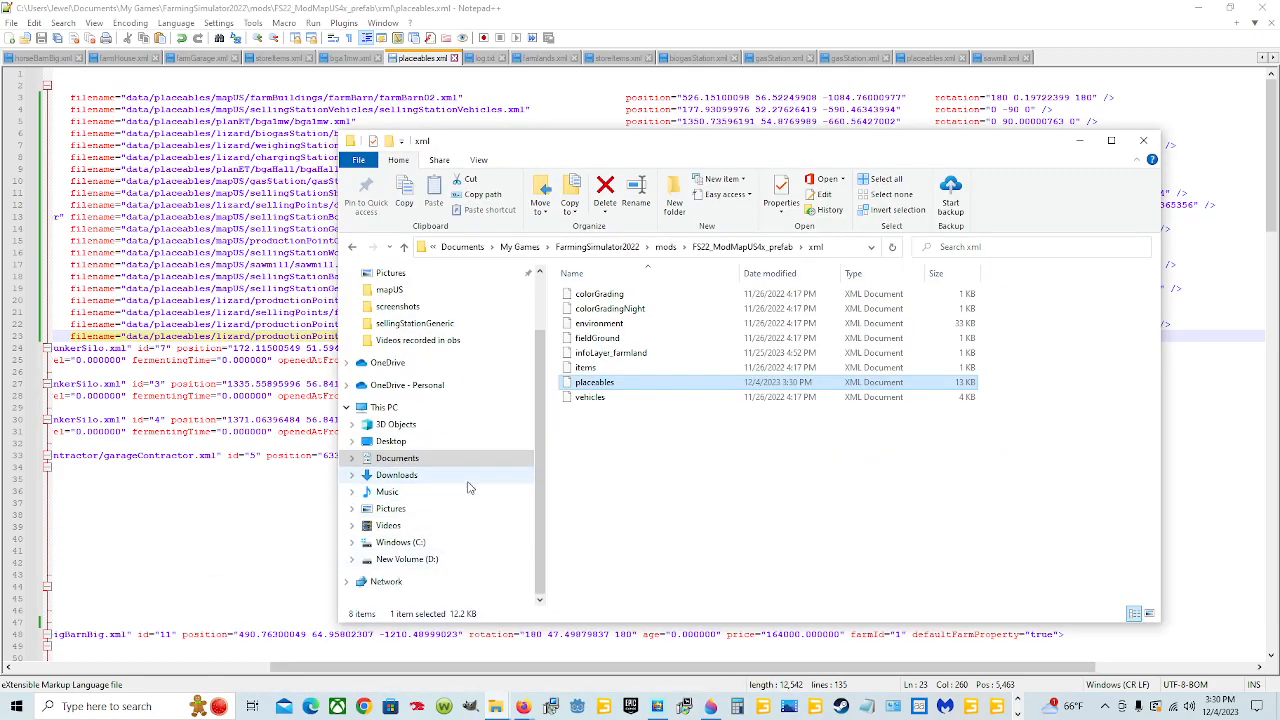
pyautogui.click(455, 559)
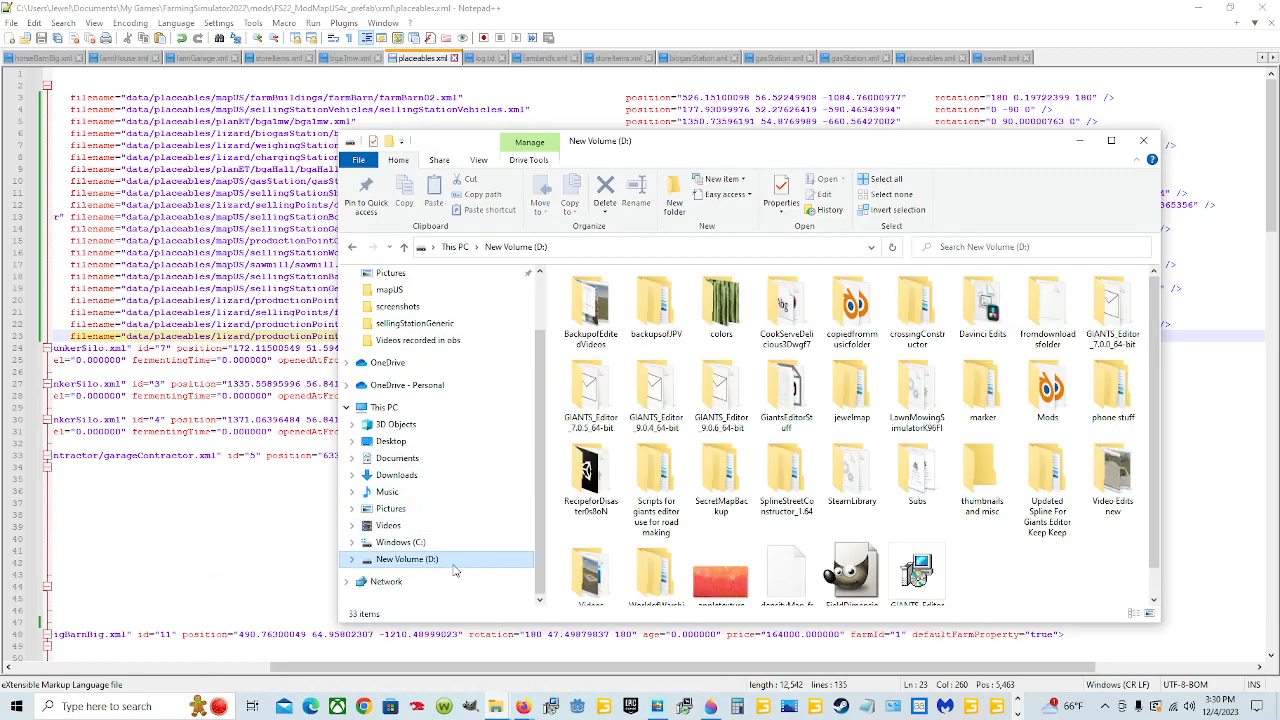
pyautogui.doubleClick(858, 486)
pyautogui.doubleClick(610, 294)
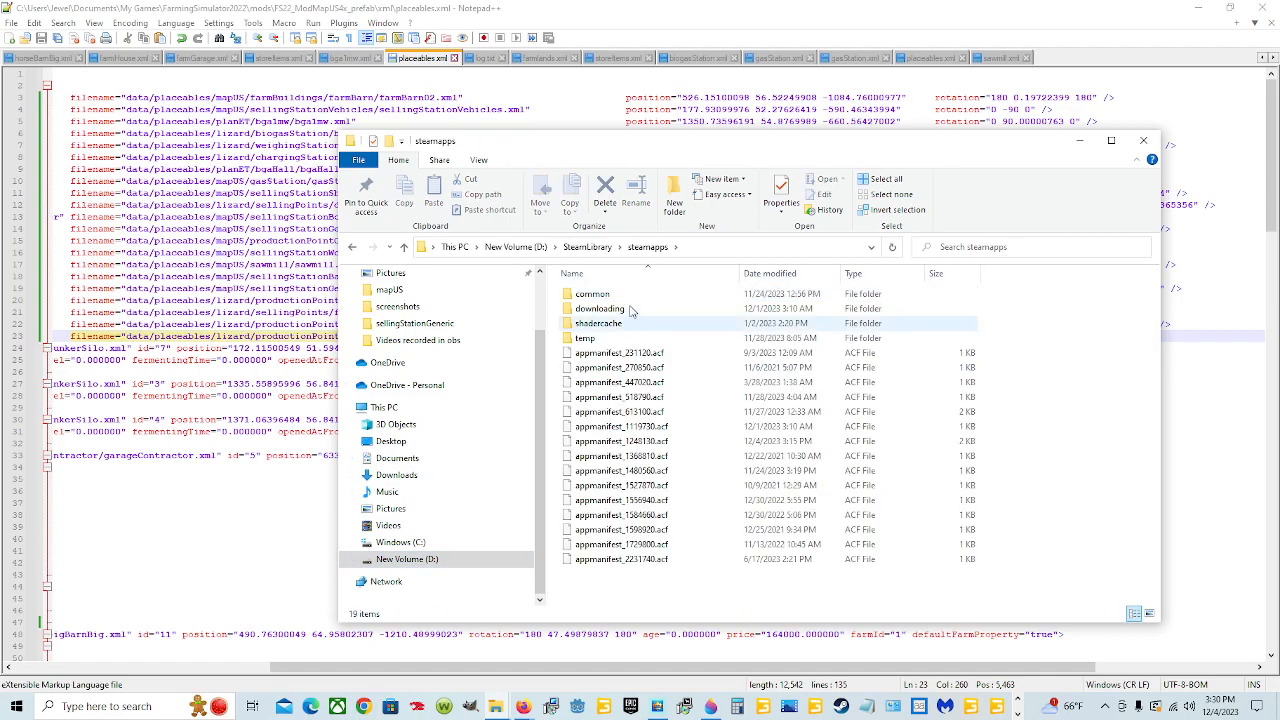
pyautogui.doubleClick(600, 294)
pyautogui.doubleClick(640, 397)
pyautogui.doubleClick(610, 294)
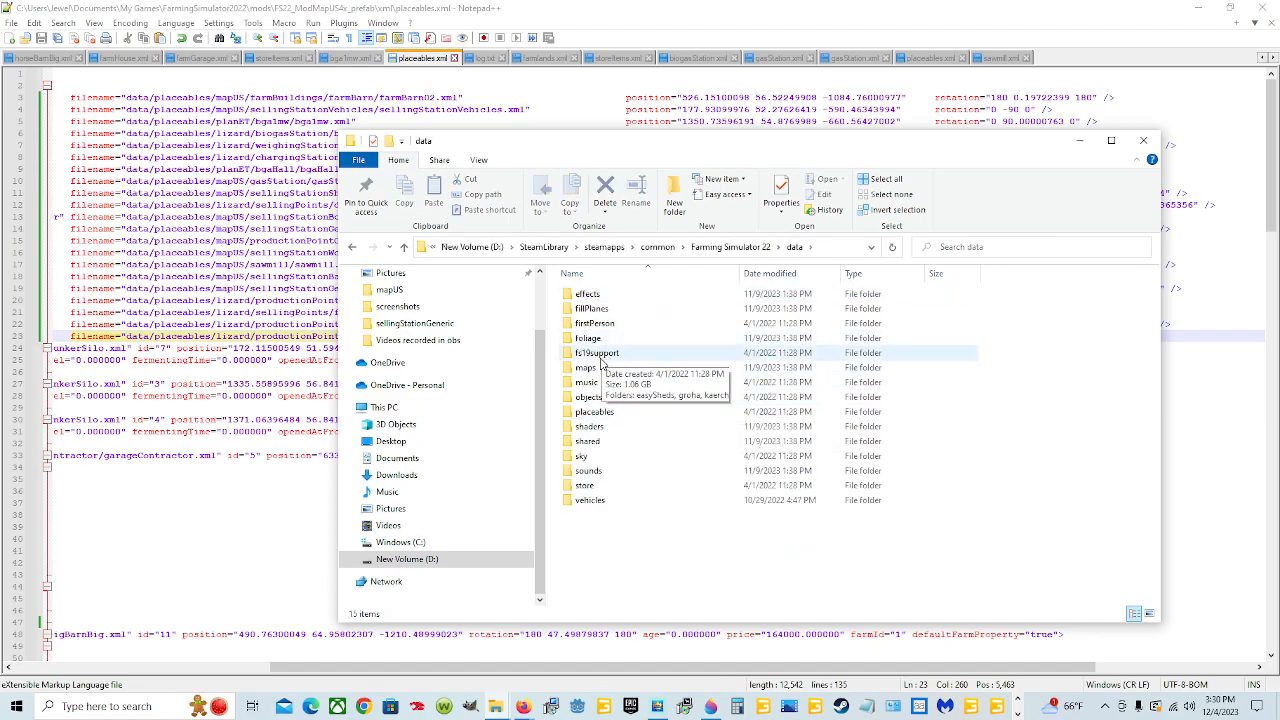
# Open storeItems.xml from the base game's maps/mapUS folder in Notepad++
pyautogui.doubleClick(607, 367)
pyautogui.doubleClick(592, 323)
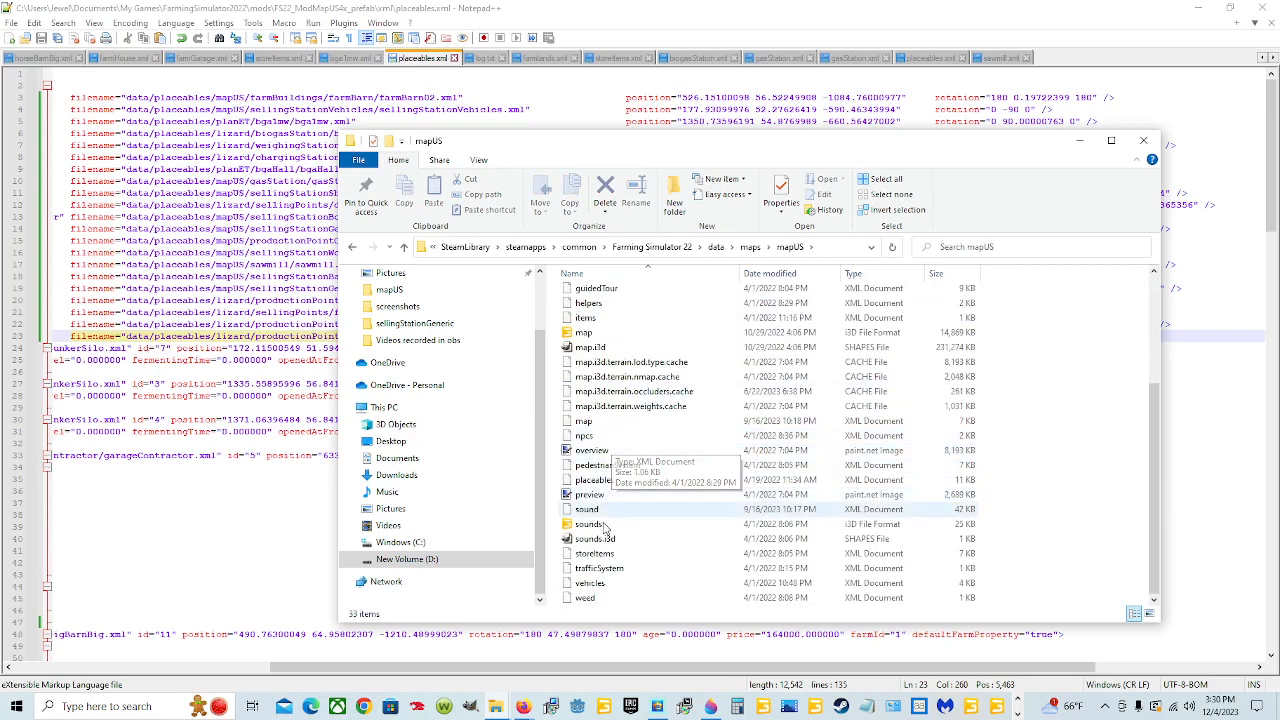
pyautogui.rightClick(600, 556)
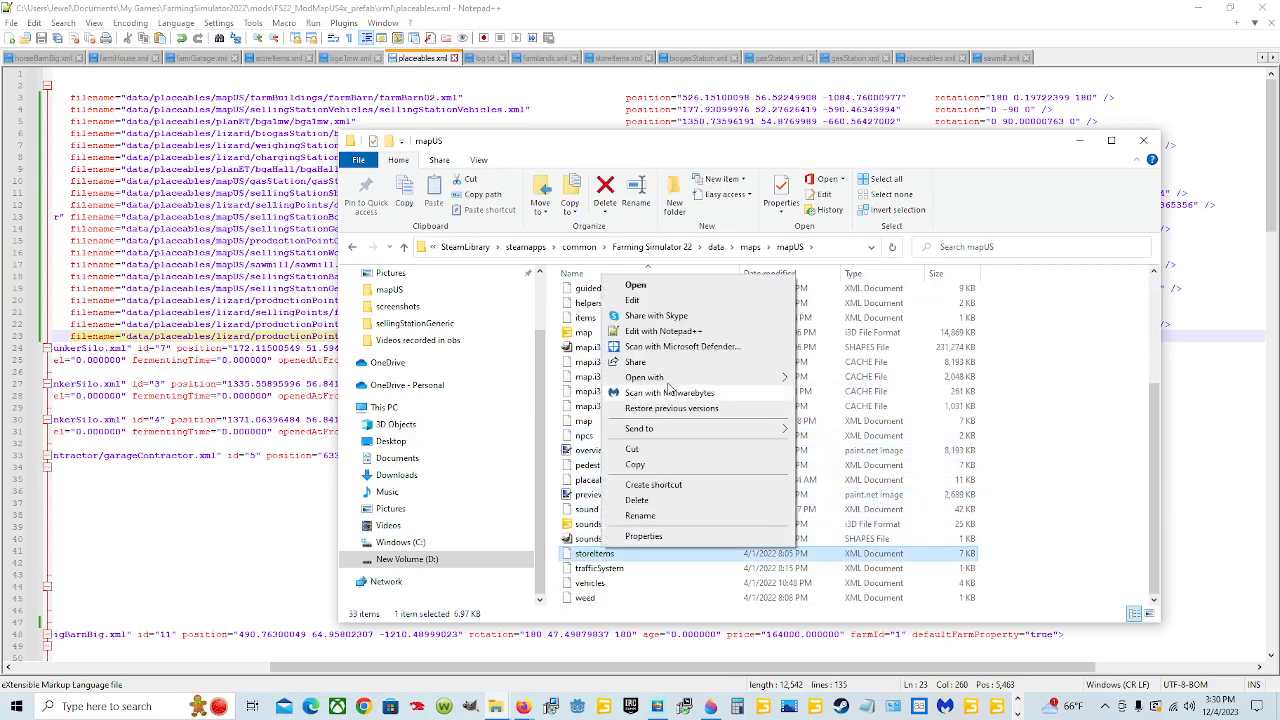
pyautogui.click(660, 331)
# Examine the storeItem entries in mapUS's storeItems.xml for placeables the map relies on, and close the file
pyautogui.scroll(-7, 529, 370)
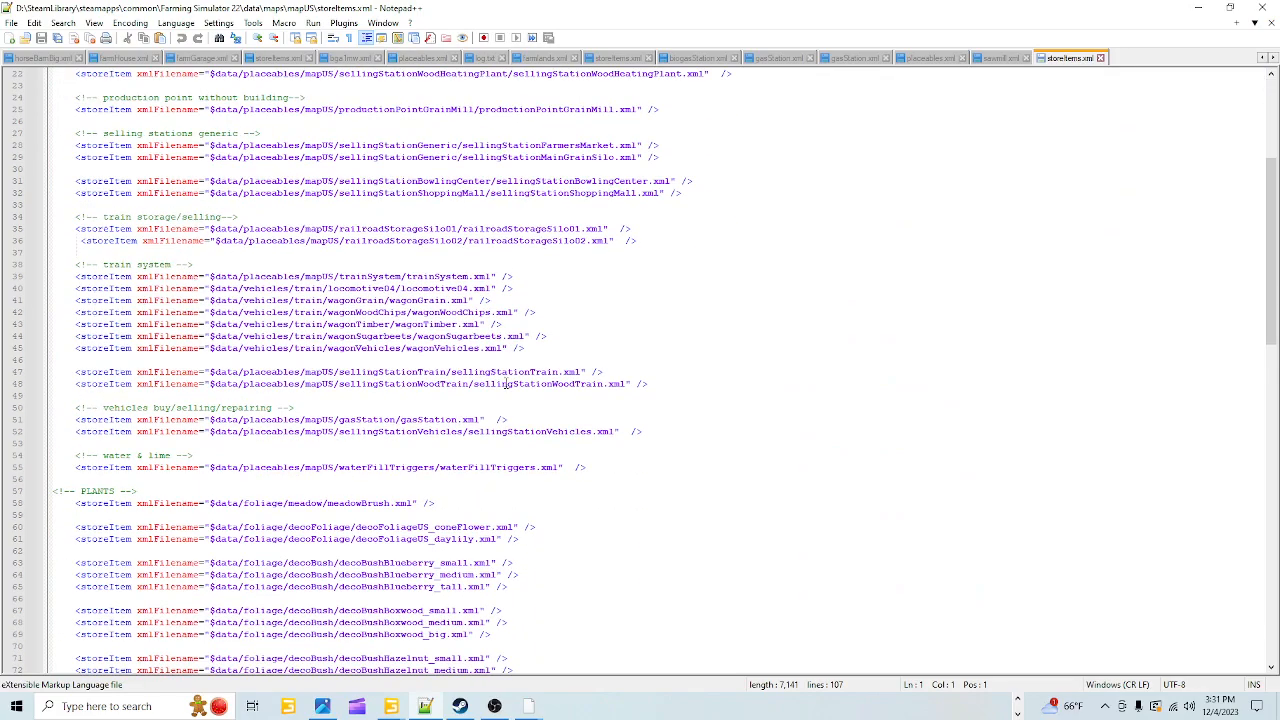
pyautogui.scroll(-6, 506, 384)
pyautogui.scroll(-5, 432, 375)
pyautogui.scroll(10, 425, 380)
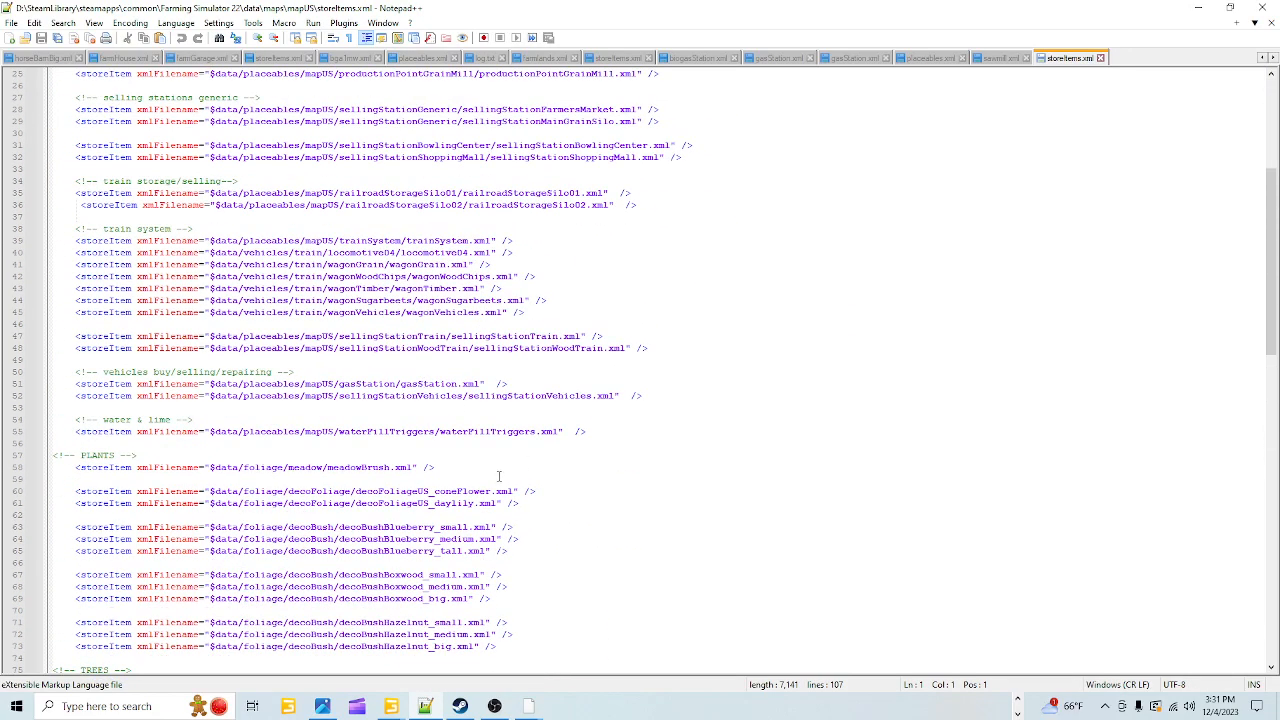
pyautogui.scroll(1, 509, 451)
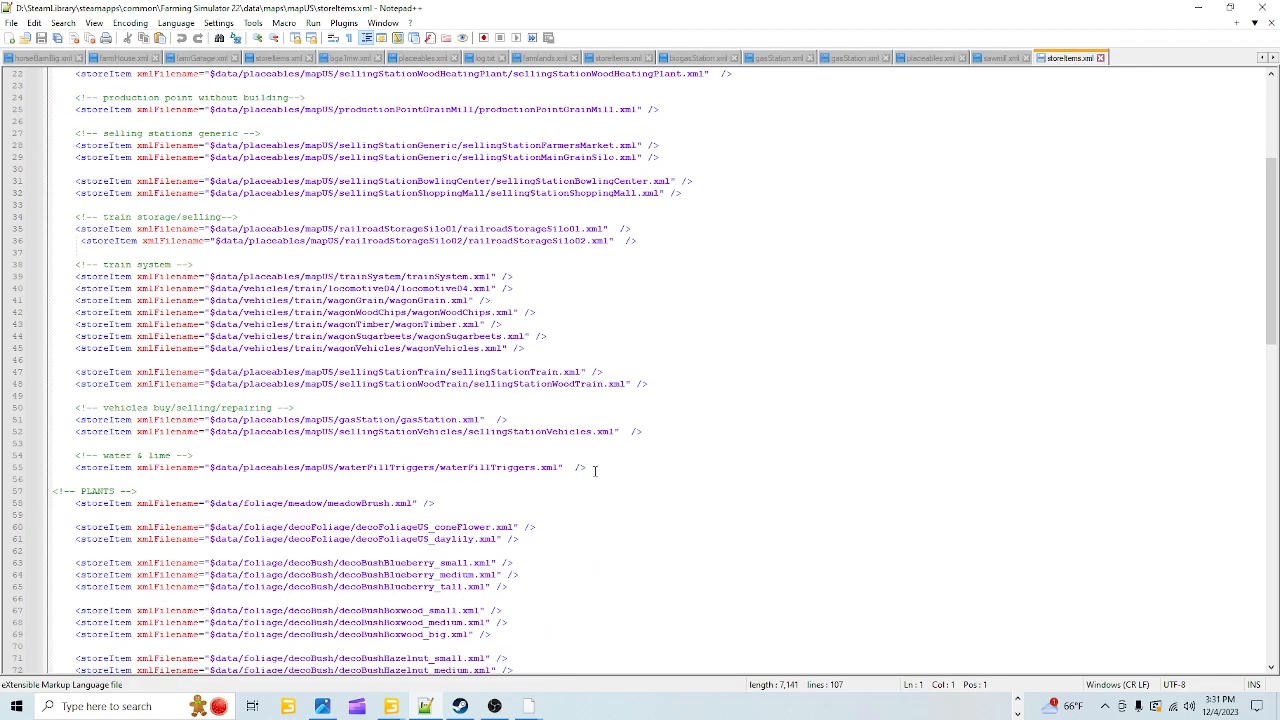
pyautogui.scroll(2, 573, 459)
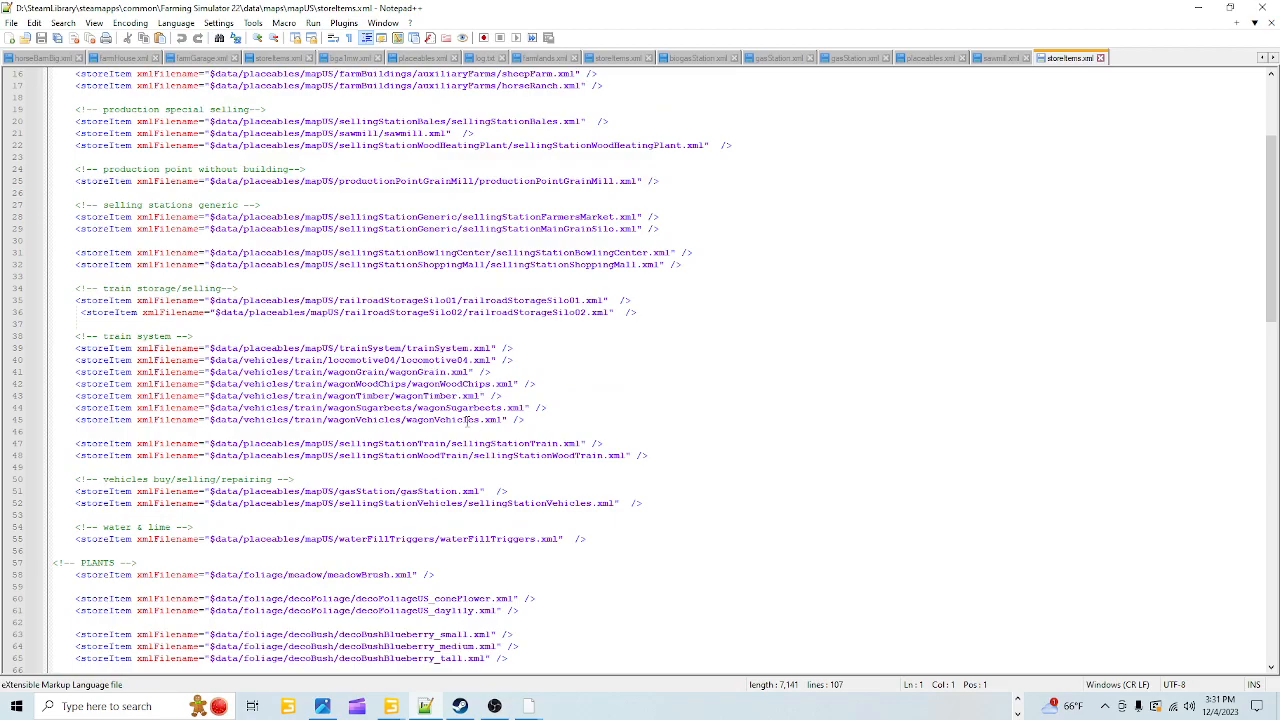
pyautogui.scroll(2, 560, 540)
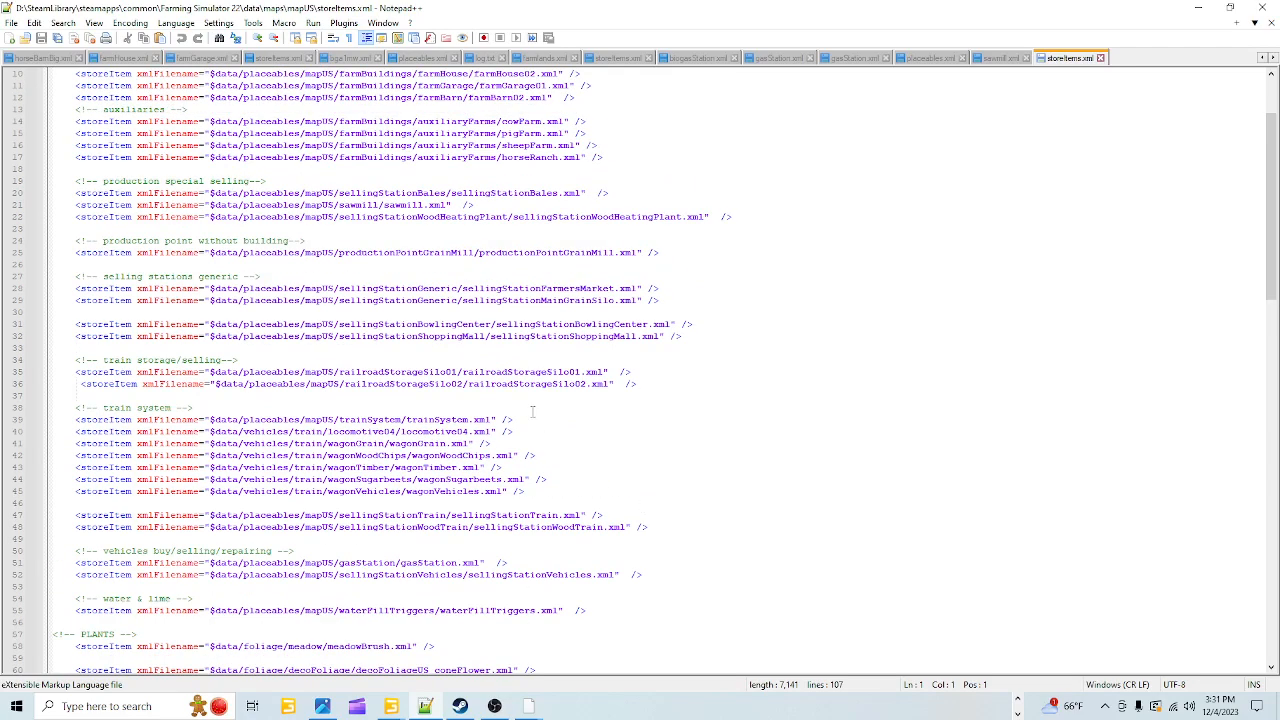
pyautogui.scroll(3, 560, 298)
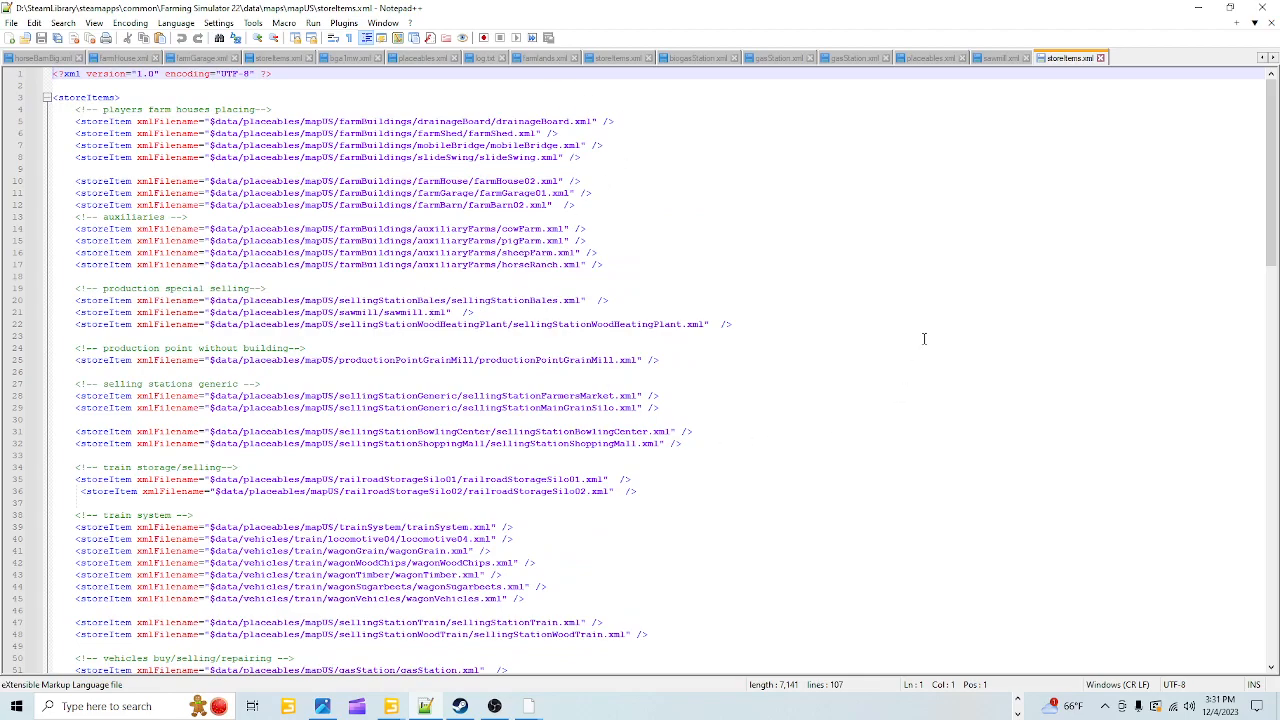
pyautogui.click(1100, 58)
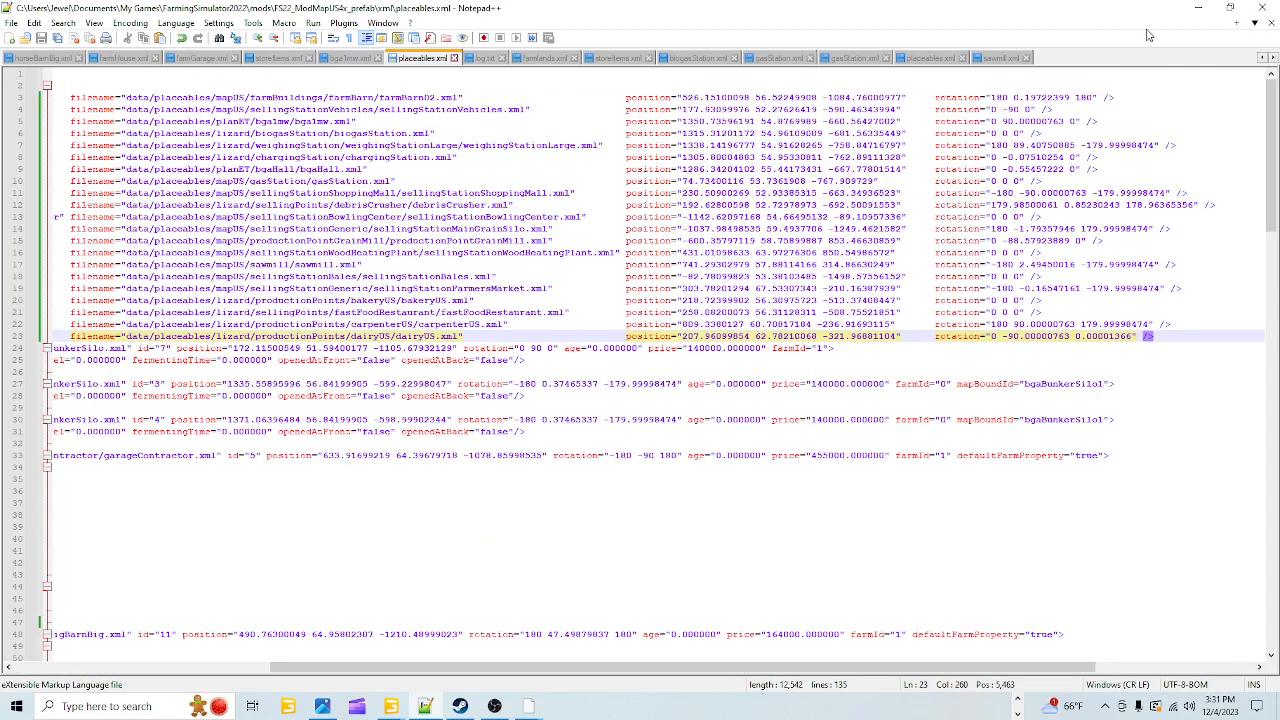
# In GIANTS Editor, move careerStartPoint onto the grass in front of the dairy at about 183.7, 62.8, -307.6 and rotate it about its vertical axis
pyautogui.click(1195, 7)
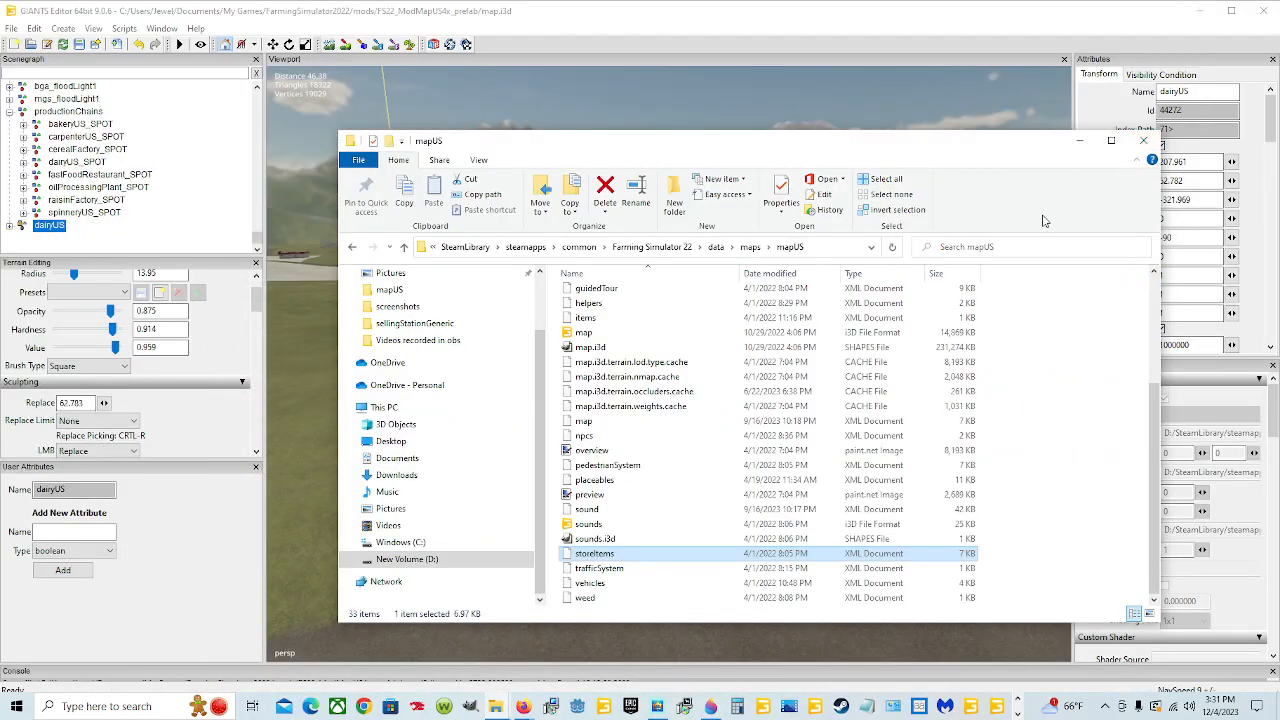
pyautogui.click(766, 33)
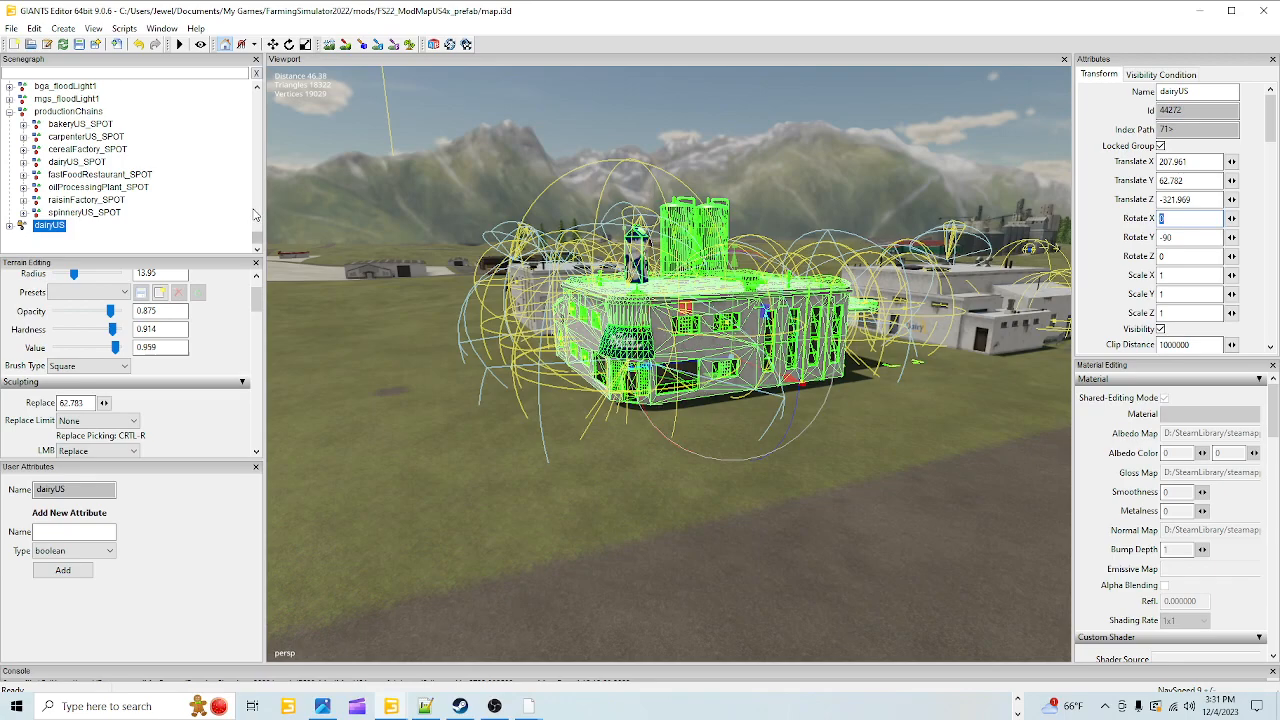
pyautogui.moveTo(257, 239); pyautogui.dragTo(262, 75)
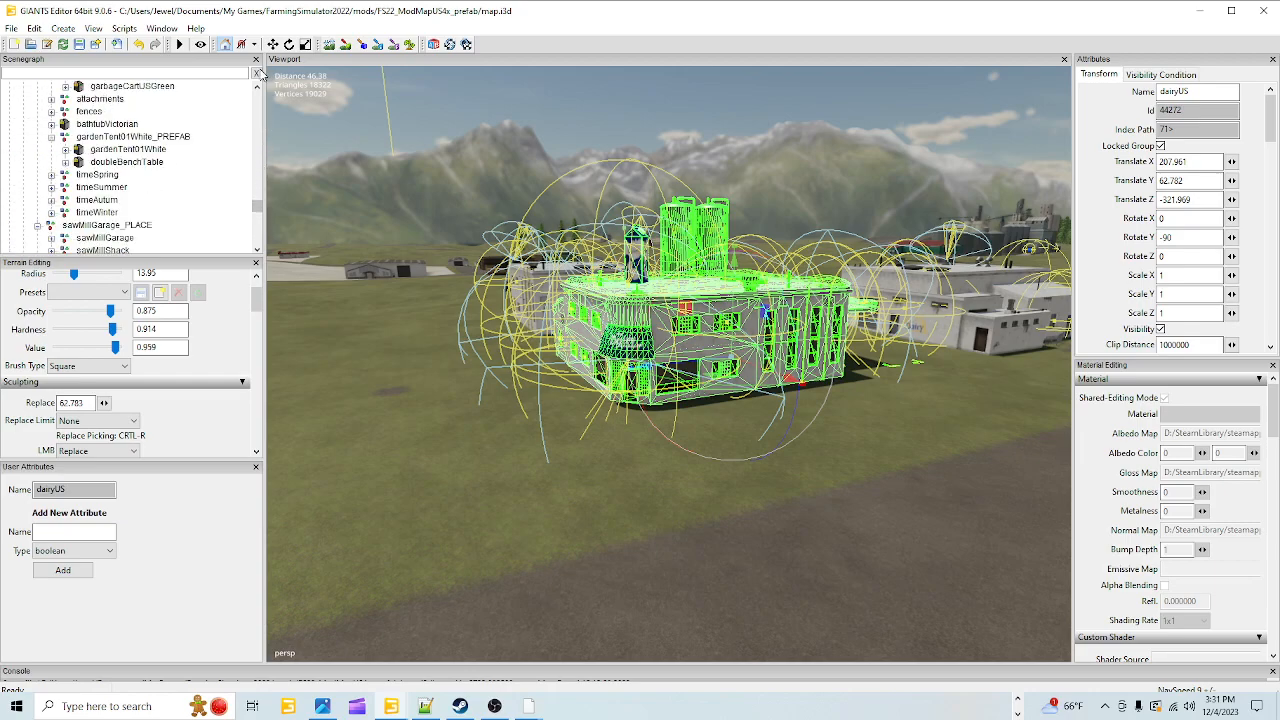
pyautogui.moveTo(260, 209); pyautogui.dragTo(257, 88)
pyautogui.click(78, 125)
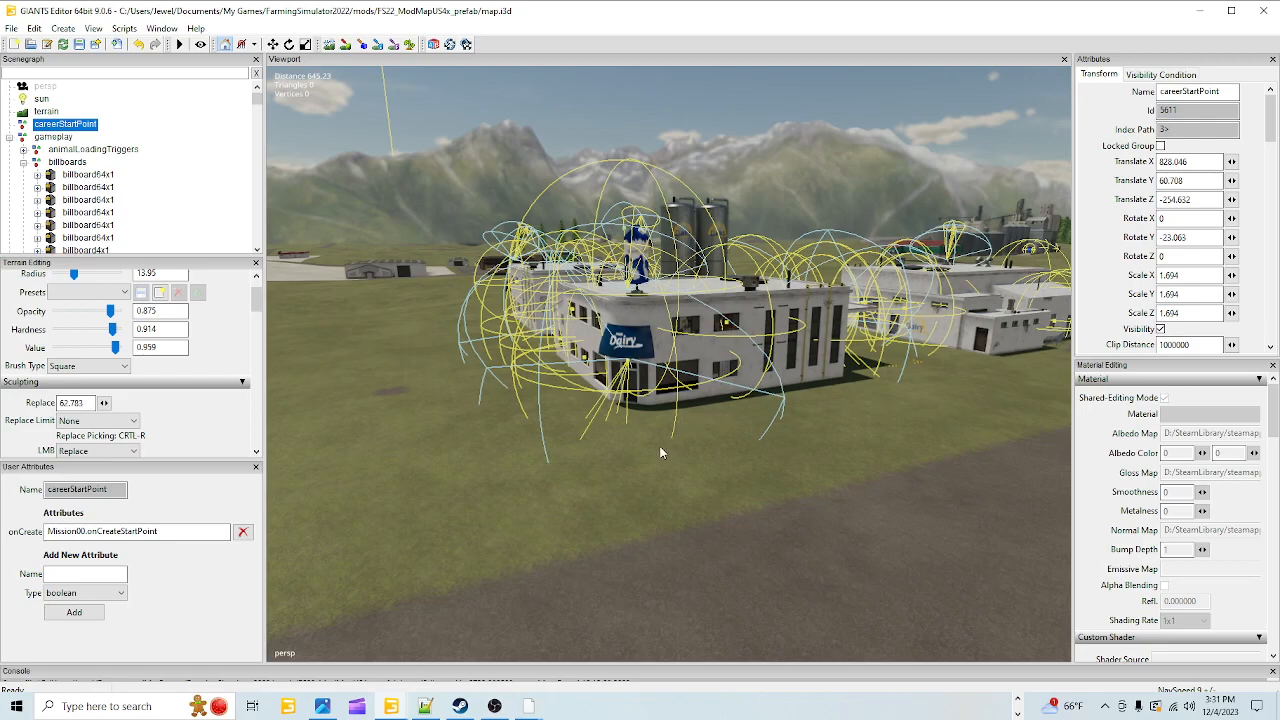
pyautogui.hotkey('ctrl', 'b')
pyautogui.click(445, 472)
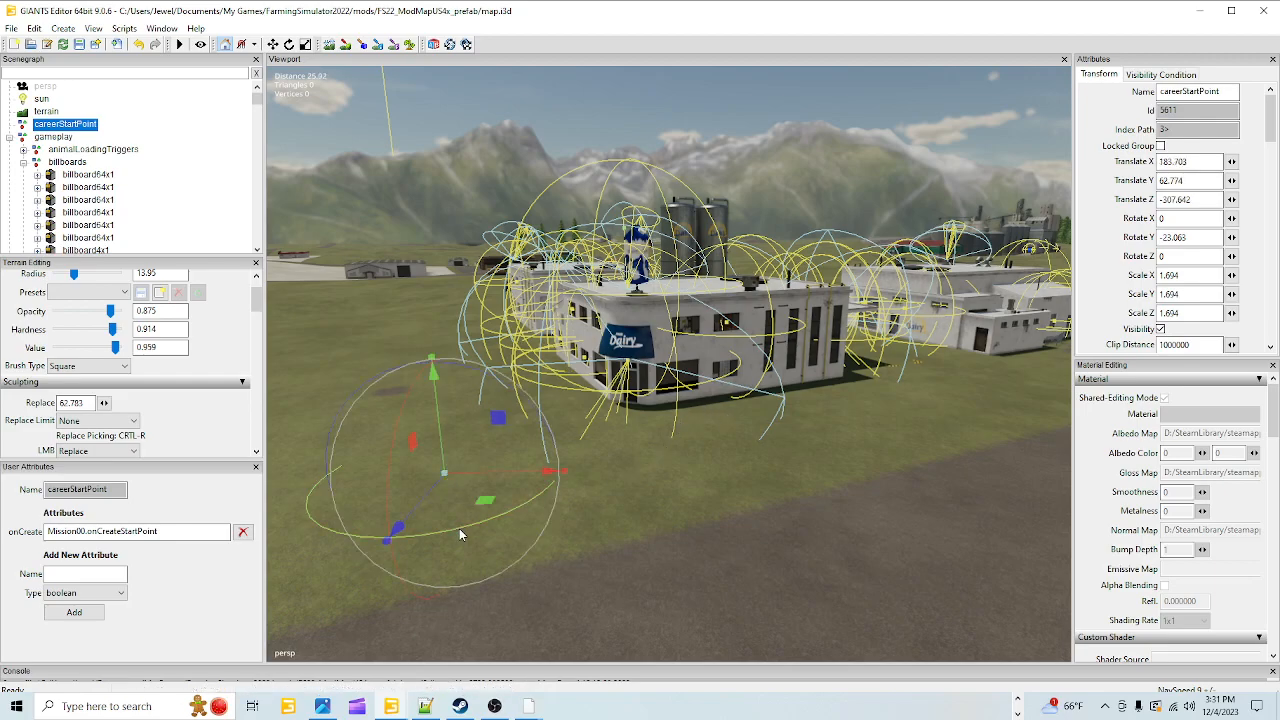
pyautogui.moveTo(631, 397); pyautogui.dragTo(522, 419)
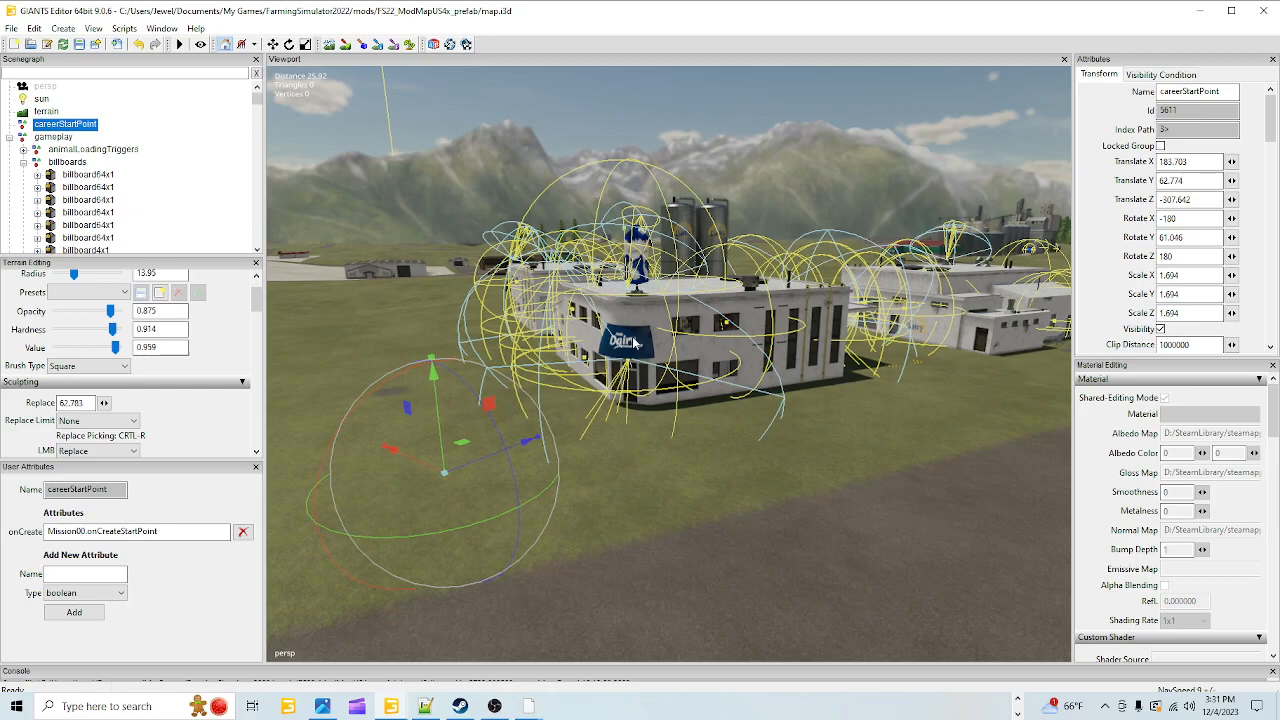
# Collapse the productionChains and placeholders groups in the scenegraph and move dairyUS into placeholders
pyautogui.moveTo(257, 99); pyautogui.dragTo(85, 223)
pyautogui.click(60, 215)
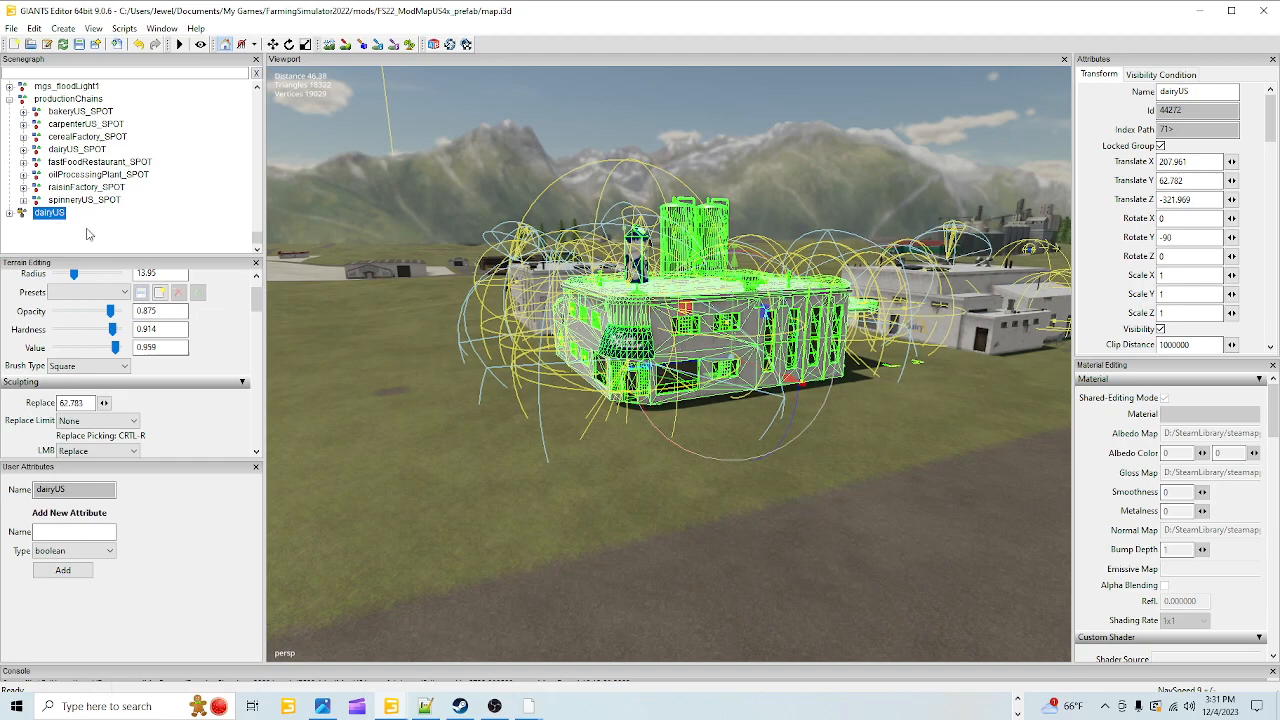
pyautogui.click(9, 99)
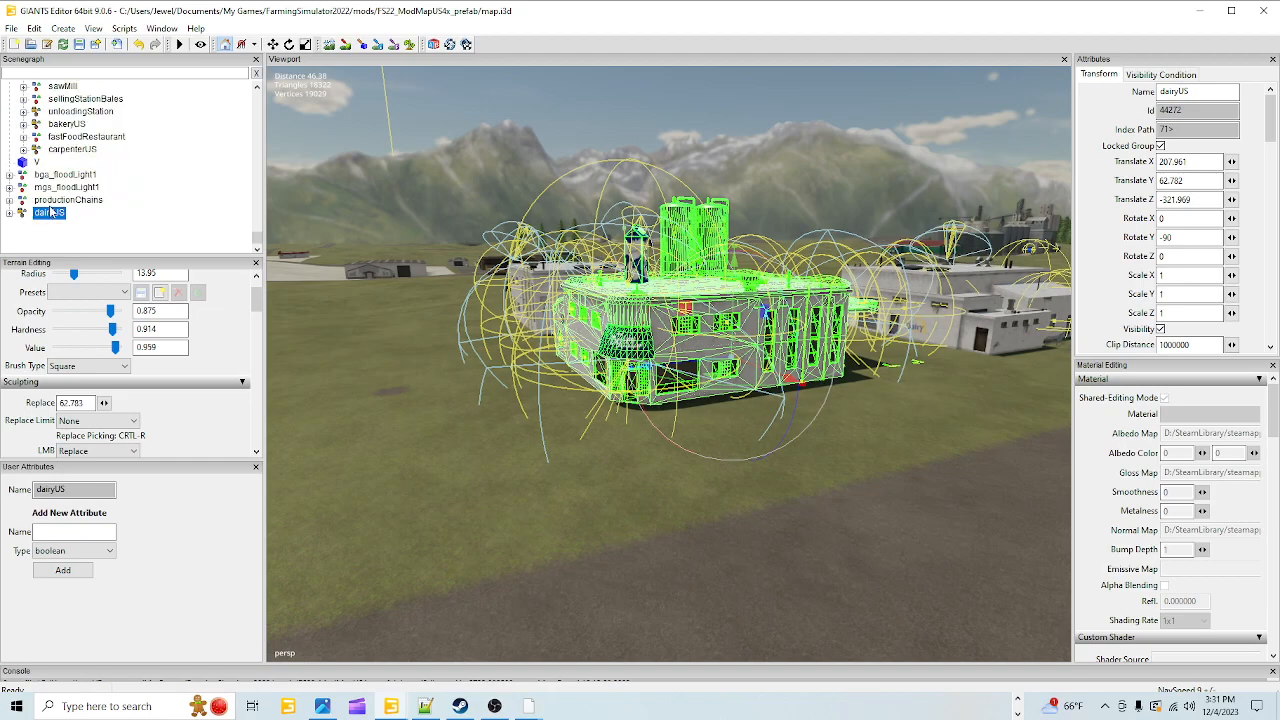
pyautogui.scroll(10, 48, 213)
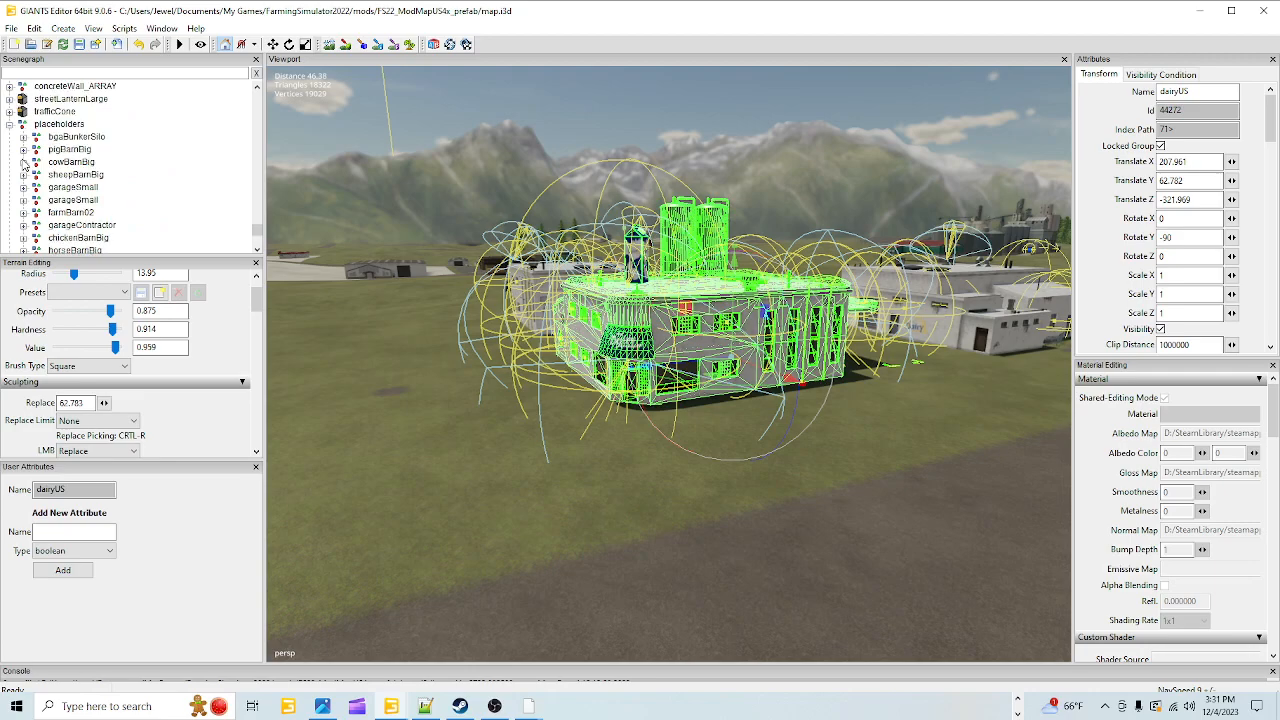
pyautogui.click(9, 124)
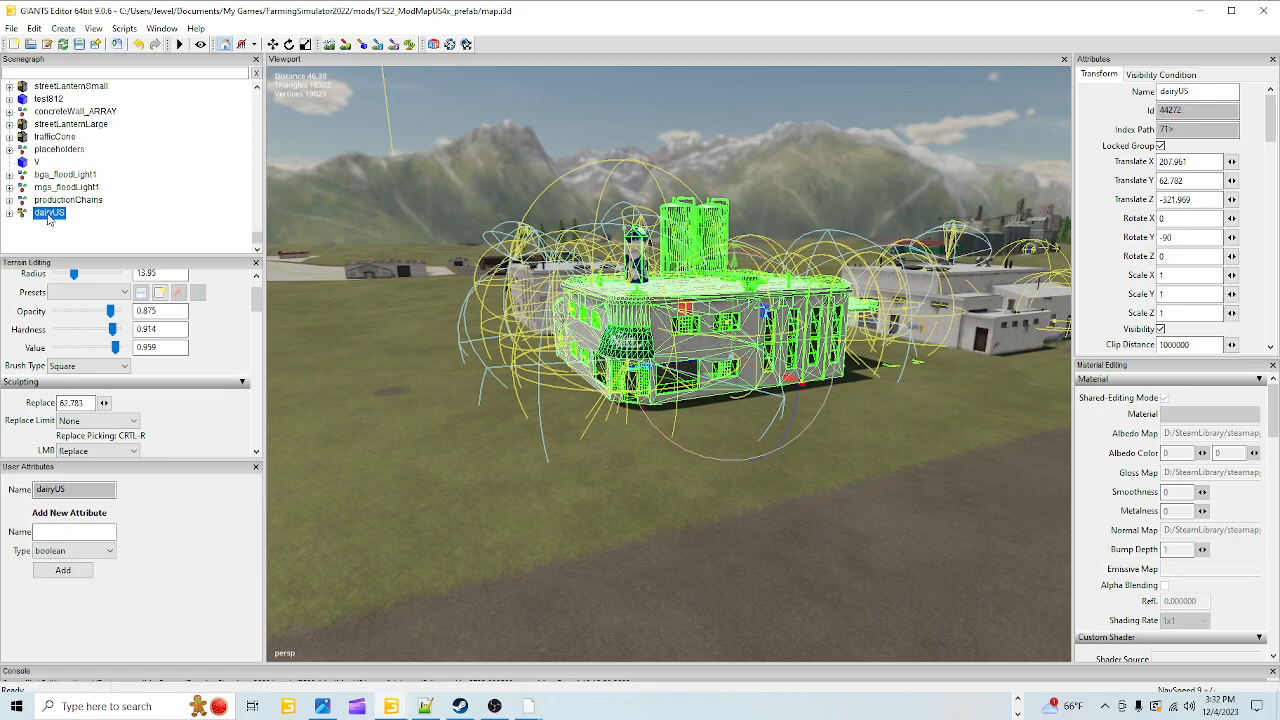
pyautogui.click(60, 175)
pyautogui.click(59, 151)
pyautogui.moveTo(62, 149); pyautogui.dragTo(60, 149)
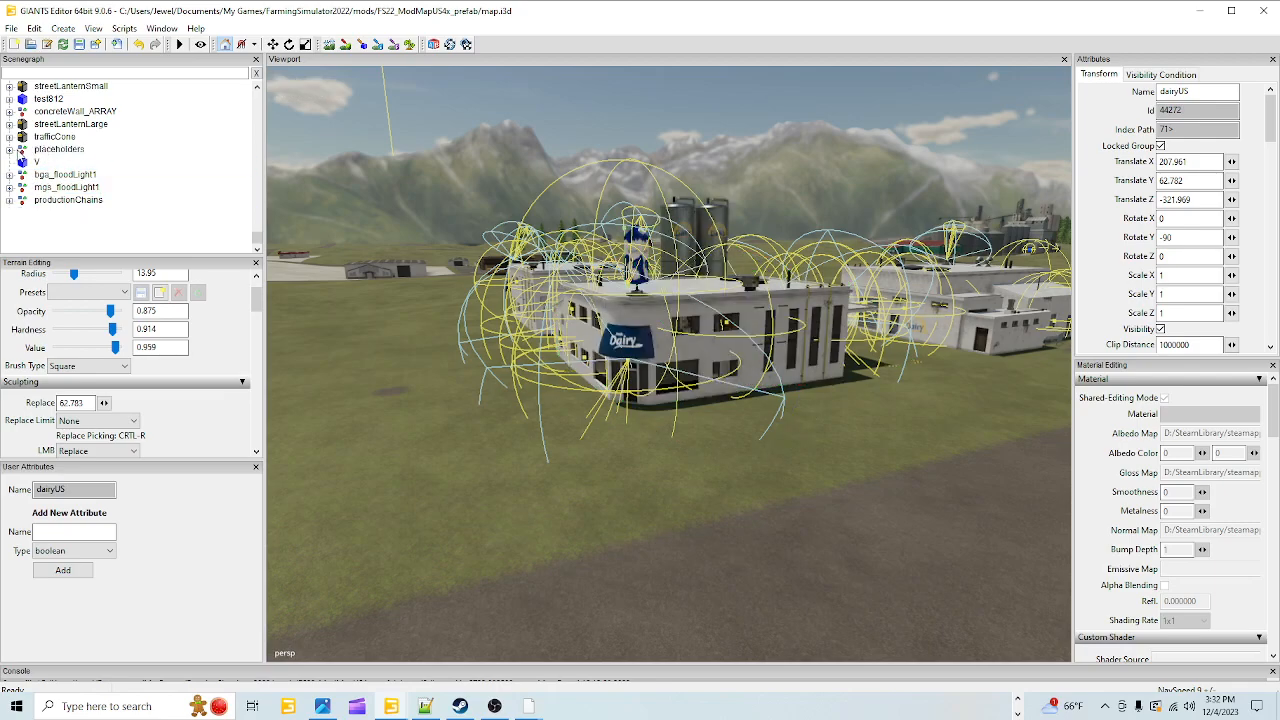
# Check dairyUS inside the expanded placeholders group and box-select the dairy building in the viewport
pyautogui.click(8, 149)
pyautogui.scroll(-5, 96, 183)
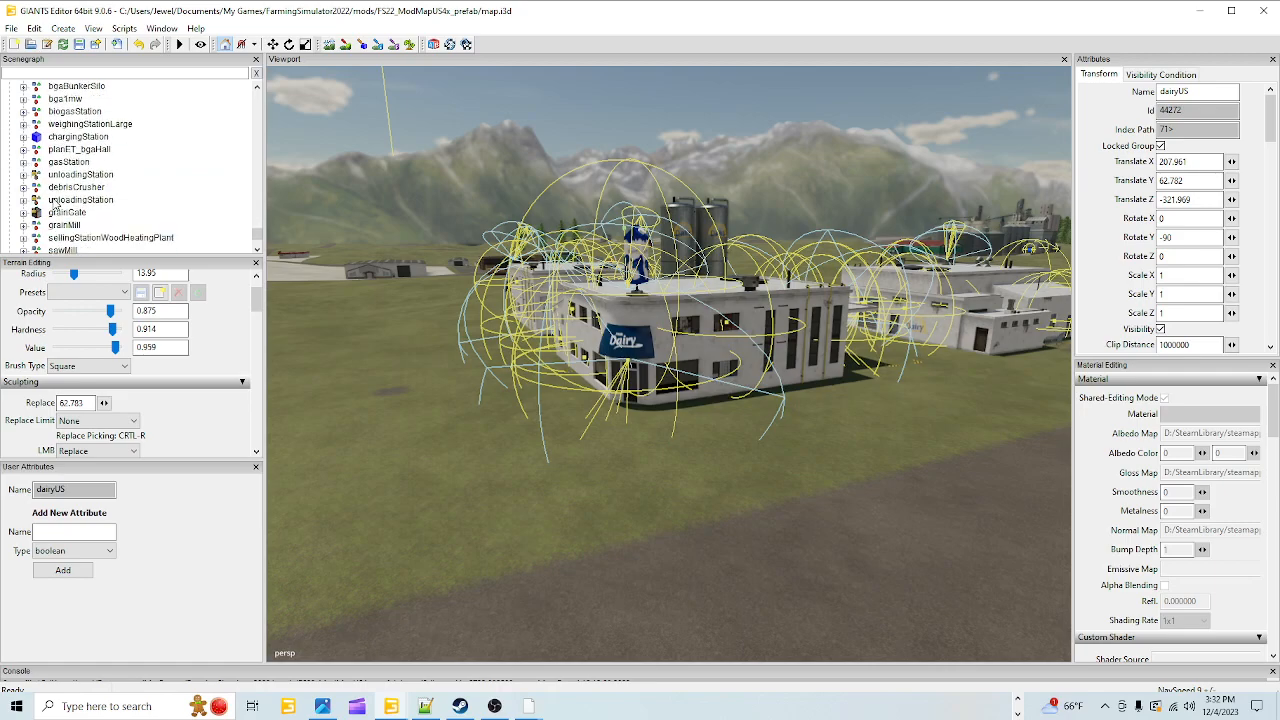
pyautogui.scroll(-3, 96, 183)
pyautogui.click(62, 162)
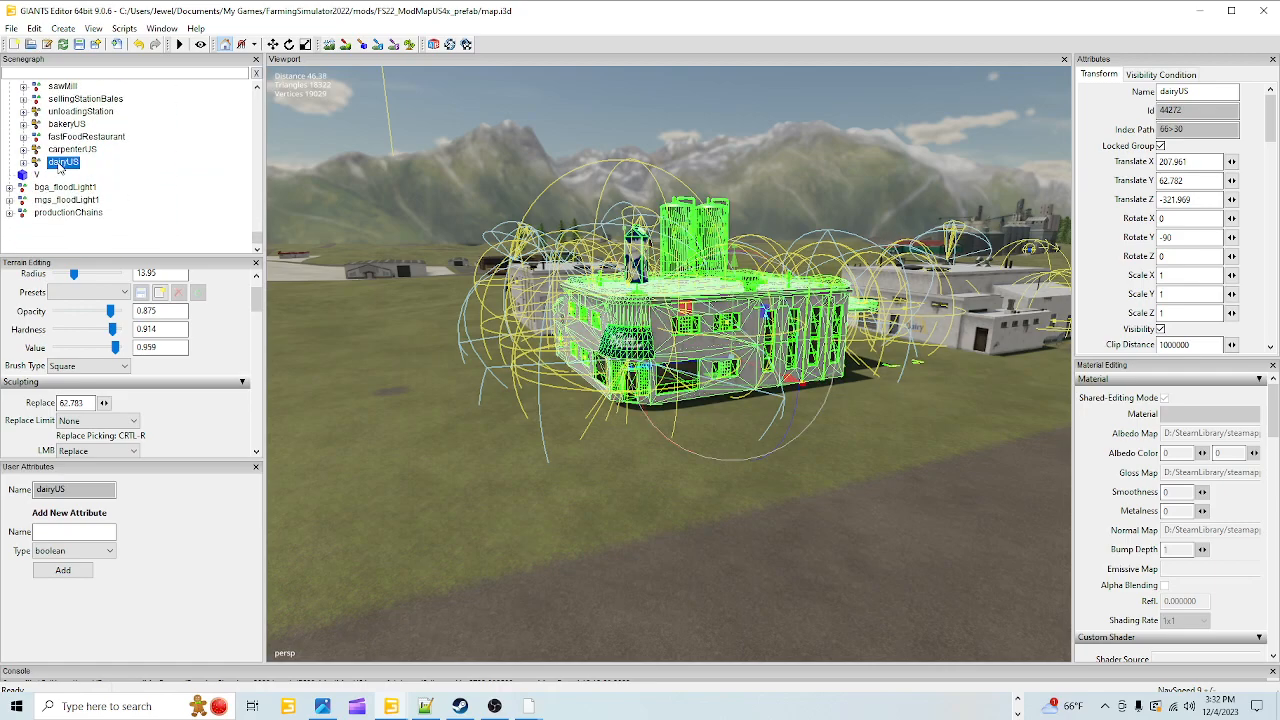
pyautogui.moveTo(700, 341); pyautogui.dragTo(658, 171)
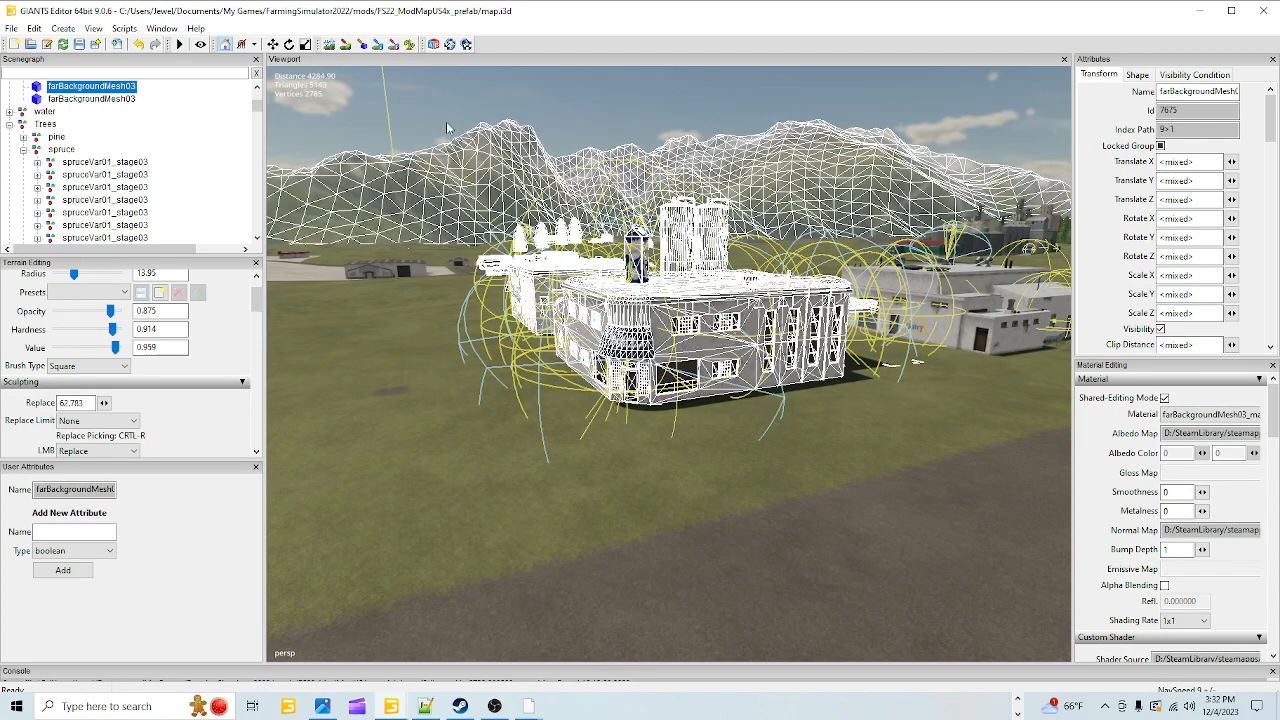
# Clear the viewport selection and look through the scenegraph groups for the dairyUS placeable
pyautogui.click(213, 160)
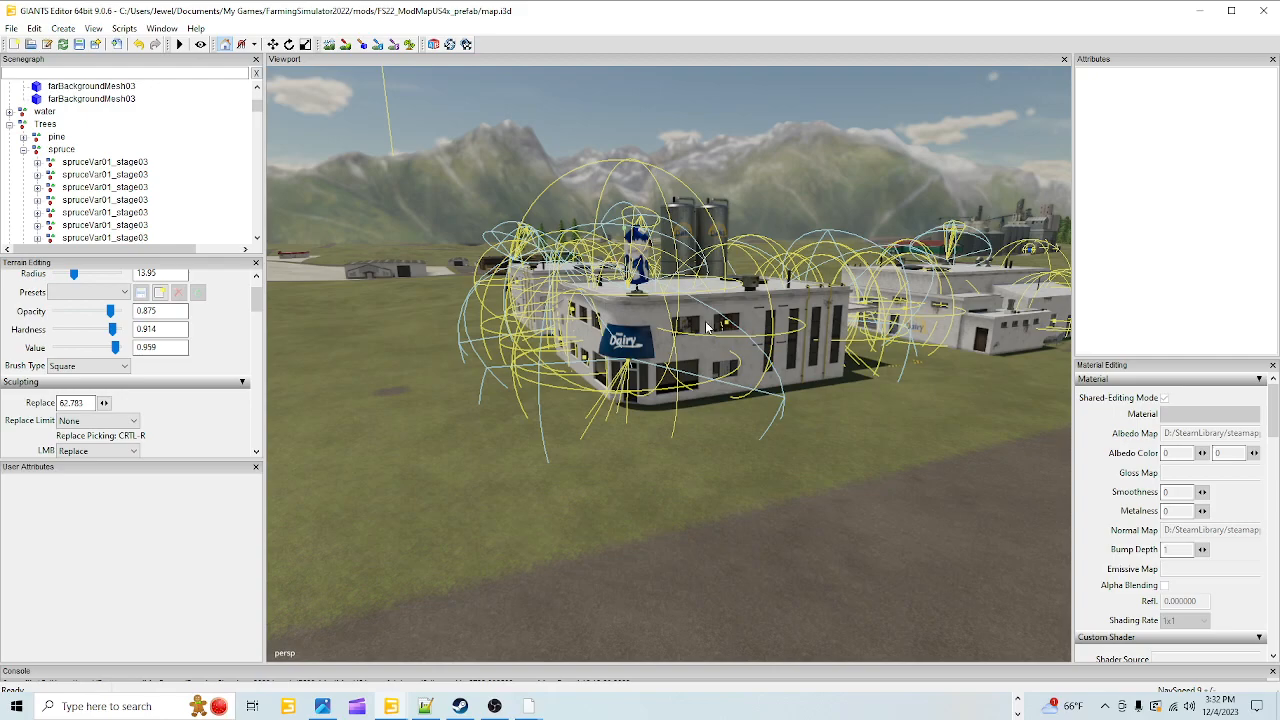
pyautogui.scroll(-15, 225, 222)
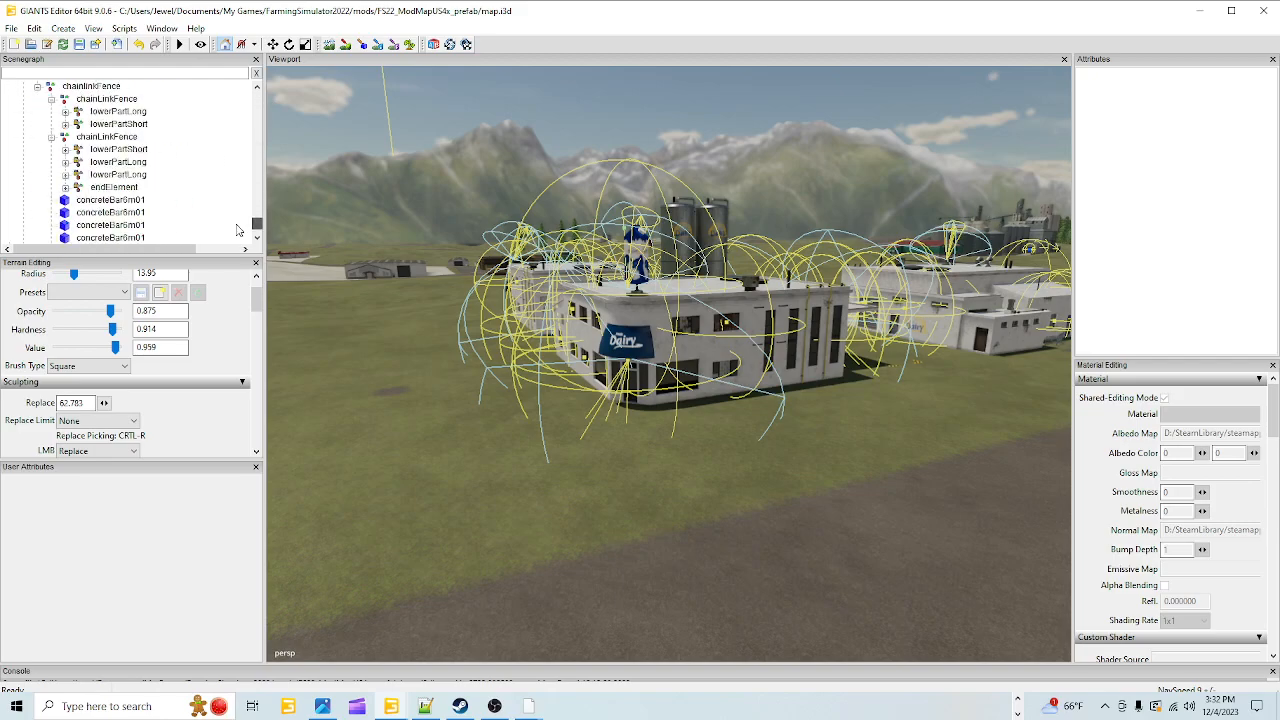
pyautogui.scroll(2, 163, 193)
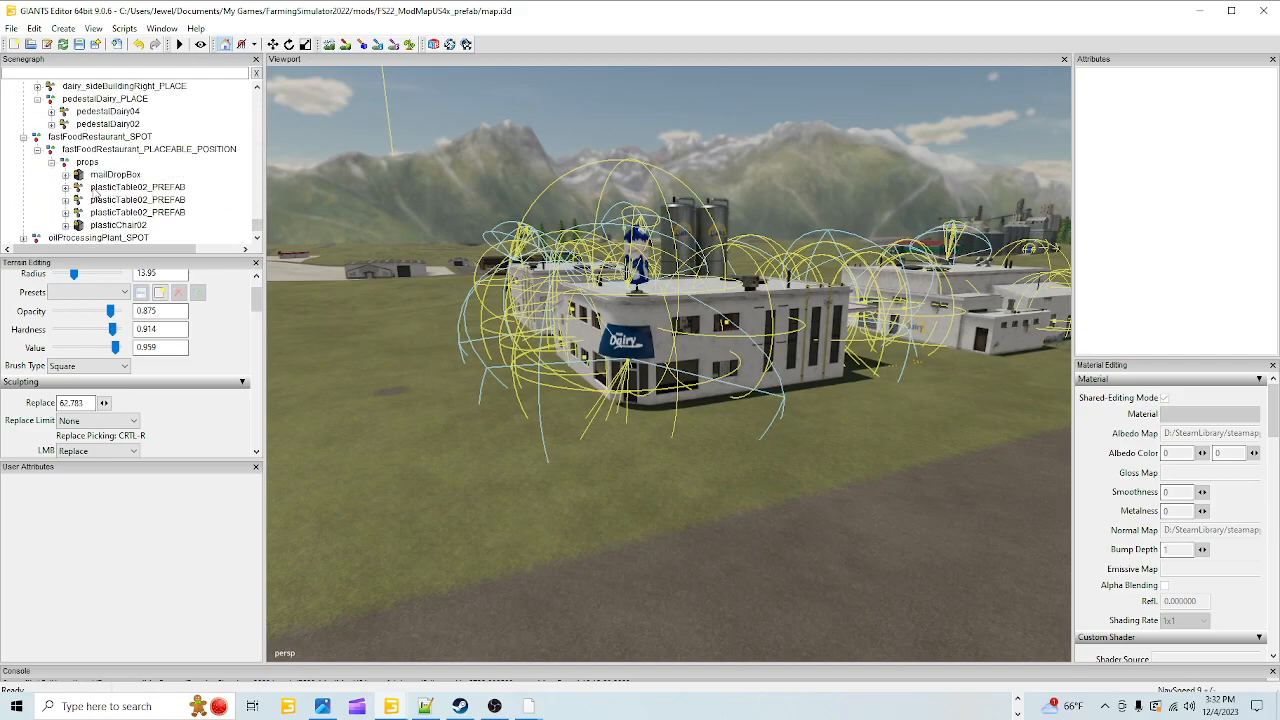
pyautogui.scroll(5, 93, 190)
pyautogui.scroll(-4, 80, 190)
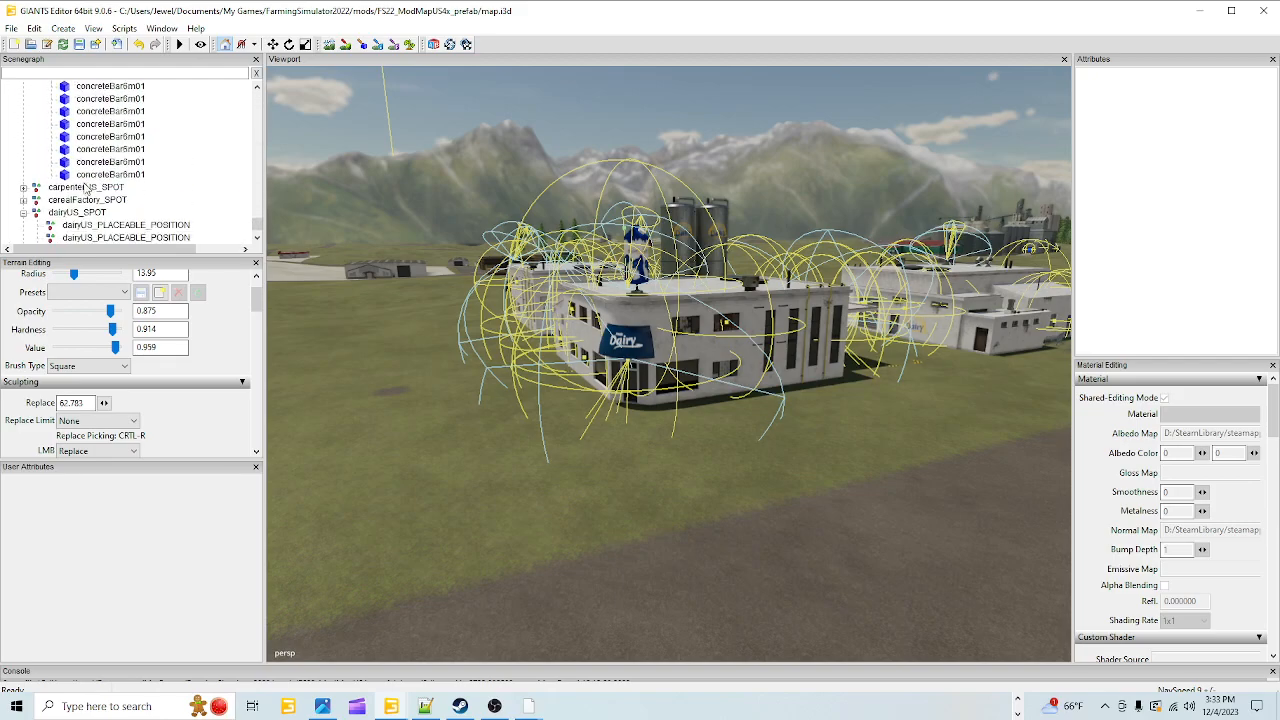
pyautogui.scroll(-3, 68, 190)
pyautogui.scroll(5, 68, 190)
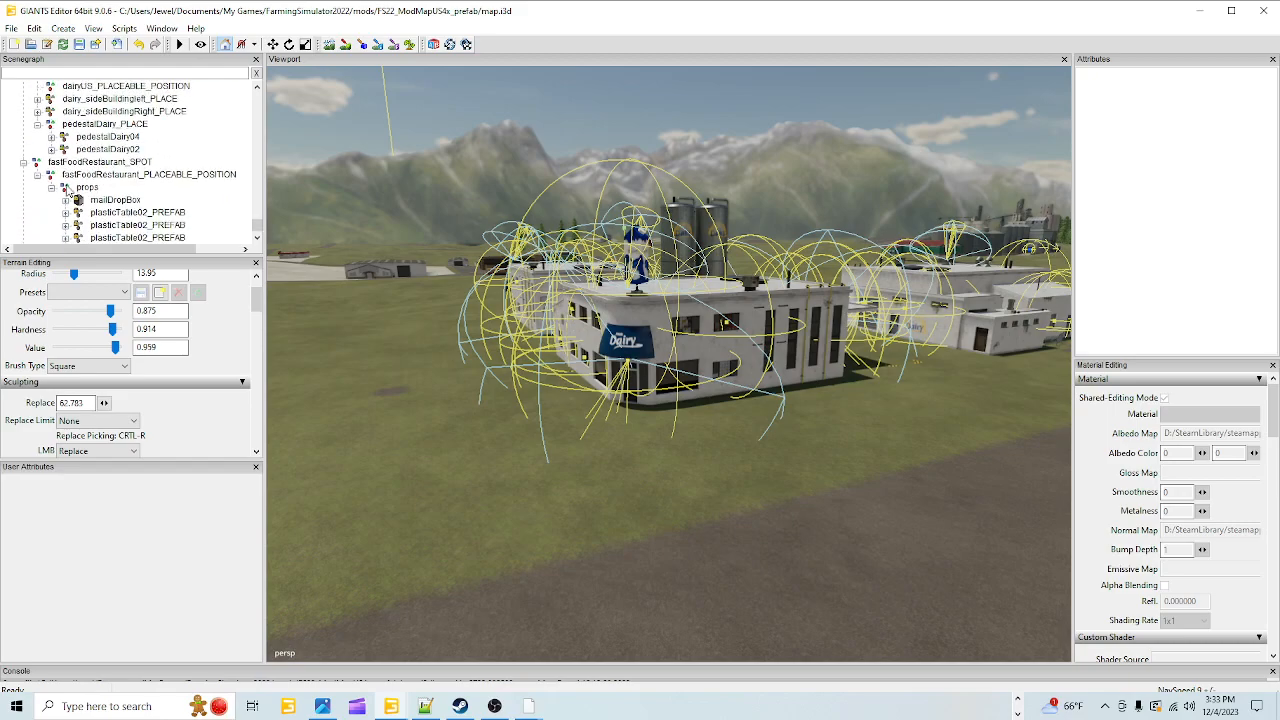
pyautogui.scroll(8, 68, 190)
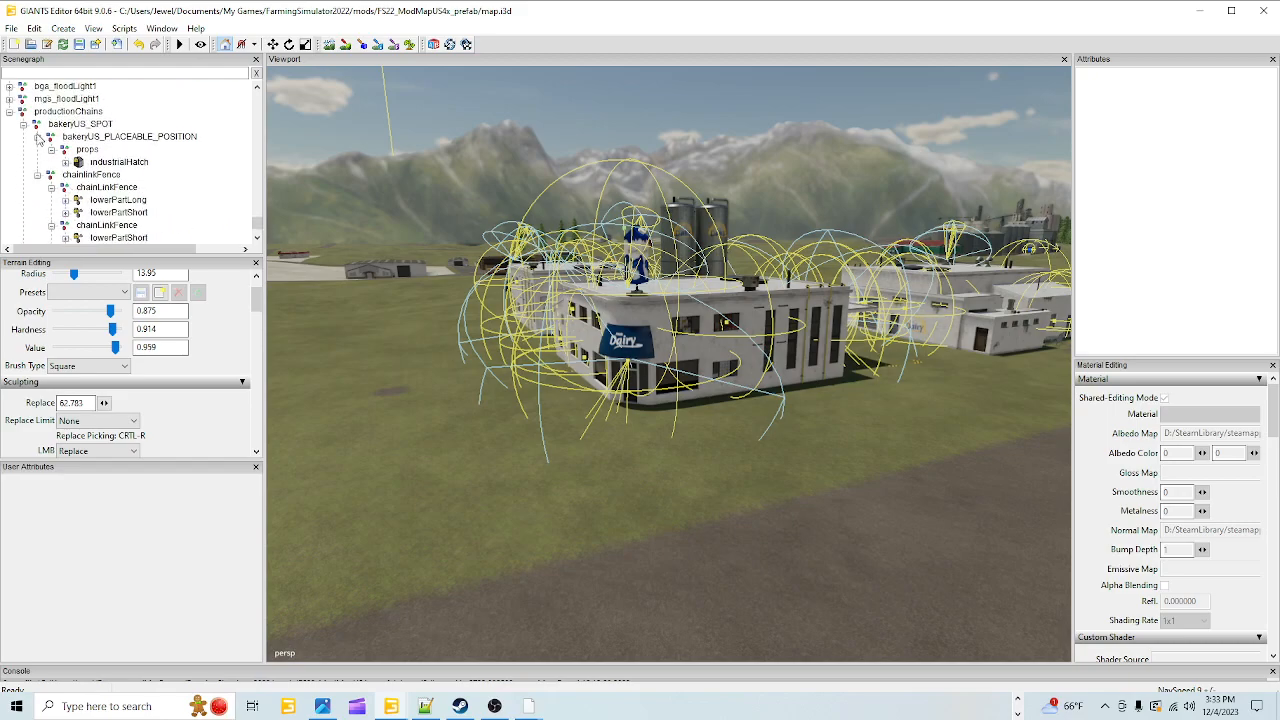
pyautogui.click(10, 112)
pyautogui.scroll(6, 83, 207)
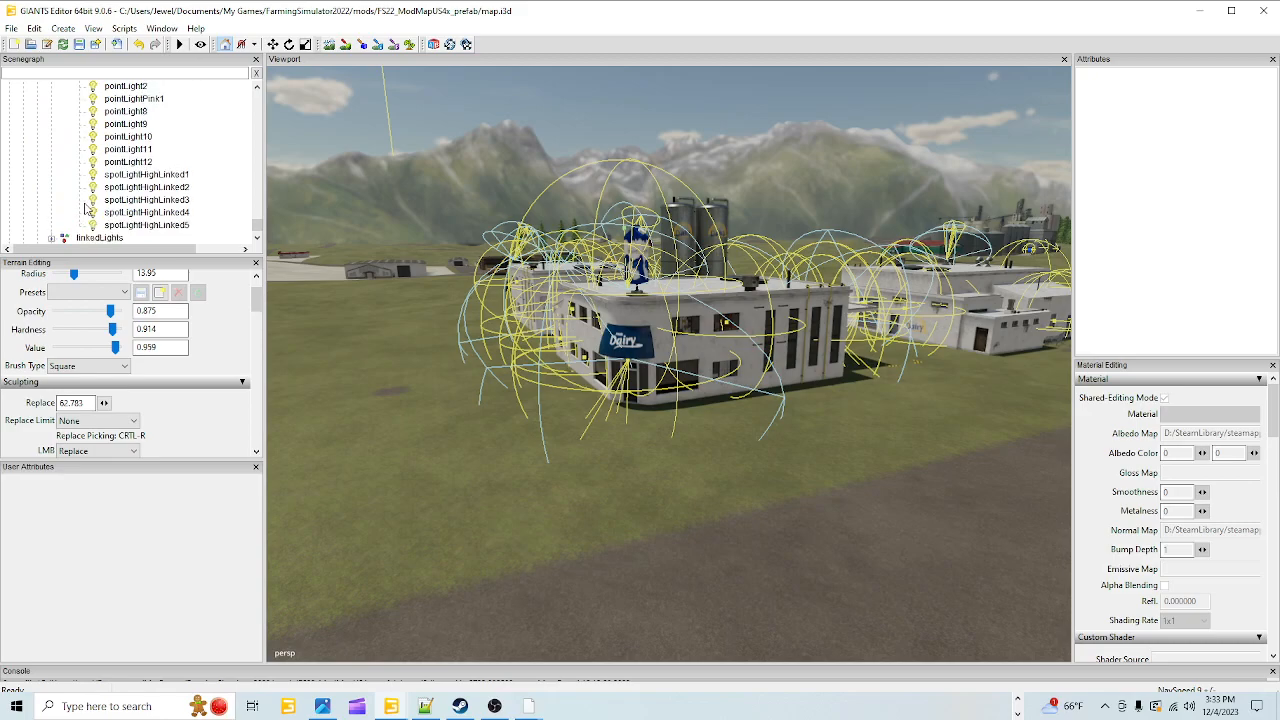
pyautogui.scroll(6, 83, 207)
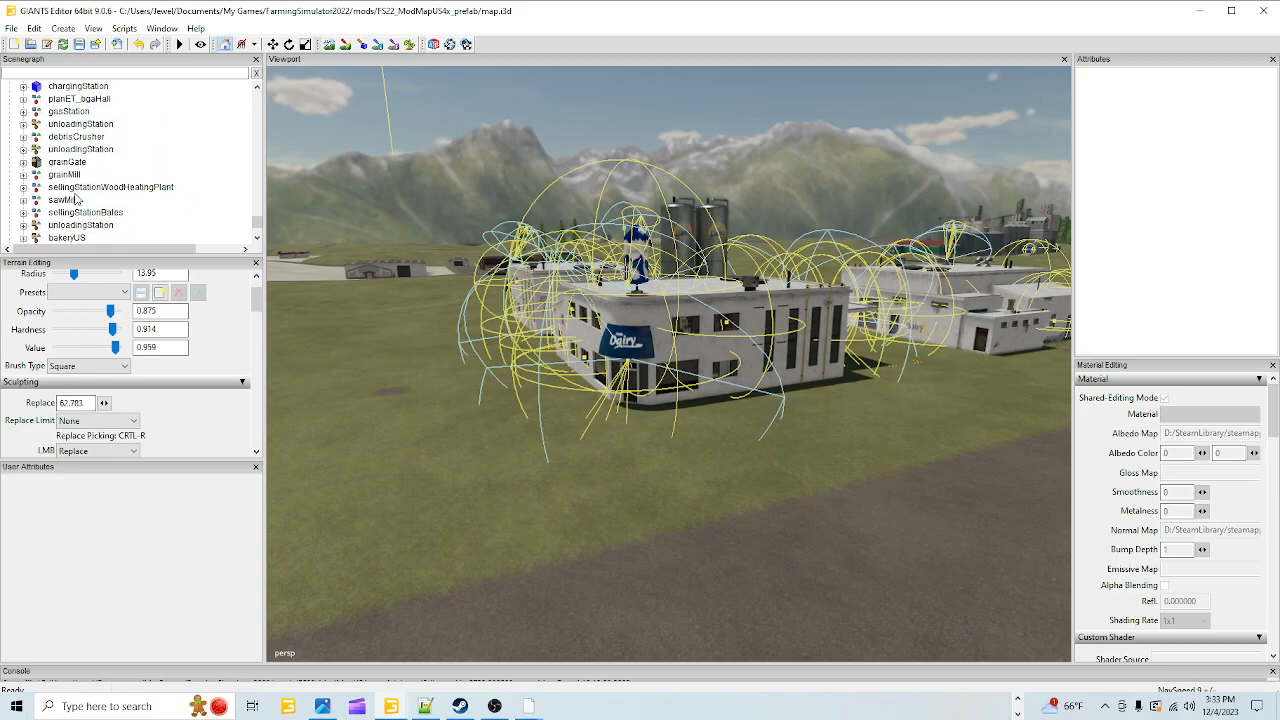
pyautogui.scroll(-6, 75, 199)
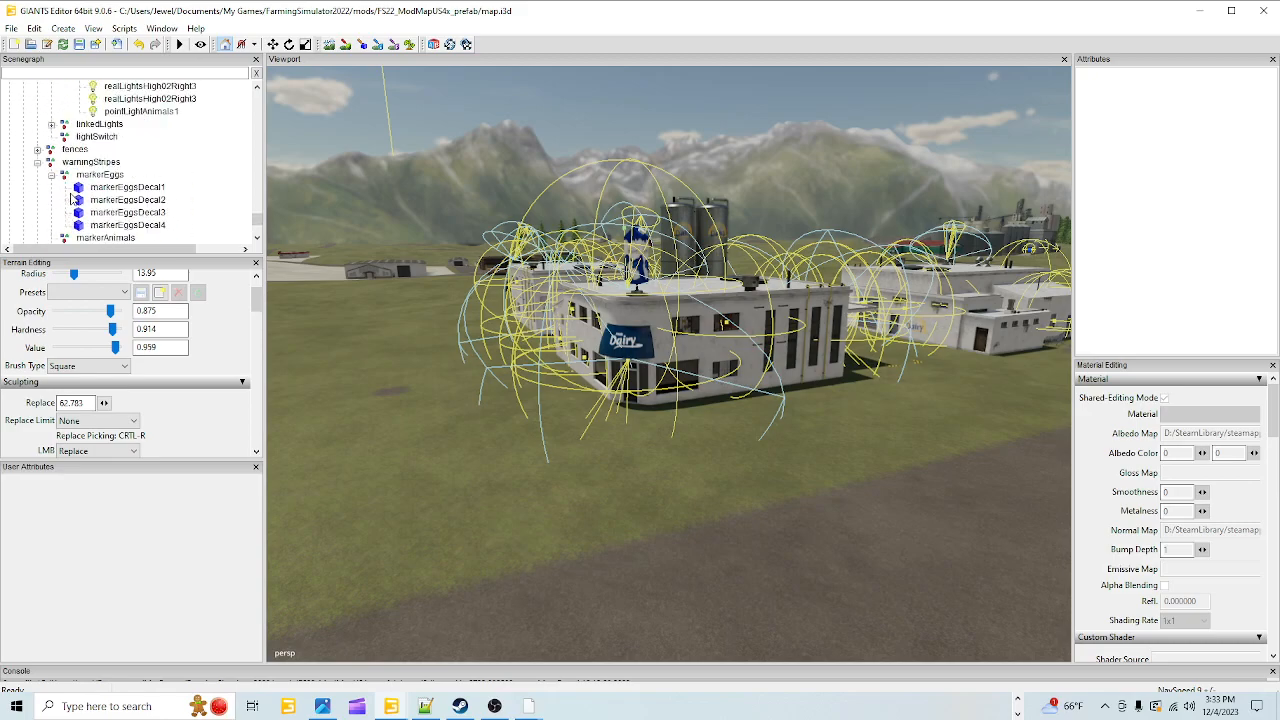
pyautogui.scroll(-10, 68, 199)
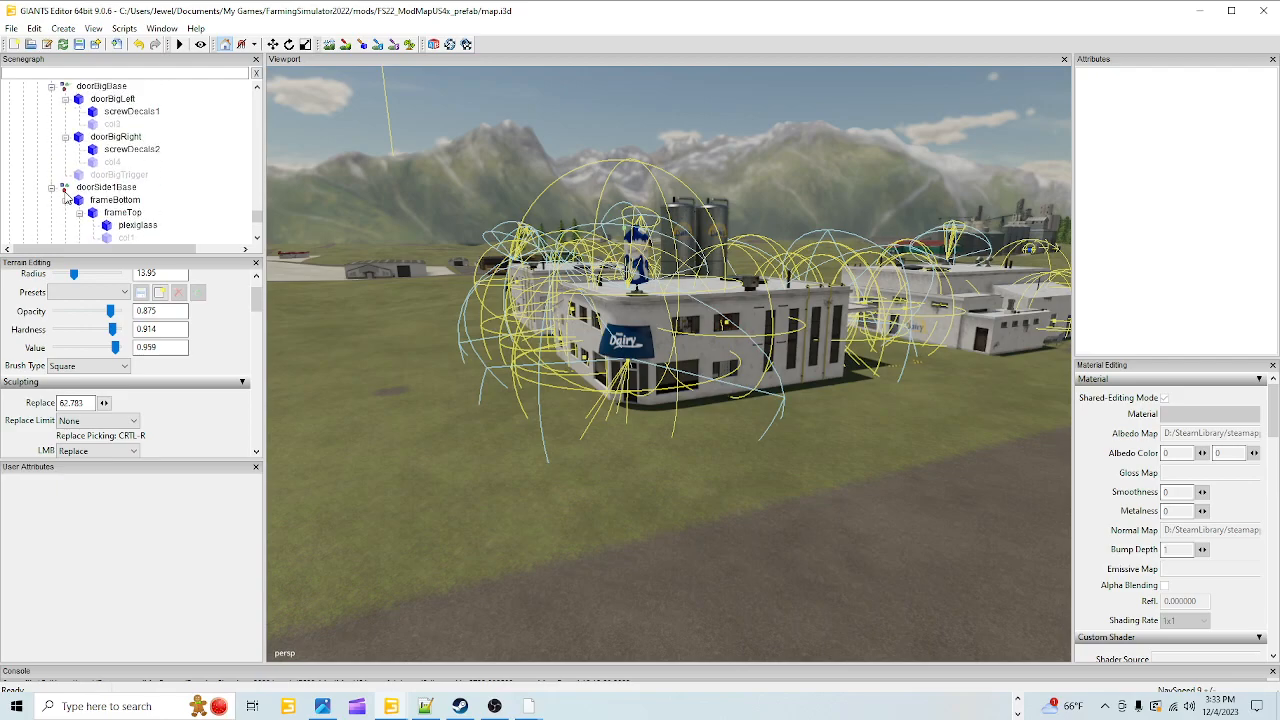
# Collapse the entire scenegraph, expand only the placeholders group and select dairyUS in it
pyautogui.rightClick(232, 215)
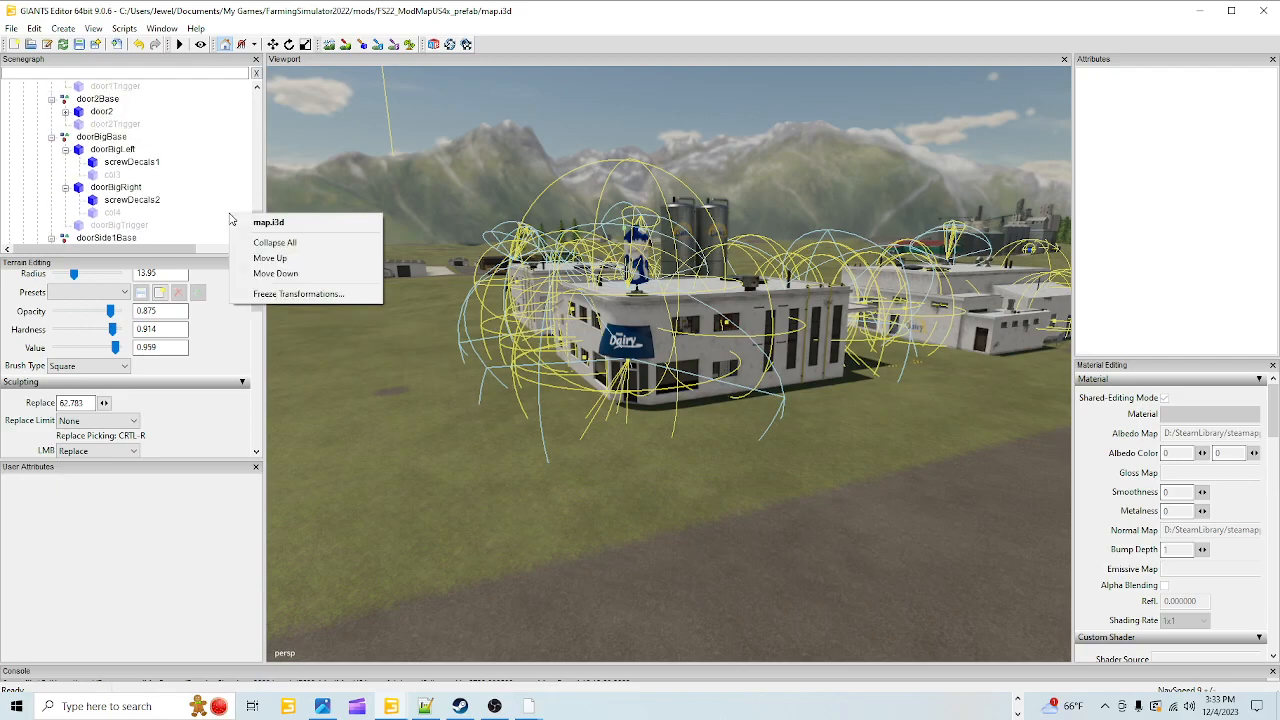
pyautogui.click(245, 244)
pyautogui.scroll(-4, 110, 213)
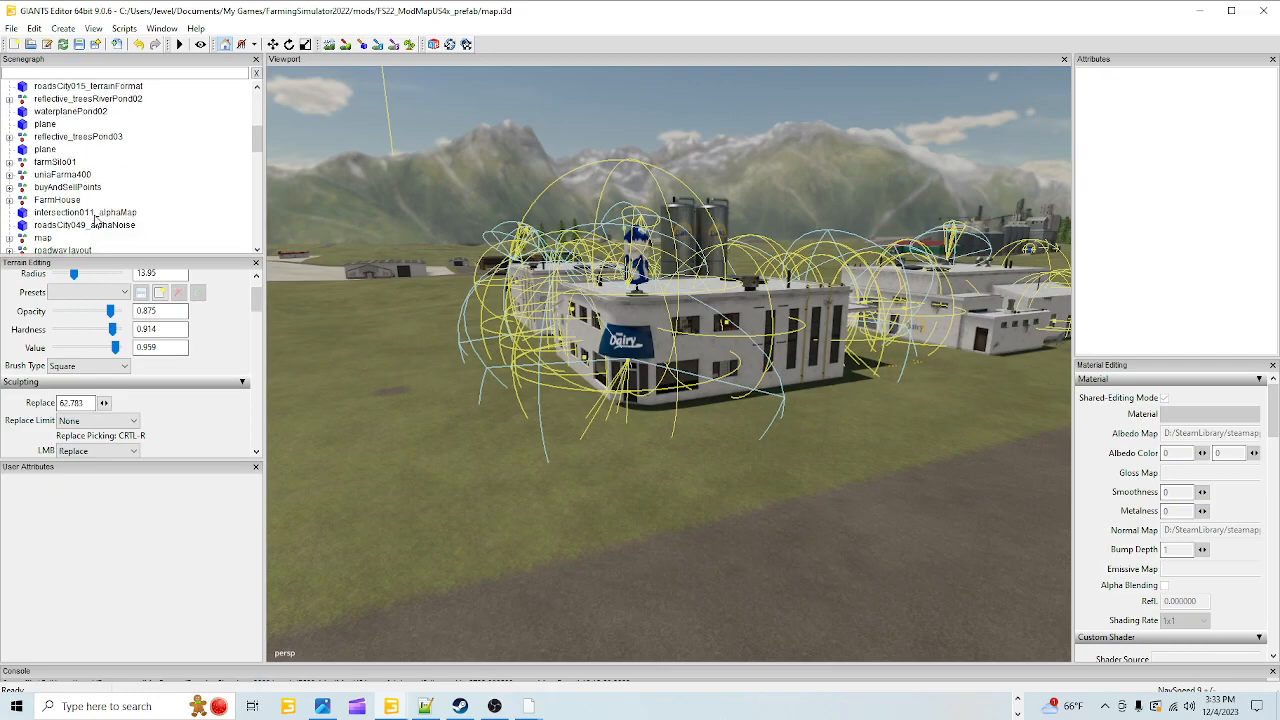
pyautogui.moveTo(260, 143); pyautogui.dragTo(270, 238)
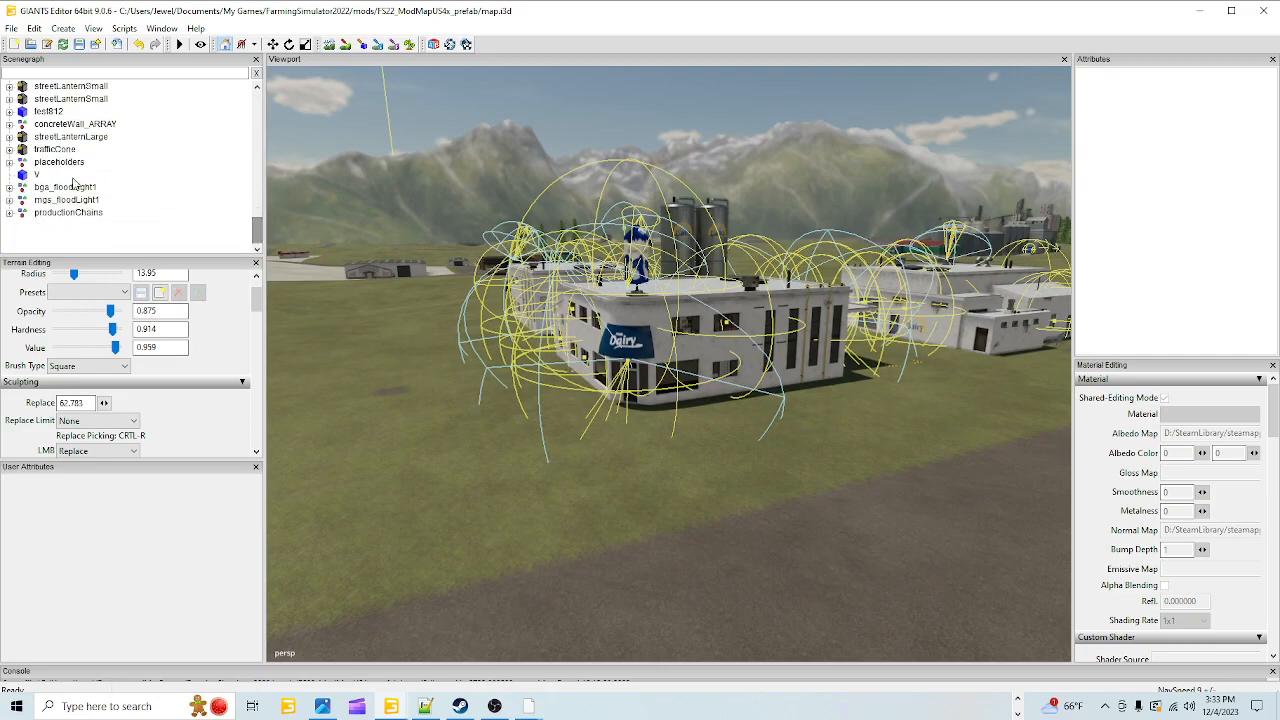
pyautogui.click(10, 163)
pyautogui.scroll(-10, 60, 200)
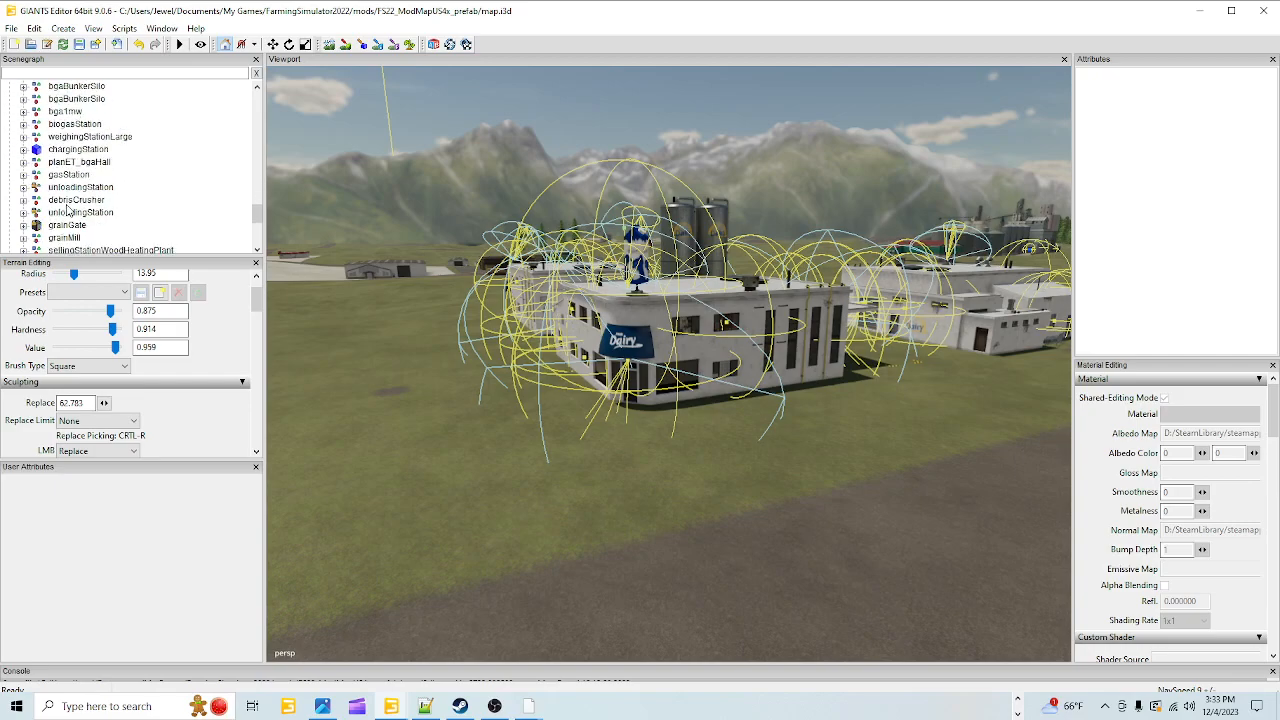
pyautogui.scroll(-1, 67, 203)
pyautogui.click(62, 162)
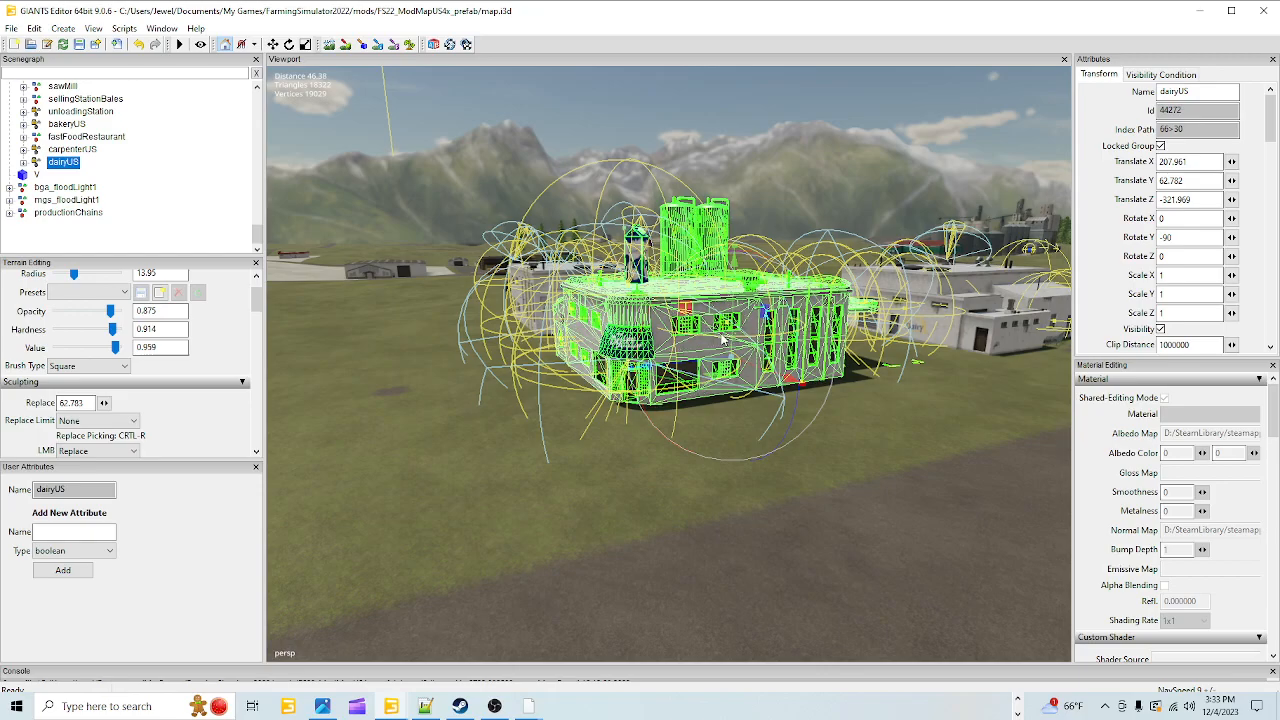
# Save the map and launch Farming Simulator 22 from the Steam library, playing without the Steam Cloud sync
pyautogui.moveTo(642, 485); pyautogui.dragTo(757, 471, button='middle')
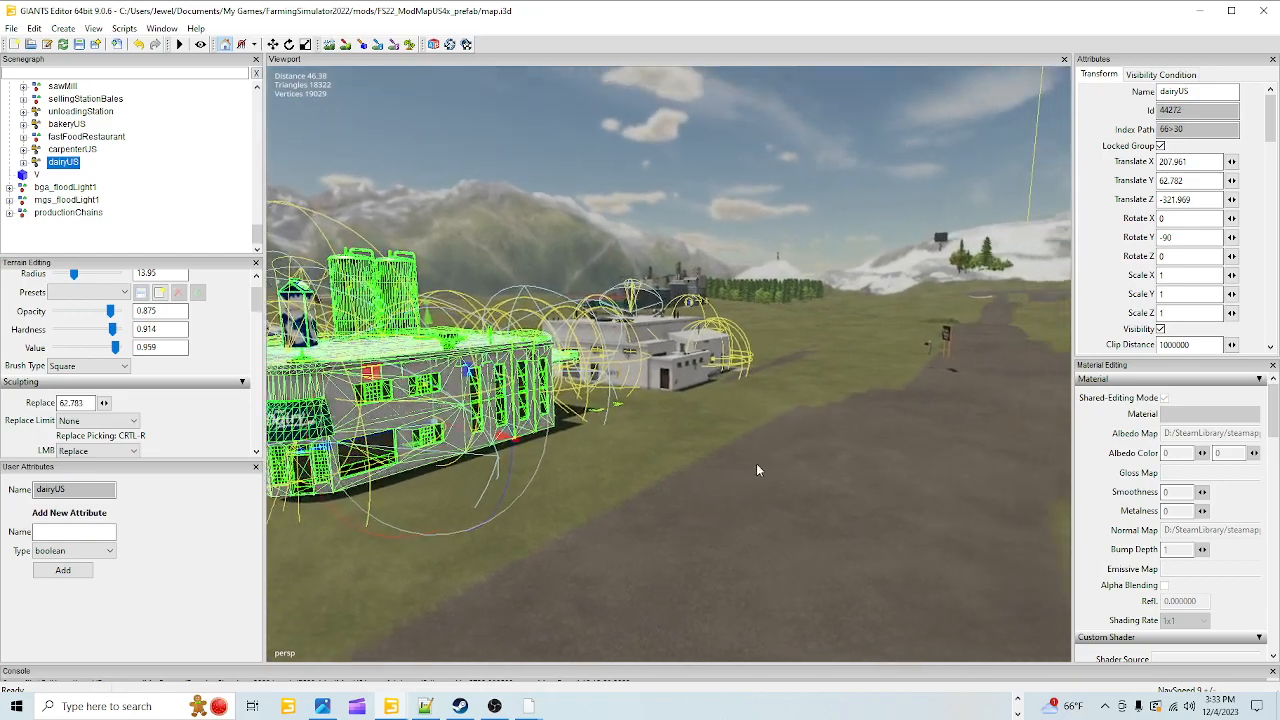
pyautogui.click(79, 45)
pyautogui.click(459, 706)
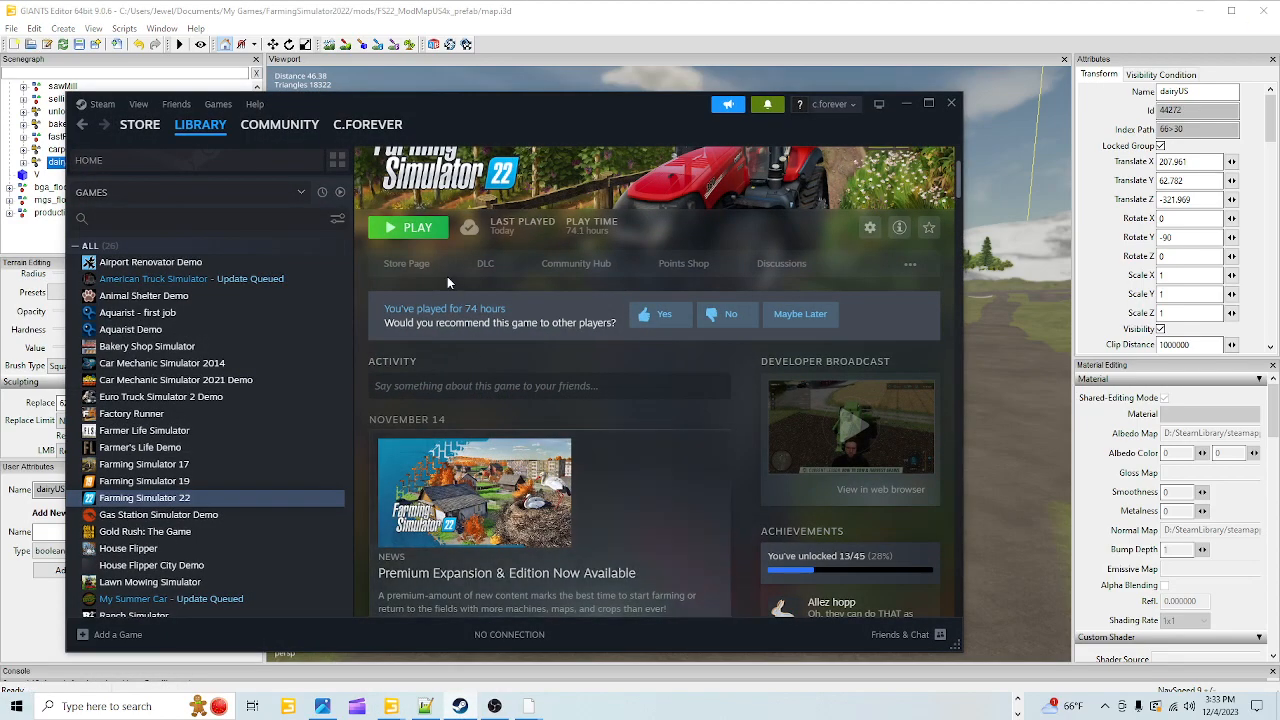
pyautogui.click(418, 229)
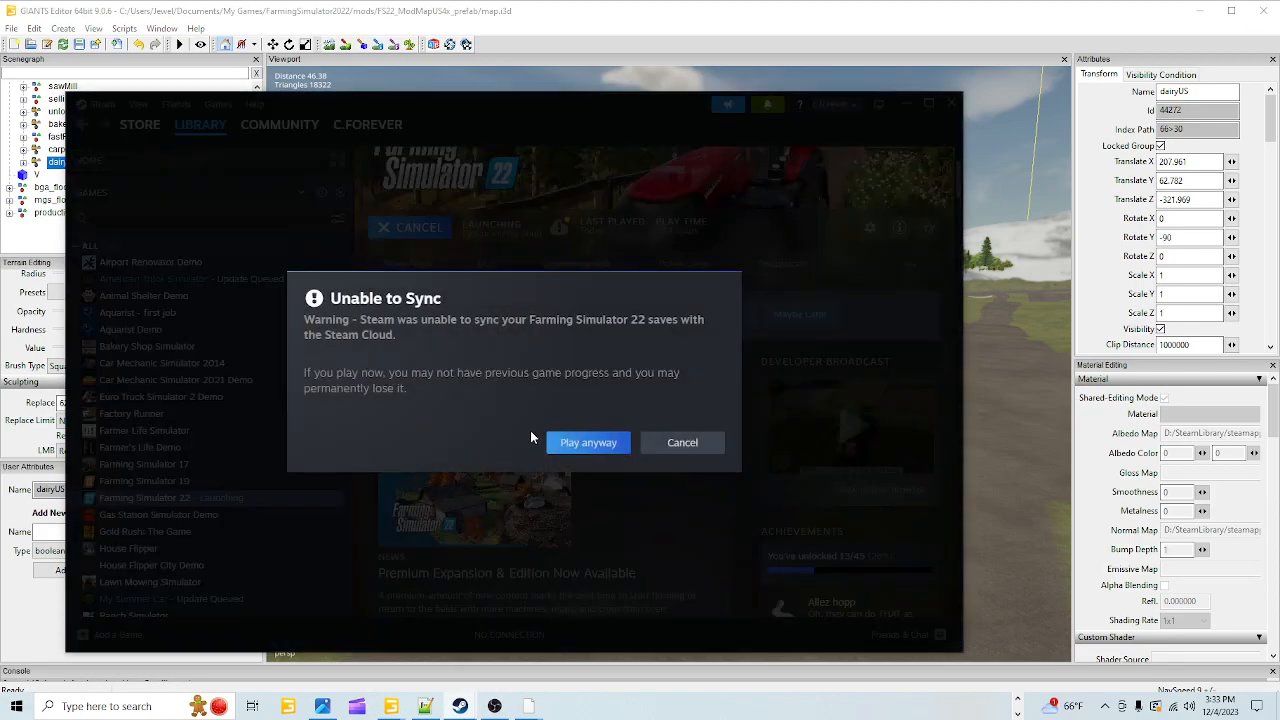
pyautogui.click(588, 442)
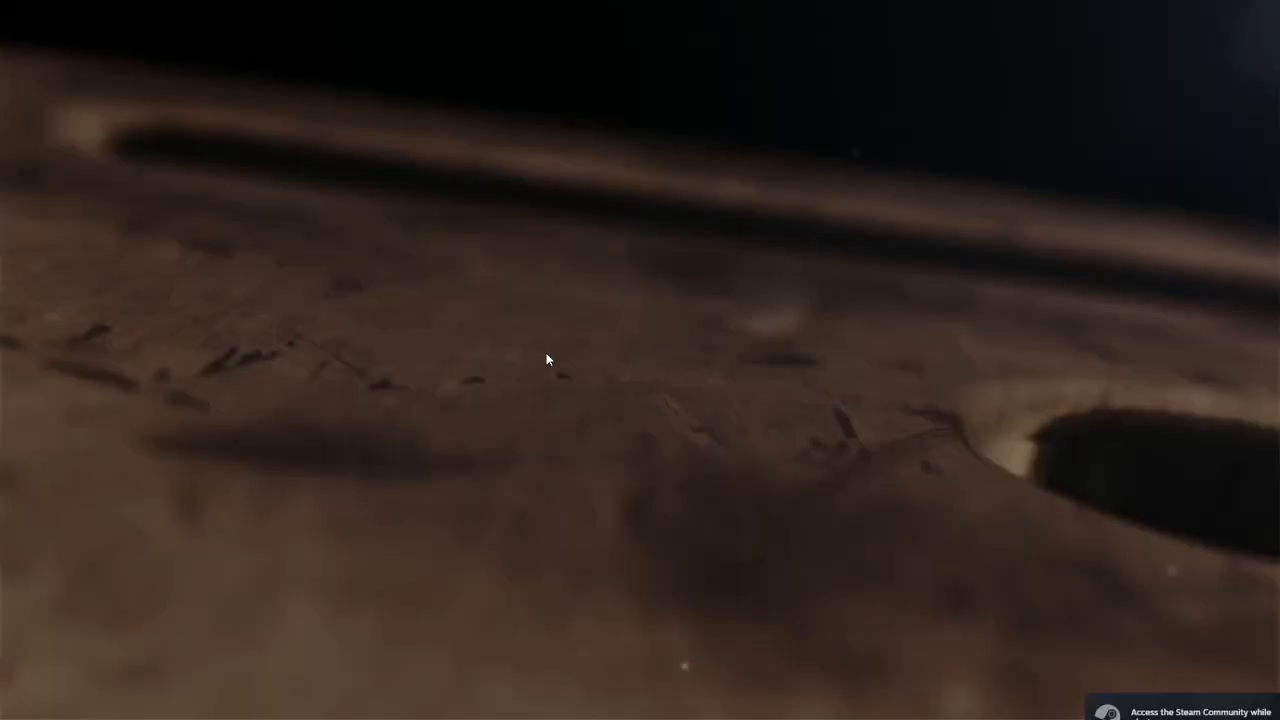
# Skip the game's intro, set up a new career game and choose Mod Map US as the map
pyautogui.click(524, 375)
pyautogui.click(523, 375)
pyautogui.click(311, 415)
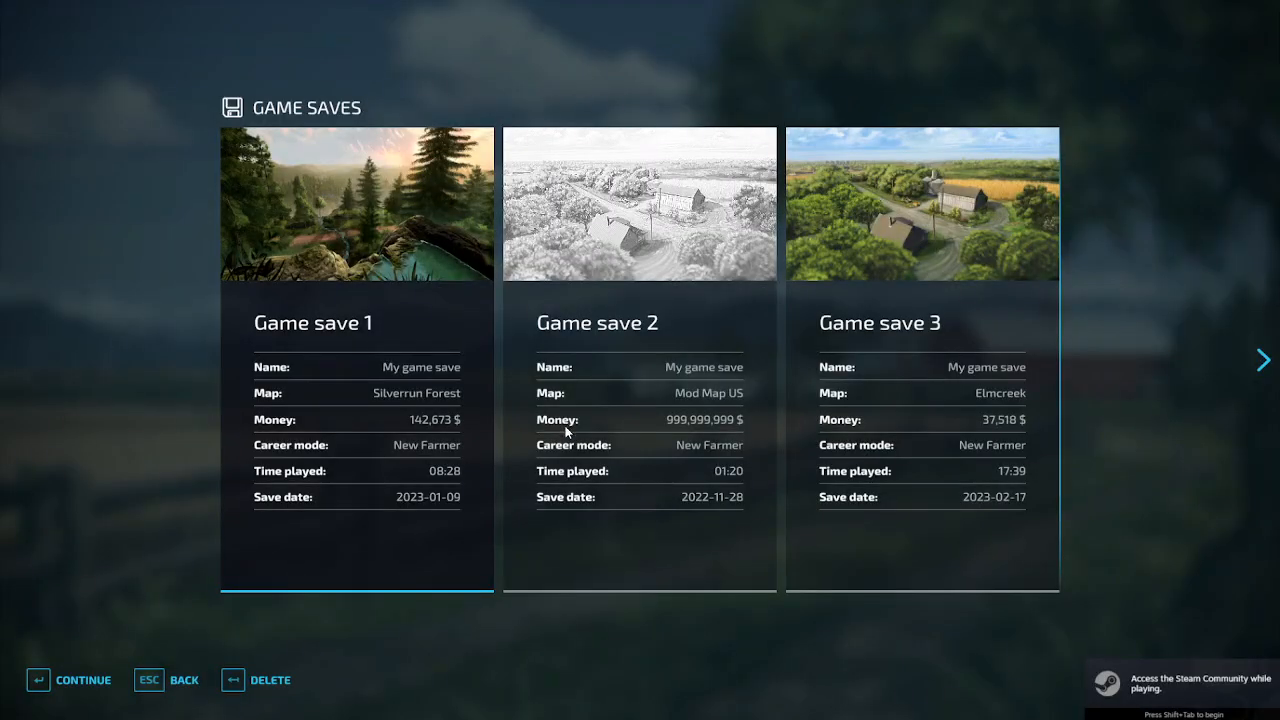
pyautogui.click(846, 400)
pyautogui.click(82, 680)
pyautogui.click(76, 678)
pyautogui.scroll(-5, 260, 568)
pyautogui.scroll(1, 258, 568)
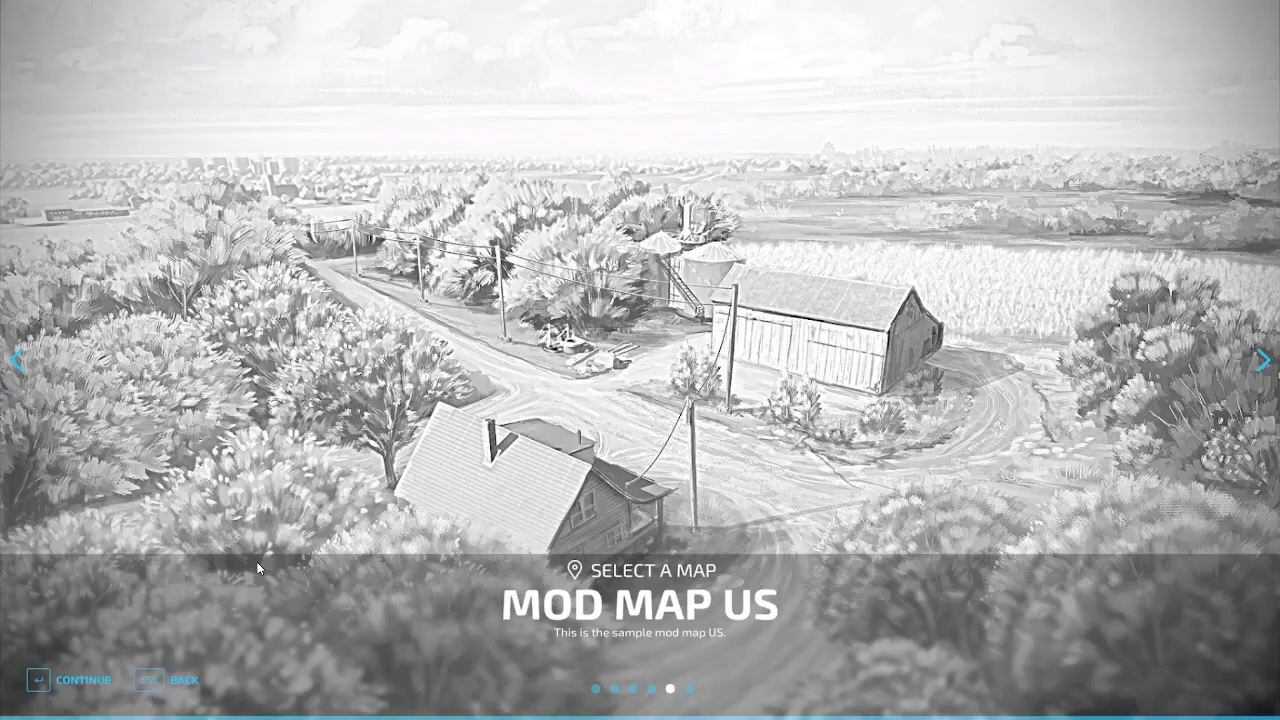
# Load the chosen map, start the game and confirm the preselected character
pyautogui.press('Return')
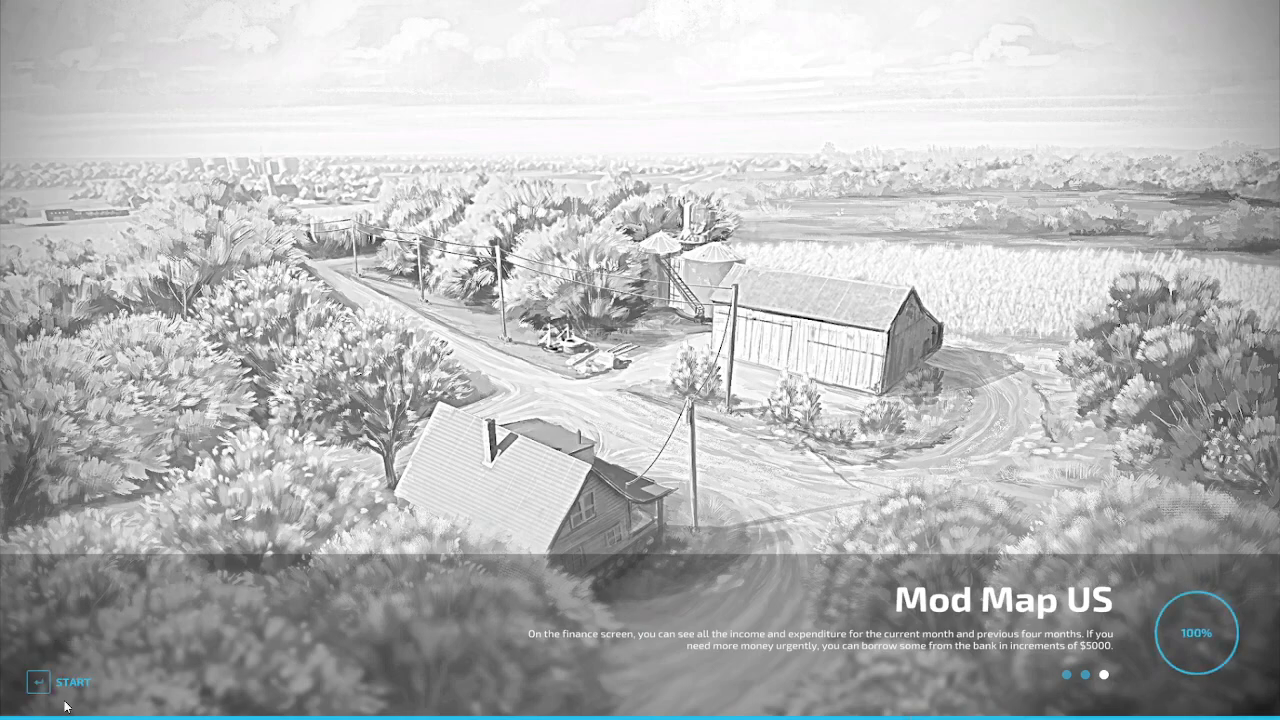
pyautogui.click(68, 683)
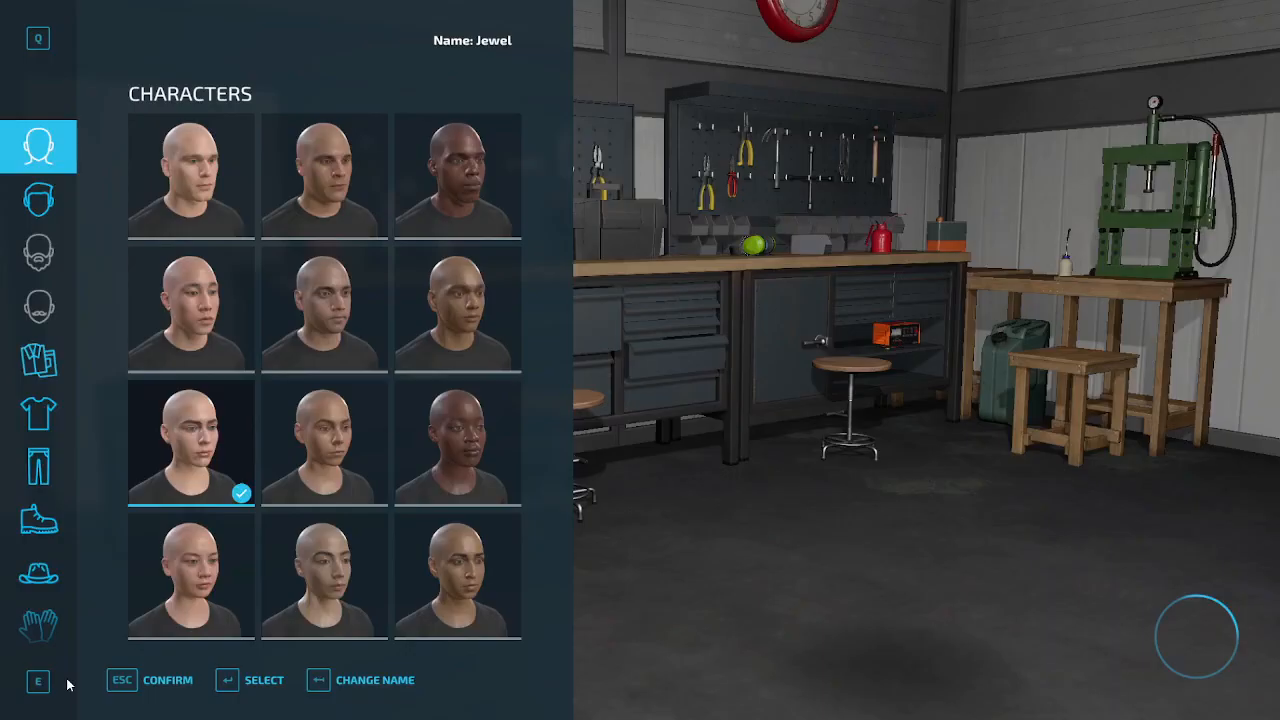
pyautogui.click(138, 680)
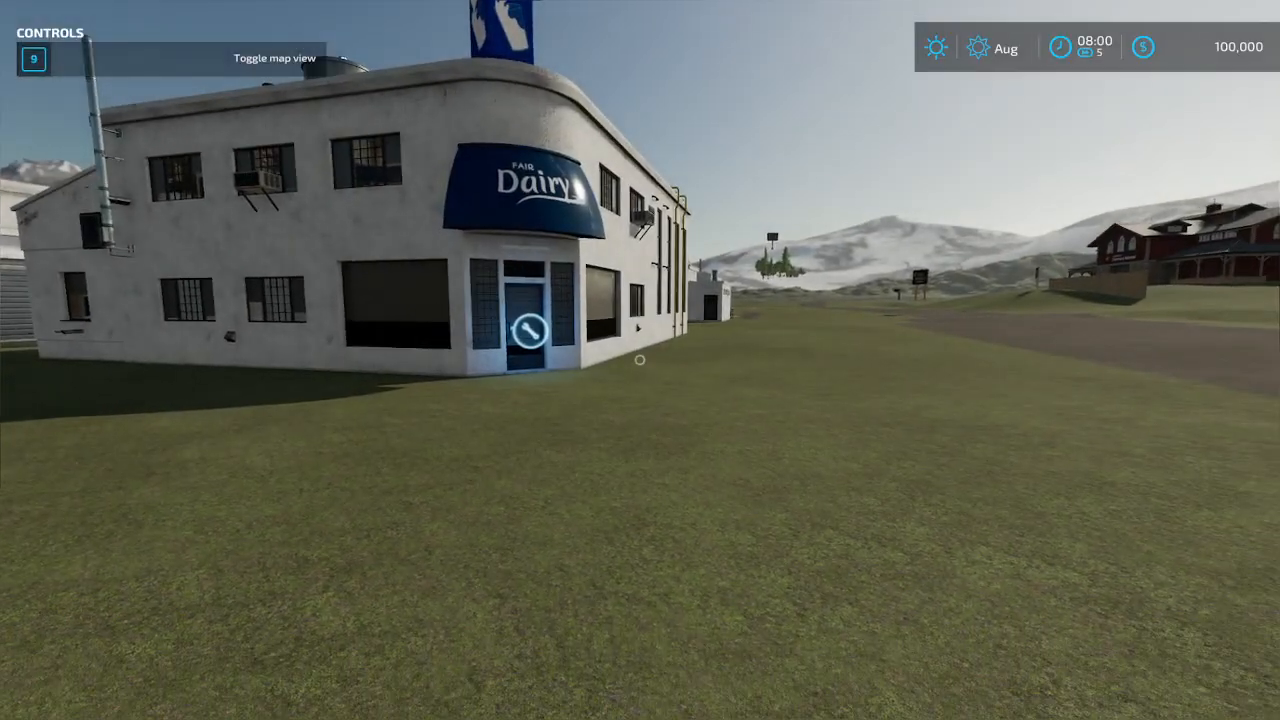
# Walk up to the marker at the Fair Dairy's front door and buy the Dairy building
pyautogui.press('w')
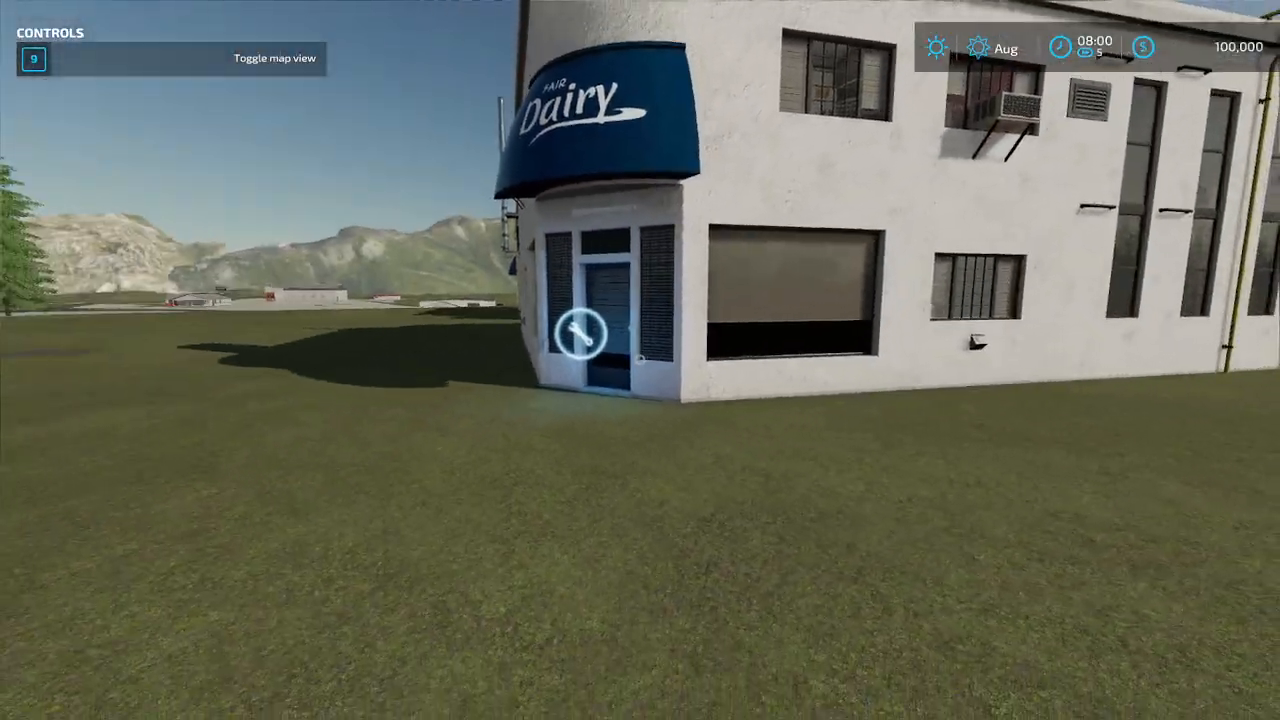
pyautogui.press('w')
pyautogui.press('w')
pyautogui.press('r')
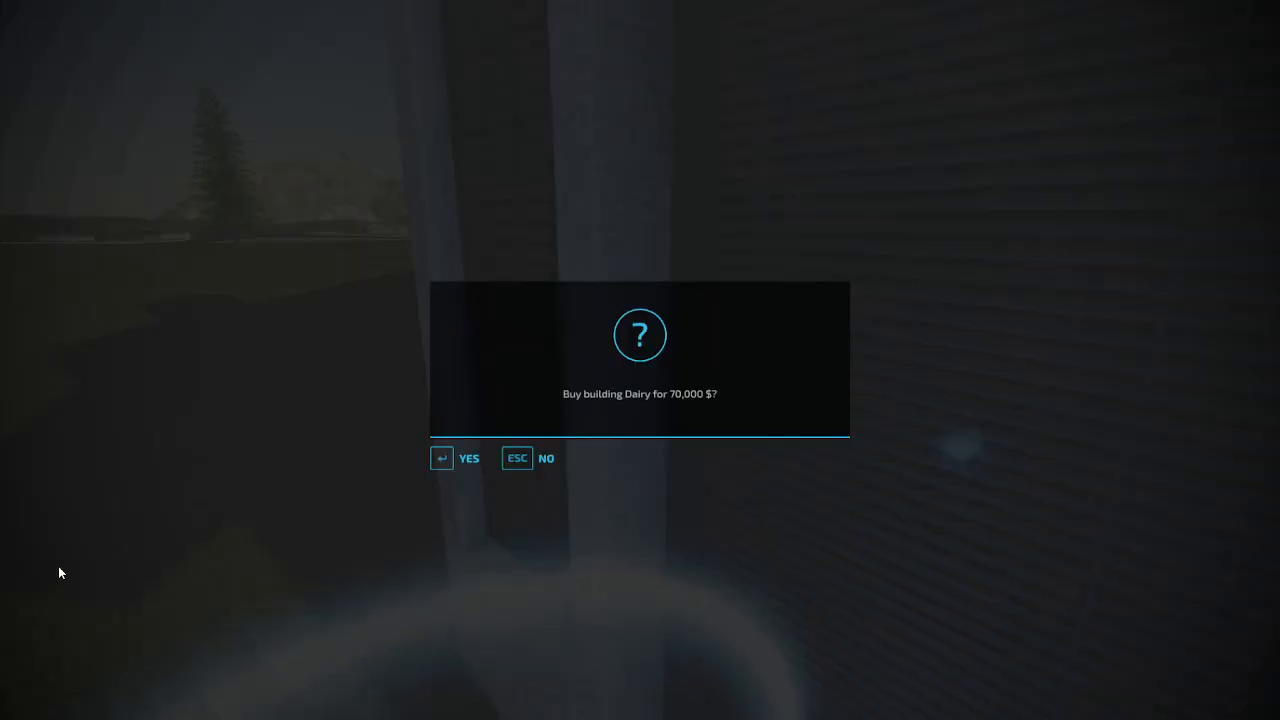
pyautogui.click(455, 455)
pyautogui.click(454, 451)
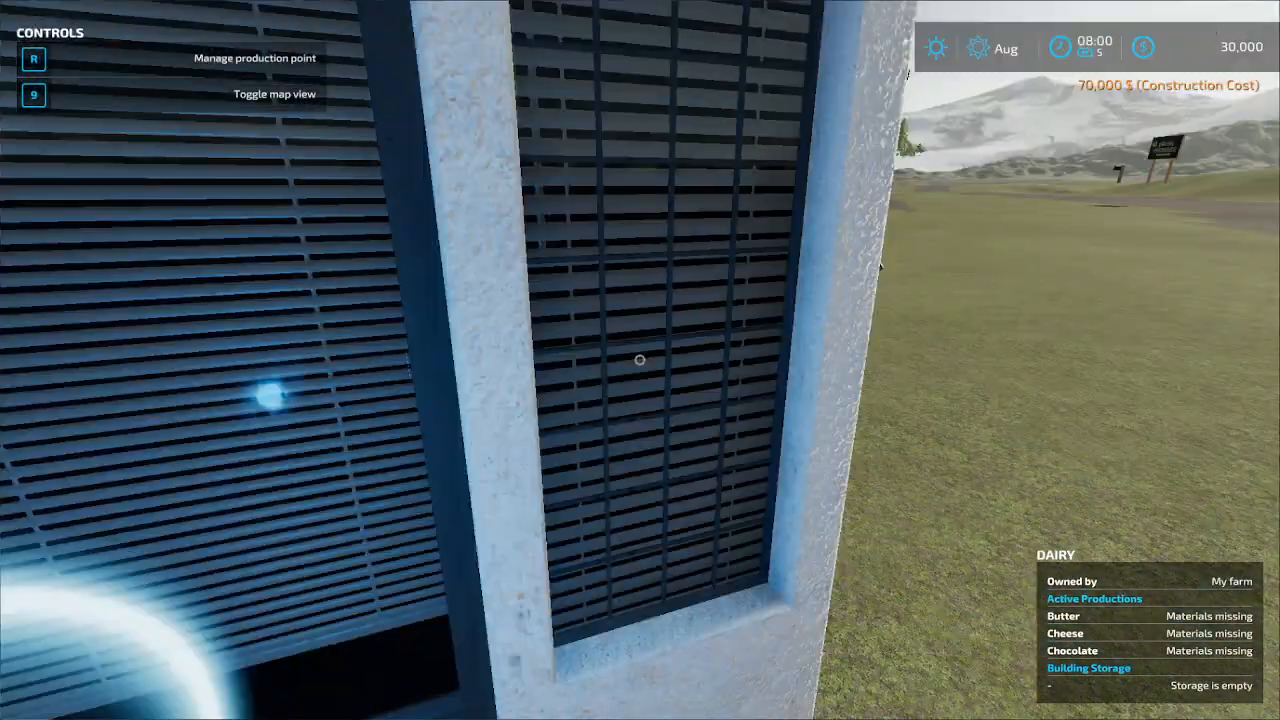
# Walk around the dairy and its side buildings to examine their placement and the unloading marker
pyautogui.press('w')
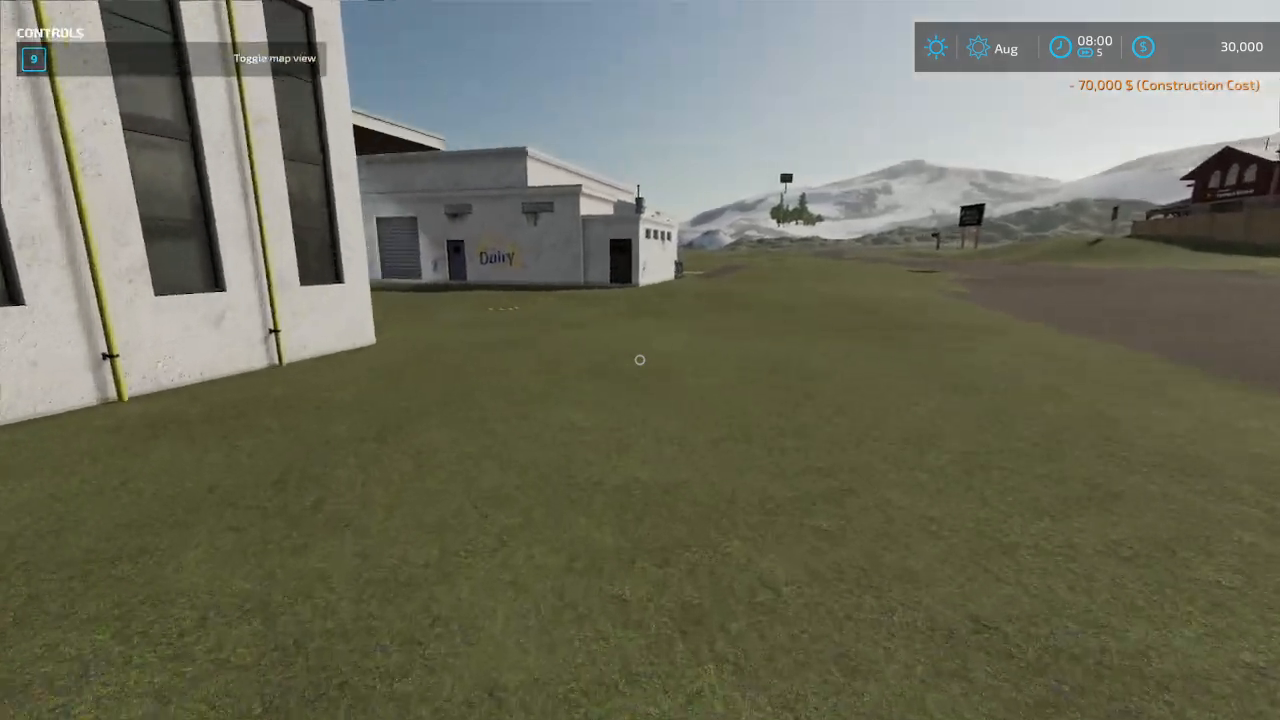
pyautogui.press('w')
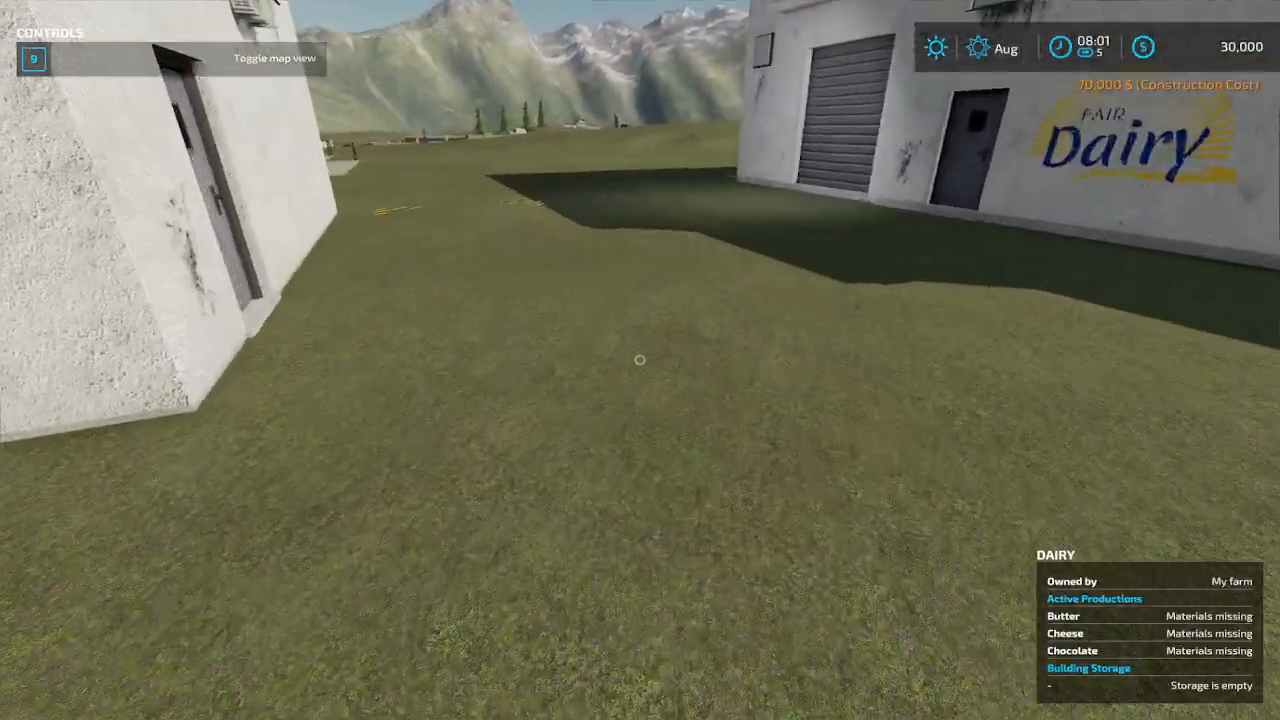
pyautogui.press('s')
pyautogui.press('w')
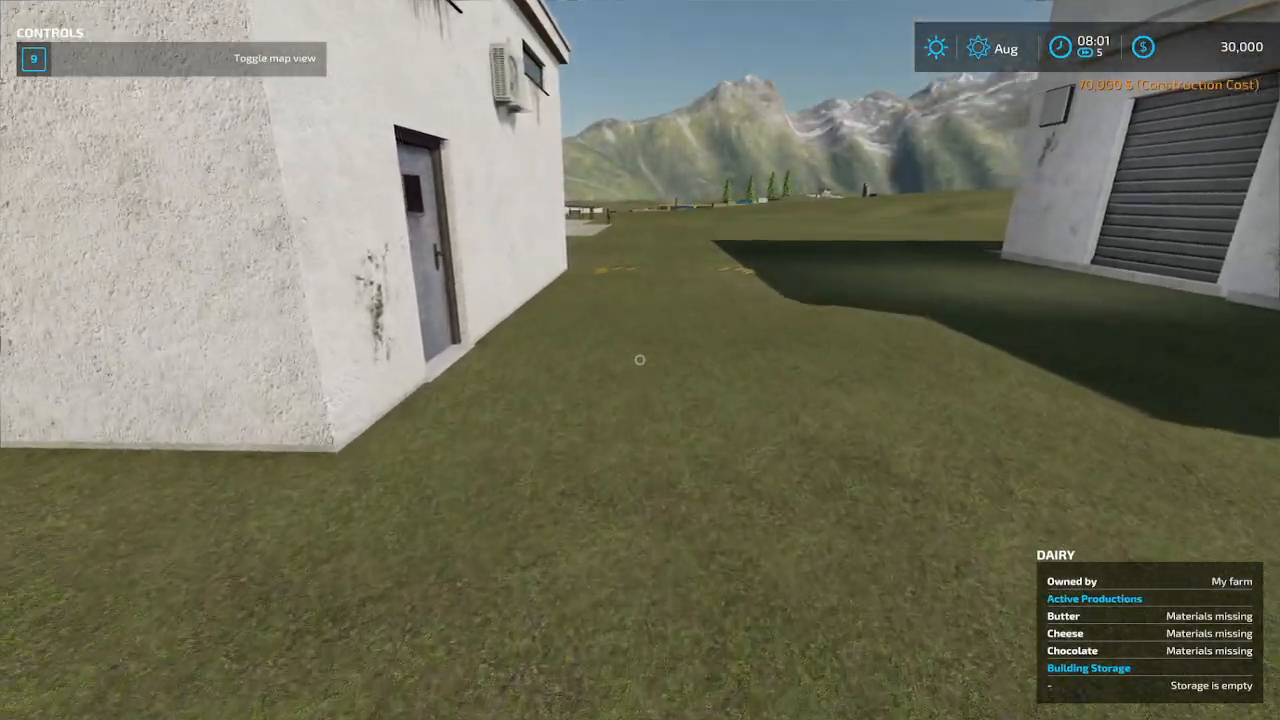
pyautogui.press('w')
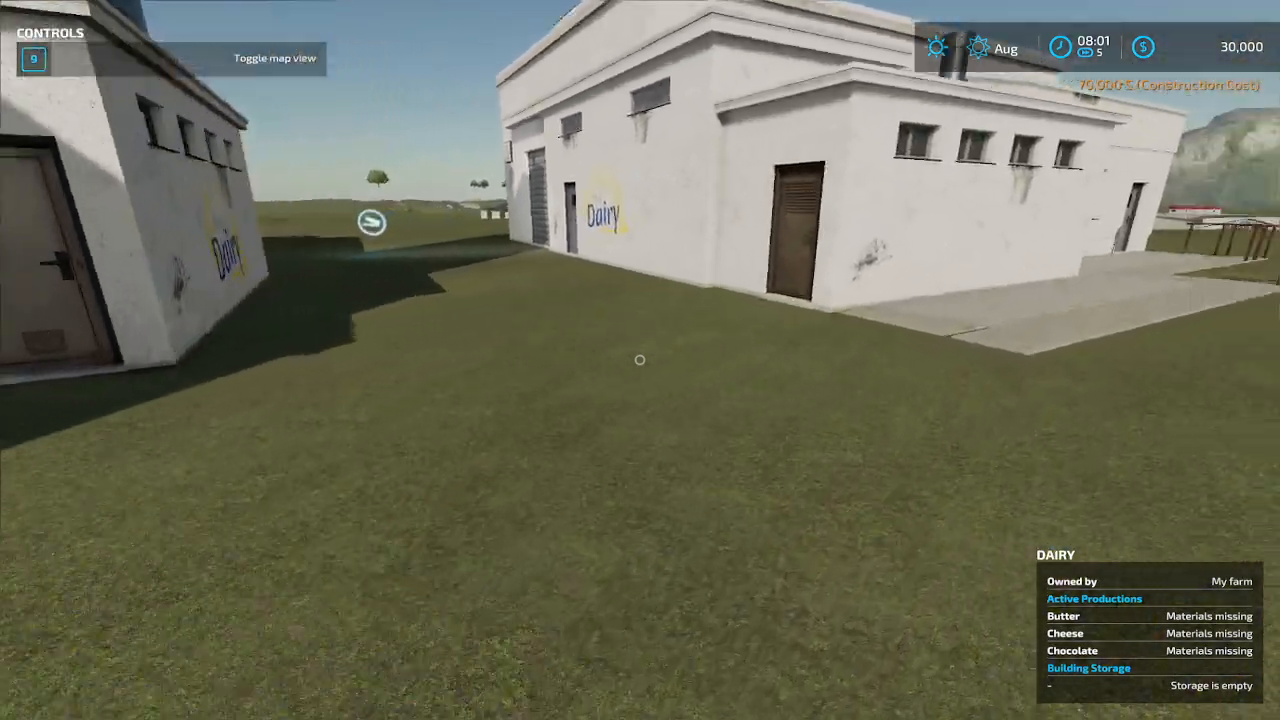
pyautogui.press('w')
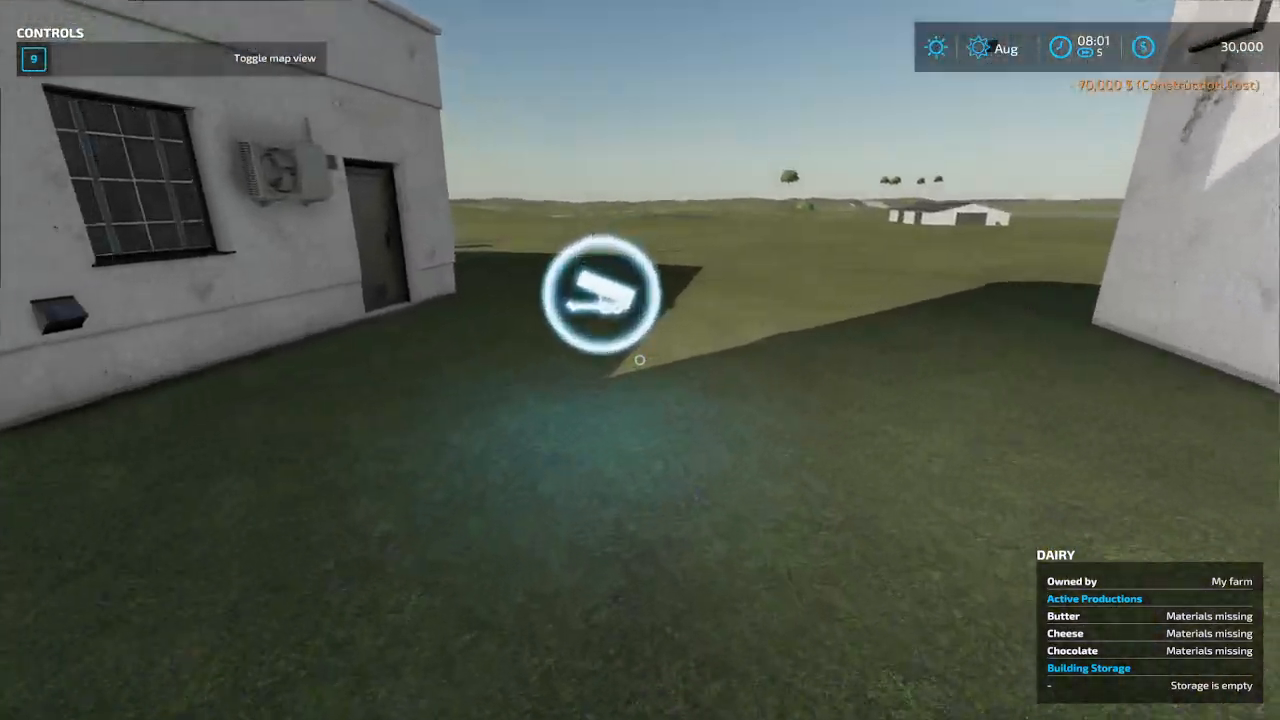
pyautogui.press('w')
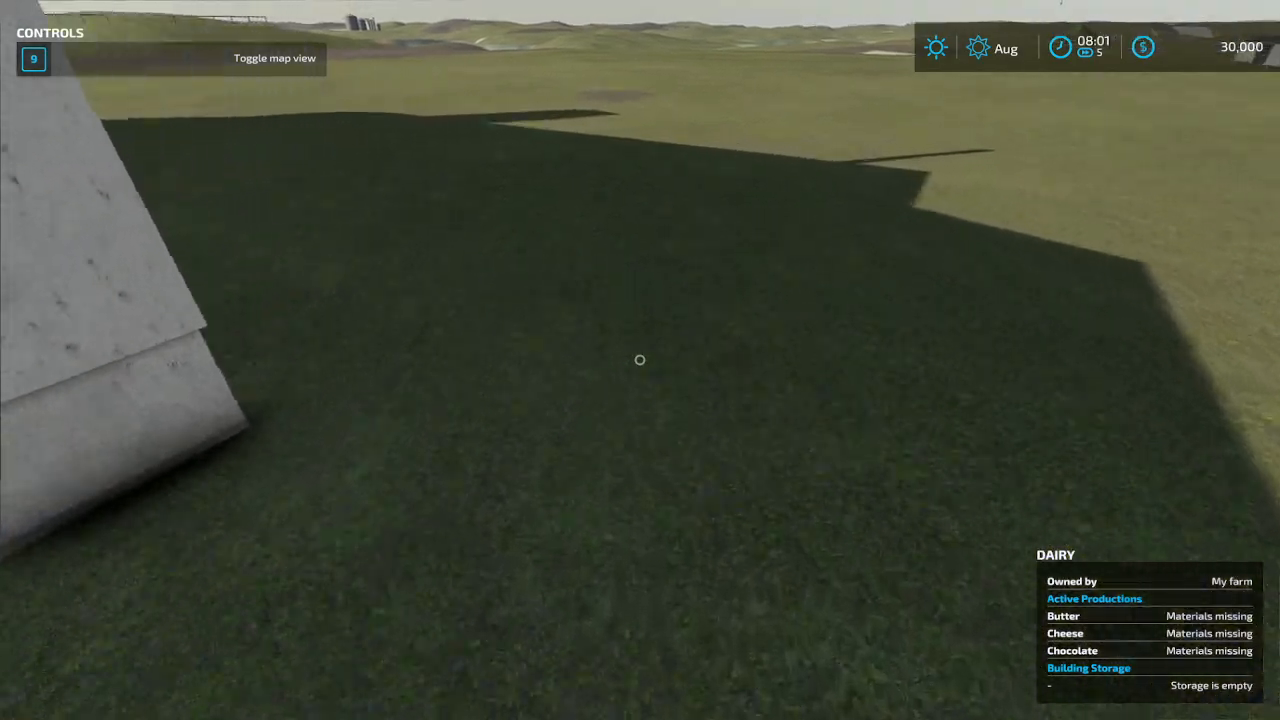
pyautogui.press('w')
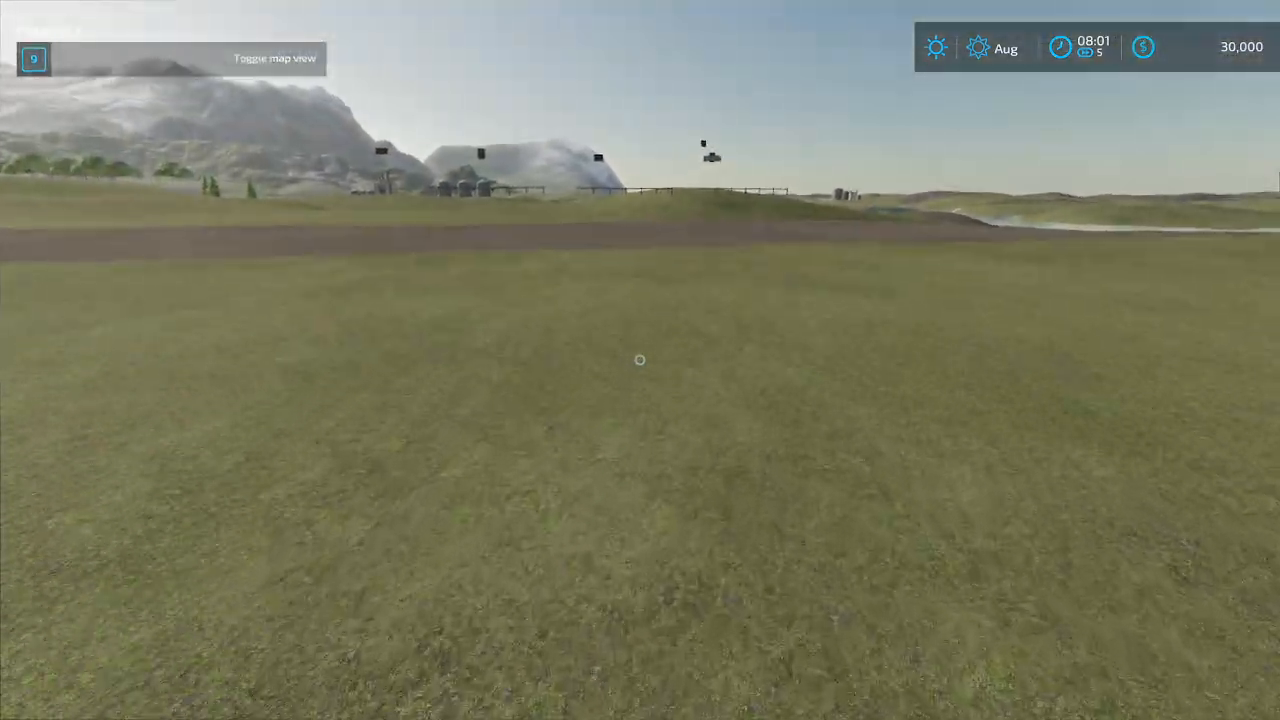
pyautogui.press('w')
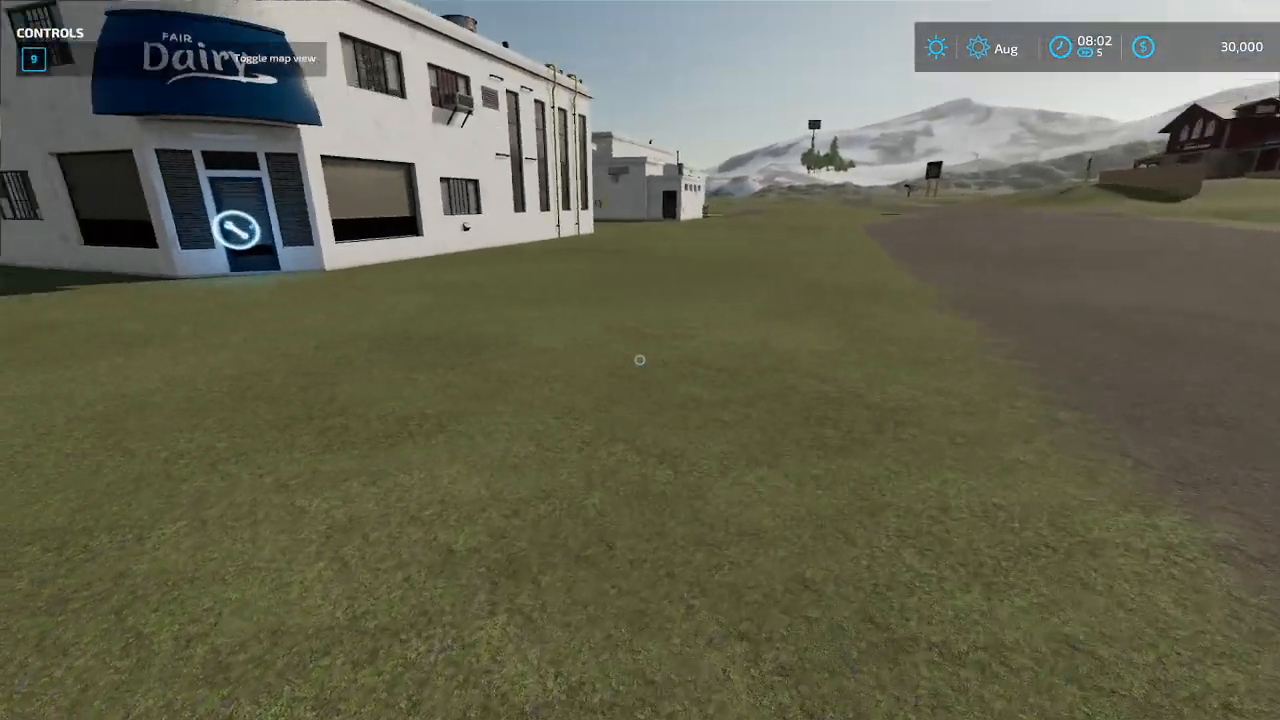
# Back away from the dairy's front entrance onto the road to view the whole building complex
pyautogui.press('s')
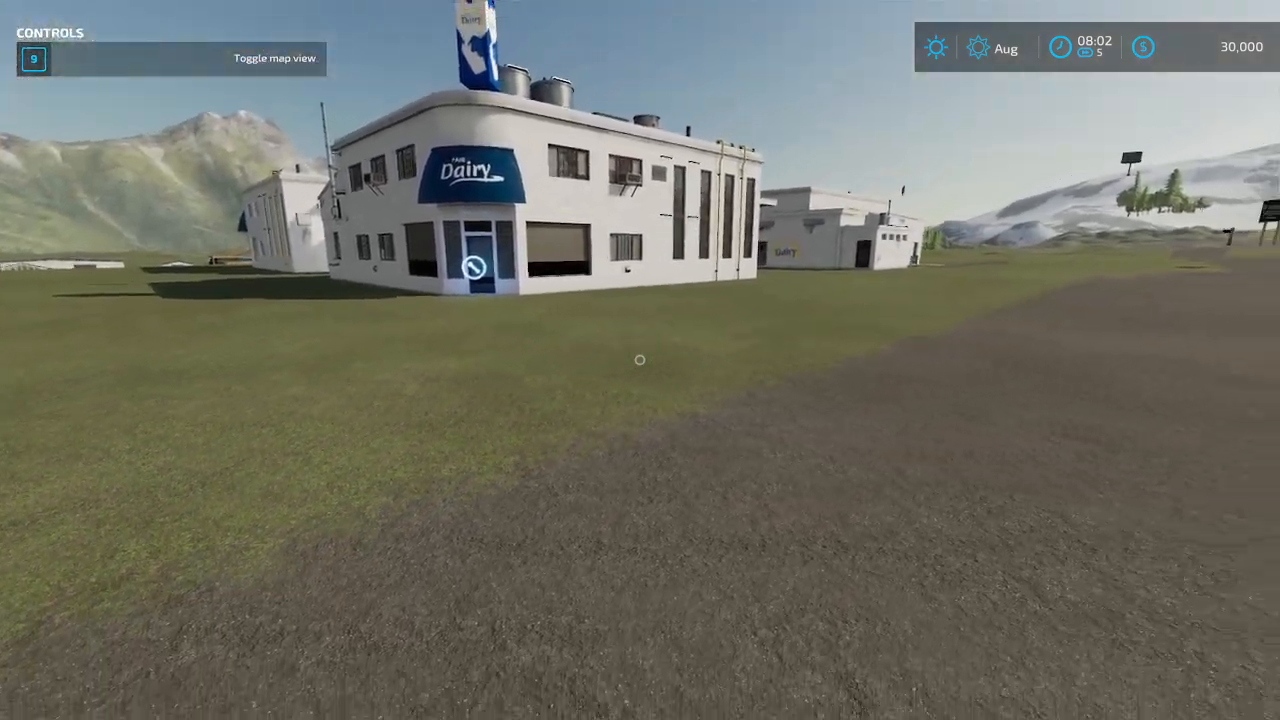
pyautogui.press('s')
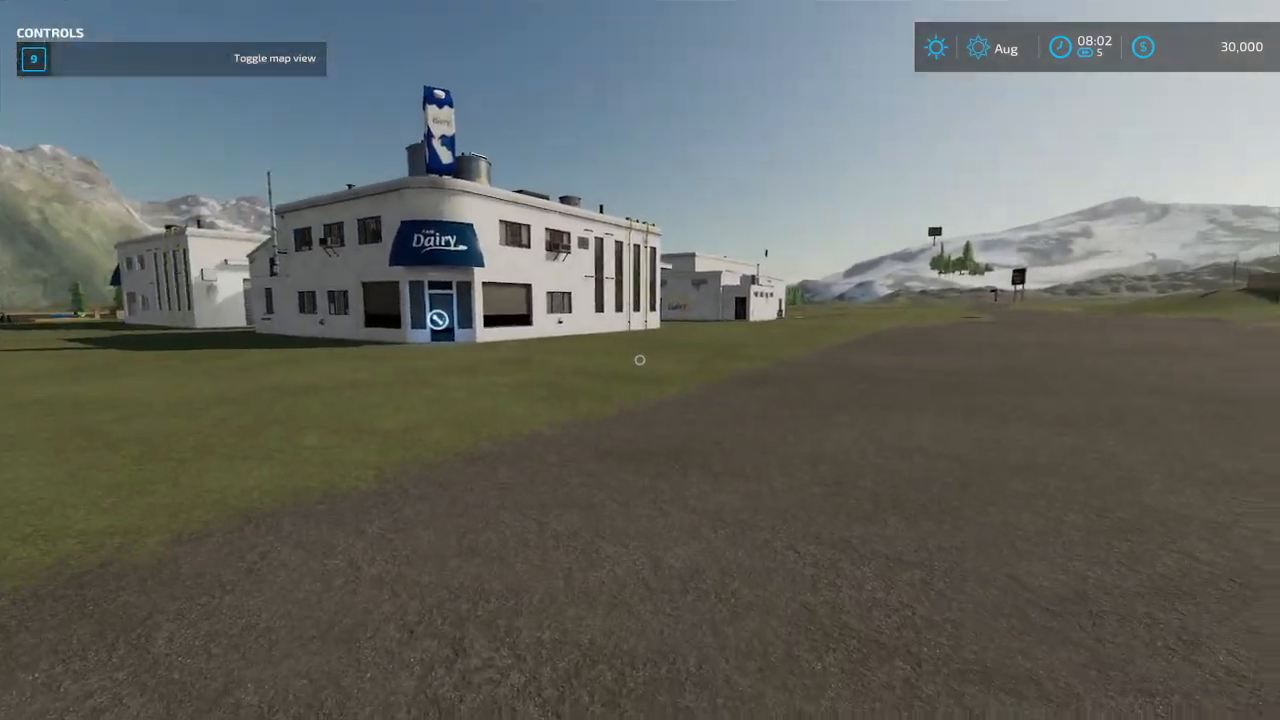
pyautogui.press('s')
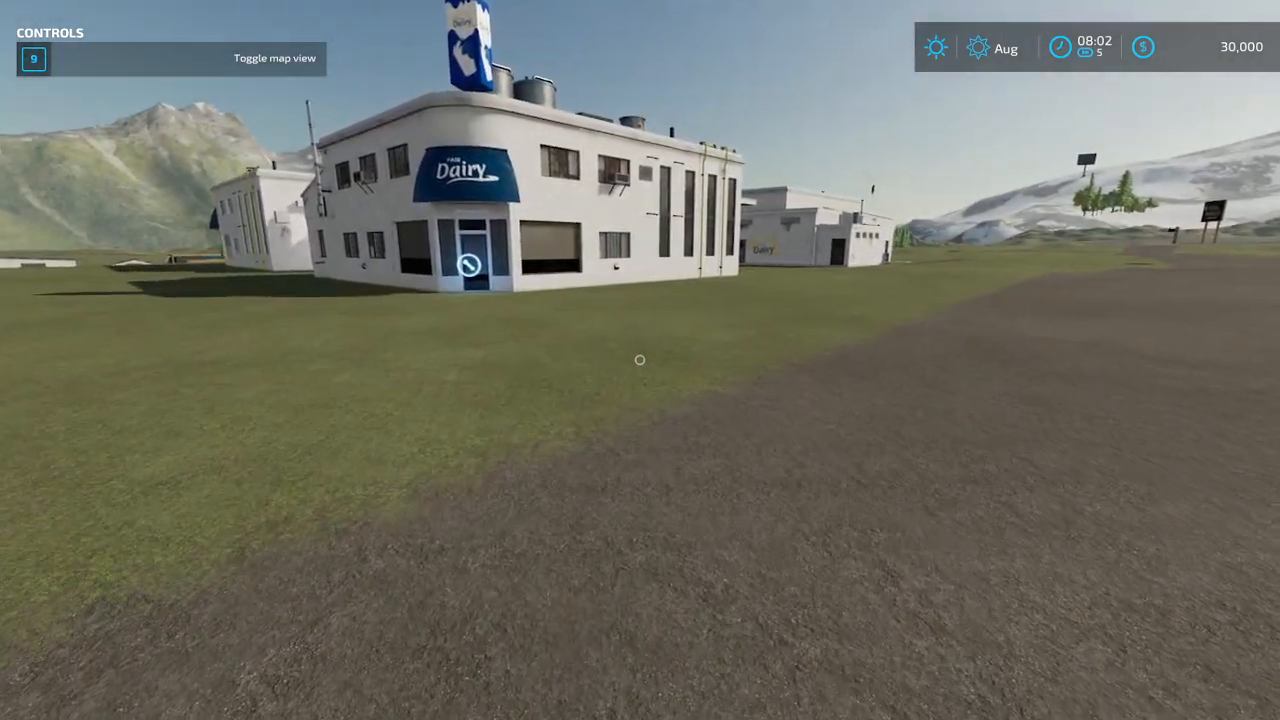
# Open the in-game map, find the Dairy production point and visit it to test its teleport location
pyautogui.press('Escape')
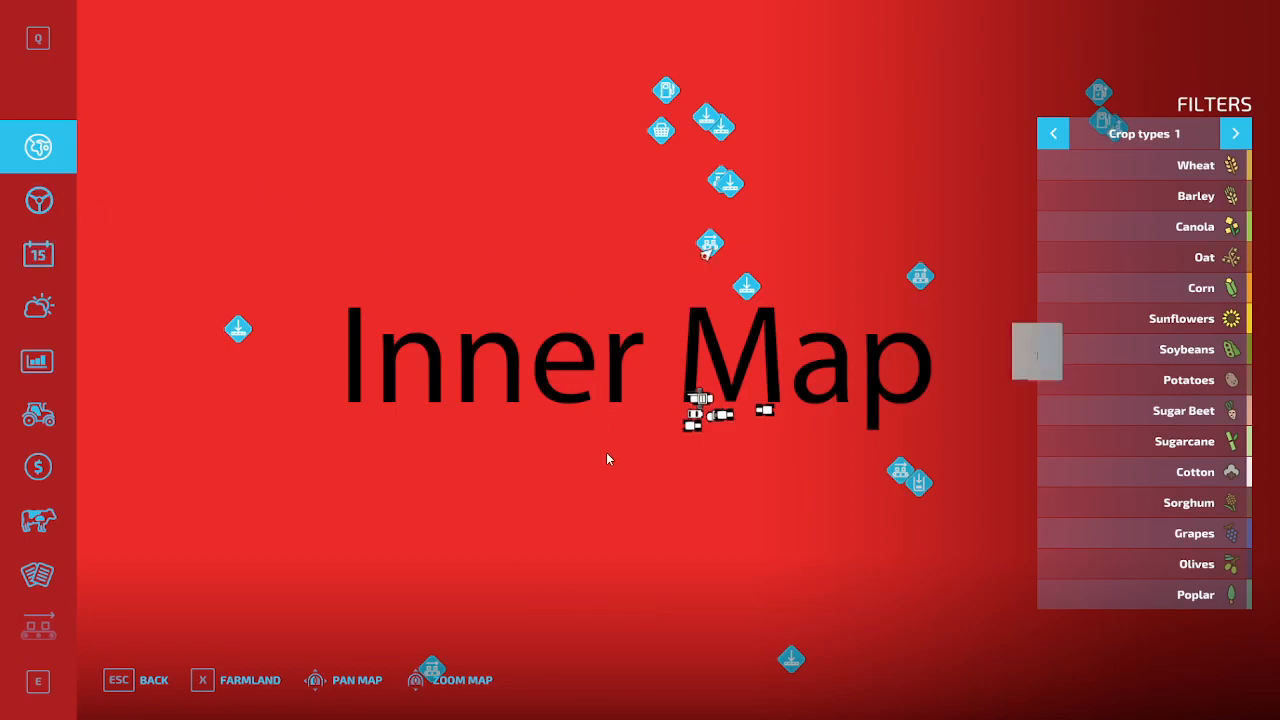
pyautogui.moveTo(644, 422); pyautogui.dragTo(437, 346)
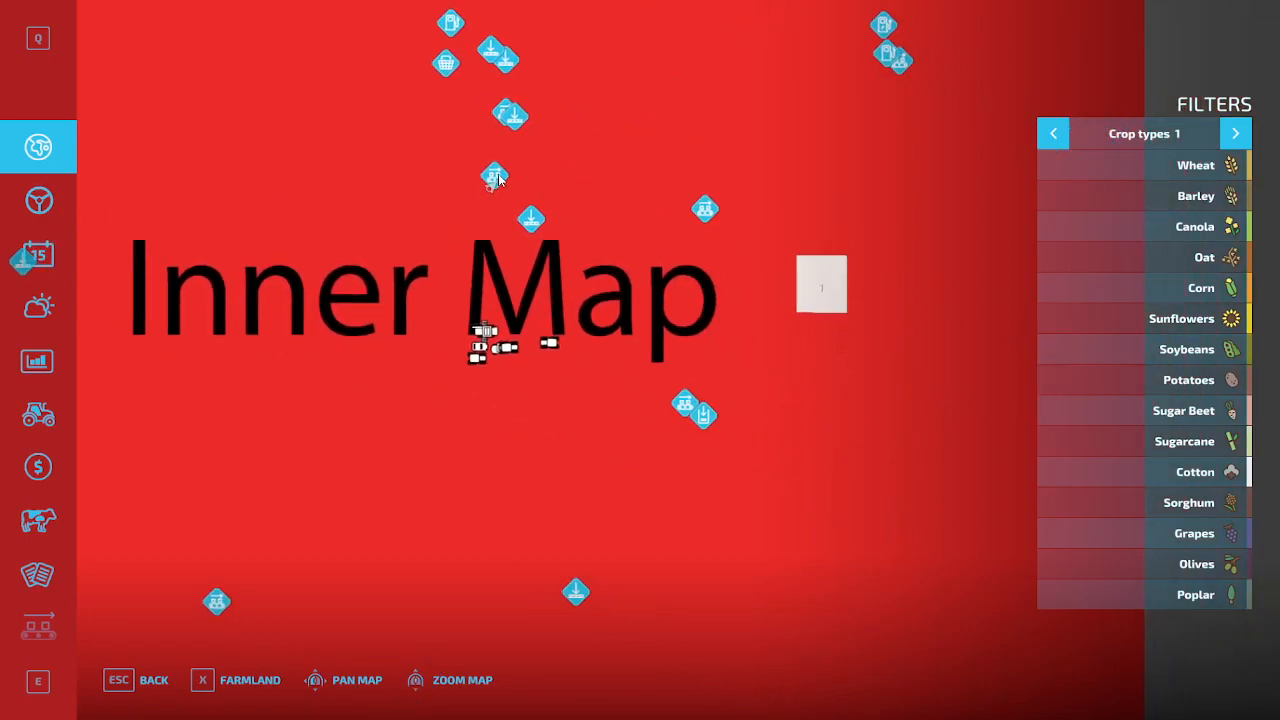
pyautogui.moveTo(495, 177)
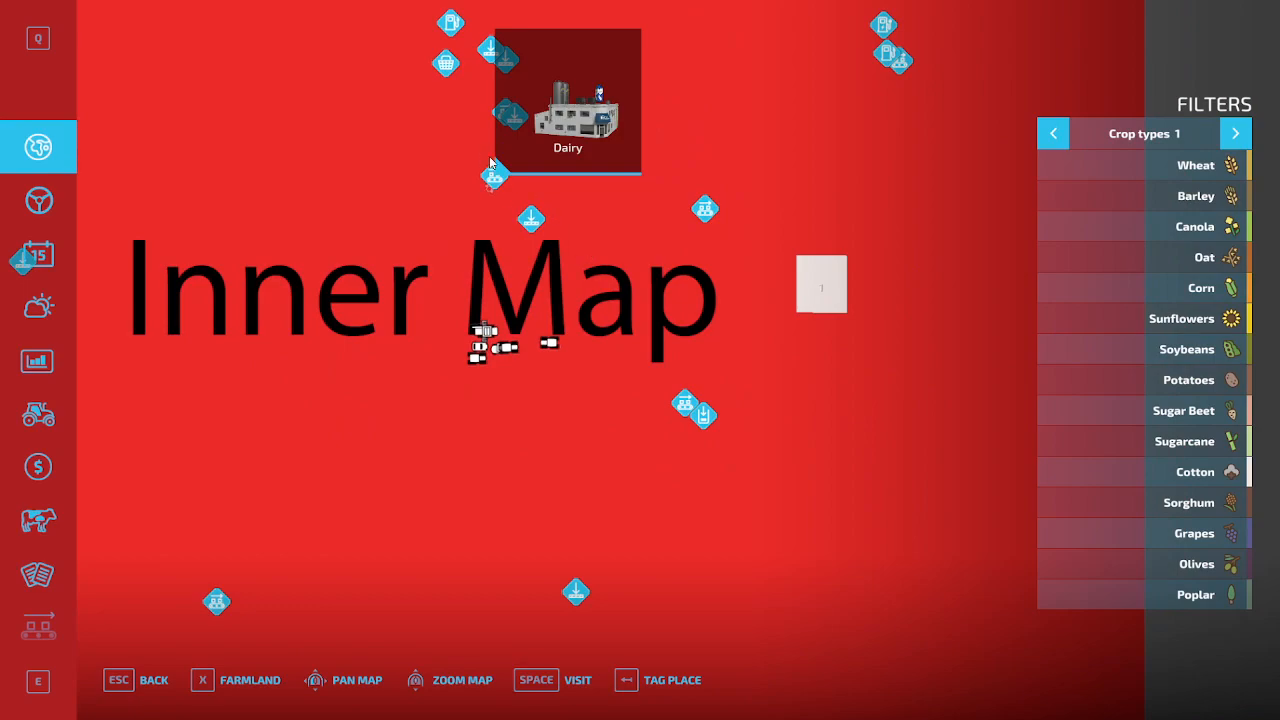
pyautogui.click(549, 688)
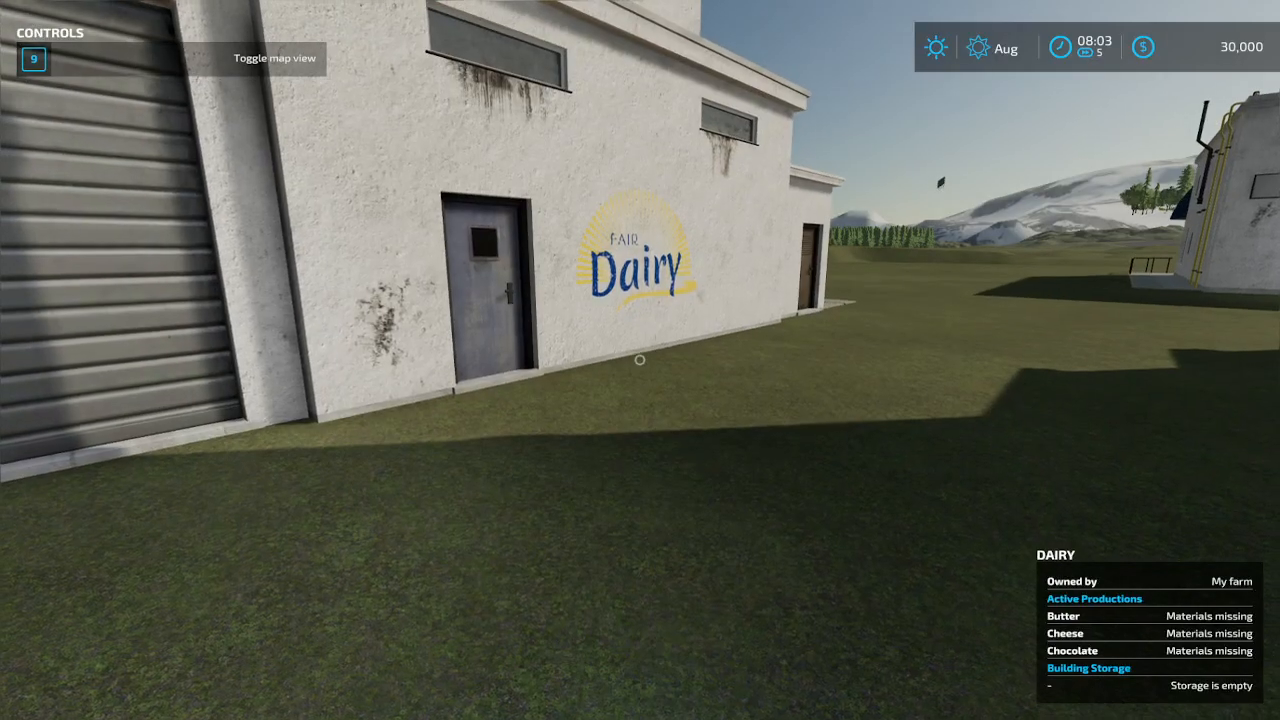
# Walk from the dairy's visit spot past the side buildings and around to the road, examining the layout of the complex
pyautogui.press('w')
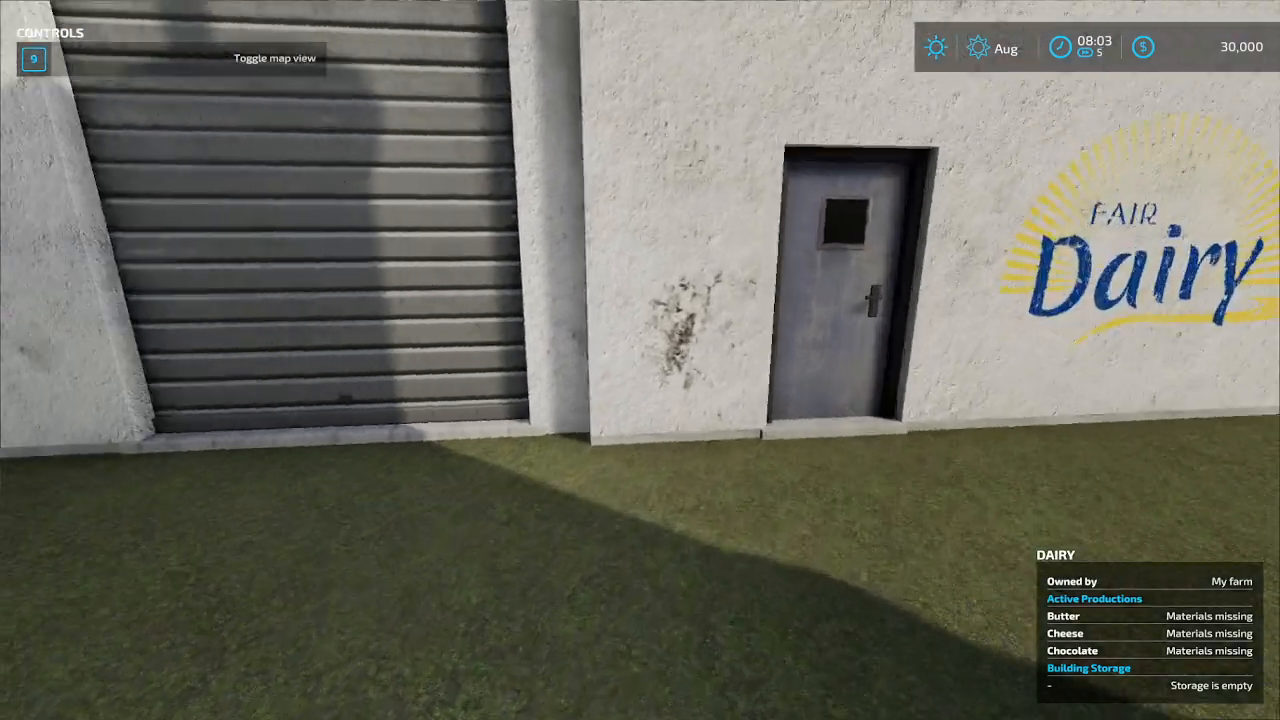
pyautogui.press('w')
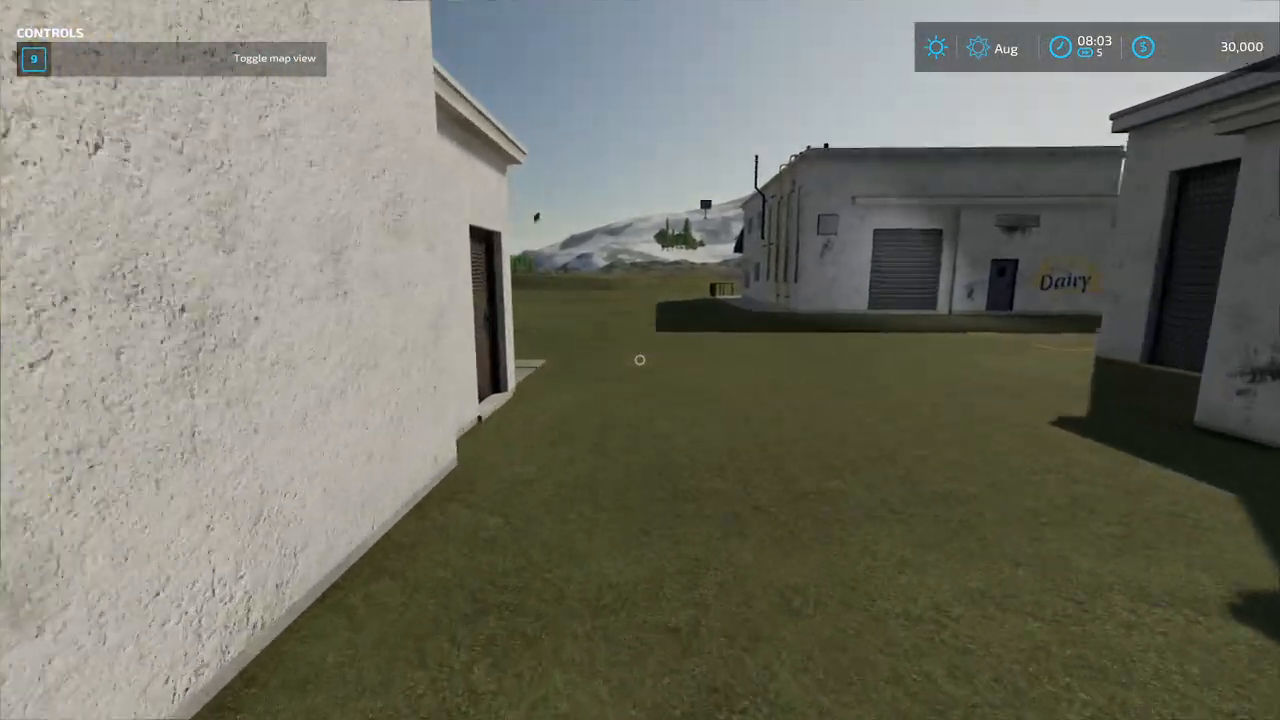
pyautogui.press('w')
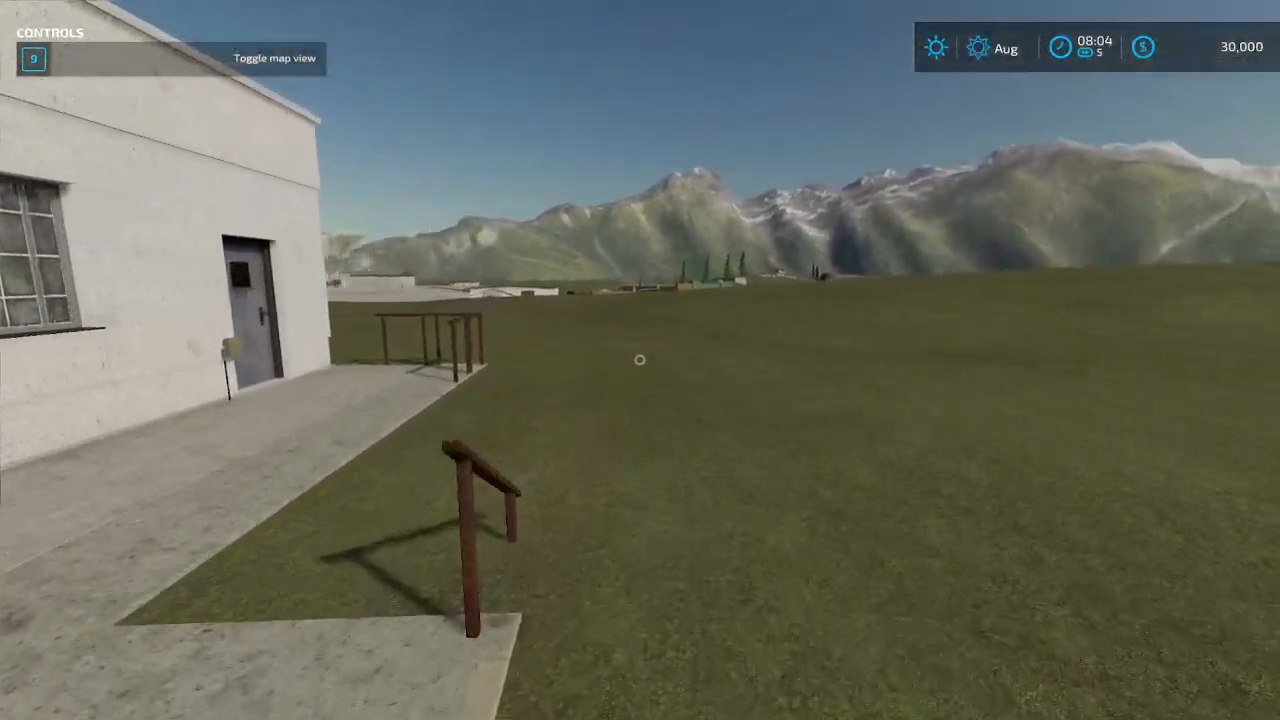
pyautogui.press('w')
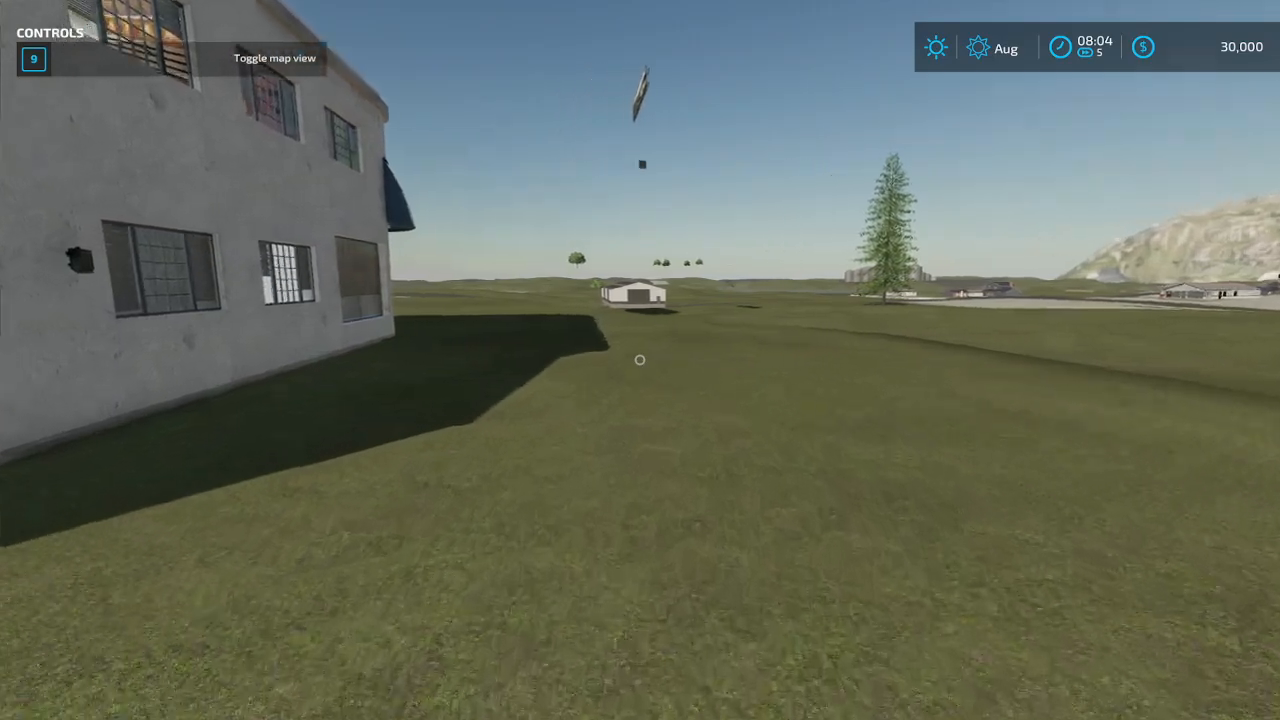
pyautogui.press('w')
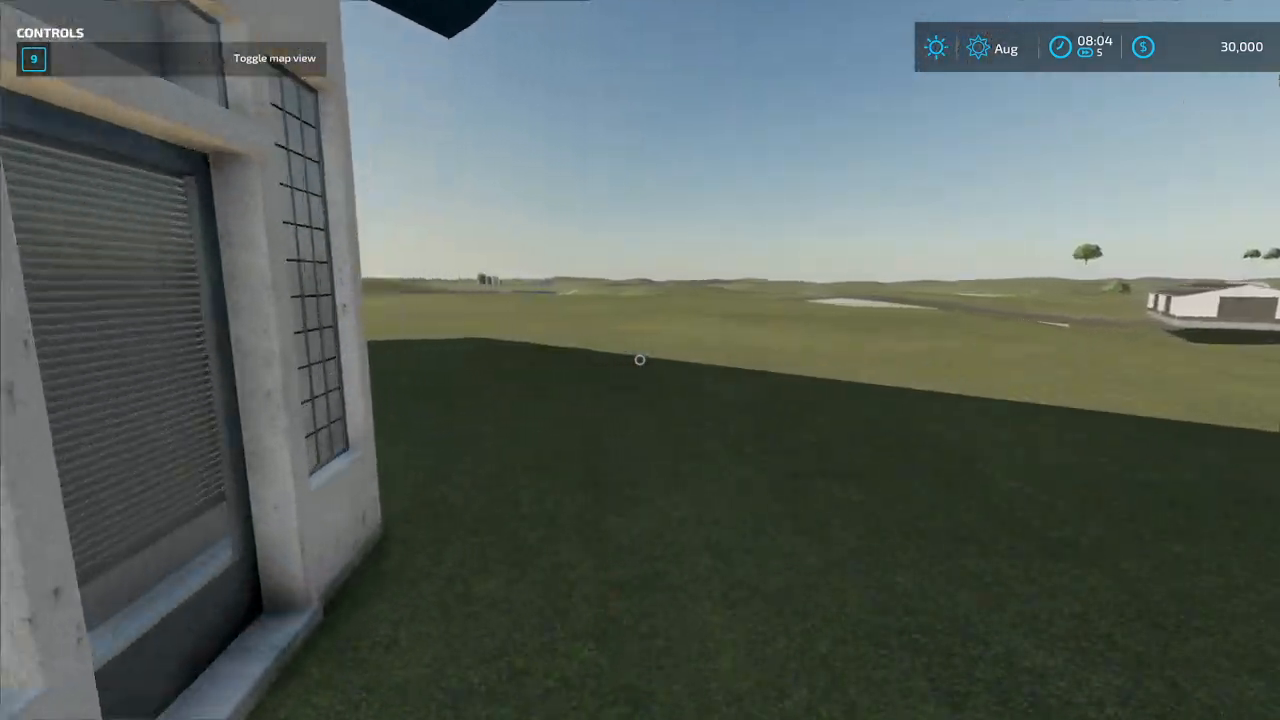
pyautogui.press('w')
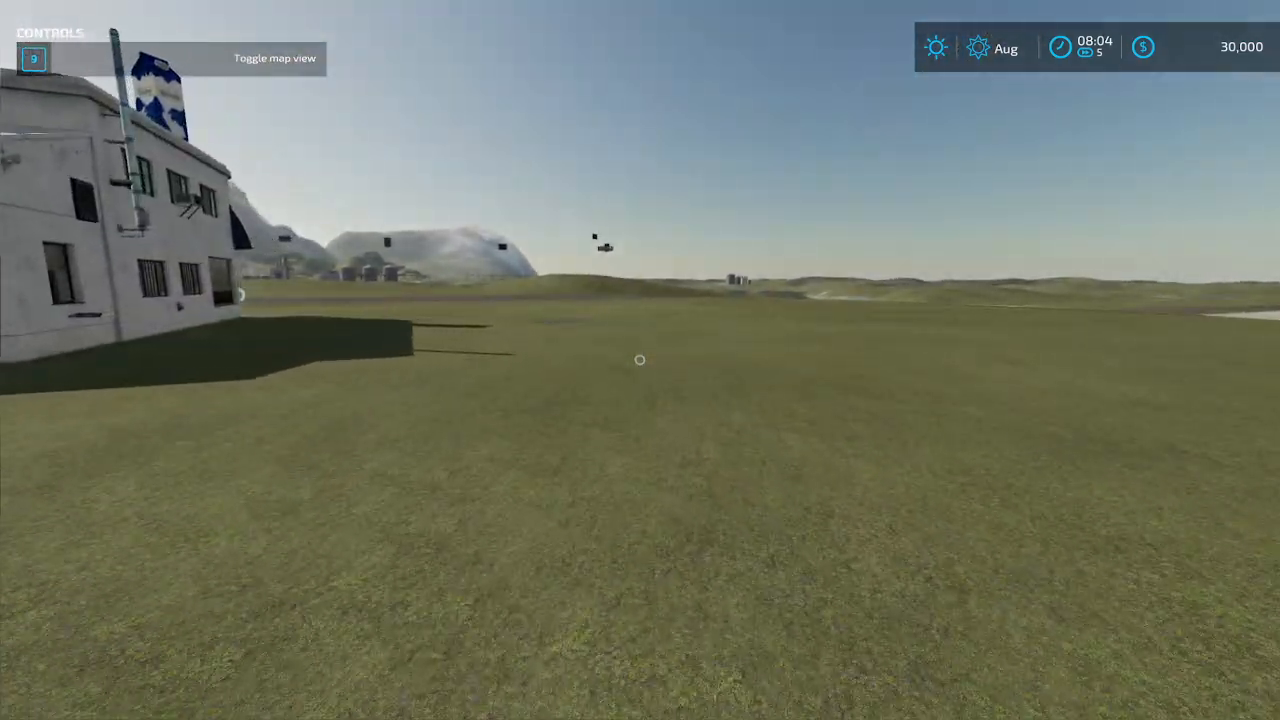
pyautogui.press('w')
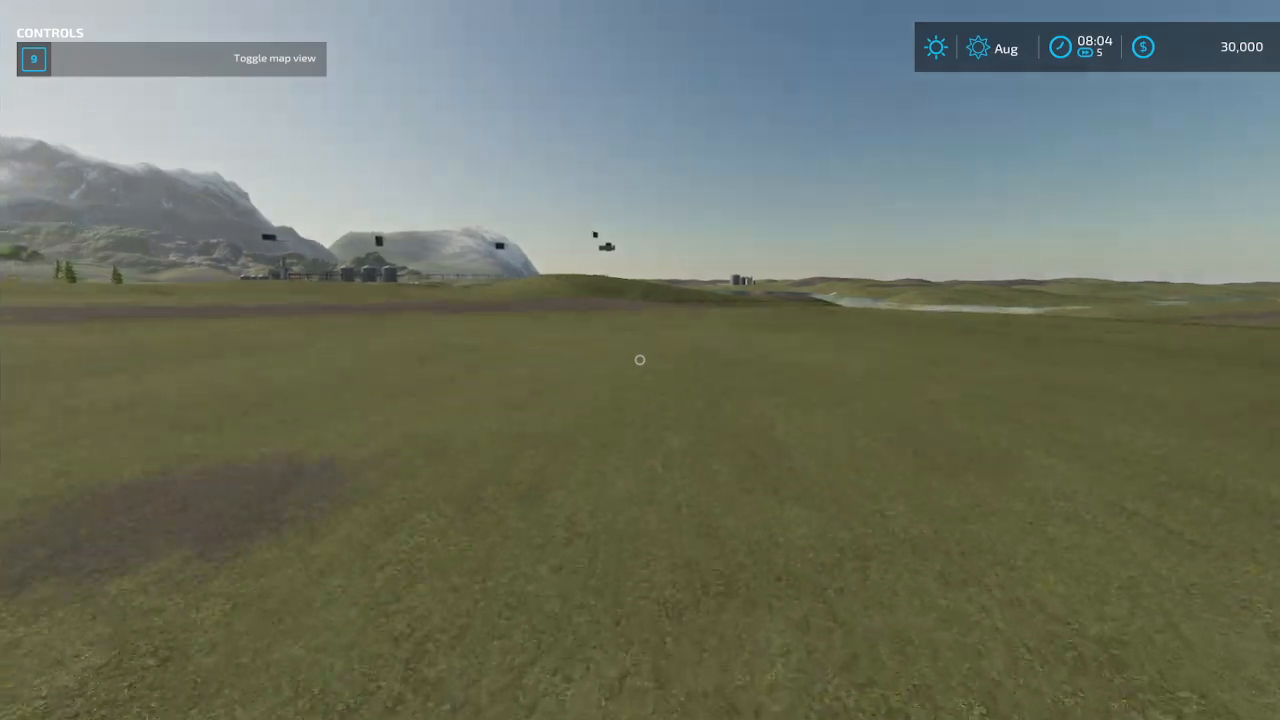
pyautogui.press('w')
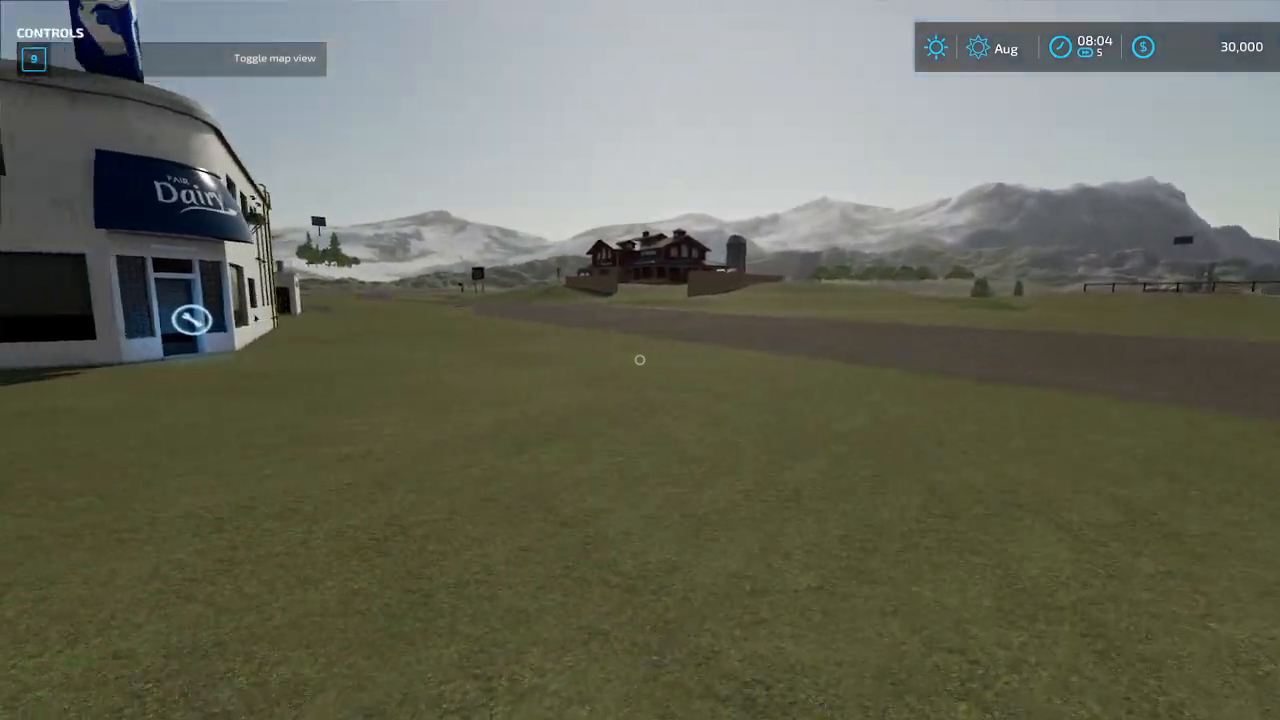
pyautogui.press('w')
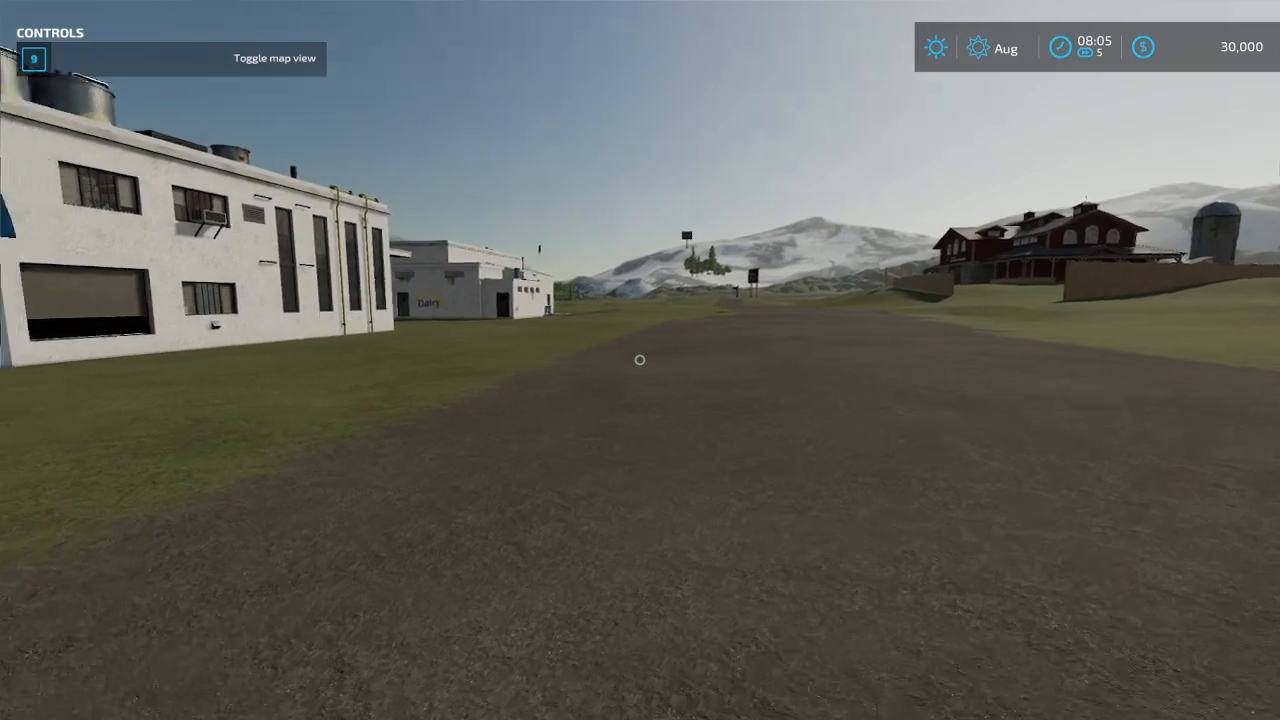
pyautogui.press('d')
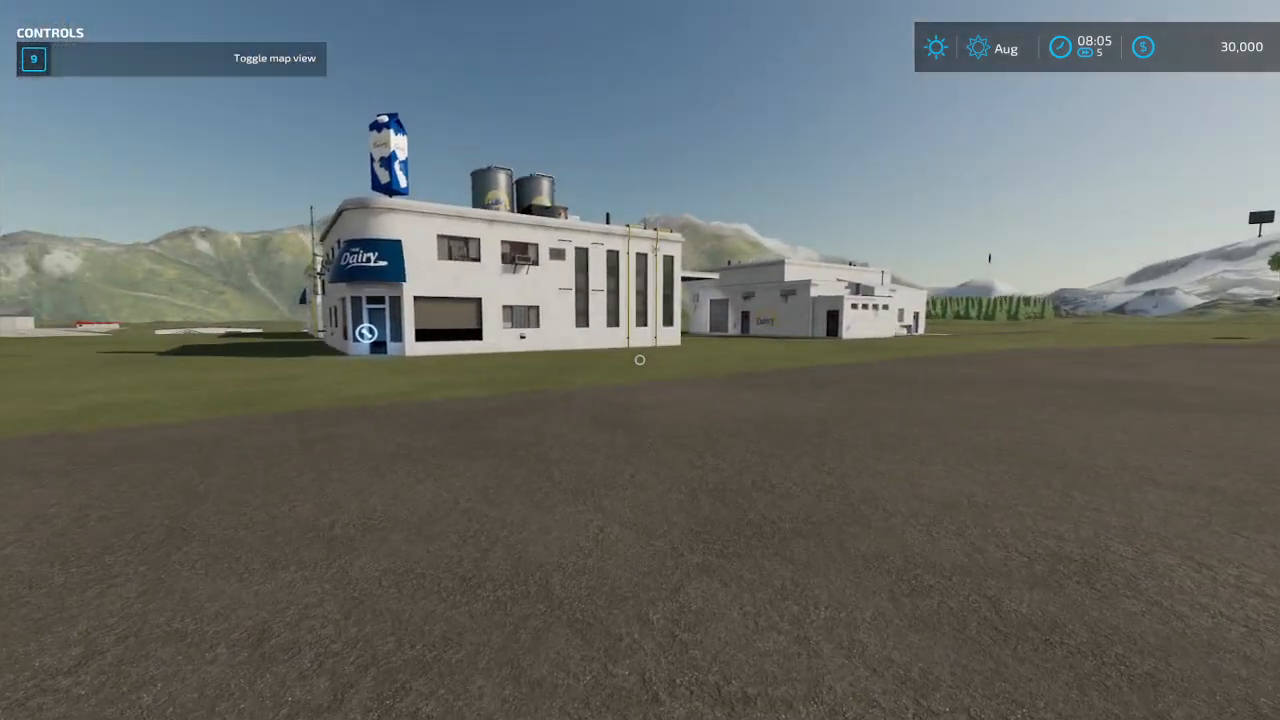